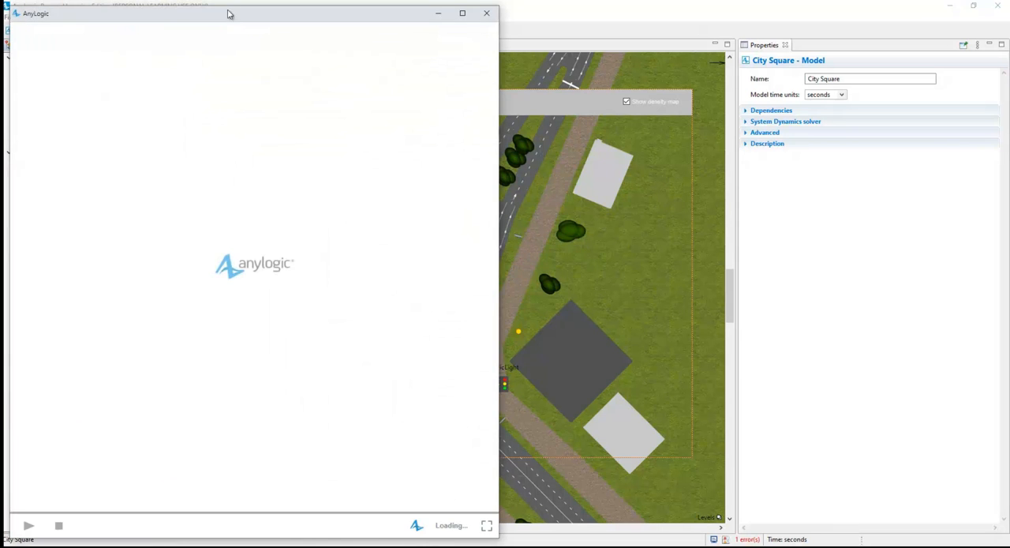
# Run the City Square demo simulation, raise its execution speed to x500 and watch the traffic in the 3D view.
pyautogui.moveTo(237, 16); pyautogui.dragTo(390, 30)
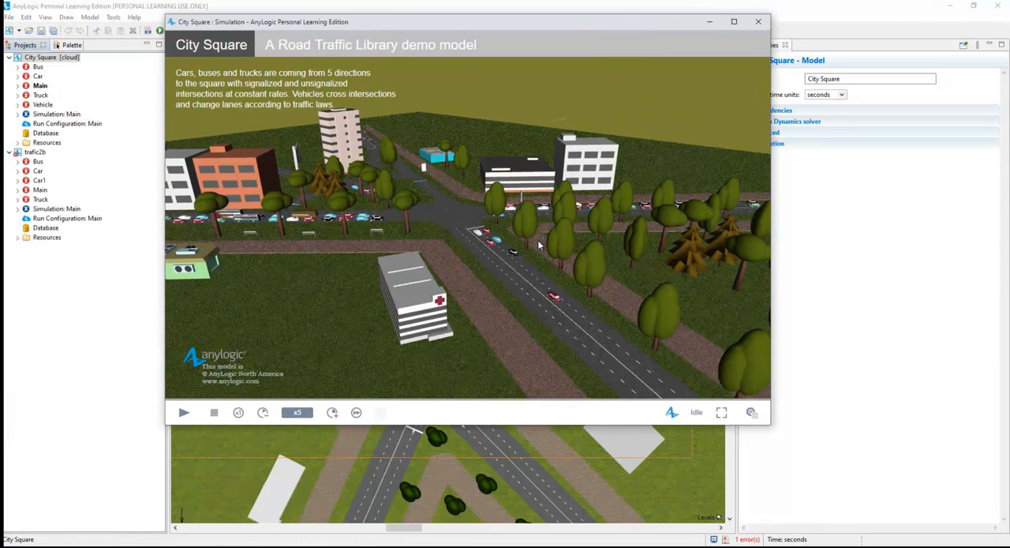
pyautogui.click(183, 412)
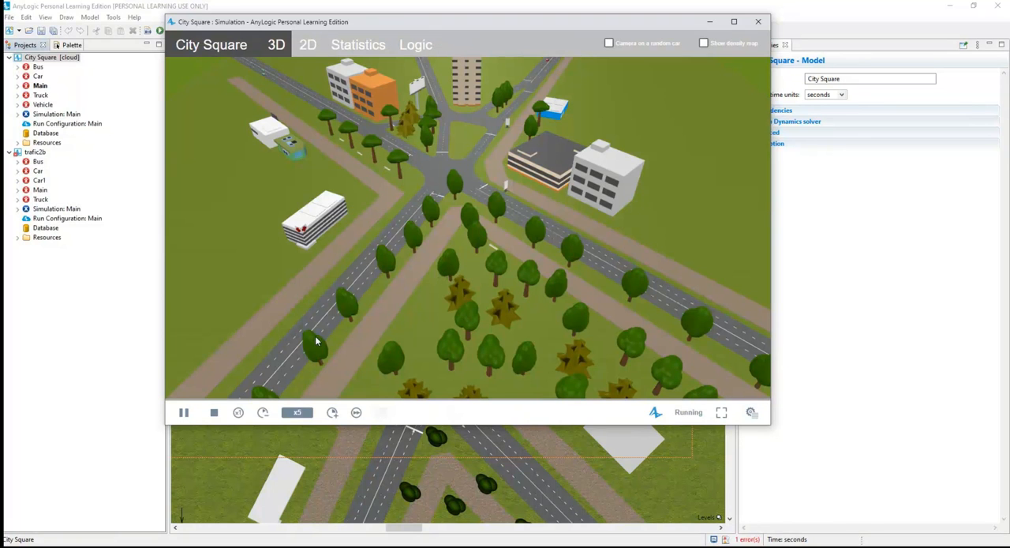
pyautogui.click(333, 412)
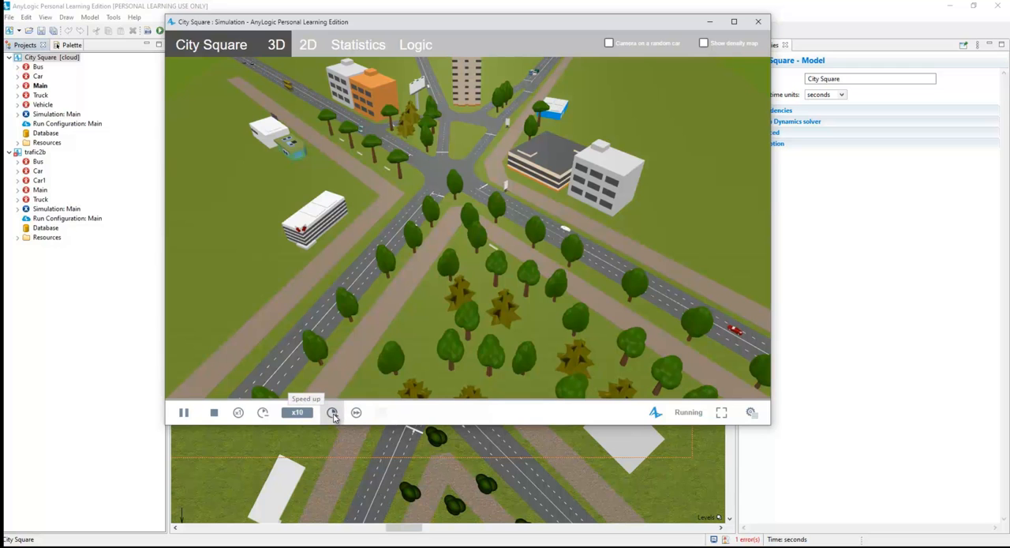
pyautogui.click(333, 412)
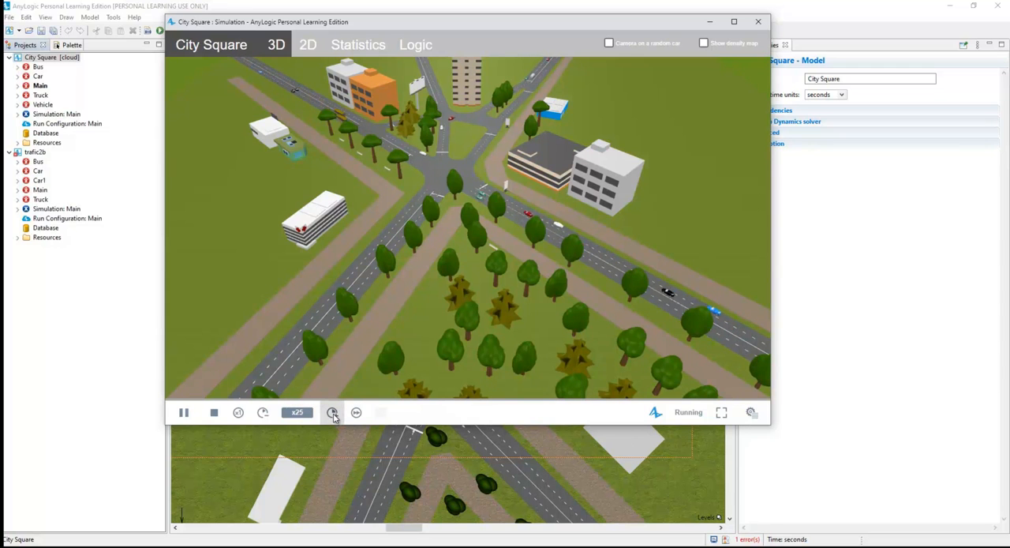
pyautogui.click(332, 412)
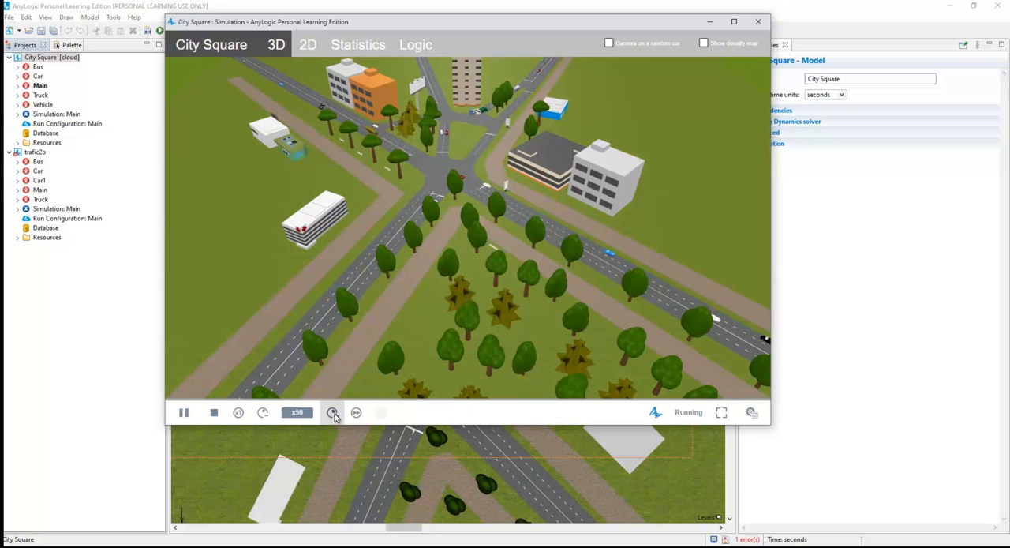
pyautogui.click(332, 412)
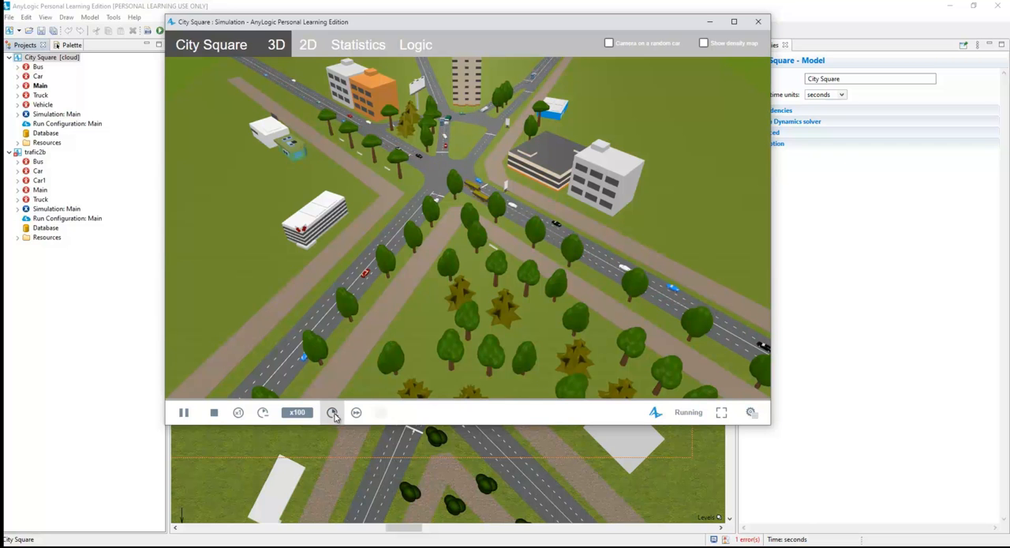
pyautogui.moveTo(484, 243)
pyautogui.mouseDown()
pyautogui.moveTo(385, 232)
pyautogui.moveTo(499, 249)
pyautogui.moveTo(500, 280)
pyautogui.moveTo(486, 249)
pyautogui.mouseUp()
pyautogui.rightClick(486, 249)
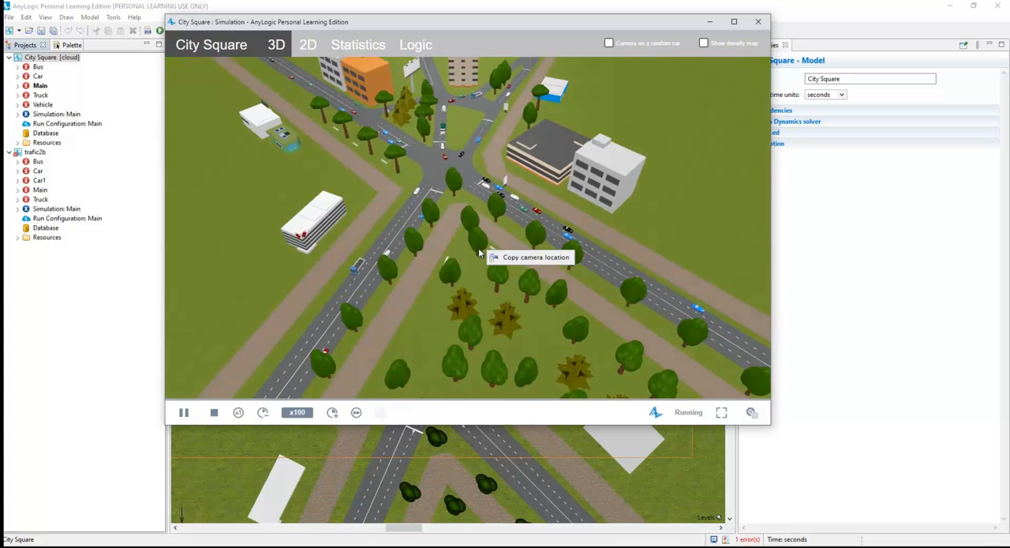
pyautogui.click(332, 412)
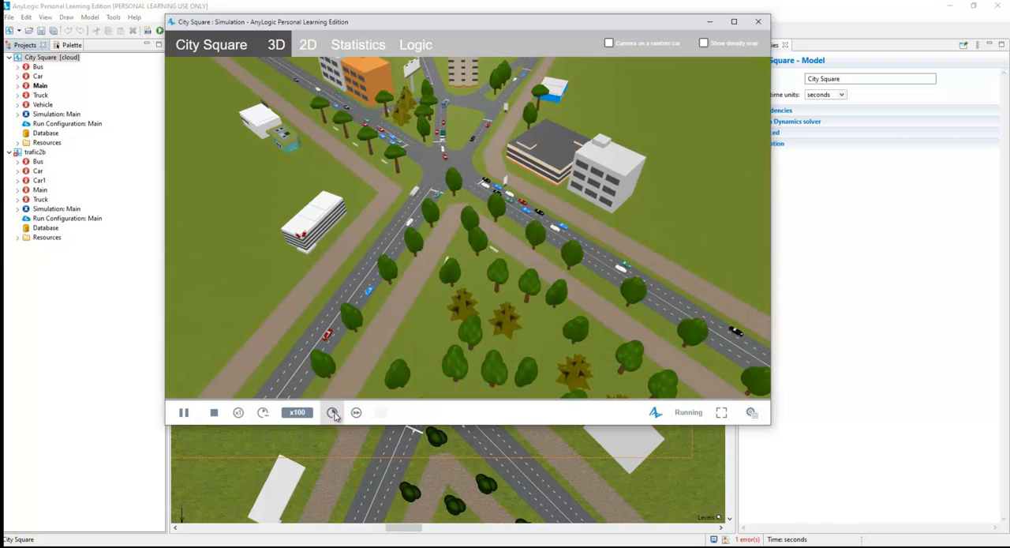
pyautogui.click(333, 412)
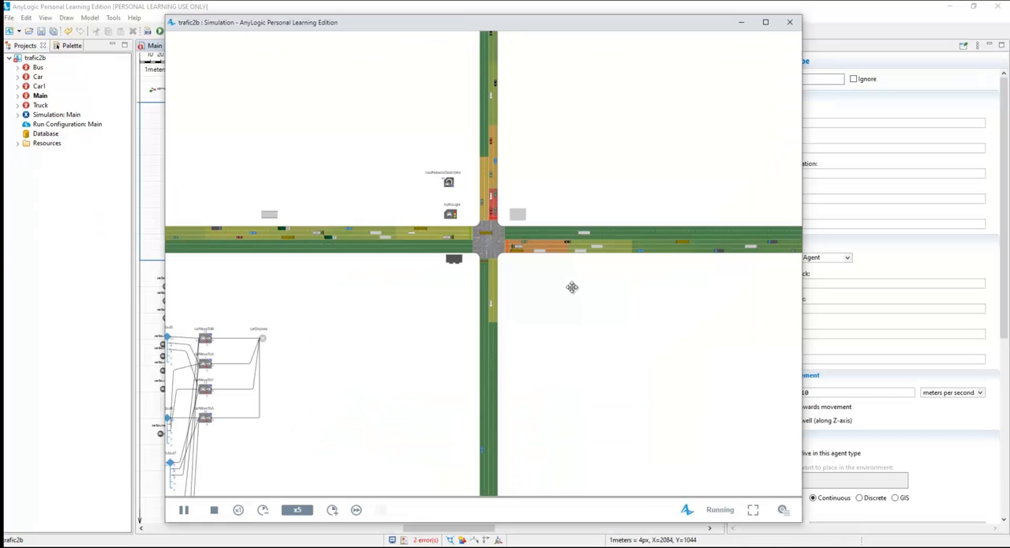
# Run the trafic2b simulation at x25 and examine its crossroads, 3D view and flowchart blocks.
pyautogui.click(333, 509)
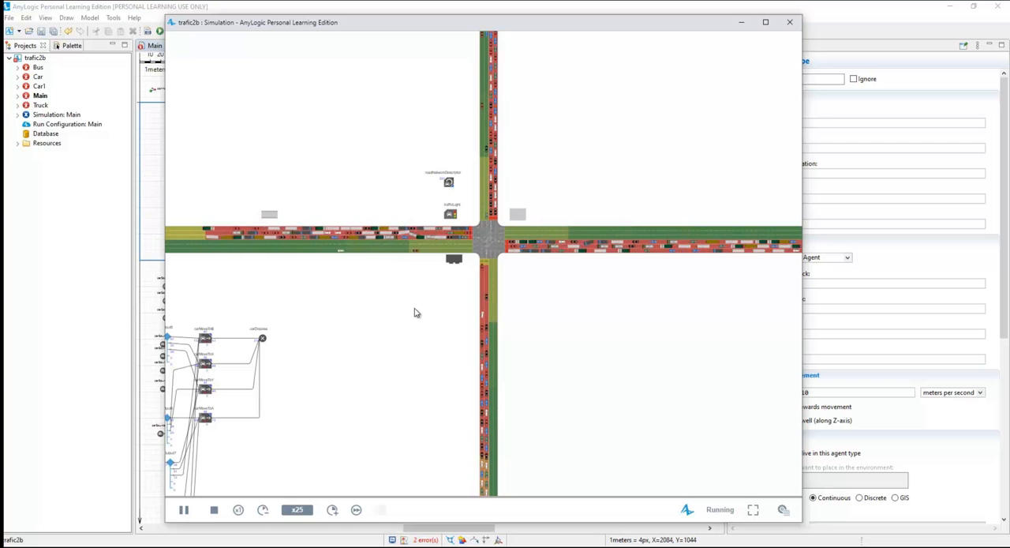
pyautogui.moveTo(403, 314); pyautogui.dragTo(730, 320)
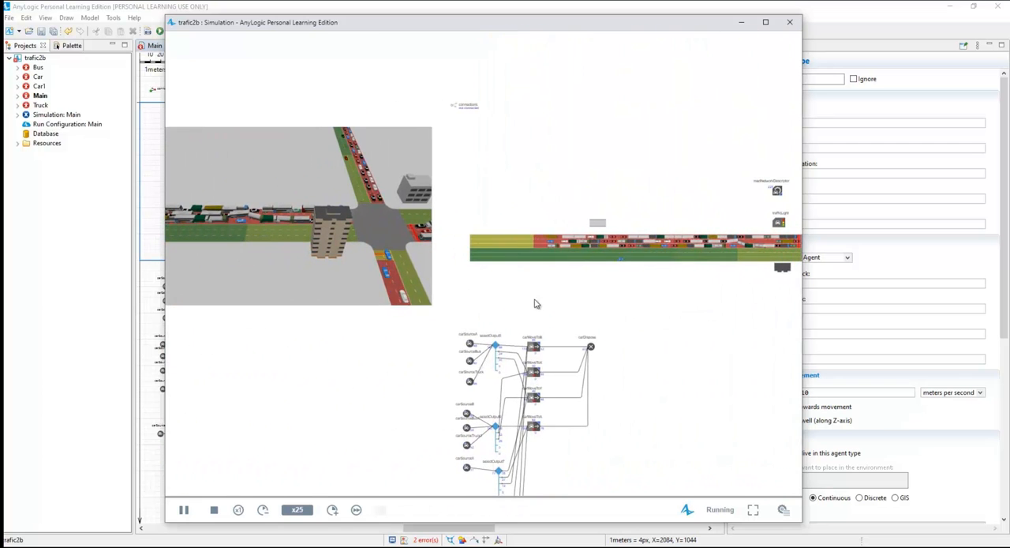
pyautogui.moveTo(390, 287); pyautogui.dragTo(662, 318)
pyautogui.moveTo(442, 293); pyautogui.dragTo(466, 251)
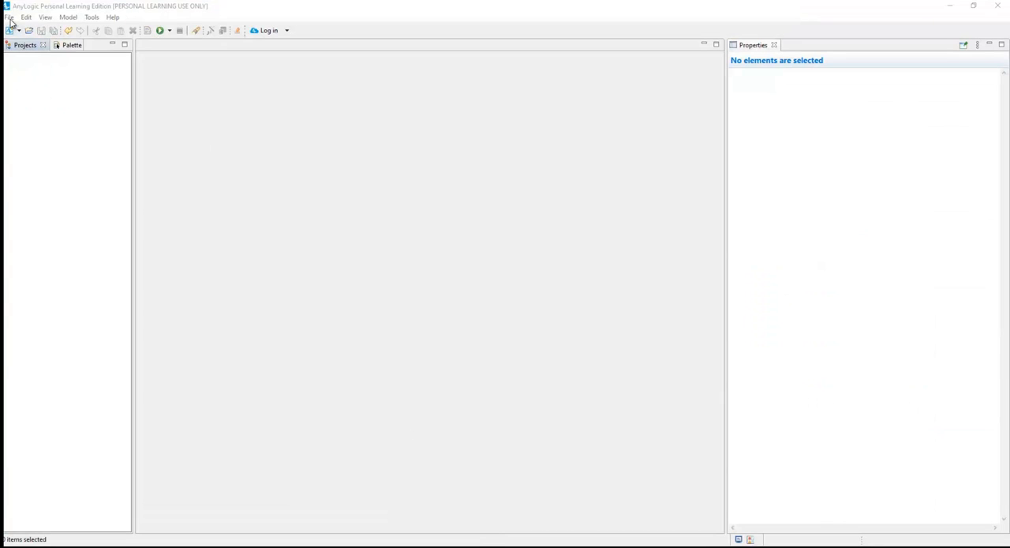
# Create a new model named TrafficLight1 with seconds as the model time units.
pyautogui.click(10, 17)
pyautogui.moveTo(25, 30)
pyautogui.click(187, 30)
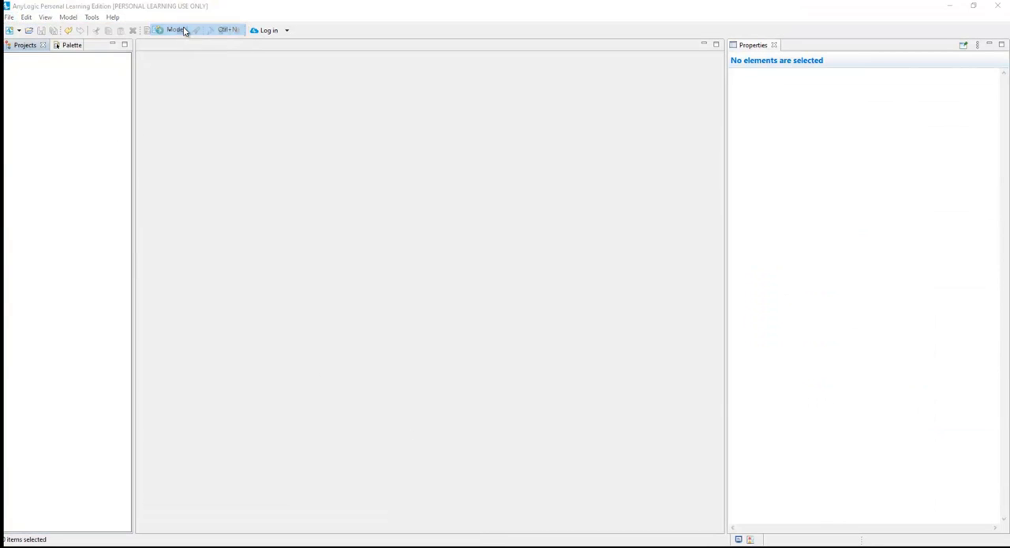
pyautogui.write('Traf')
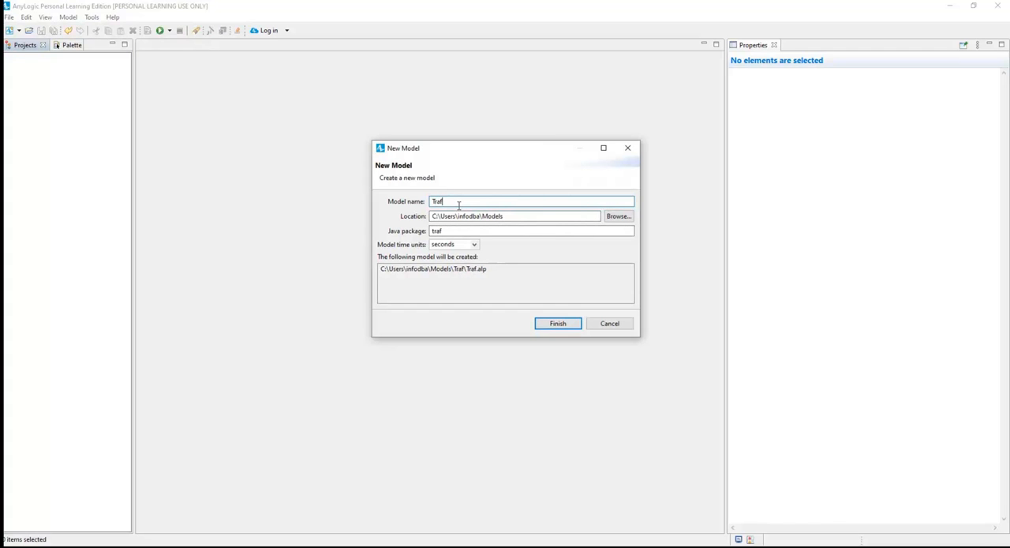
pyautogui.write('ficLight1')
pyautogui.click(553, 326)
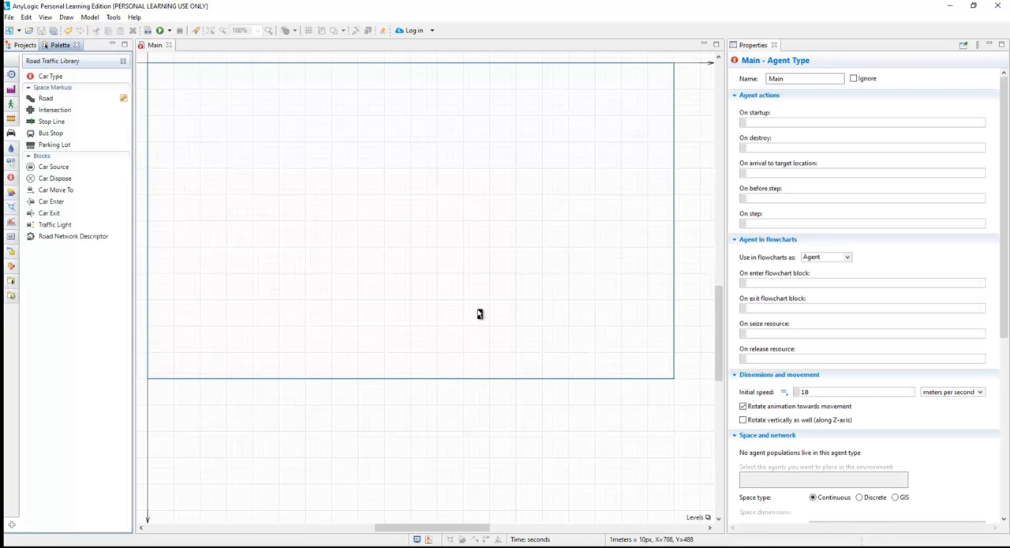
# Hide and restore the Properties view, and look over the TrafficLight1 project tree before returning to the Road Traffic Library.
pyautogui.scroll(2, 264, 189)
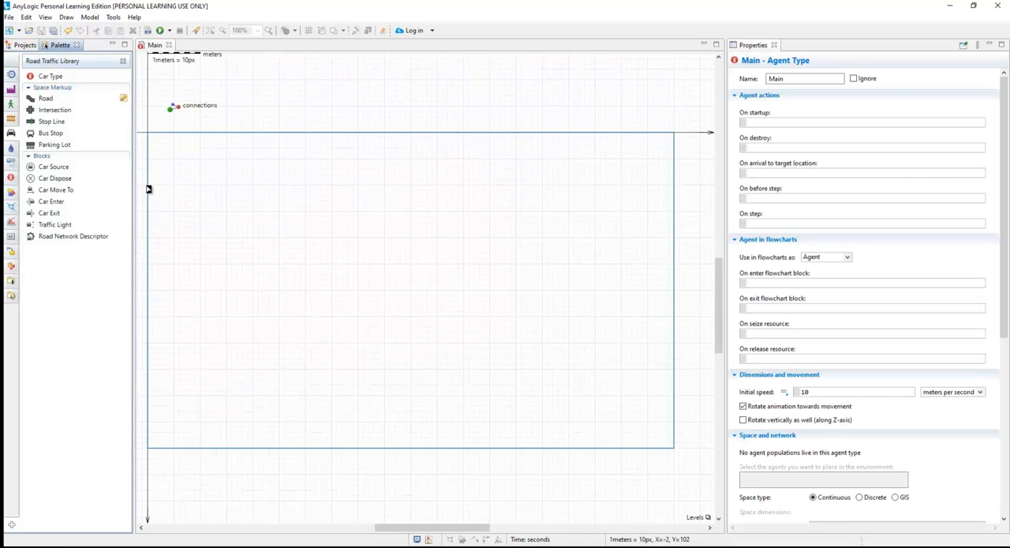
pyautogui.click(45, 17)
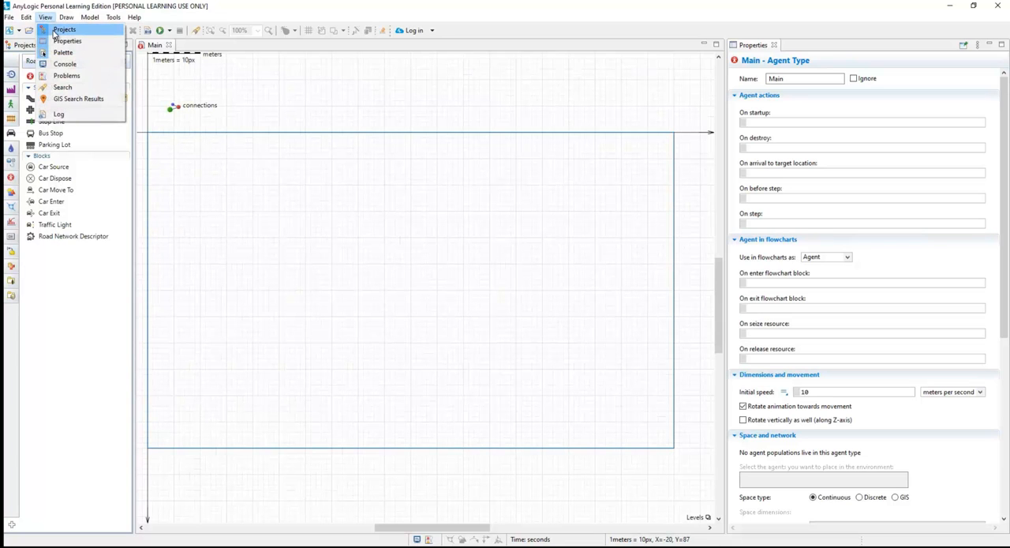
pyautogui.click(54, 42)
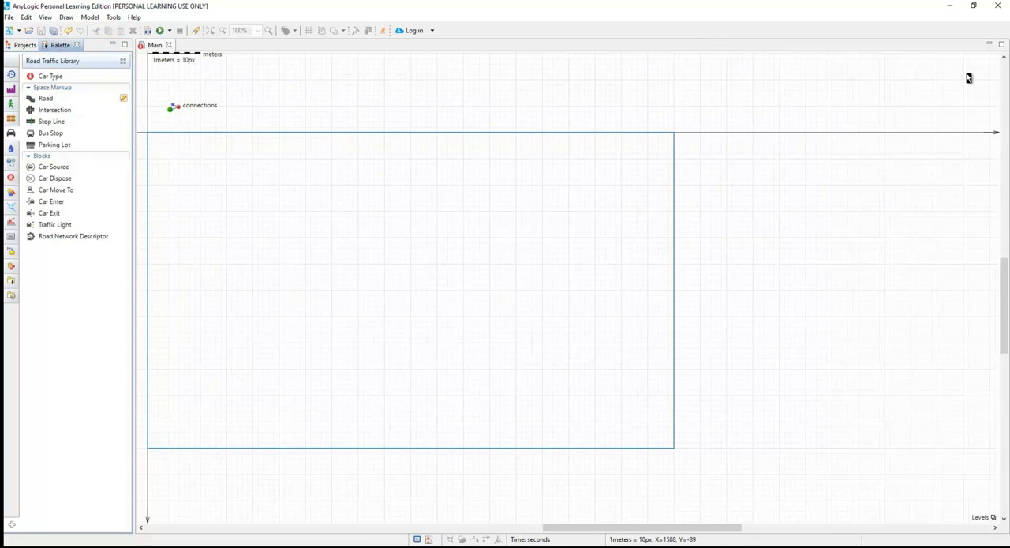
pyautogui.click(45, 16)
pyautogui.click(52, 42)
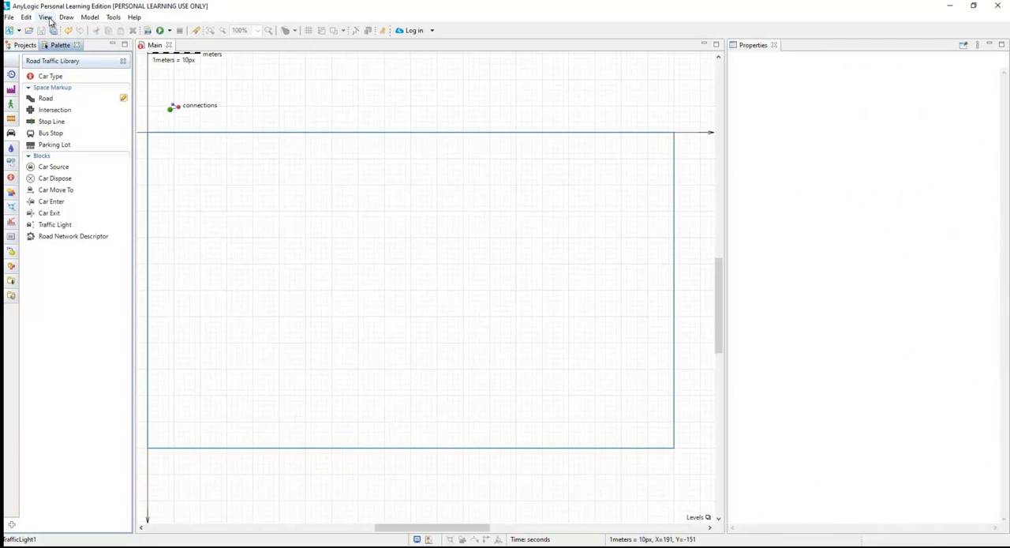
pyautogui.click(25, 45)
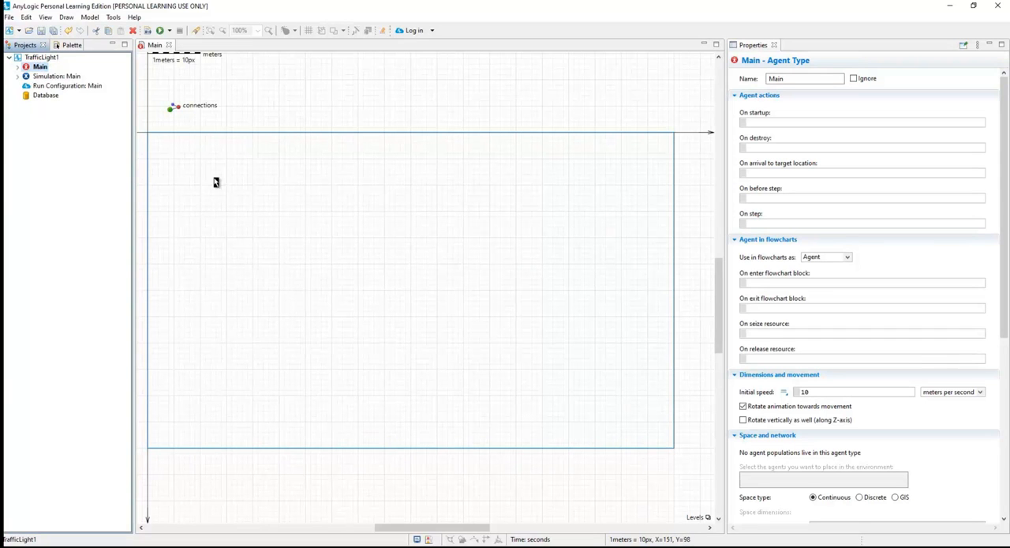
pyautogui.click(72, 45)
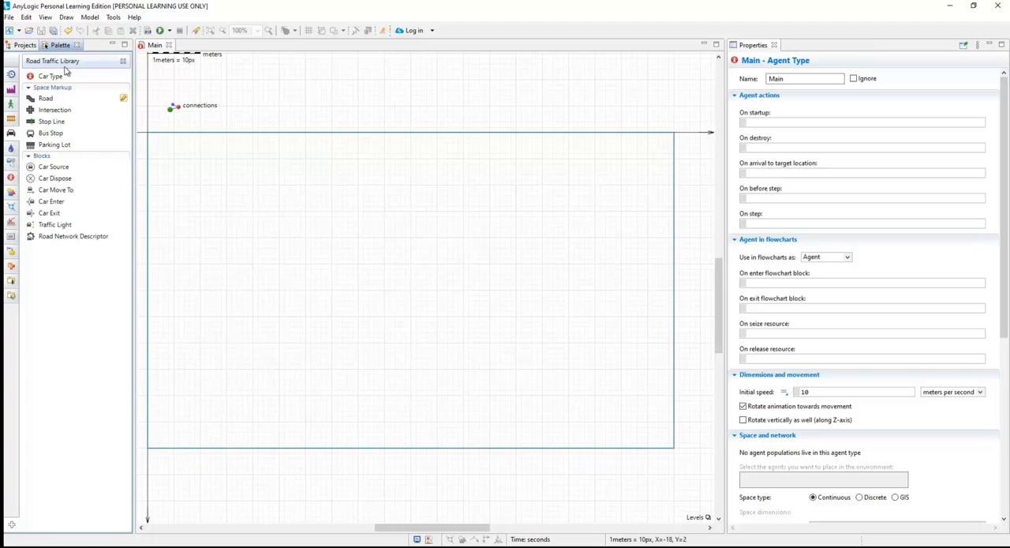
# Draw a horizontal two-way road about 1000 px long, starting at X 50, Y 350 and heading right.
pyautogui.moveTo(74, 65)
pyautogui.click(47, 99)
pyautogui.click(174, 316)
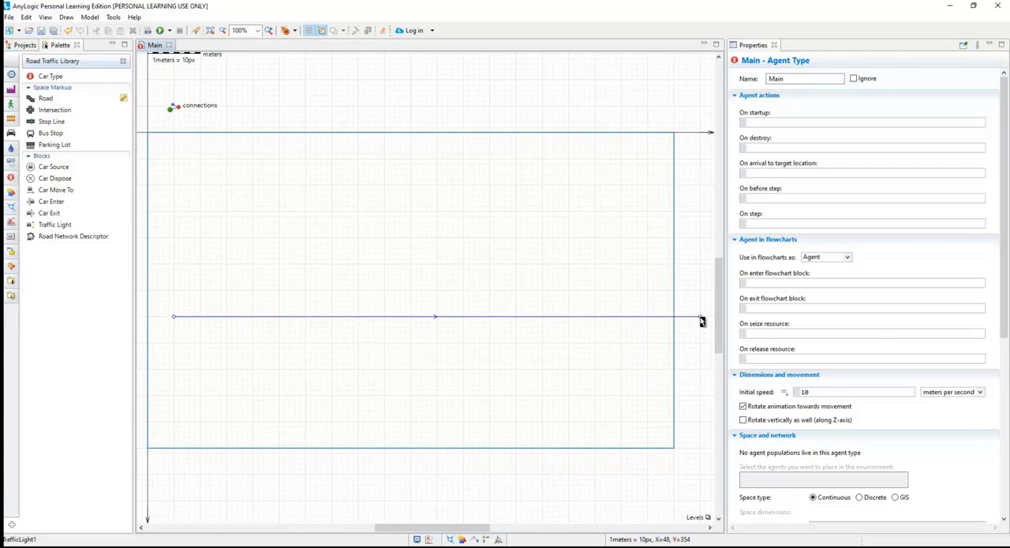
pyautogui.doubleClick(700, 317)
pyautogui.click(534, 289)
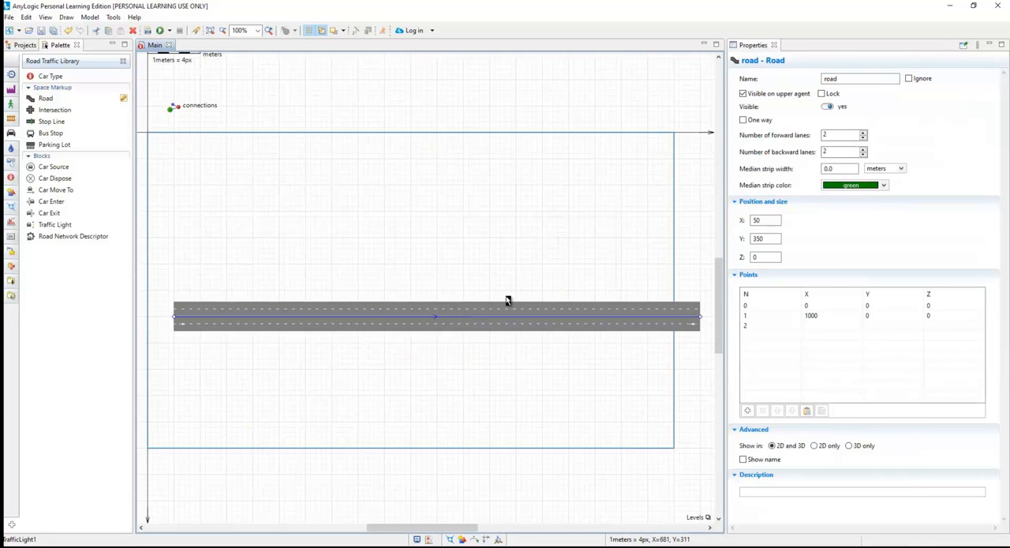
# Draw a second horizontal road about 1040 px long from X 2240, Y 340 back towards the first road, leaving a gap between them.
pyautogui.scroll(-2, 652, 412)
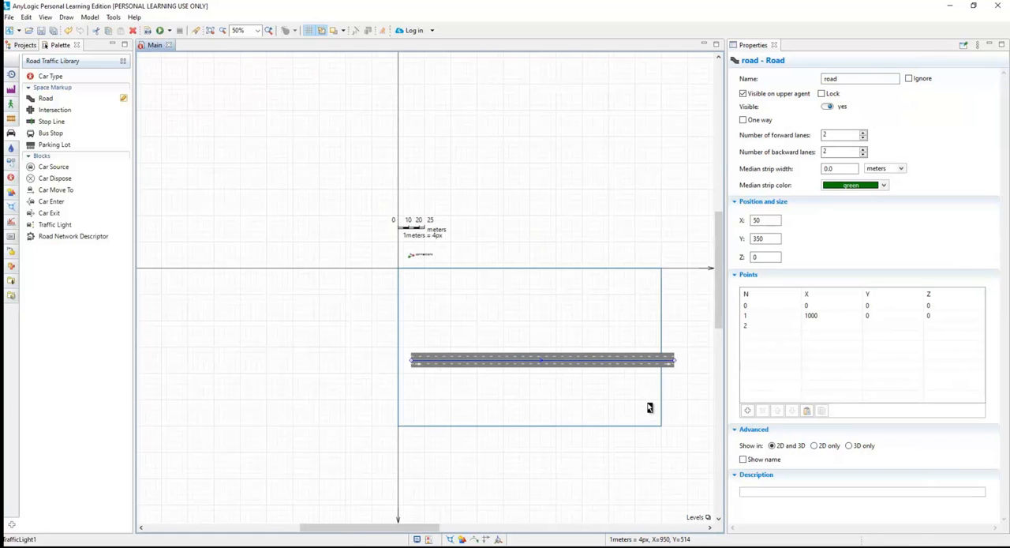
pyautogui.moveTo(389, 529); pyautogui.dragTo(512, 529)
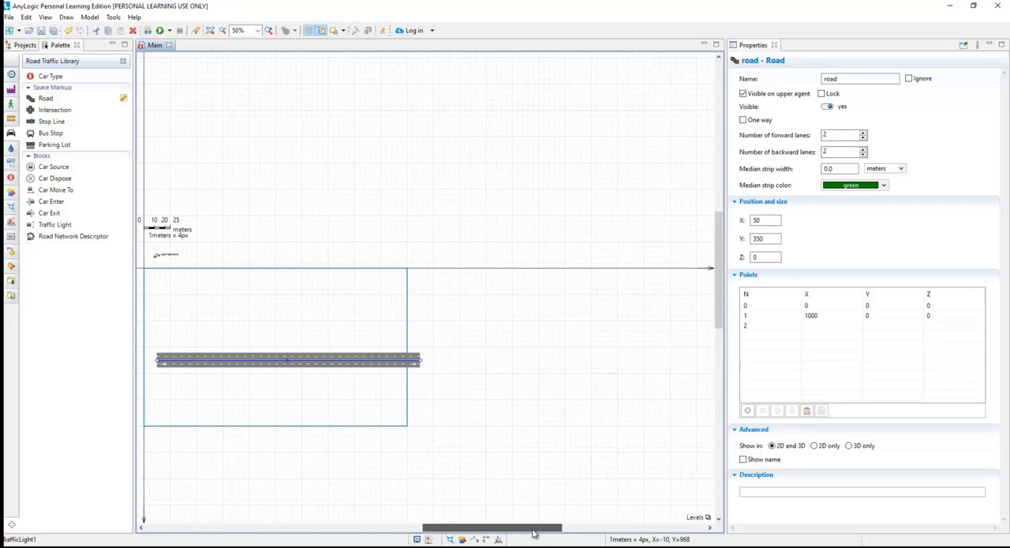
pyautogui.moveTo(720, 294); pyautogui.dragTo(705, 350)
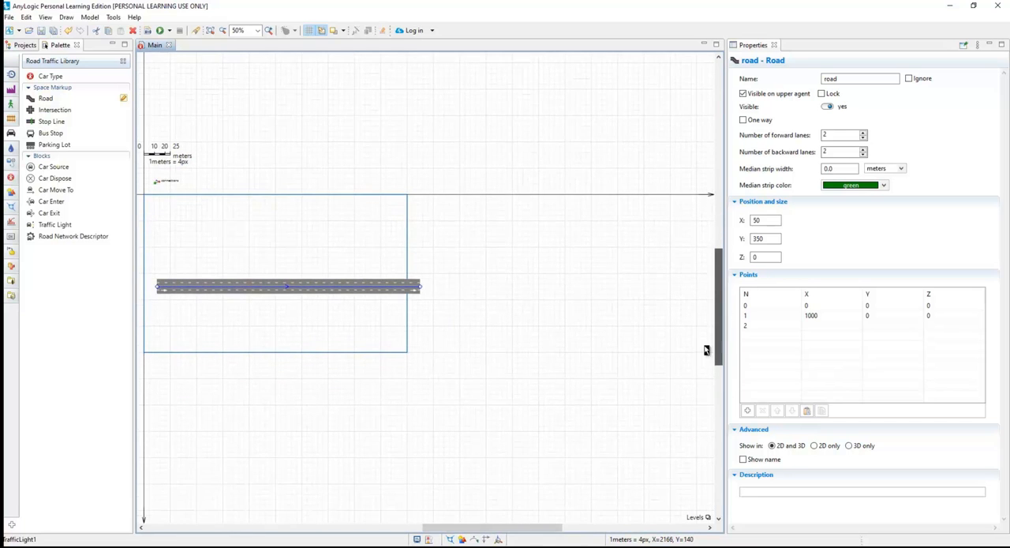
pyautogui.moveTo(550, 527); pyautogui.dragTo(561, 527)
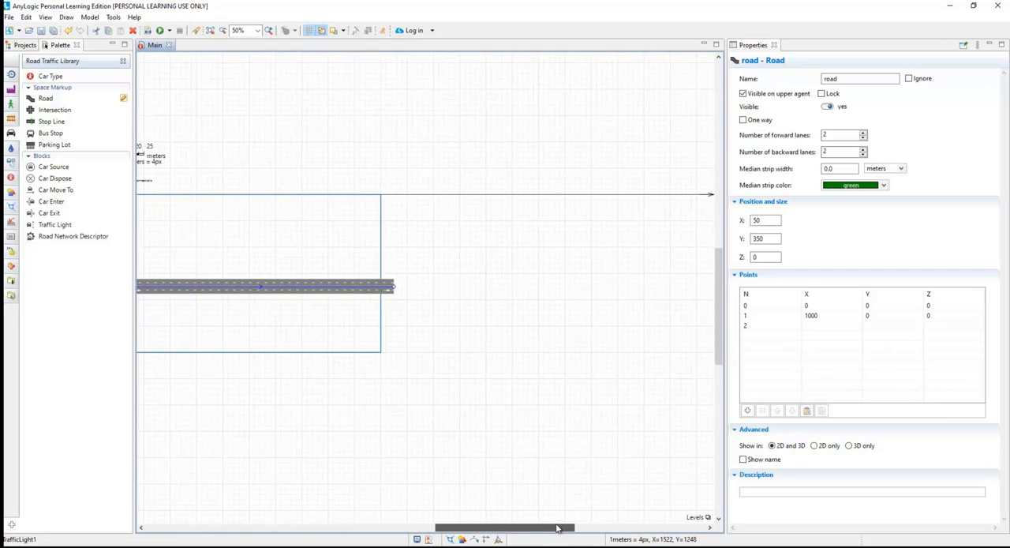
pyautogui.click(48, 101)
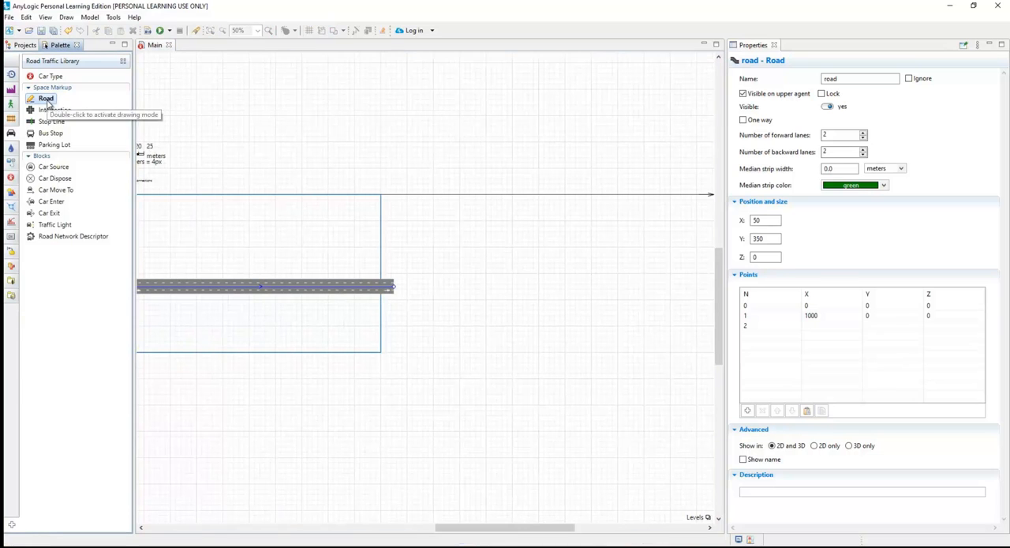
pyautogui.click(707, 284)
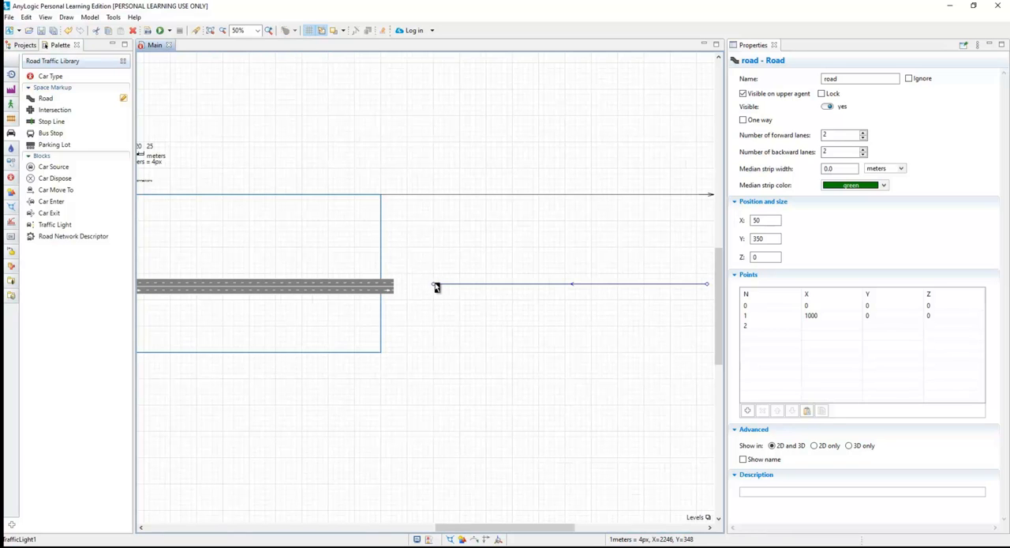
pyautogui.doubleClick(435, 284)
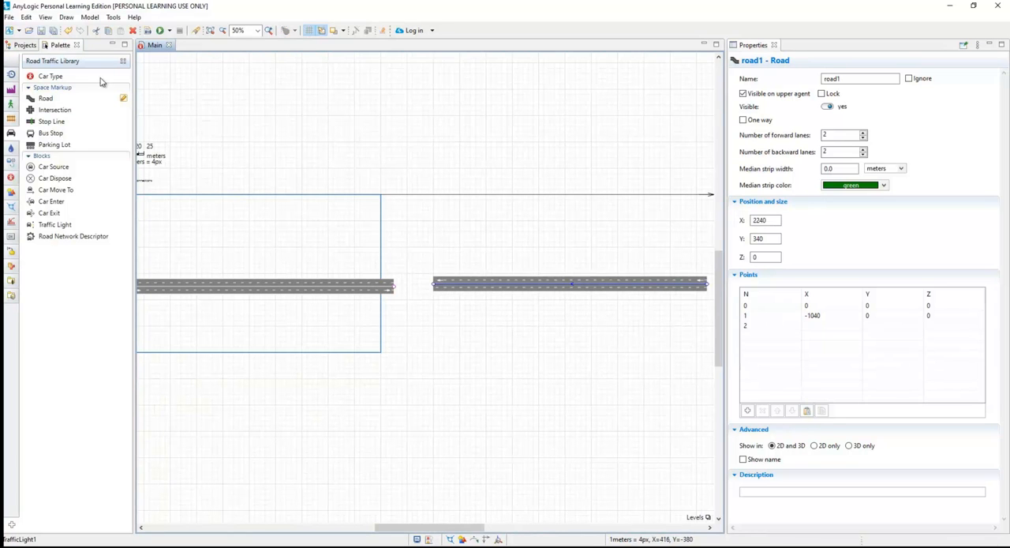
# Draw a vertical road about 800 px long from X 1100, Y -500 down to the gap between the horizontal roads.
pyautogui.click(45, 97)
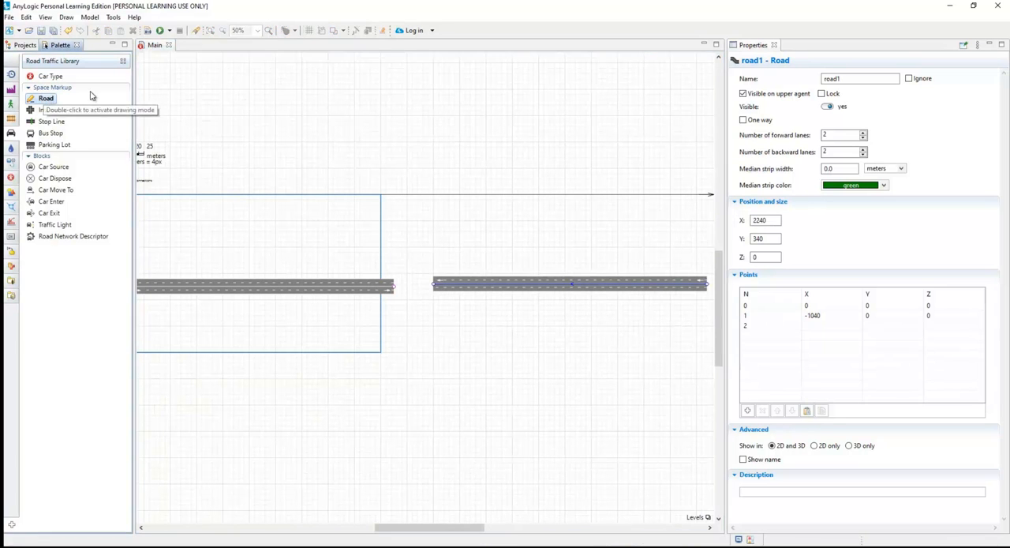
pyautogui.click(407, 63)
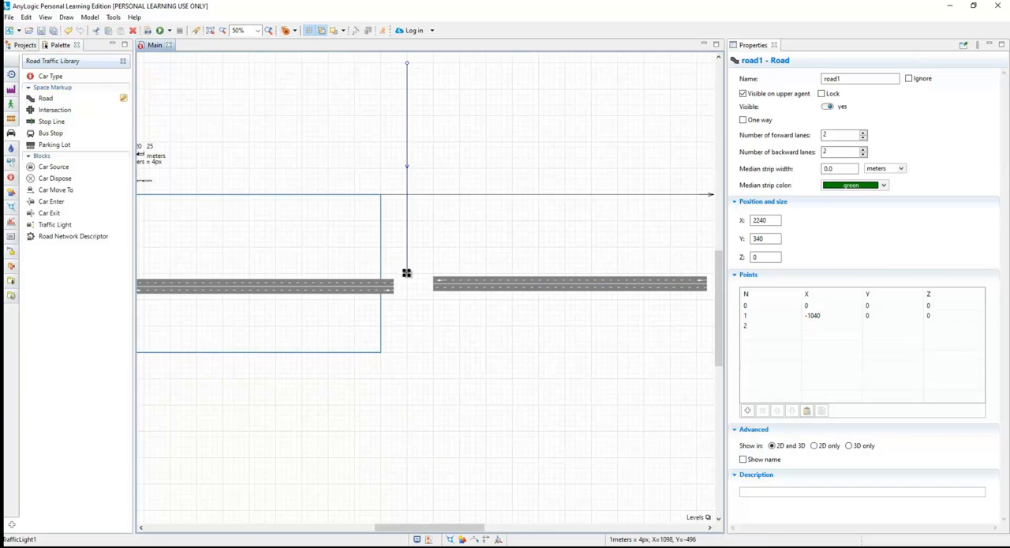
pyautogui.doubleClick(410, 269)
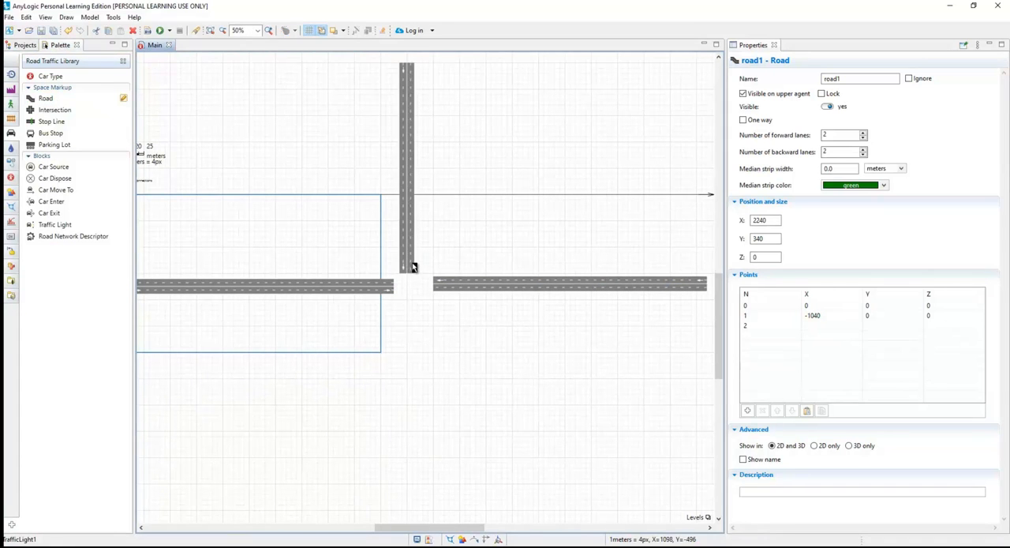
# Draw a vertical road about 780 px long from X 1100, Y 1200 up to the gap between the horizontal roads.
pyautogui.click(46, 98)
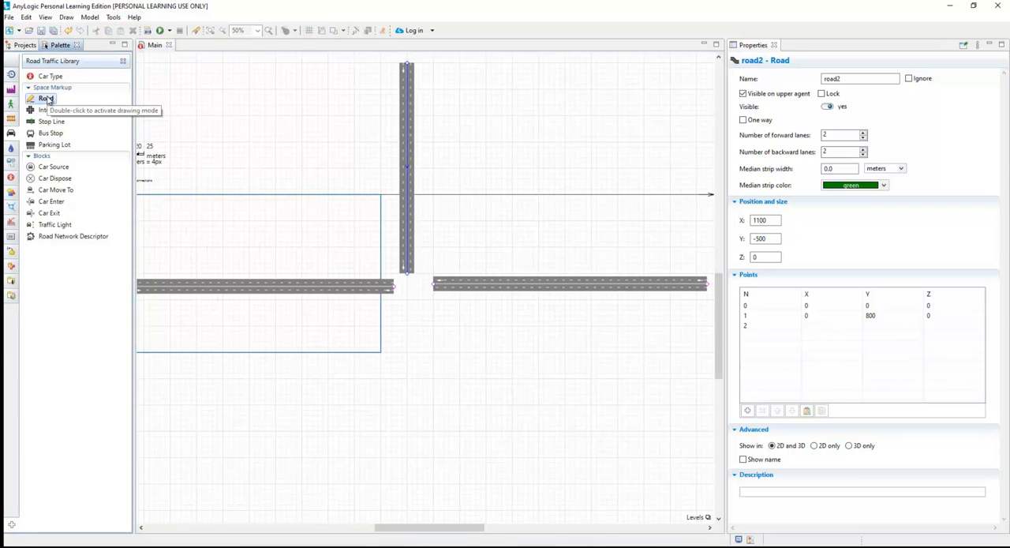
pyautogui.click(407, 510)
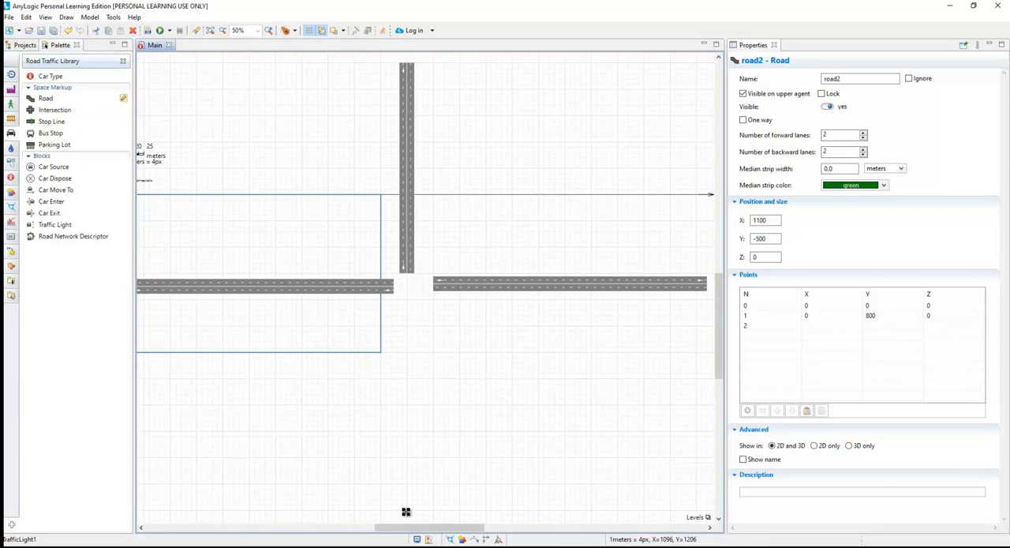
pyautogui.doubleClick(409, 311)
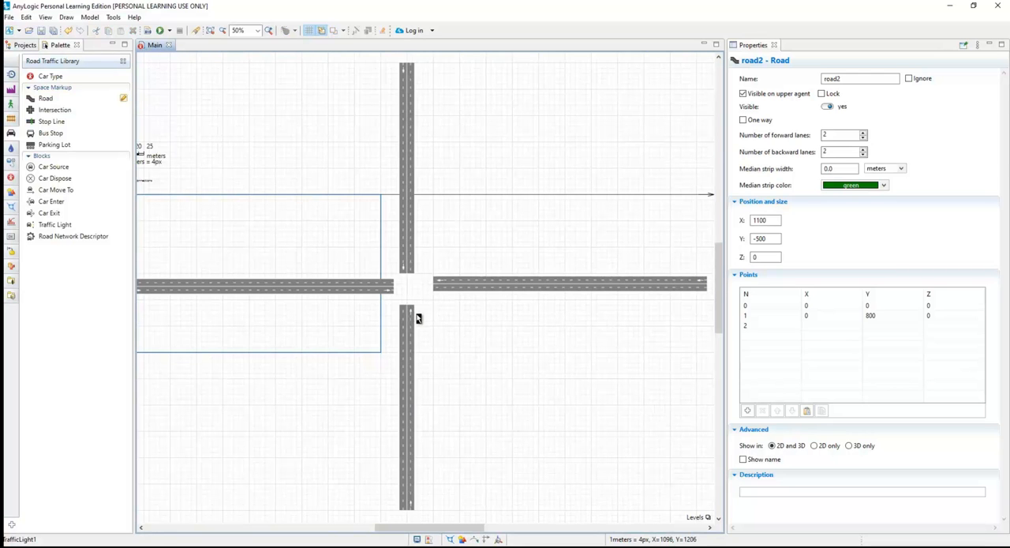
# Lengthen the right-hand horizontal road by setting its end point X to -1500, and move it to X 2780, Y 360.
pyautogui.click(368, 304)
pyautogui.click(367, 288)
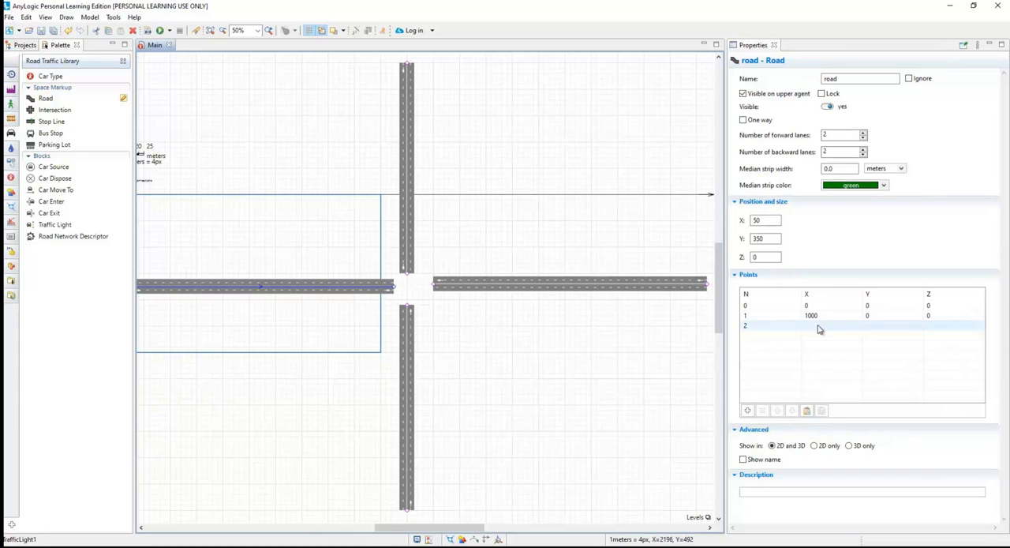
pyautogui.click(632, 290)
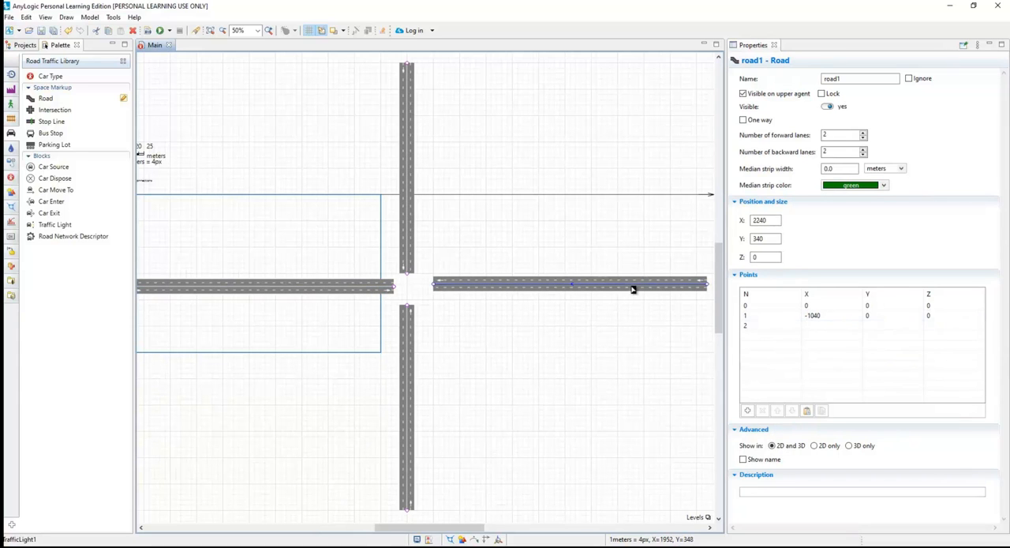
pyautogui.click(825, 315)
pyautogui.click(824, 316)
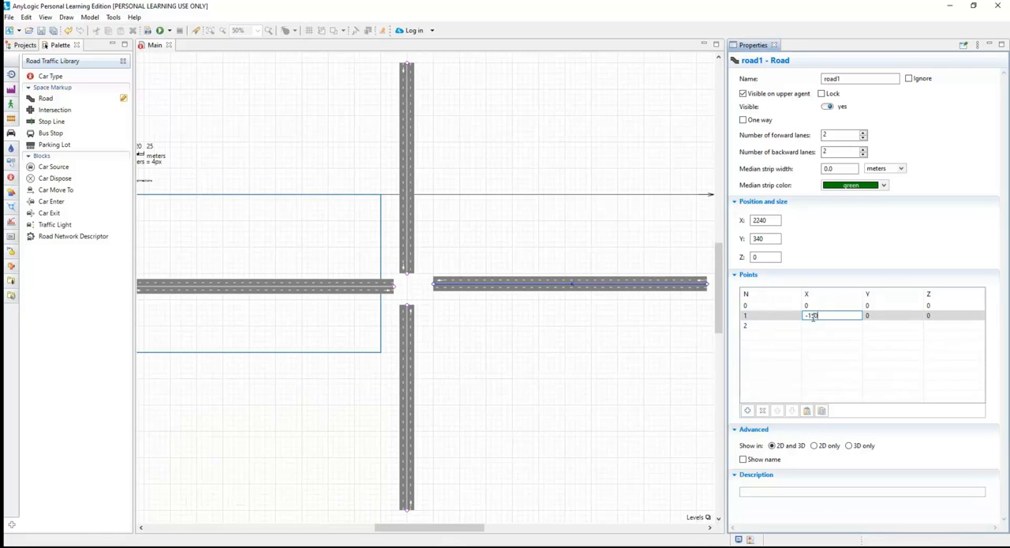
pyautogui.click(818, 349)
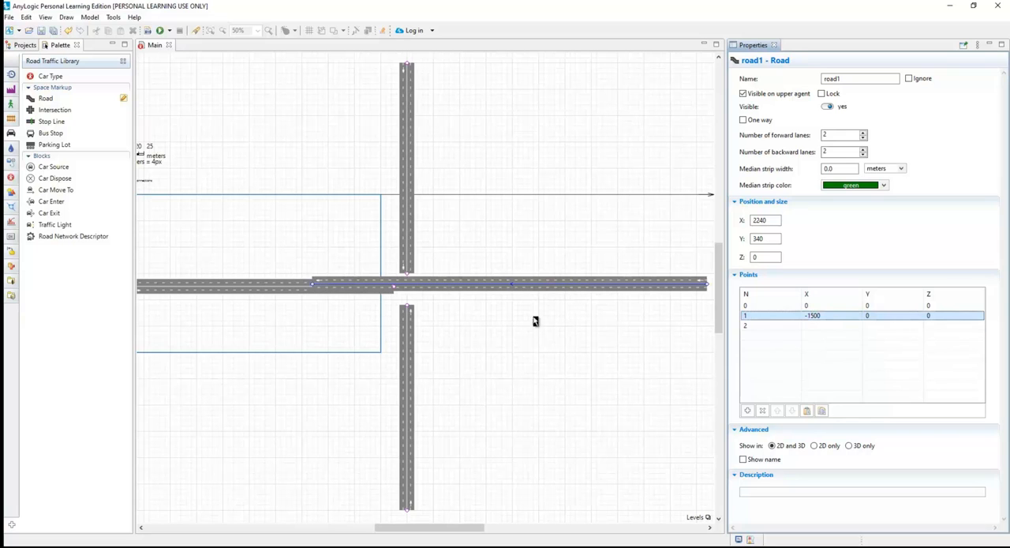
pyautogui.click(466, 291)
pyautogui.moveTo(584, 292); pyautogui.dragTo(592, 290)
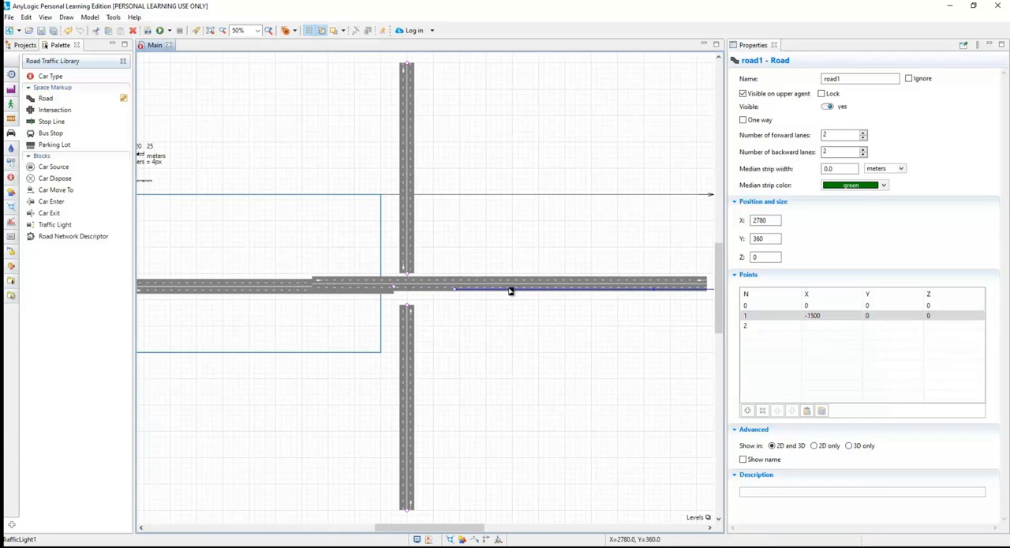
# Set the left-hand horizontal road's end point X to 1500 and shift the road back to X -440, Y 360.
pyautogui.click(318, 289)
pyautogui.click(809, 315)
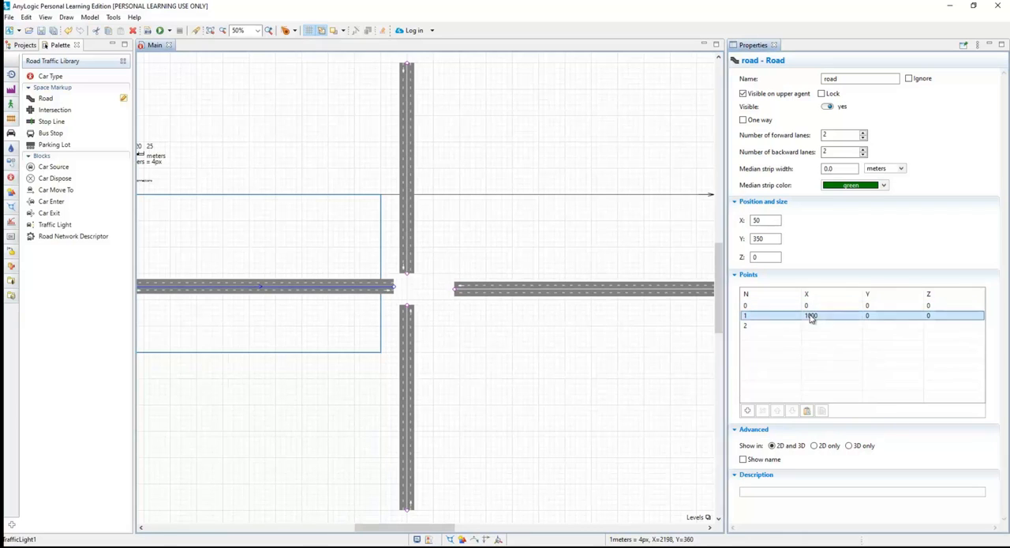
pyautogui.click(811, 316)
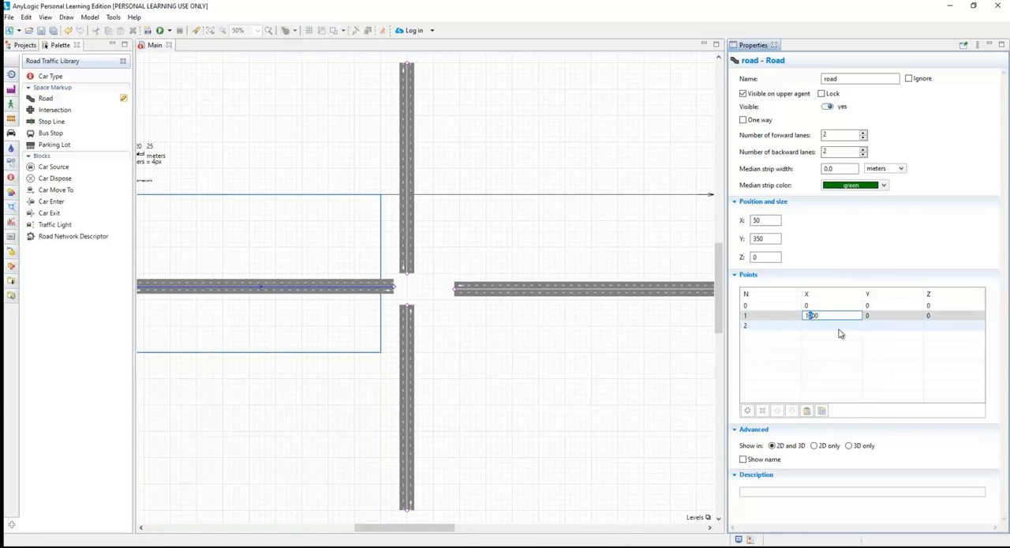
pyautogui.press('Return')
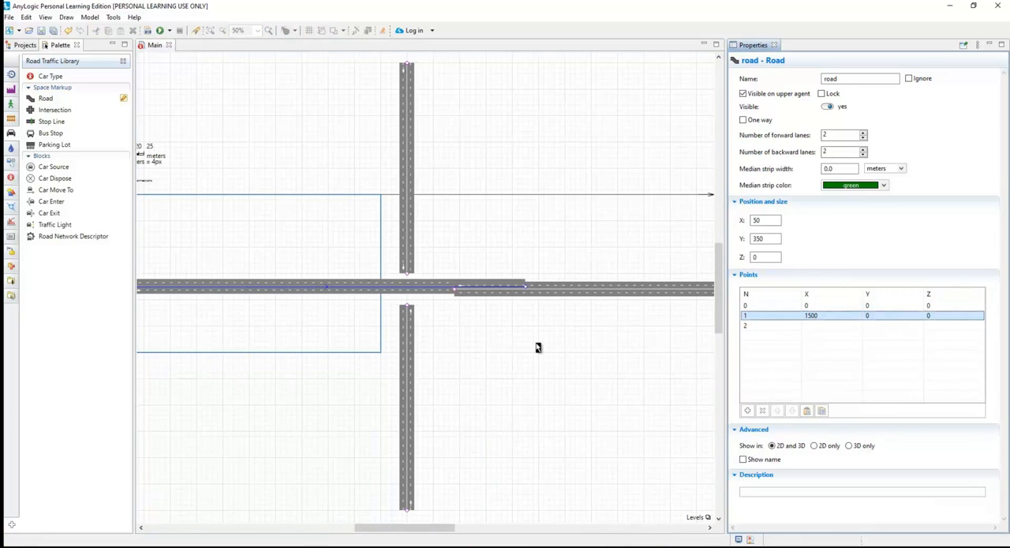
pyautogui.moveTo(424, 289); pyautogui.dragTo(294, 292)
# Set the upper vertical road's end point Y to 1500 and move the road up to X 1120, Y -1200.
pyautogui.click(408, 207)
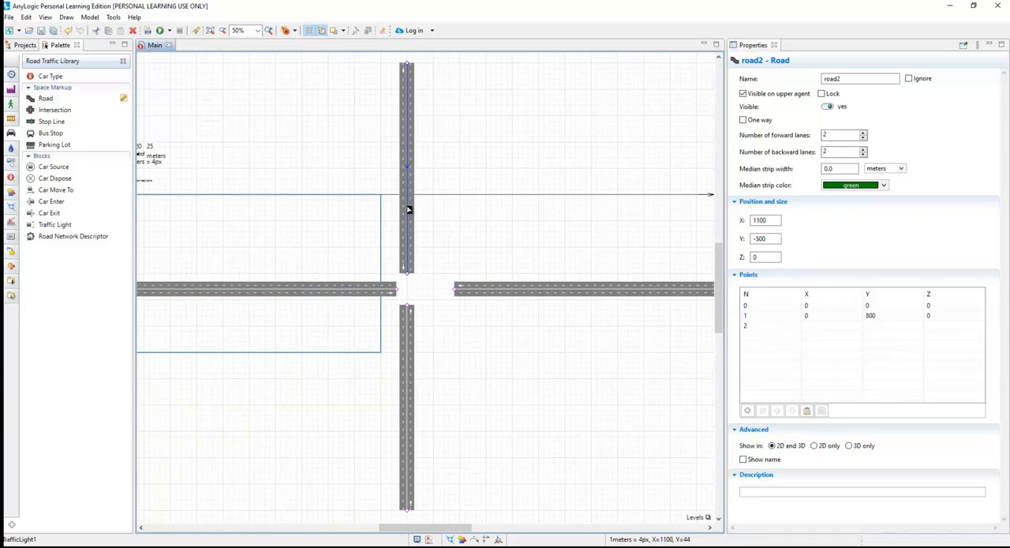
pyautogui.doubleClick(870, 315)
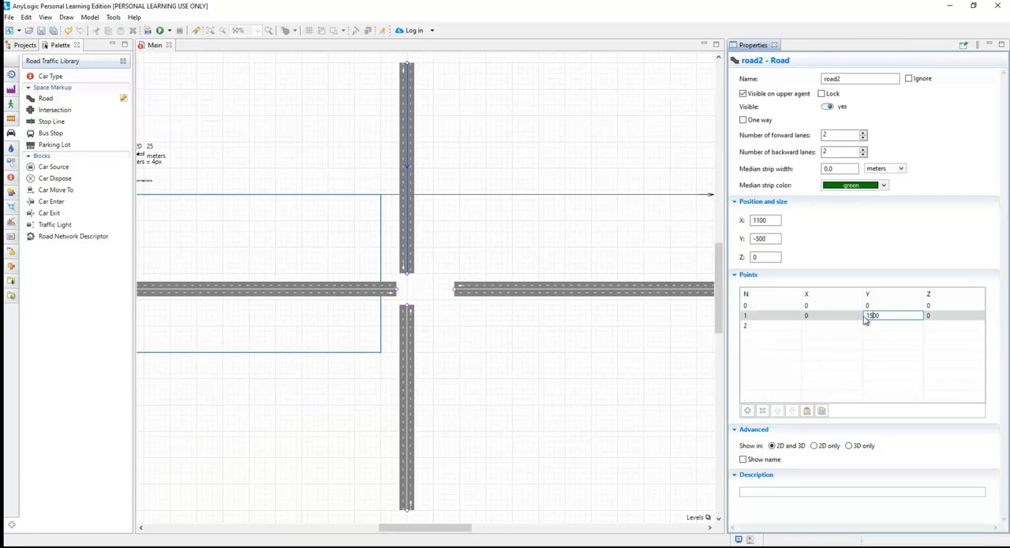
pyautogui.write('1500')
pyautogui.press('Return')
pyautogui.click(411, 246)
pyautogui.moveTo(411, 246); pyautogui.dragTo(425, 156)
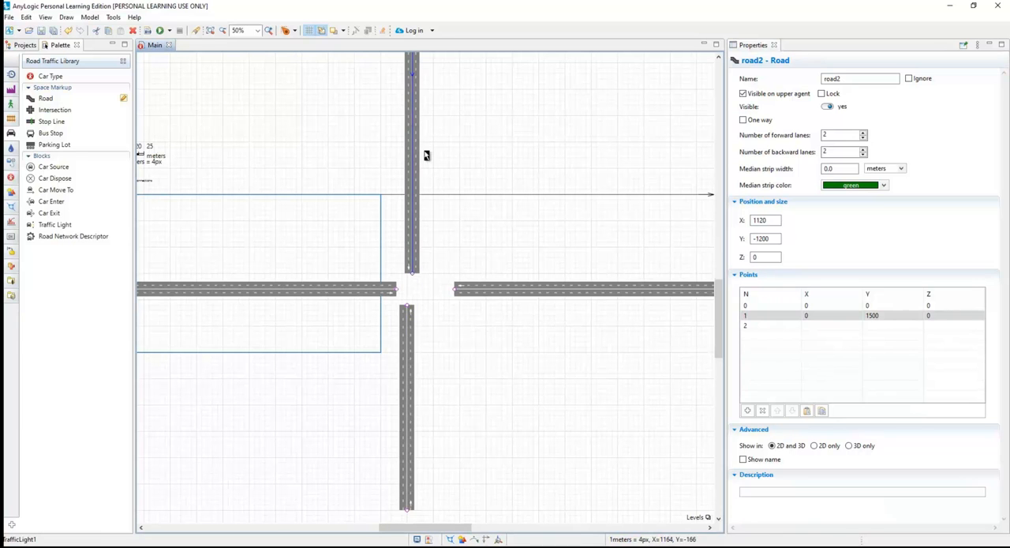
# Set the lower vertical road's end point Y to -1500 and move the road down to X 1120, Y 1940.
pyautogui.click(409, 339)
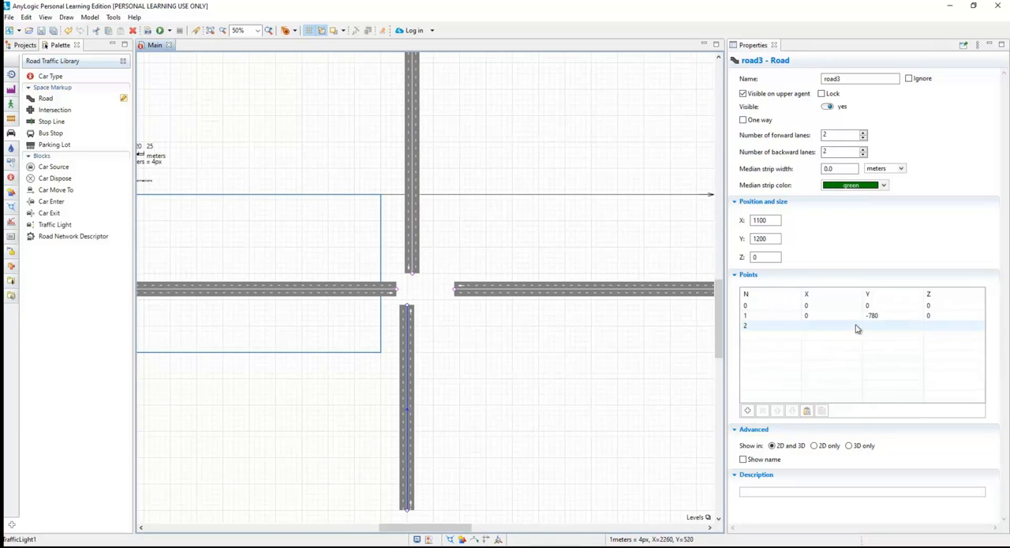
pyautogui.click(879, 315)
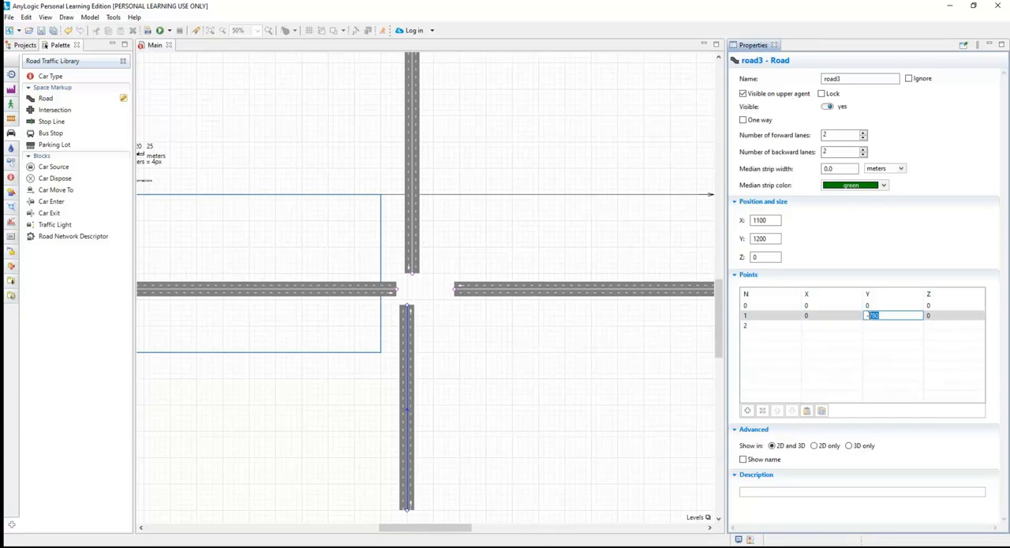
pyautogui.write('-1500')
pyautogui.press('Return')
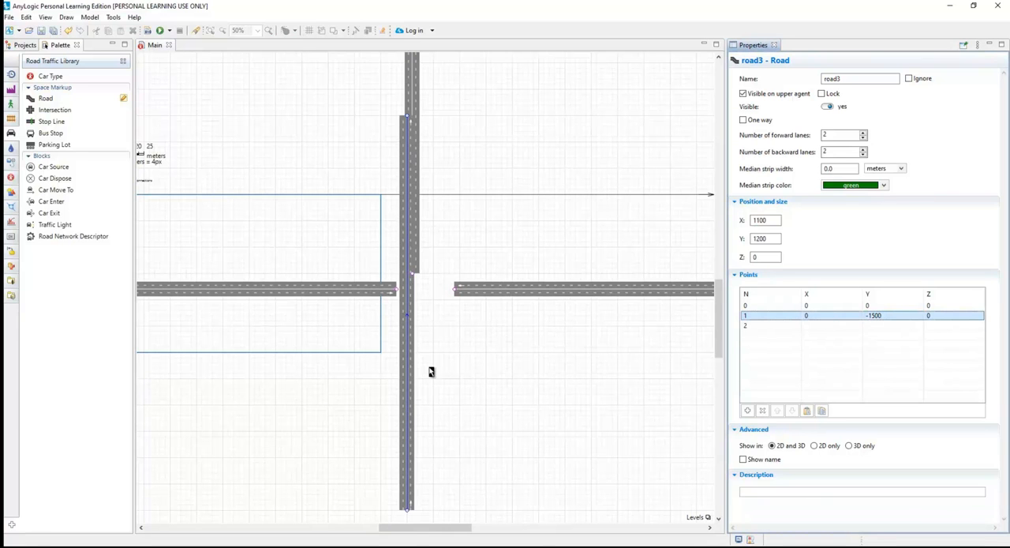
pyautogui.moveTo(410, 332); pyautogui.dragTo(411, 472)
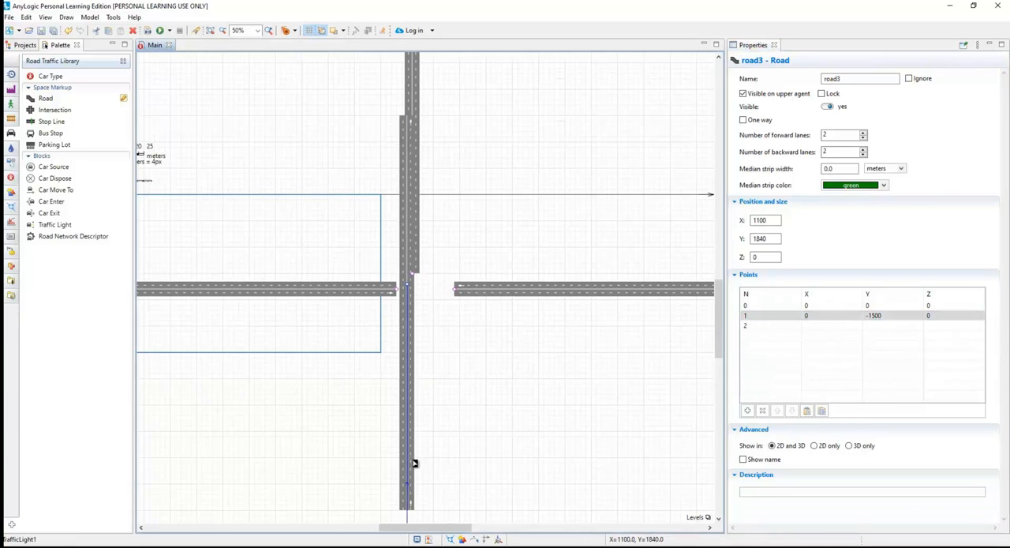
pyautogui.moveTo(410, 325); pyautogui.dragTo(415, 348)
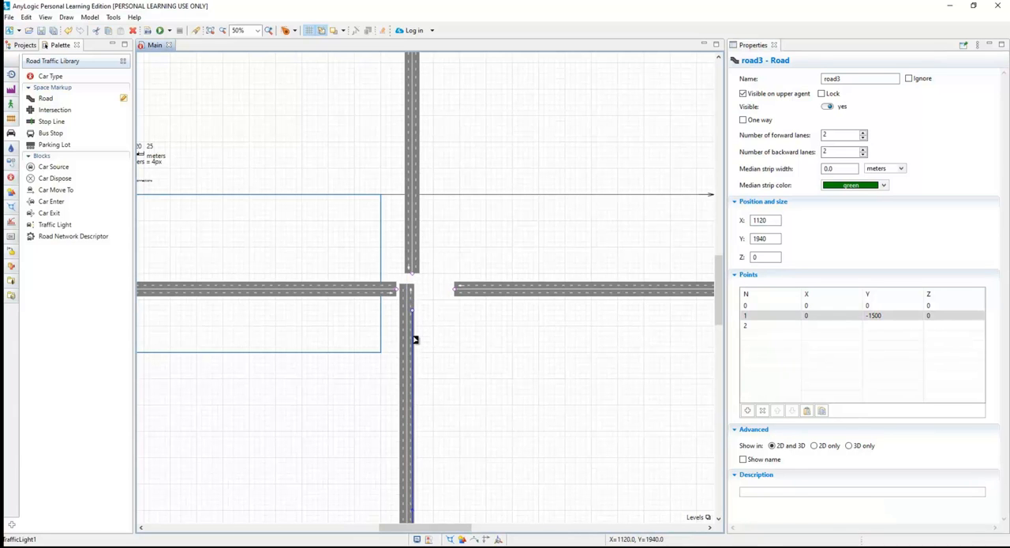
# Set the left-hand horizontal road to 3 forward lanes and 3 backward lanes.
pyautogui.moveTo(500, 308); pyautogui.dragTo(718, 309)
pyautogui.scroll(-1, 670, 314)
pyautogui.moveTo(623, 318); pyautogui.dragTo(347, 318)
pyautogui.rightClick(348, 318)
pyautogui.click(442, 286)
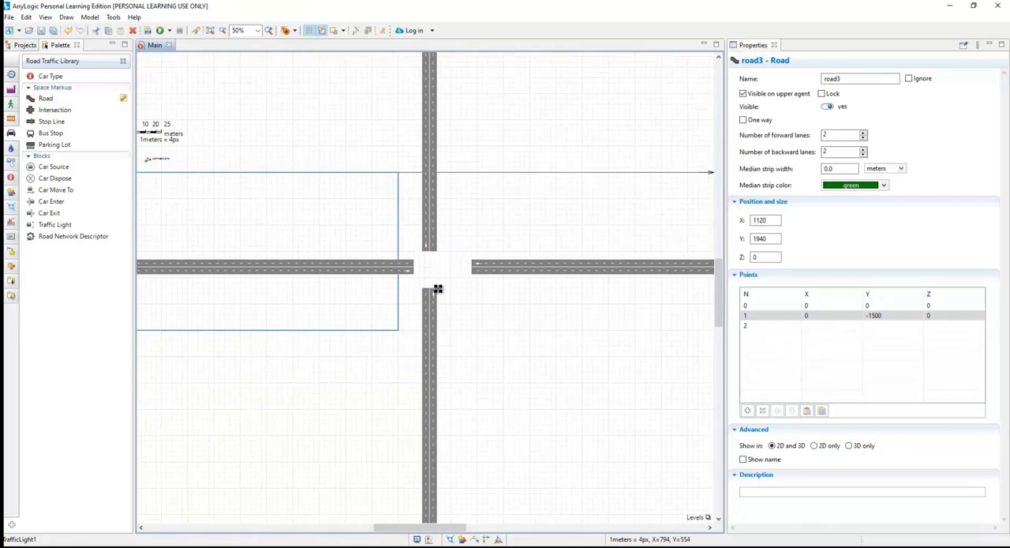
pyautogui.click(386, 280)
pyautogui.scroll(2, 387, 280)
pyautogui.scroll(-2, 383, 346)
pyautogui.scroll(2, 376, 300)
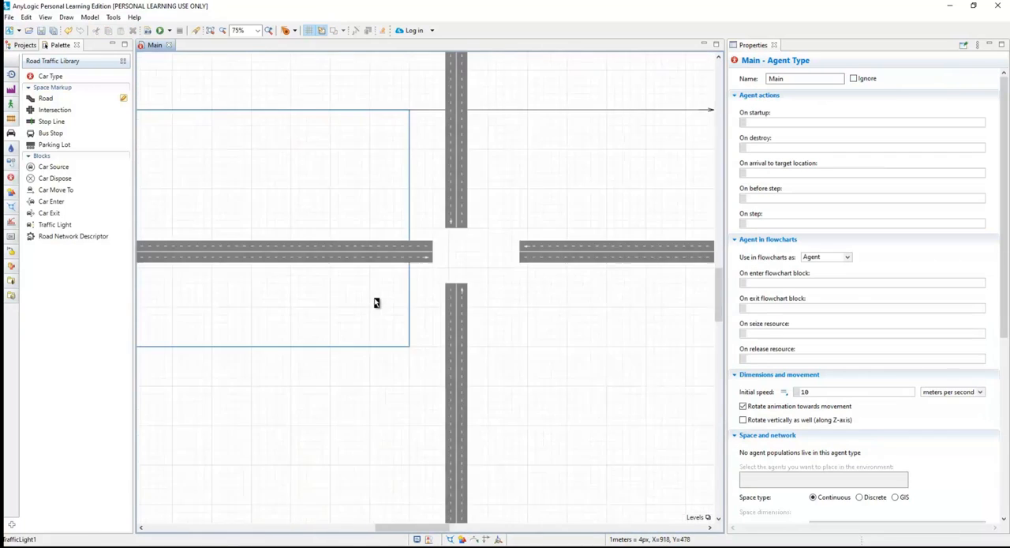
pyautogui.click(416, 241)
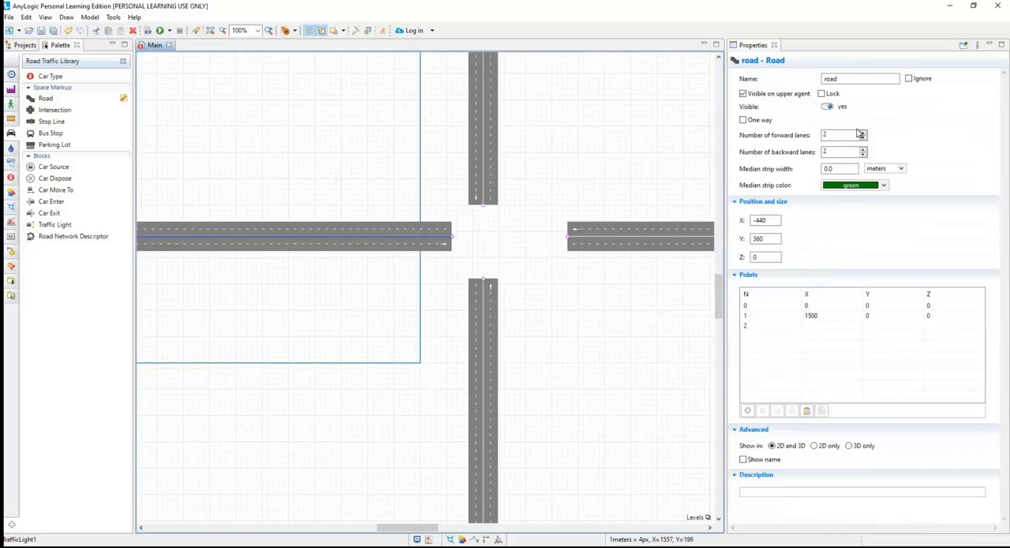
pyautogui.click(864, 134)
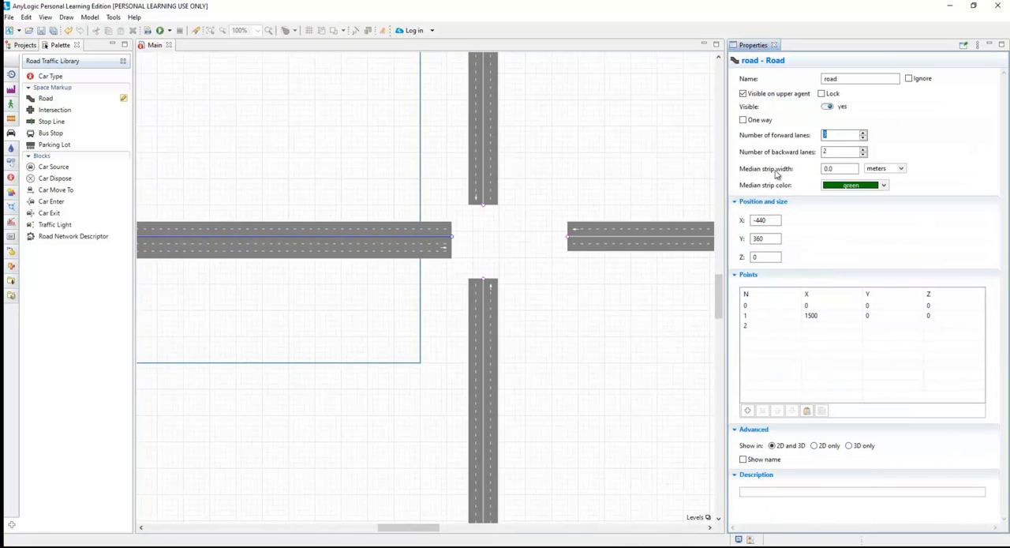
# Select the road network containing the left-hand horizontal road and set its traffic to Left-hand.
pyautogui.click(420, 229)
pyautogui.click(368, 230)
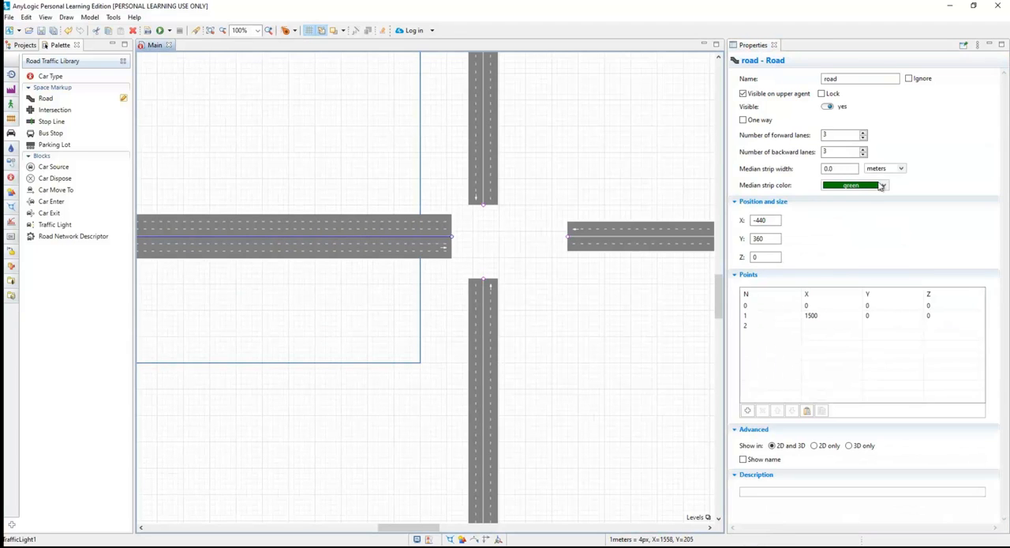
pyautogui.click(384, 225)
pyautogui.click(799, 147)
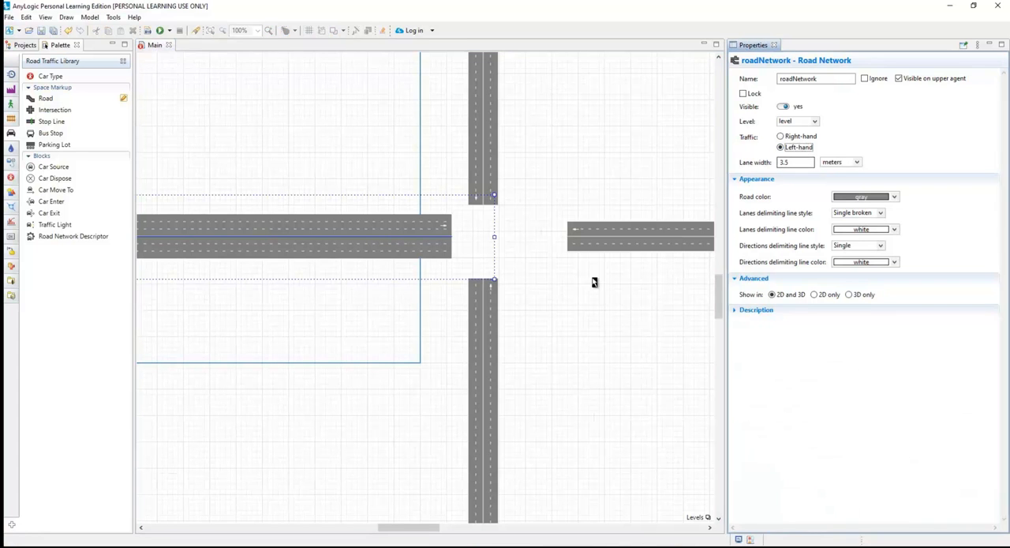
pyautogui.click(608, 259)
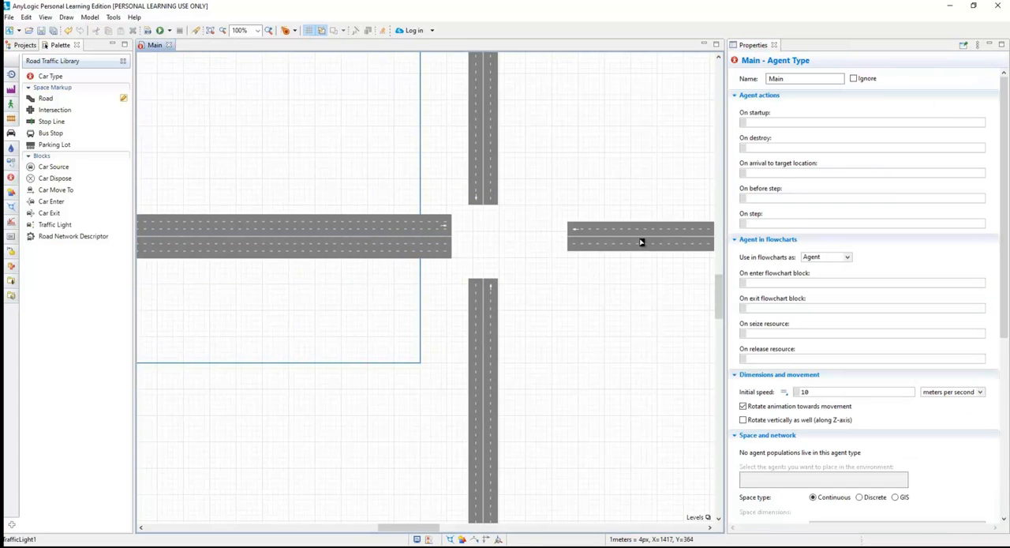
# Move the right-hand road to X 2700, Y 370 and place an intersection at the left-hand road's inner end.
pyautogui.doubleClick(602, 243)
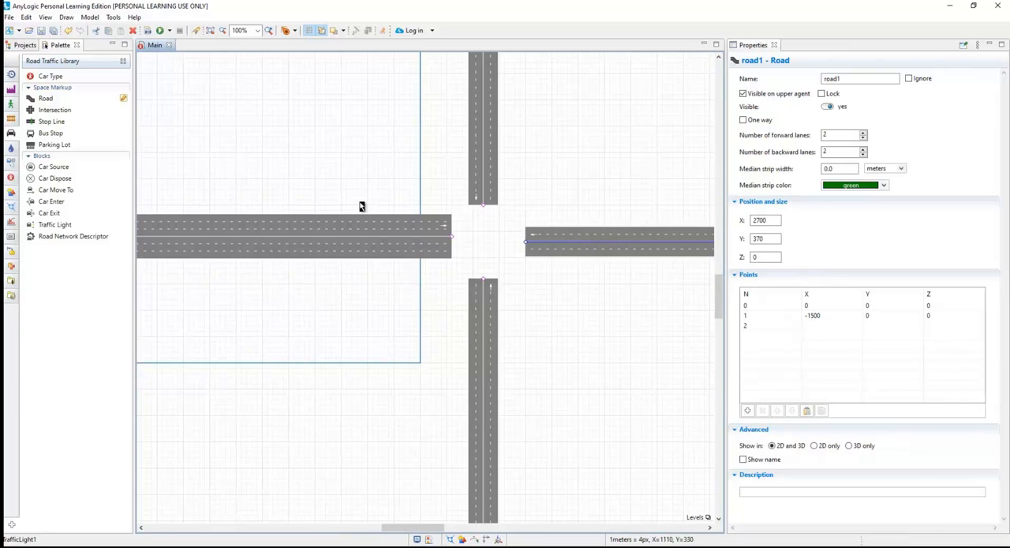
pyautogui.click(53, 110)
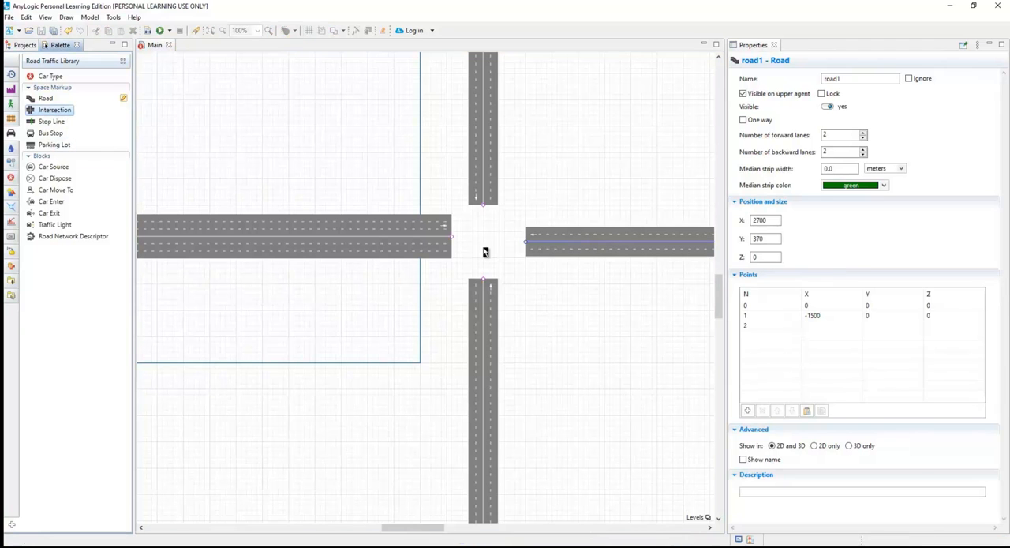
pyautogui.moveTo(59, 115); pyautogui.dragTo(464, 239)
pyautogui.click(526, 199)
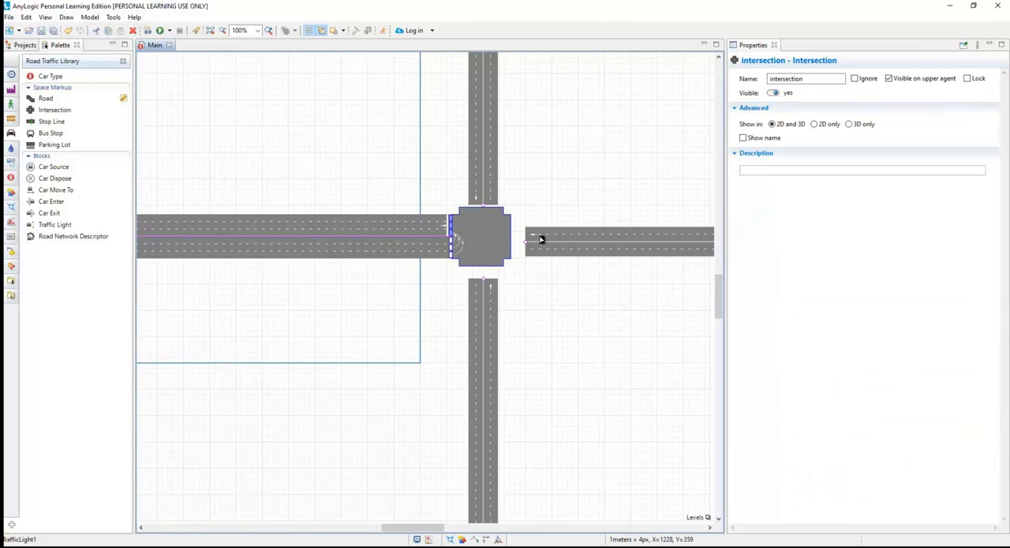
# Attach the right-hand road to the intersection at X 2680, Y 360, and give it 3 forward and 3 backward lanes.
pyautogui.moveTo(538, 237); pyautogui.dragTo(544, 238)
pyautogui.click(567, 238)
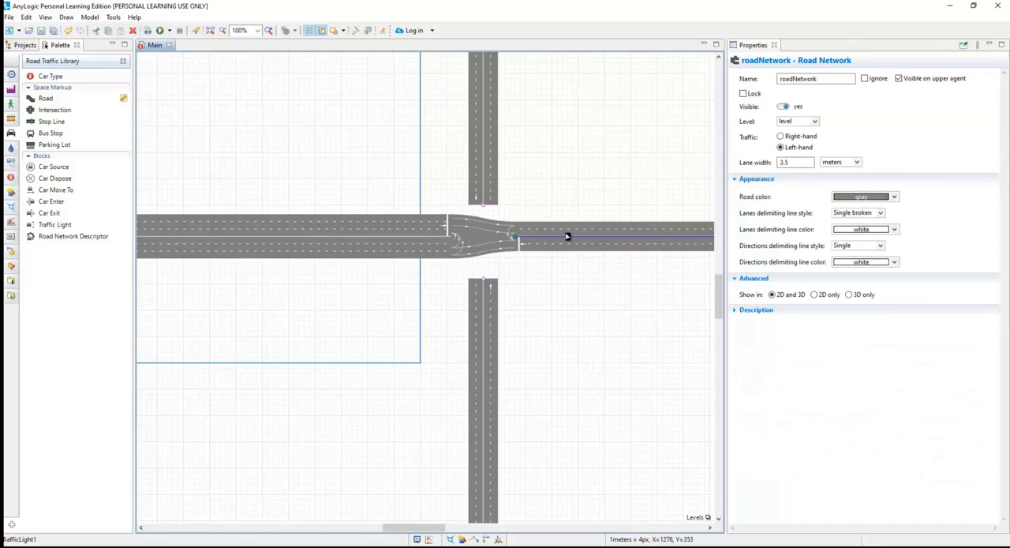
pyautogui.click(635, 237)
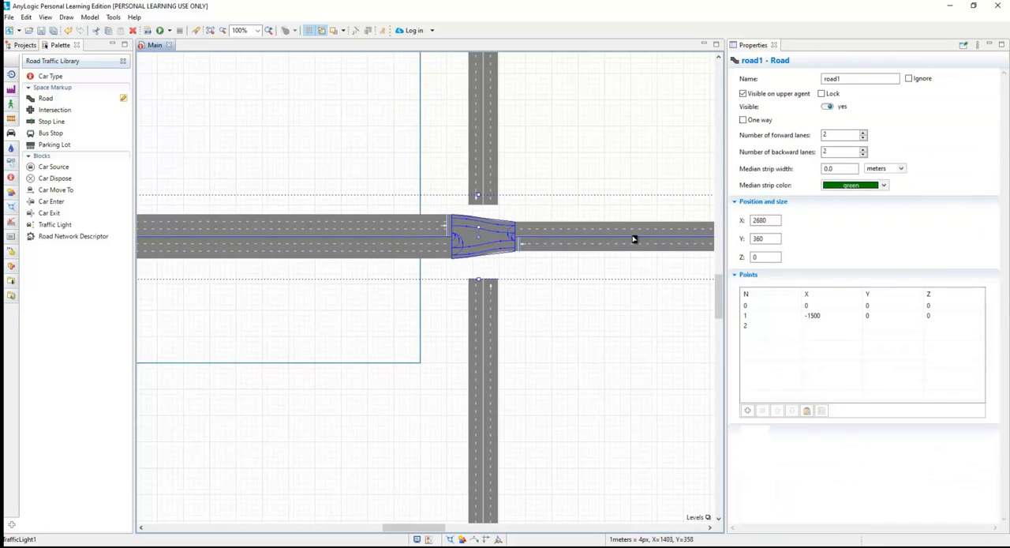
pyautogui.click(865, 134)
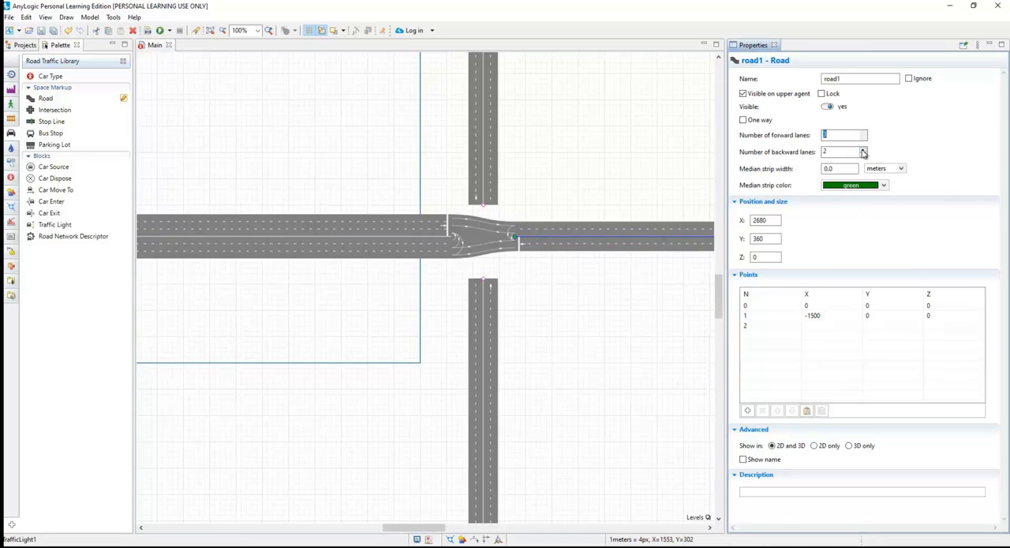
pyautogui.click(863, 149)
pyautogui.click(634, 172)
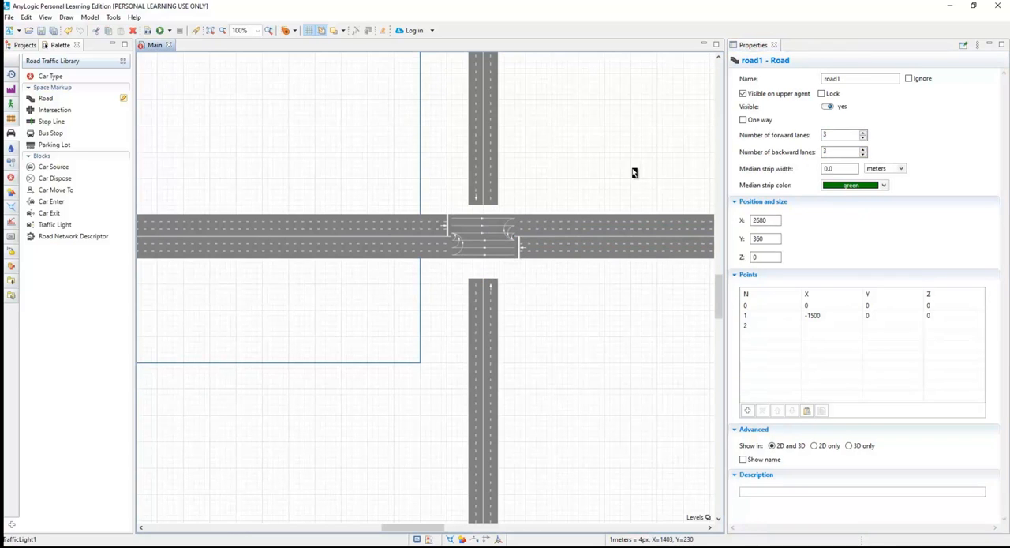
# Move the lower vertical road up to X 1120, Y 1920 so it connects to the intersection.
pyautogui.click(483, 303)
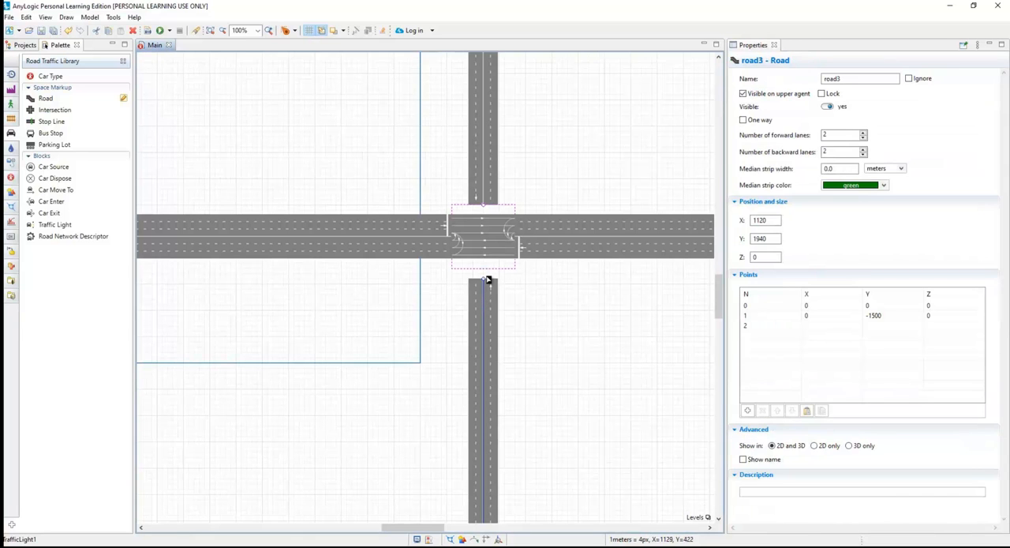
pyautogui.moveTo(485, 303); pyautogui.dragTo(485, 290)
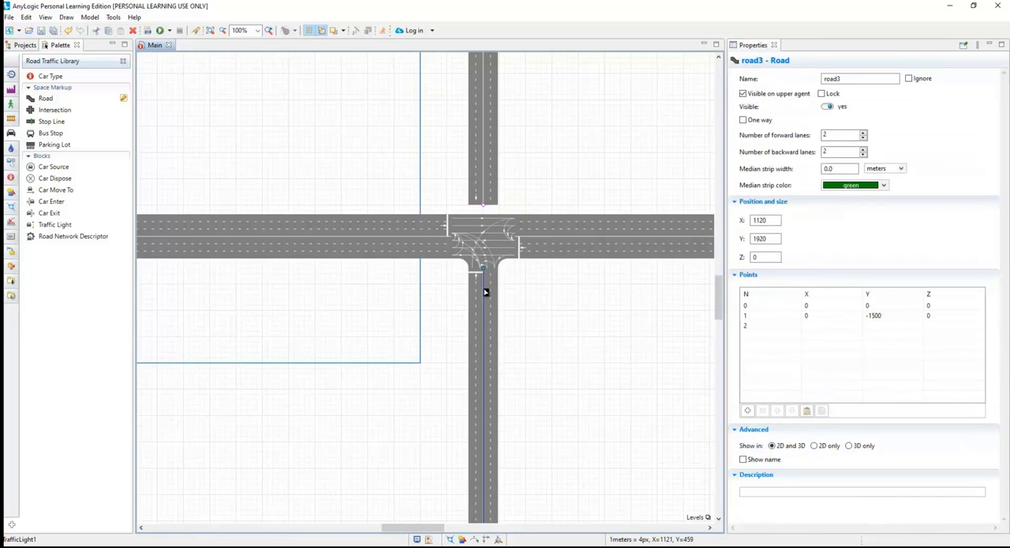
# Attach the upper vertical road to the intersection at X 1120, Y -1210, and shift the lower vertical road to Y 1930.
pyautogui.click(485, 155)
pyautogui.moveTo(485, 158); pyautogui.dragTo(483, 166)
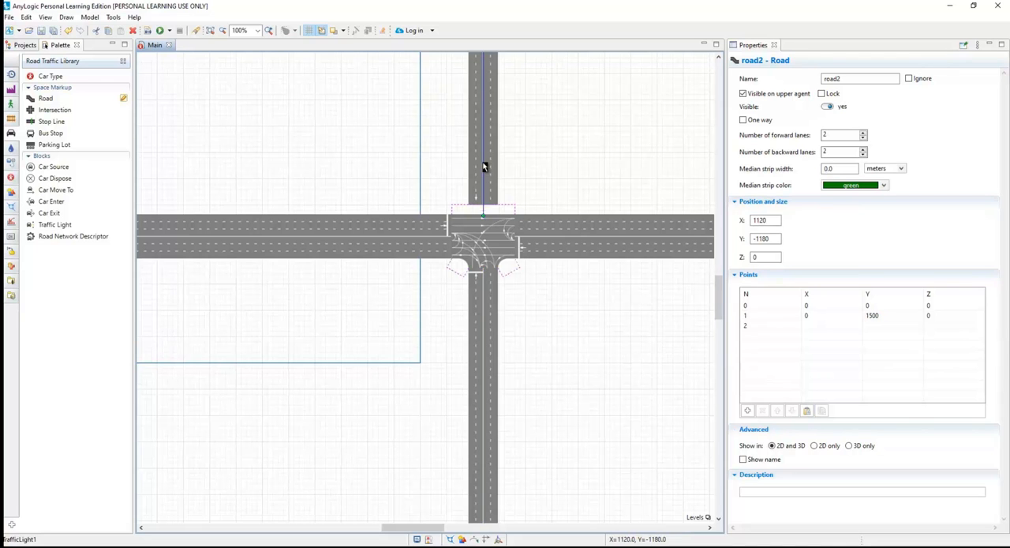
pyautogui.press('Up')
pyautogui.press('Up')
pyautogui.press('Up')
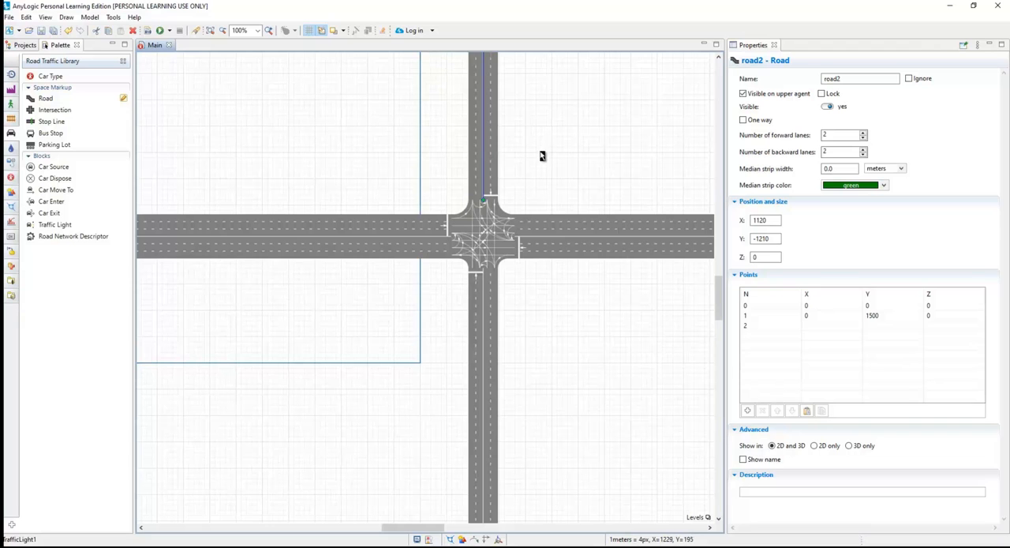
pyautogui.click(485, 307)
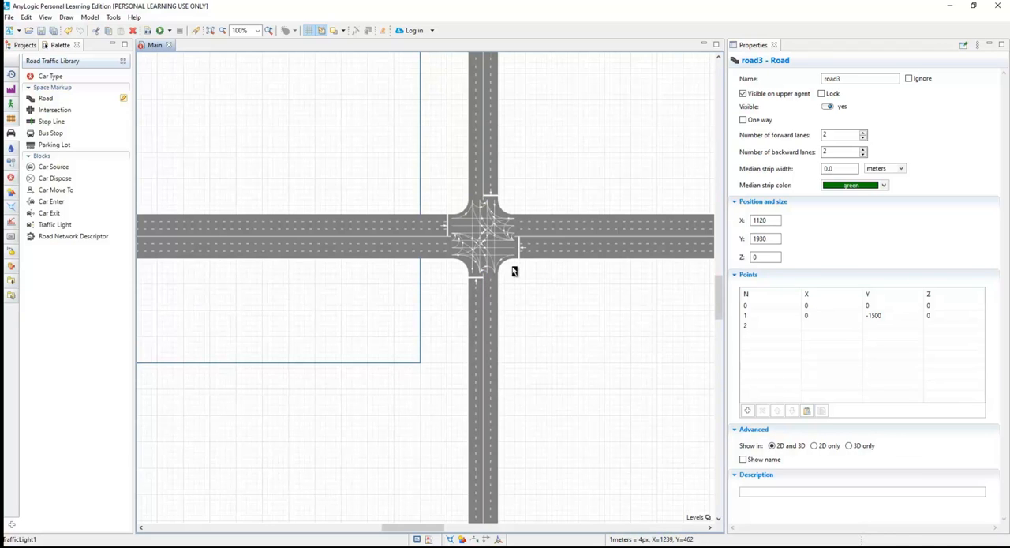
pyautogui.click(527, 273)
# Edit the intersection's lane connectors for the inner entry lanes of the left-hand and right-hand roads.
pyautogui.scroll(2, 506, 260)
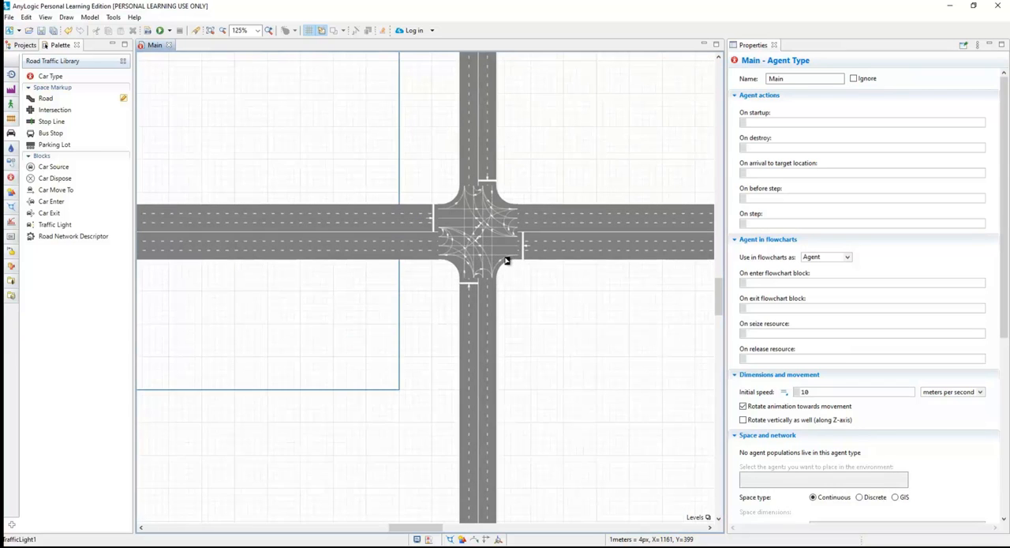
pyautogui.click(496, 244)
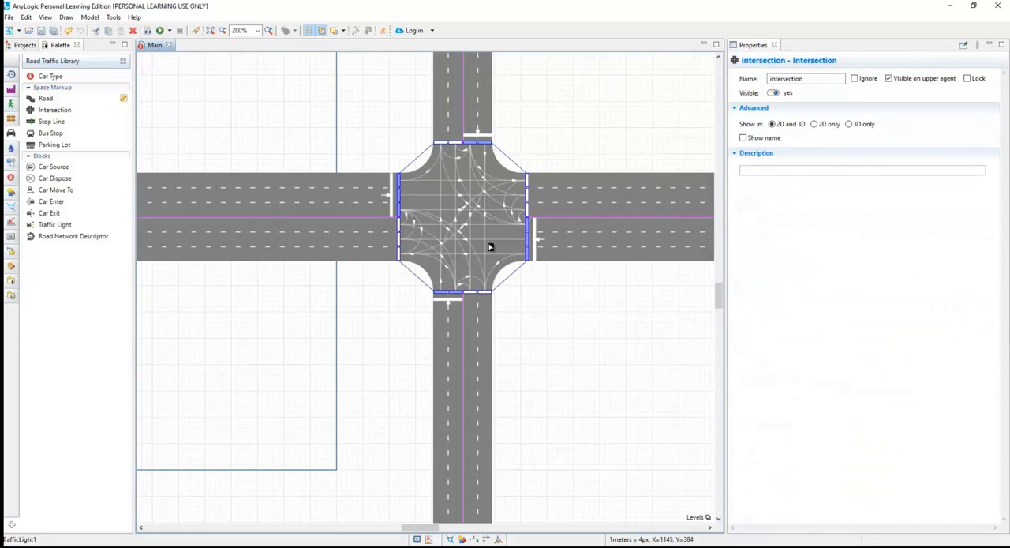
pyautogui.click(401, 211)
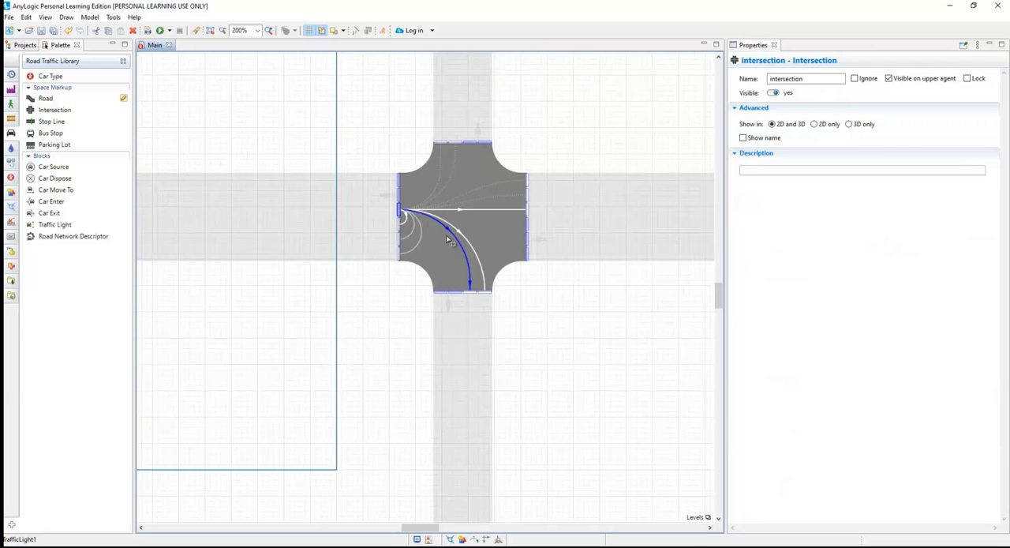
pyautogui.click(527, 226)
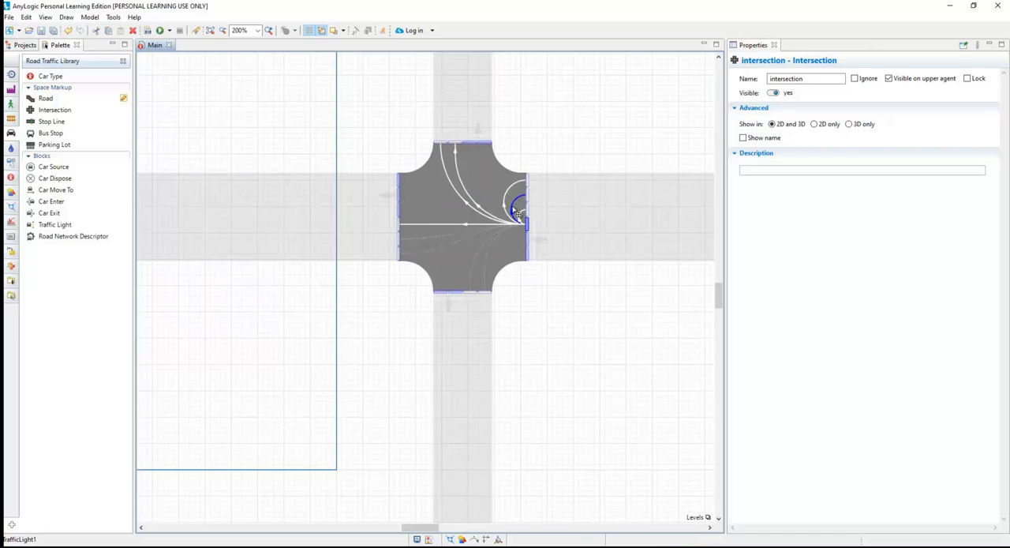
pyautogui.click(529, 304)
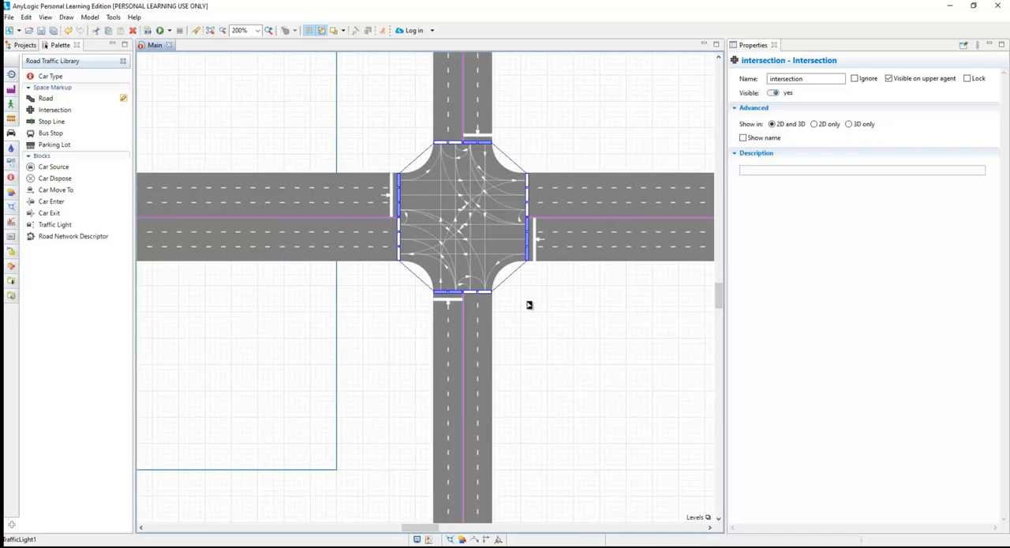
# Limit both entry lanes of the lower road to straight-ahead connectors and a single turn onto the right-hand road each.
pyautogui.click(458, 296)
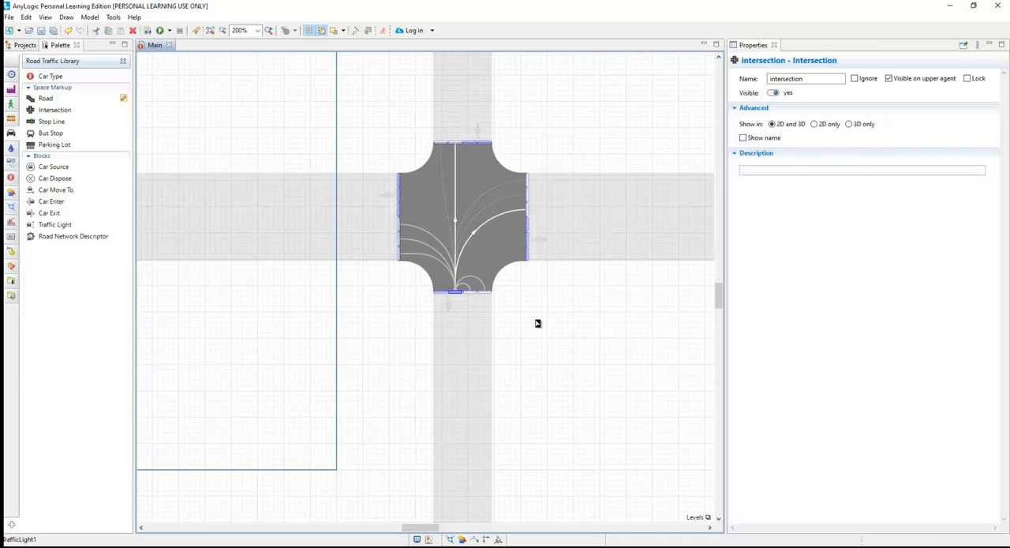
pyautogui.click(442, 293)
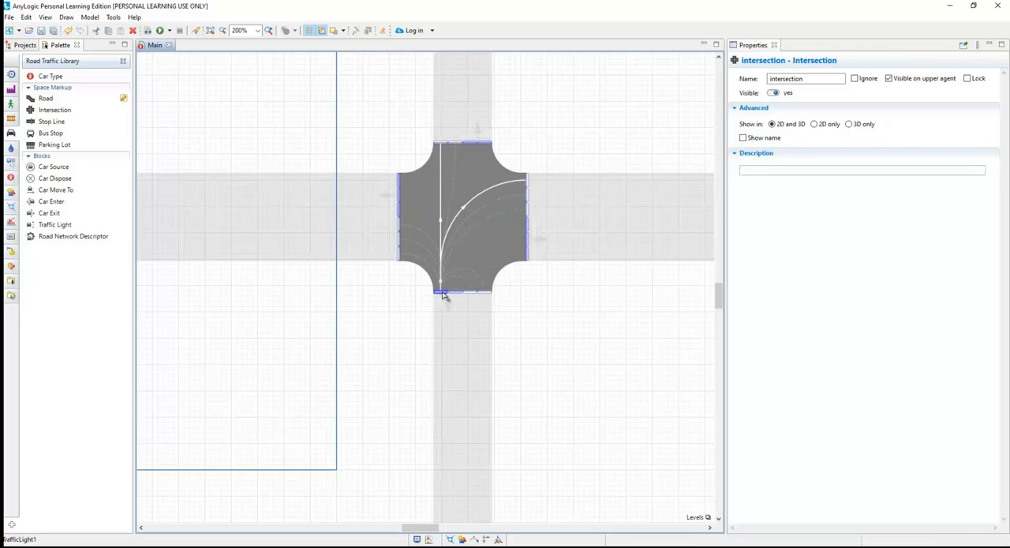
pyautogui.click(538, 314)
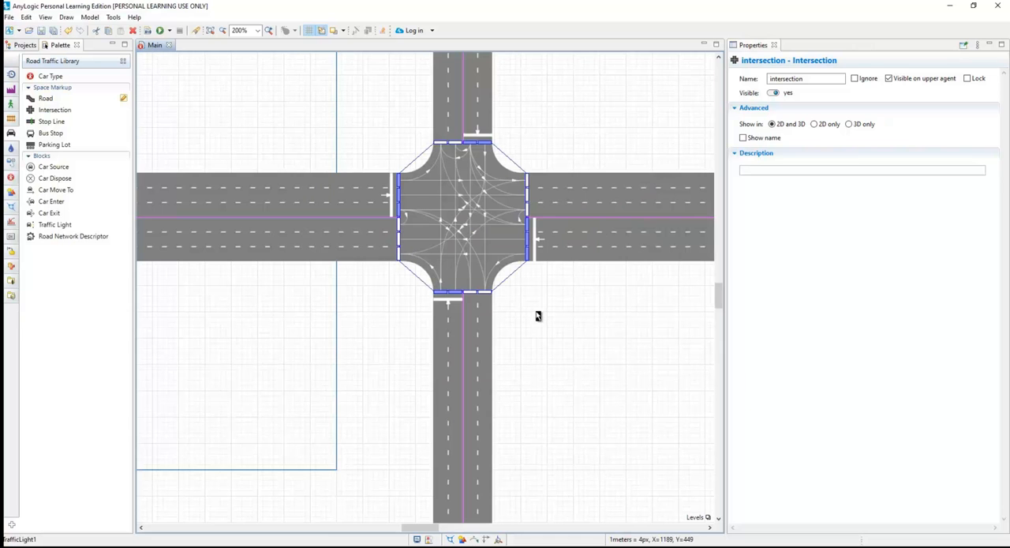
# Limit the upper road's outer entry lane to straight-ahead and right-hand-road connectors, and remove the inner lane's turns onto the right-hand road.
pyautogui.click(484, 142)
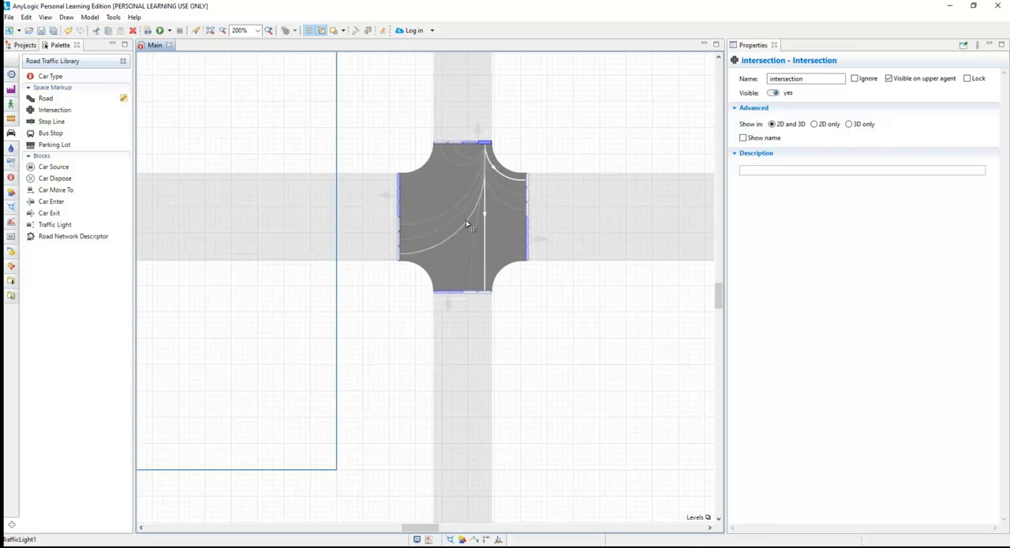
pyautogui.press('Escape')
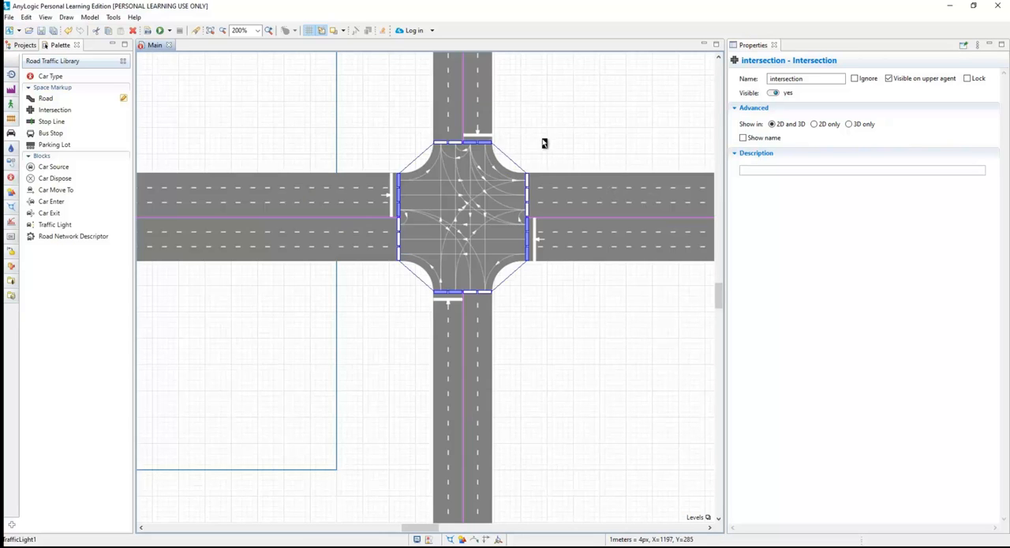
pyautogui.click(472, 146)
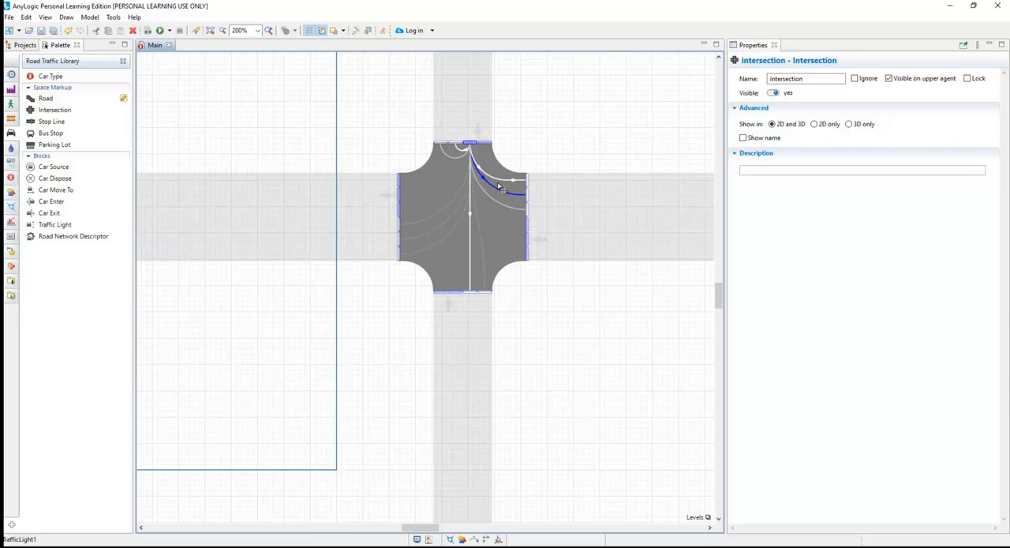
pyautogui.click(548, 145)
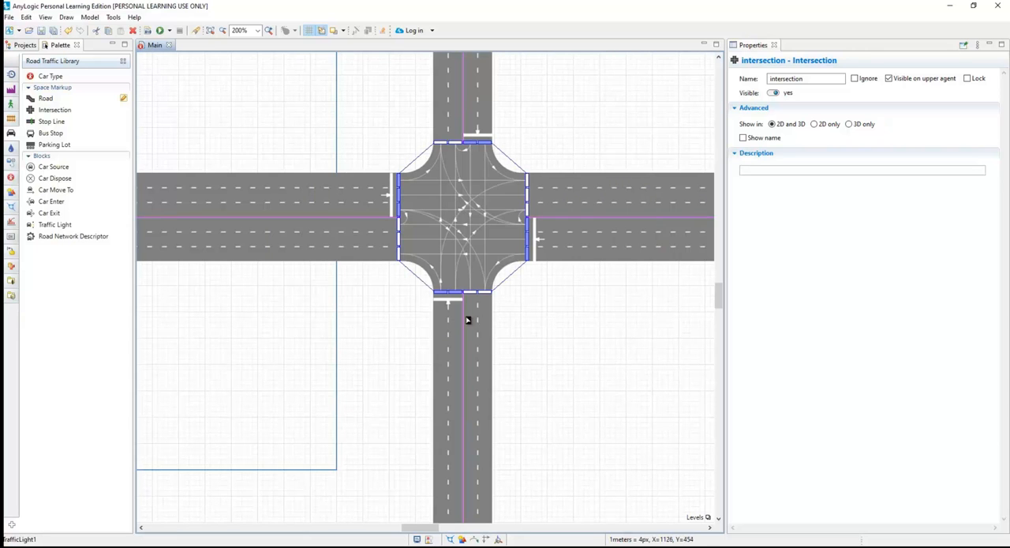
pyautogui.doubleClick(476, 161)
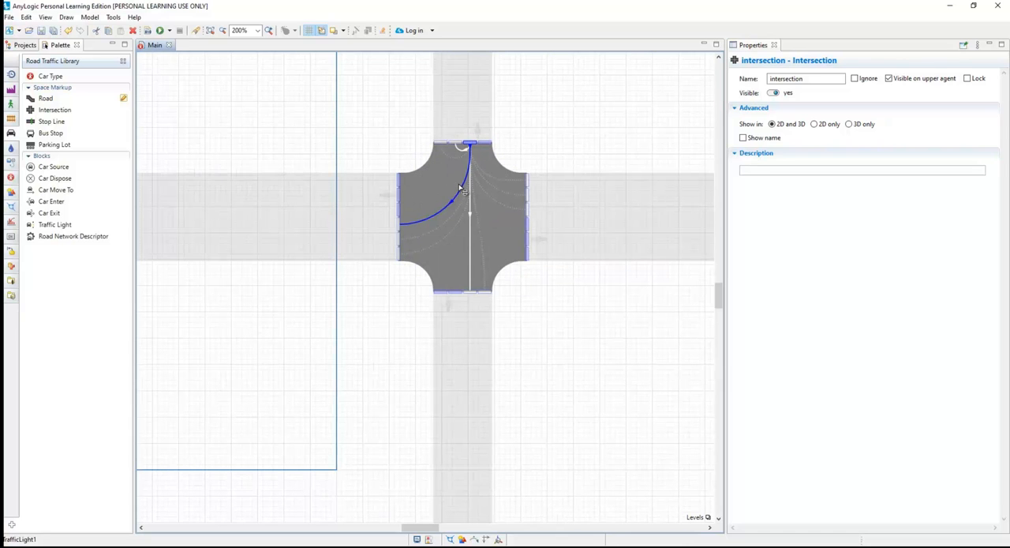
pyautogui.click(541, 135)
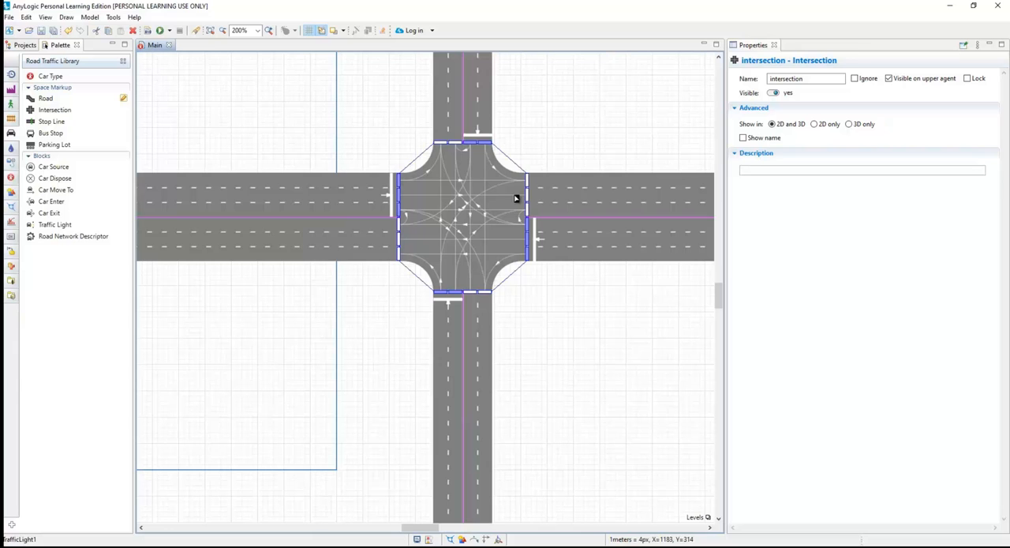
# Give the lower road's outer entry lane a connector onto the left-hand road, and its inner lane two connectors onto the right-hand road.
pyautogui.doubleClick(458, 296)
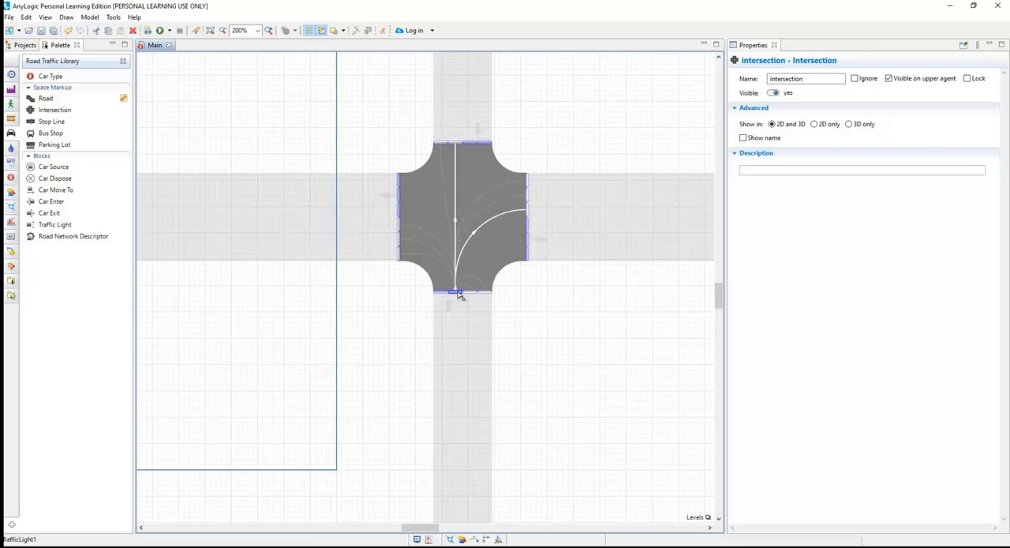
pyautogui.click(558, 311)
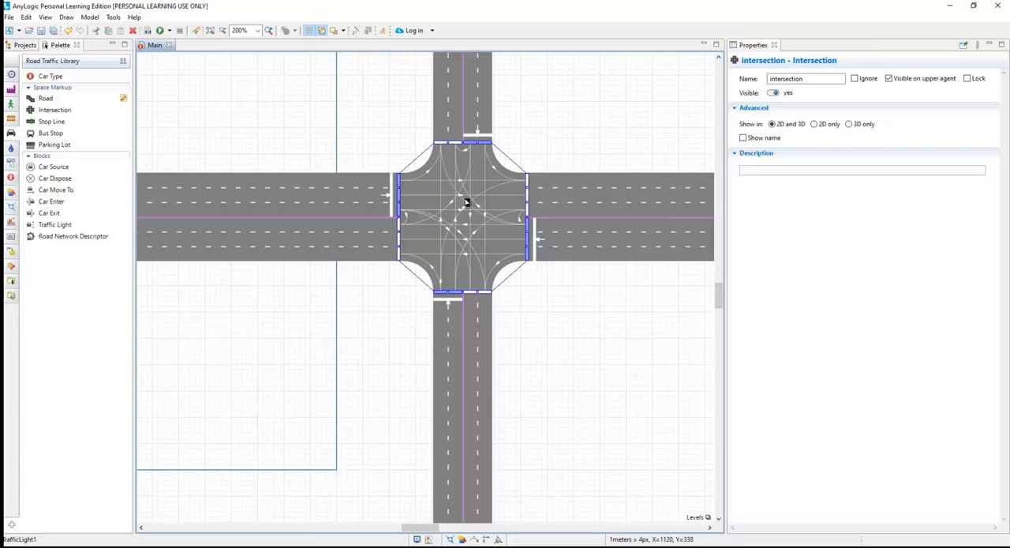
pyautogui.click(442, 285)
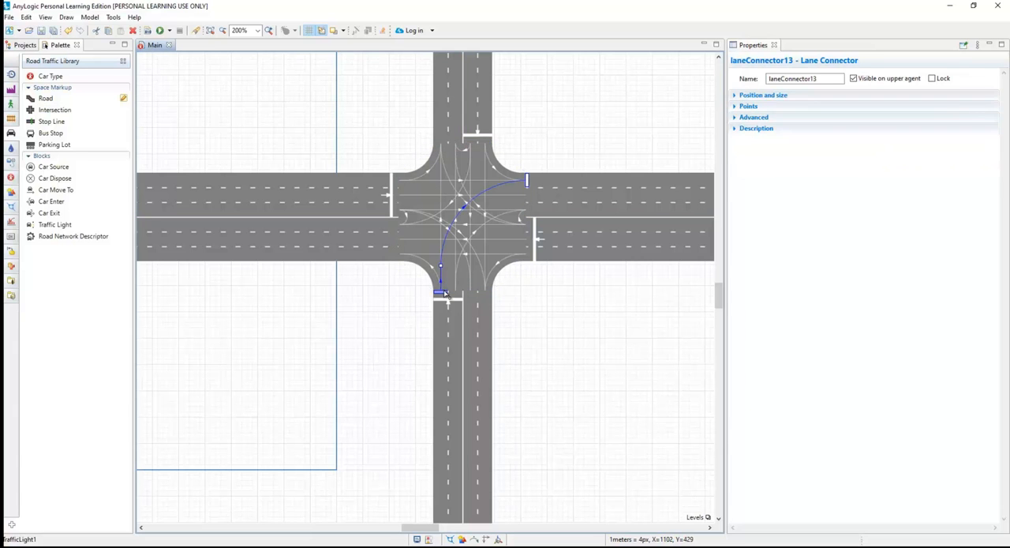
pyautogui.click(447, 291)
pyautogui.doubleClick(444, 291)
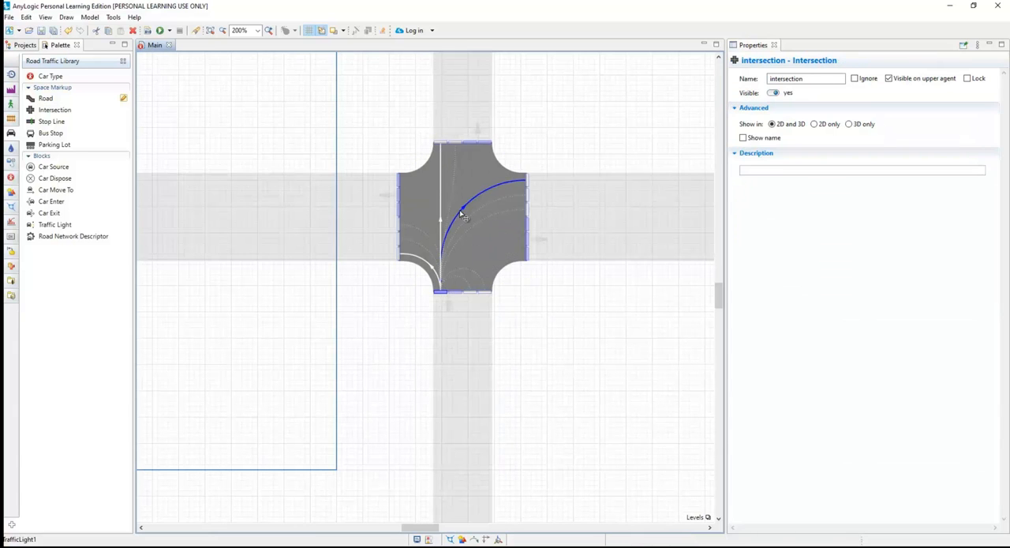
pyautogui.click(617, 112)
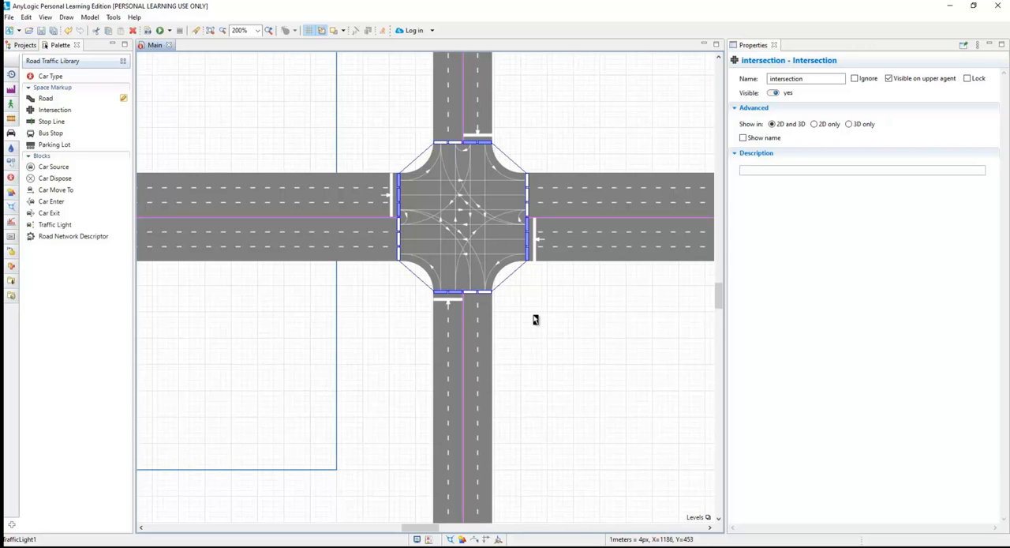
pyautogui.doubleClick(457, 295)
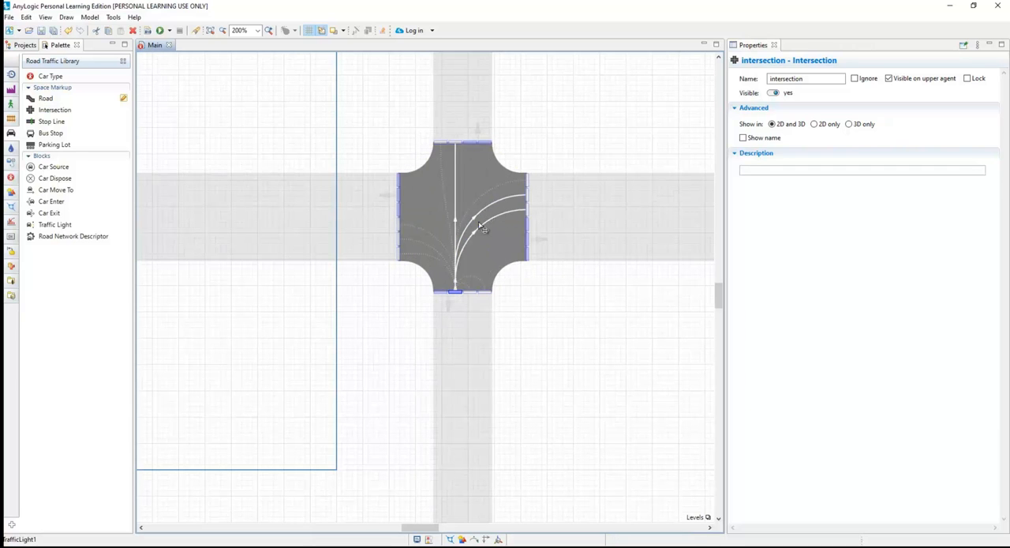
pyautogui.click(555, 312)
# Adjust the upper road's inner entry lane connectors for turns onto the left-hand road.
pyautogui.doubleClick(472, 142)
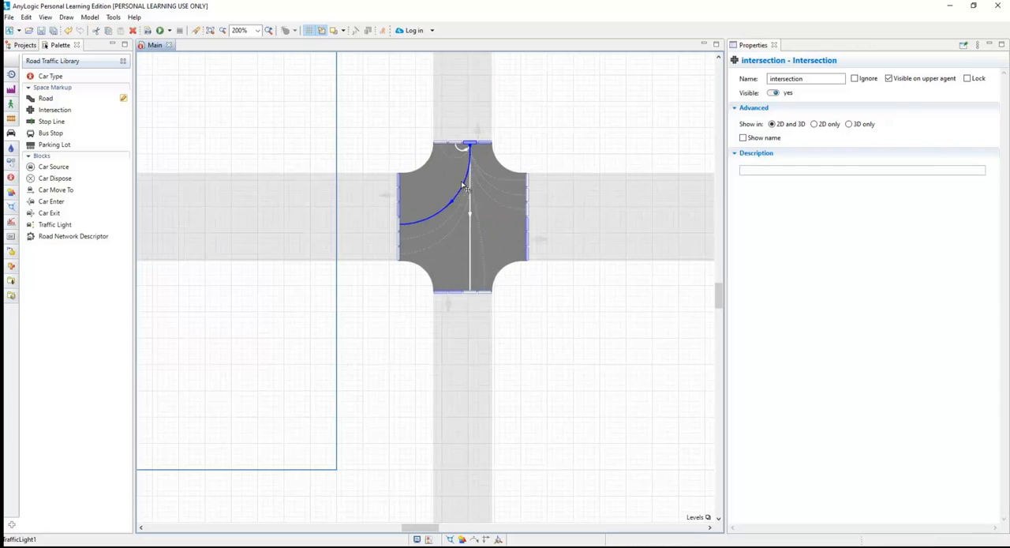
pyautogui.click(568, 144)
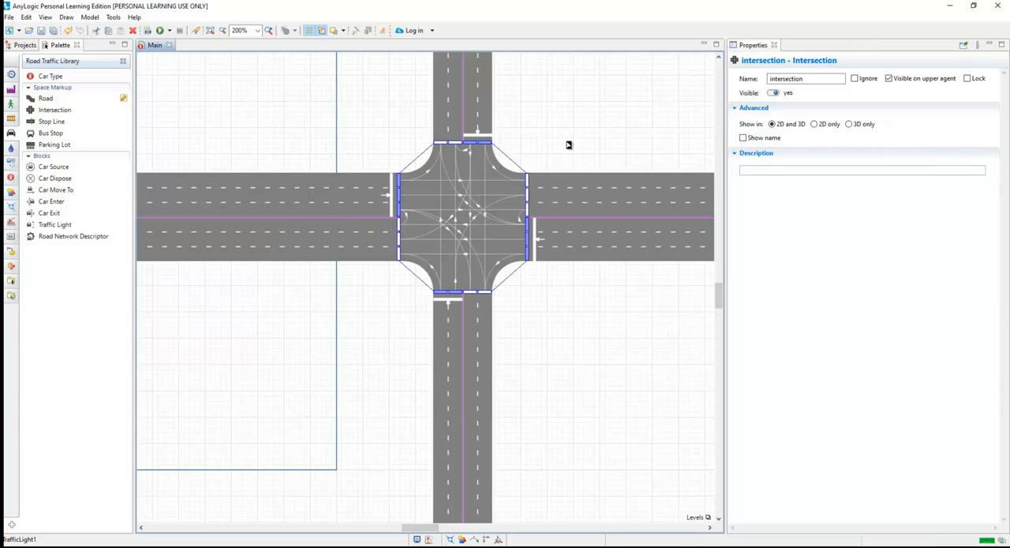
pyautogui.click(588, 339)
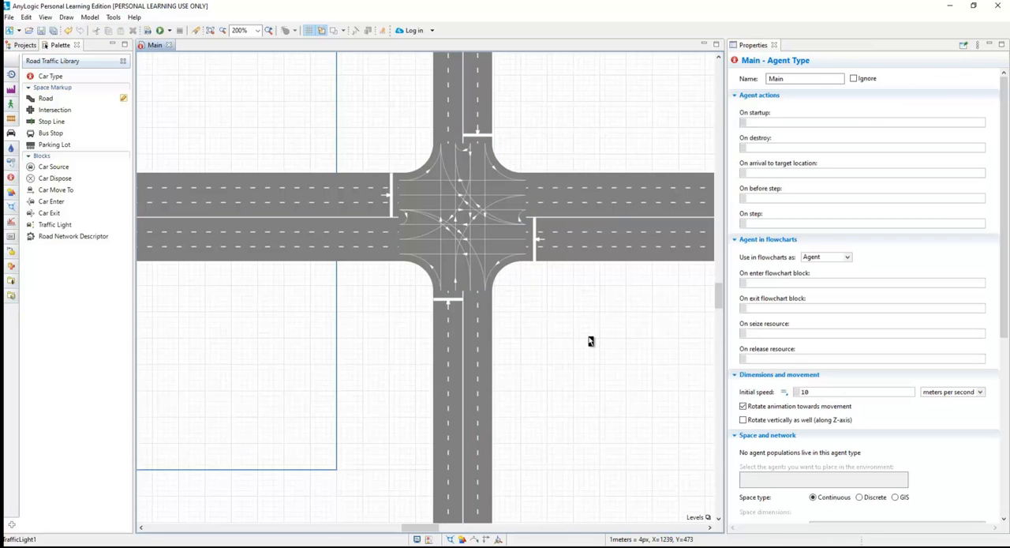
# Rename the left-hand horizontal road roadA and the right-hand horizontal road roadB.
pyautogui.scroll(-1, 590, 341)
pyautogui.scroll(-2, 590, 341)
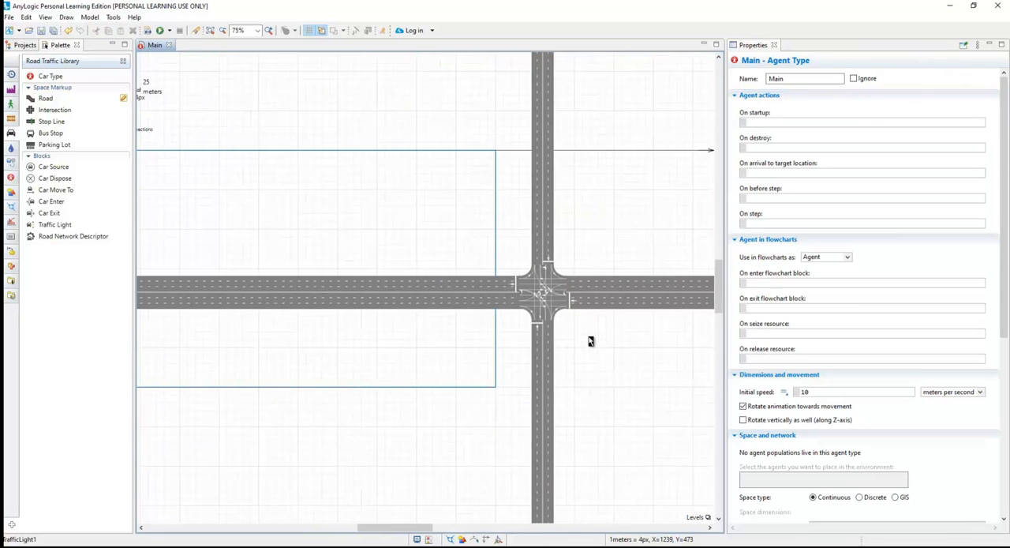
pyautogui.click(444, 300)
pyautogui.click(838, 81)
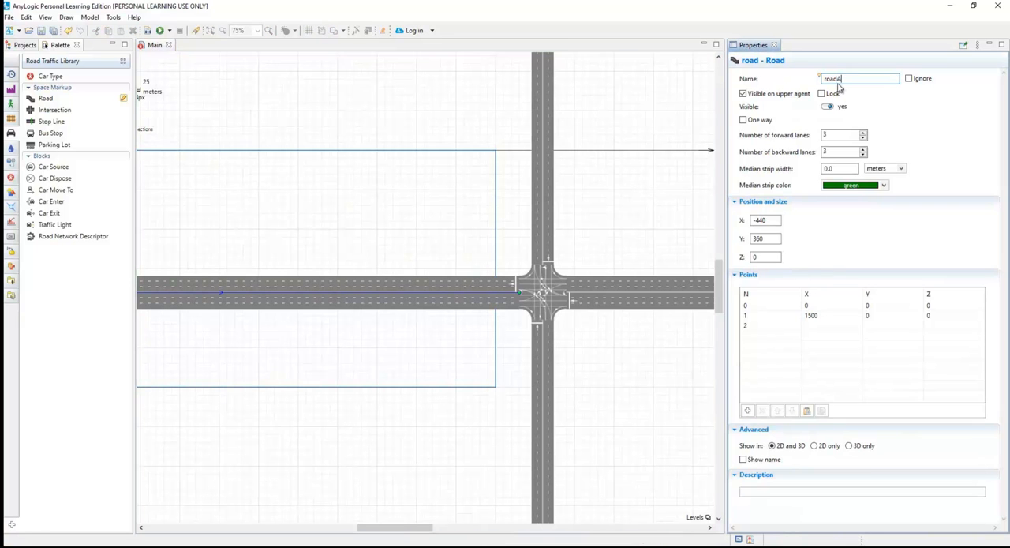
pyautogui.click(671, 291)
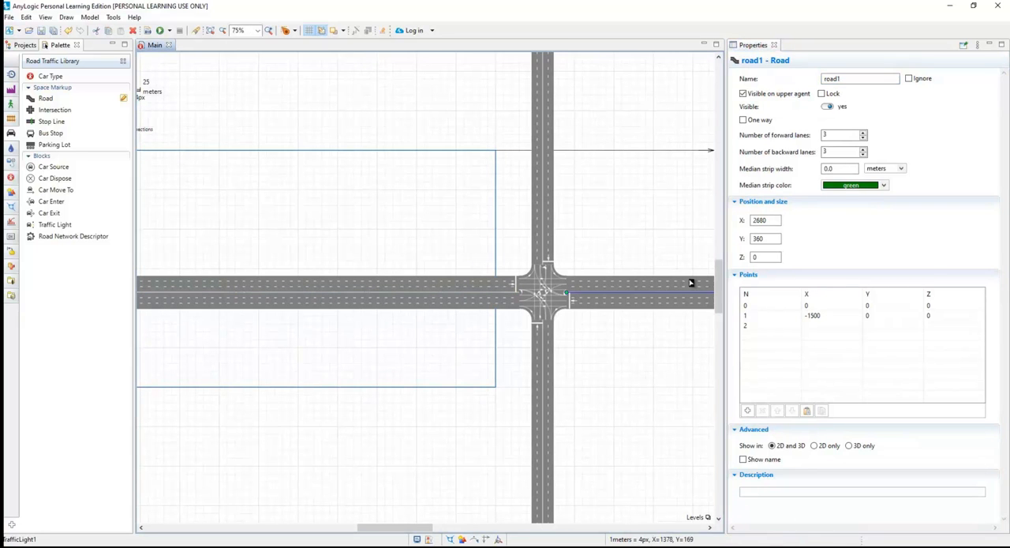
pyautogui.click(863, 80)
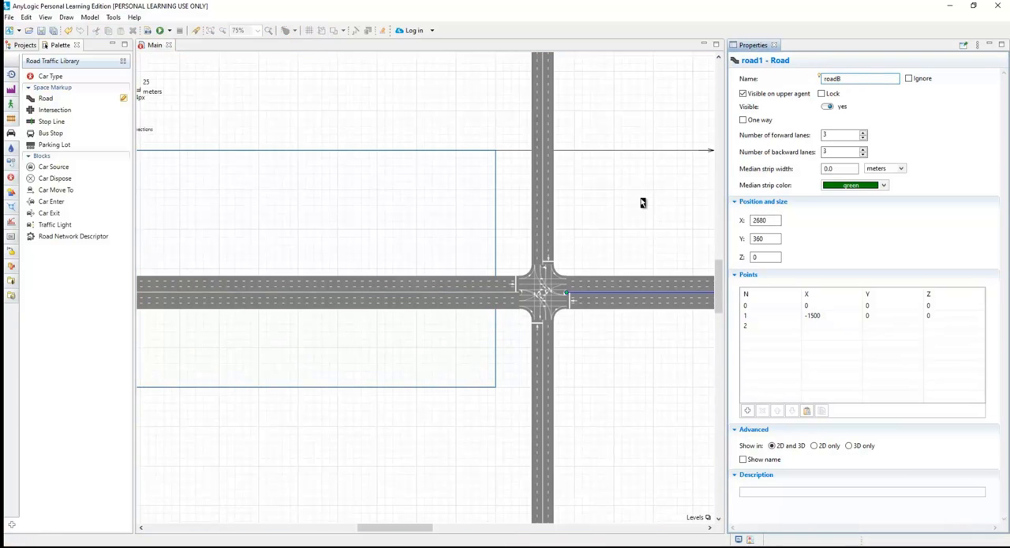
# Rename the upper vertical road roadX and the lower vertical road roadY.
pyautogui.click(543, 147)
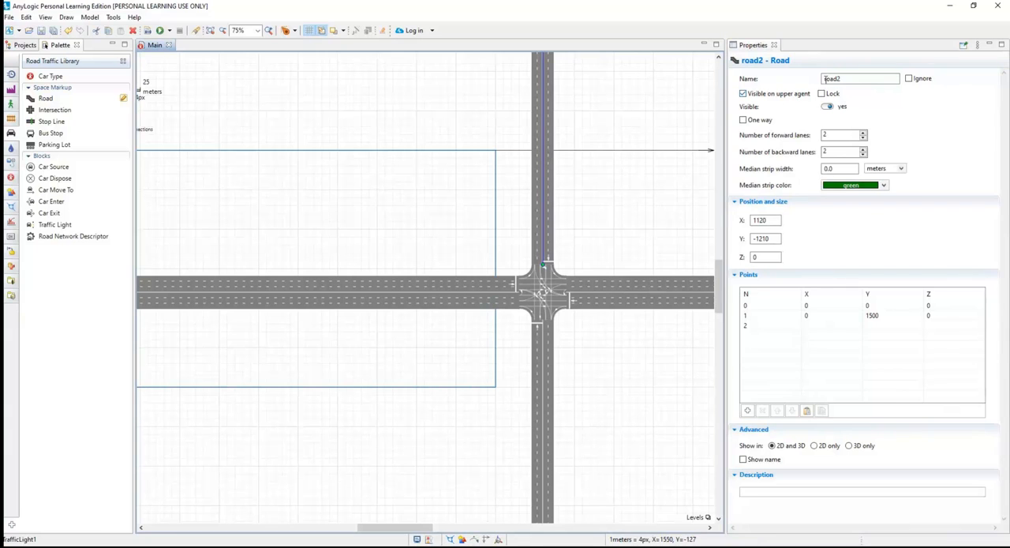
pyautogui.click(835, 79)
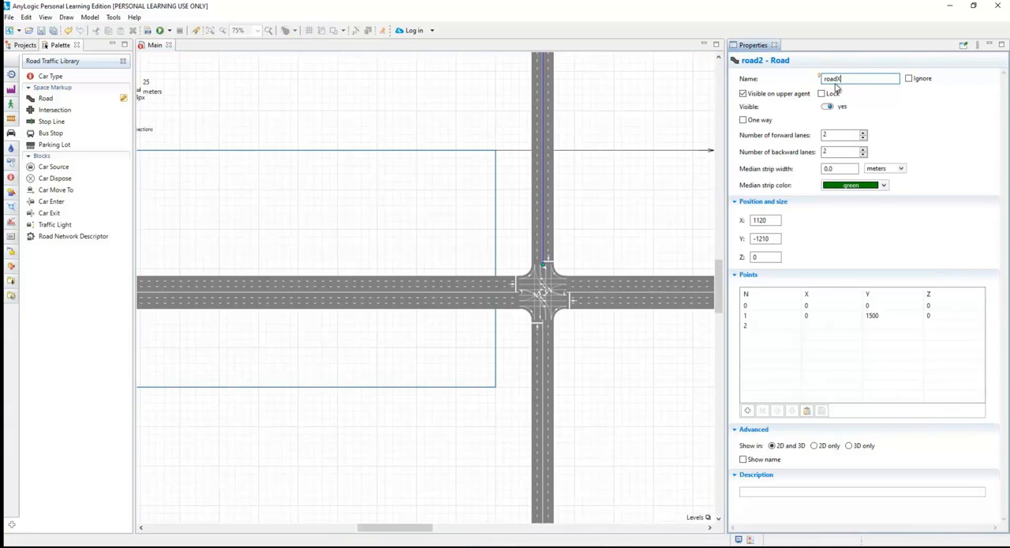
pyautogui.click(620, 218)
pyautogui.click(544, 355)
pyautogui.click(852, 81)
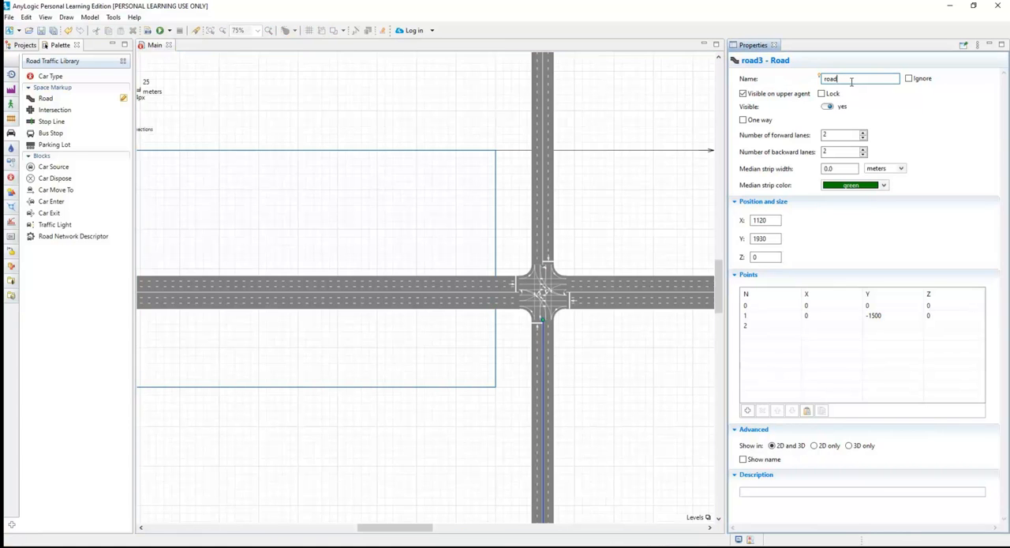
pyautogui.click(620, 217)
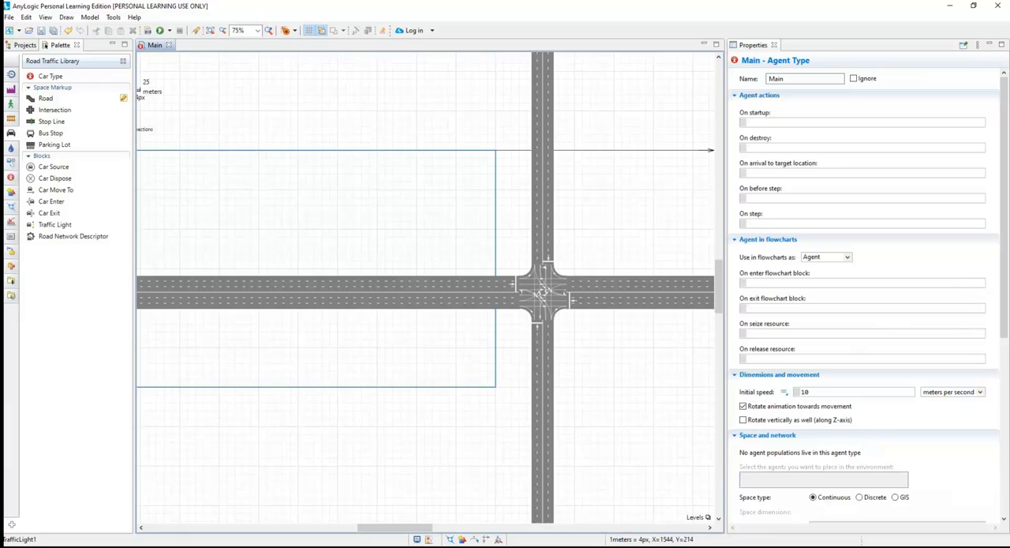
# Place a Car Source block below the left-hand horizontal road, with a Select Output5 block beside it.
pyautogui.scroll(-1, 314, 371)
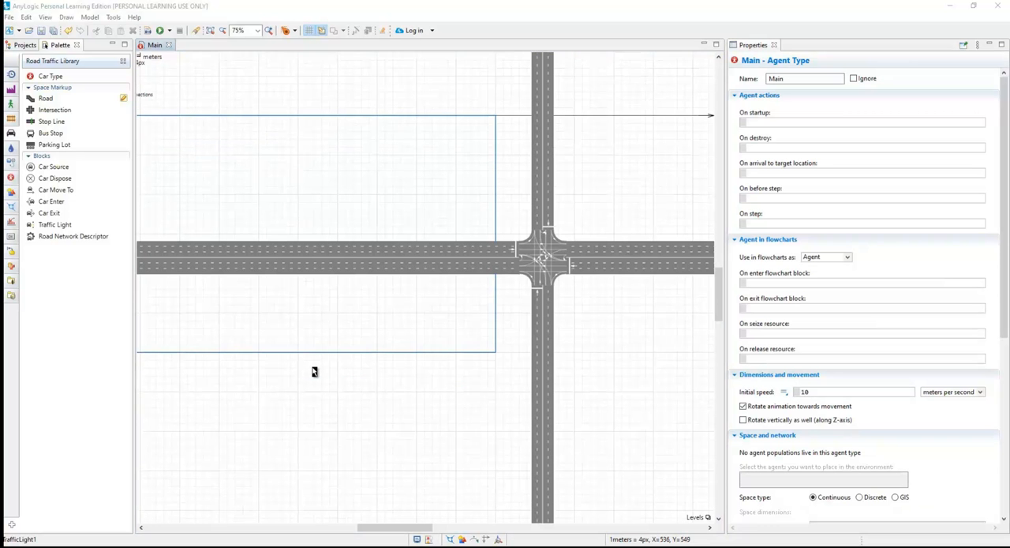
pyautogui.moveTo(251, 345); pyautogui.dragTo(376, 351)
pyautogui.moveTo(247, 393); pyautogui.dragTo(415, 364)
pyautogui.rightClick(414, 364)
pyautogui.moveTo(368, 309); pyautogui.dragTo(334, 309)
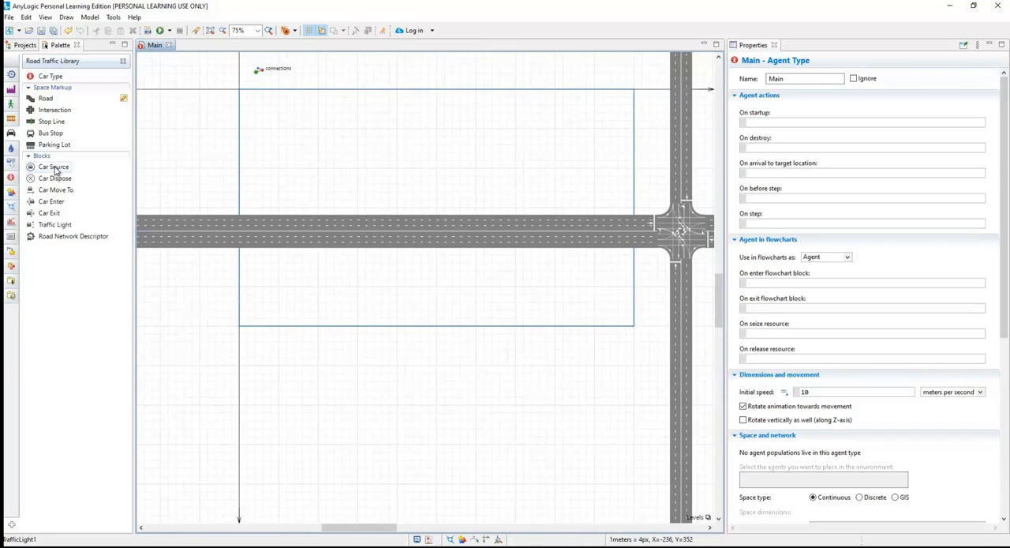
pyautogui.moveTo(55, 170); pyautogui.dragTo(282, 377)
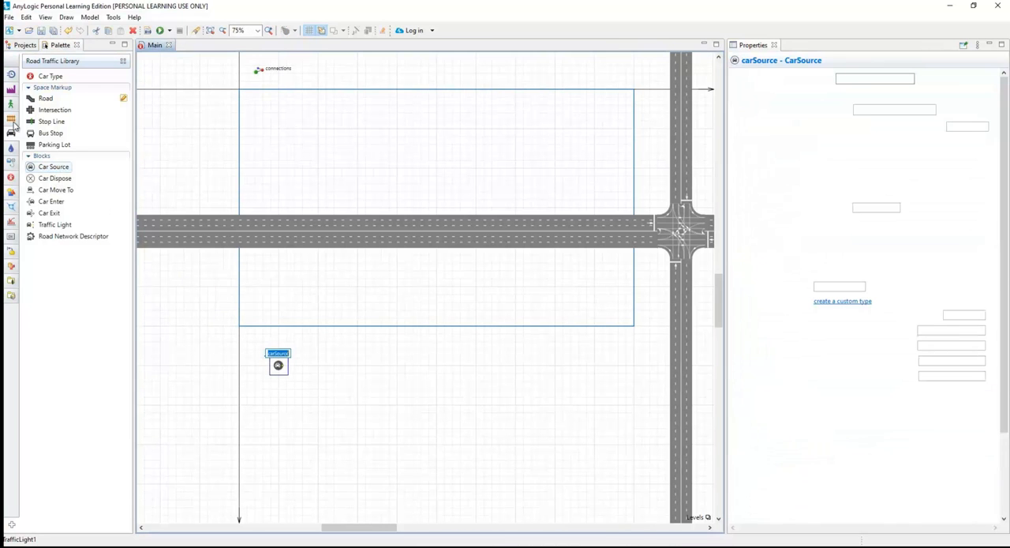
pyautogui.click(10, 98)
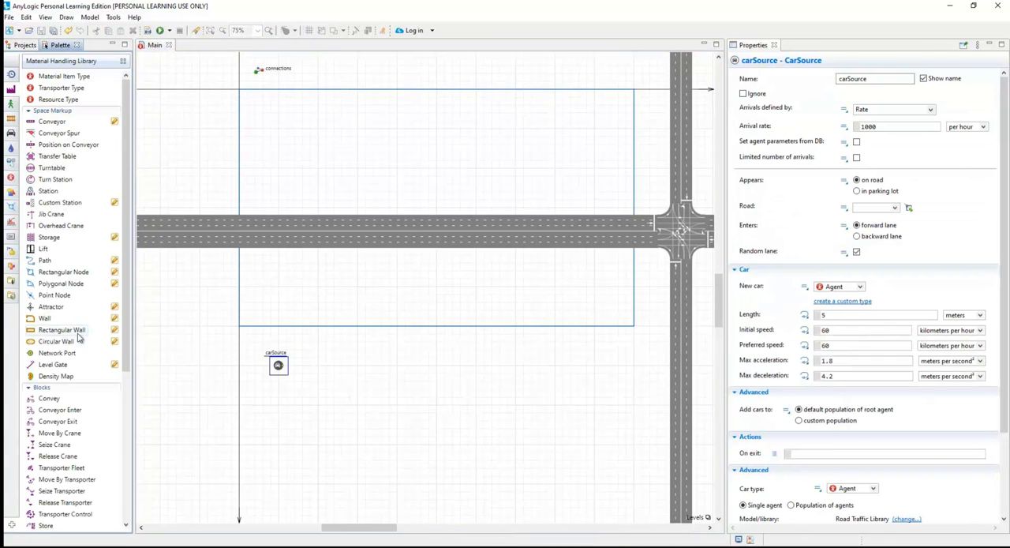
pyautogui.scroll(-6, 79, 338)
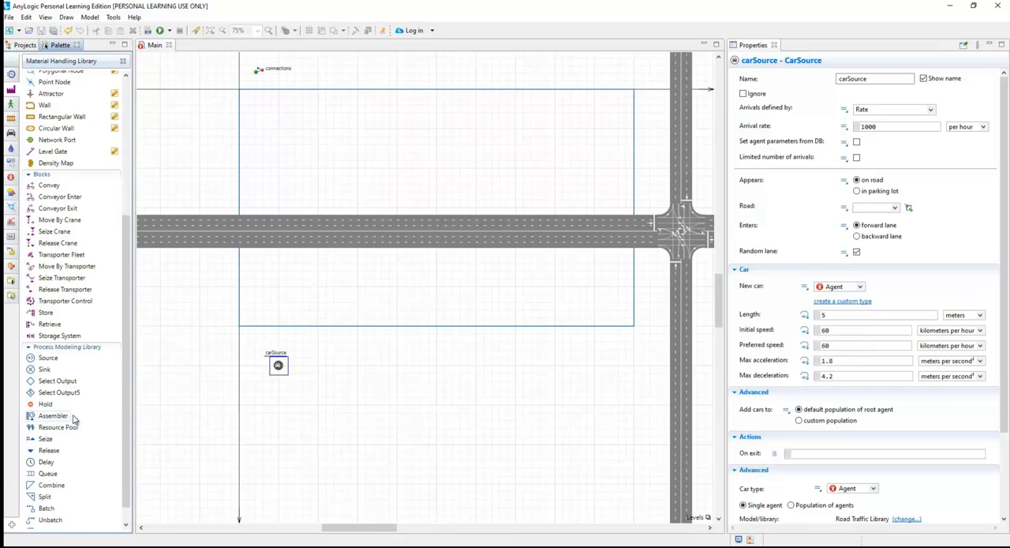
pyautogui.moveTo(63, 394); pyautogui.dragTo(319, 388)
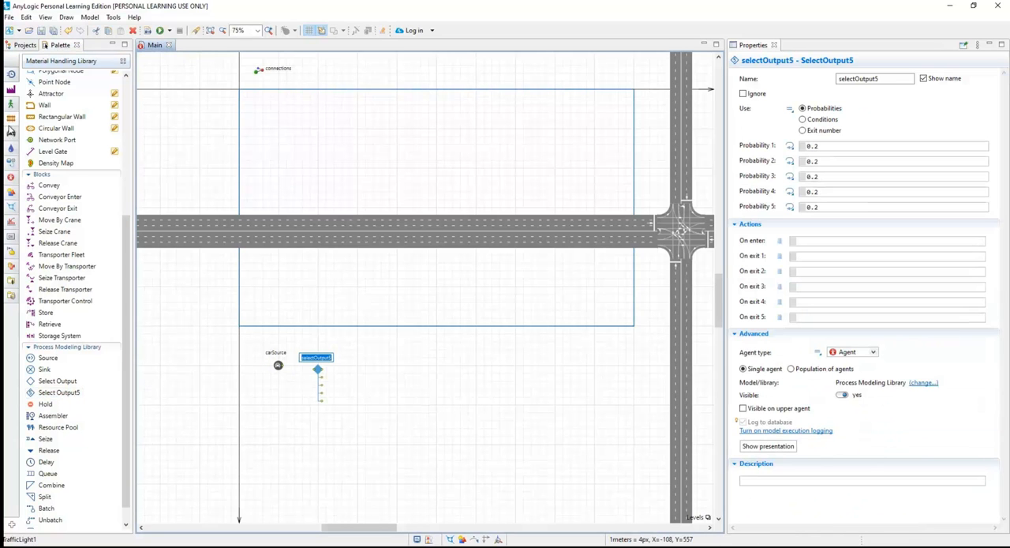
# Add Car Move To and Car Dispose blocks after selectOutput5, and connect carSource to the selectOutput5 input.
pyautogui.click(11, 133)
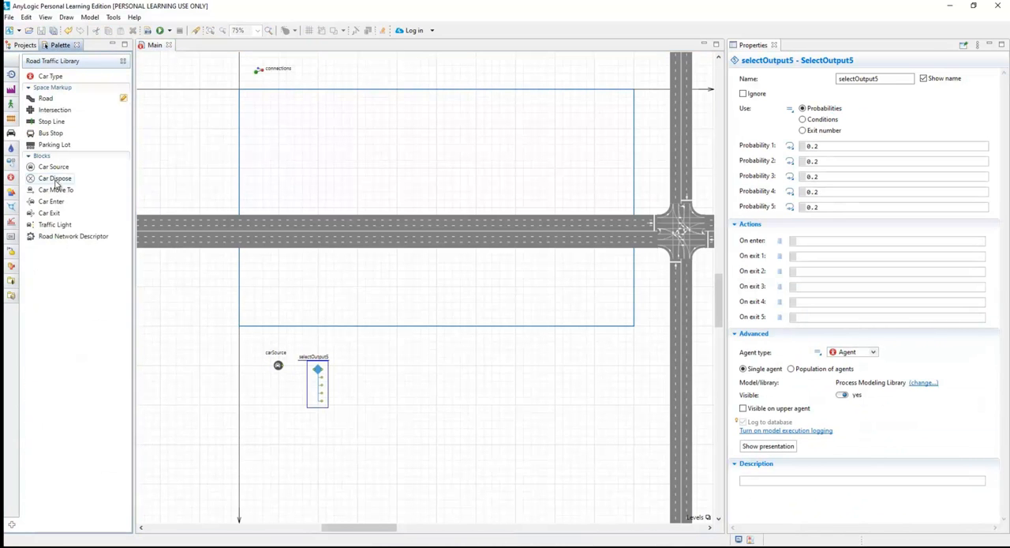
pyautogui.moveTo(60, 189); pyautogui.dragTo(364, 379)
pyautogui.moveTo(275, 258); pyautogui.dragTo(392, 375)
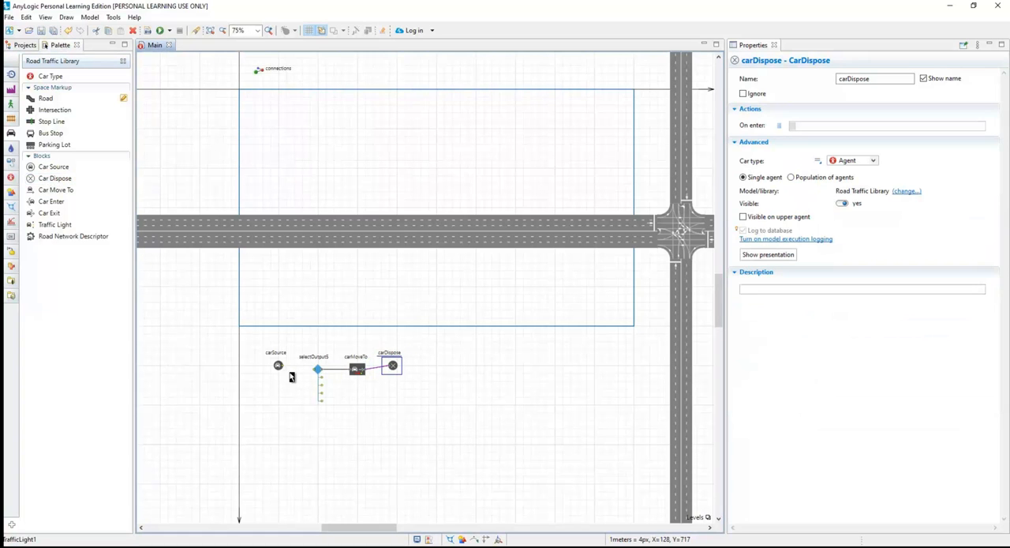
pyautogui.moveTo(279, 366); pyautogui.dragTo(306, 371)
# Set selectOutput5's Probability 1 to 0.6 and Probabilities 2 through 5 to 0.
pyautogui.click(319, 373)
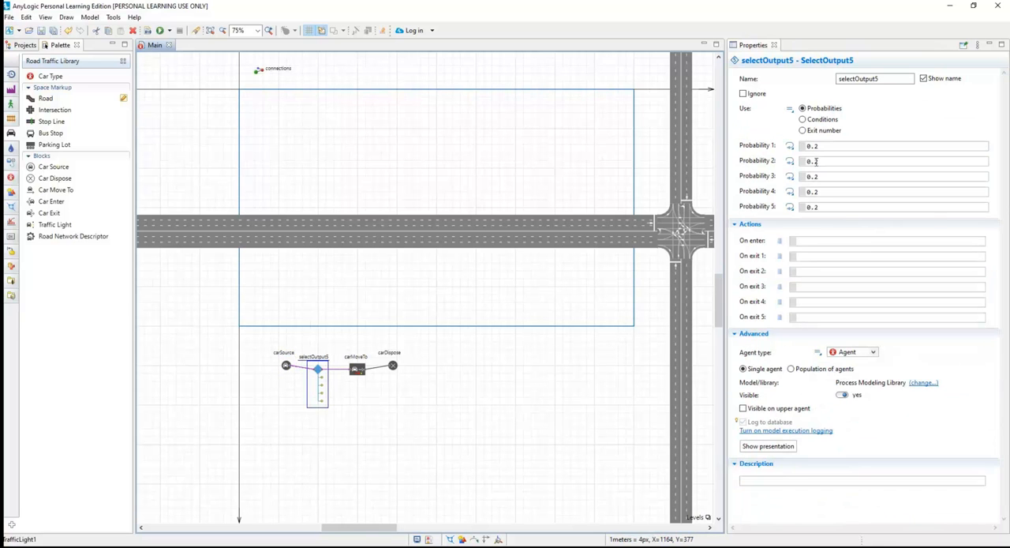
pyautogui.click(819, 161)
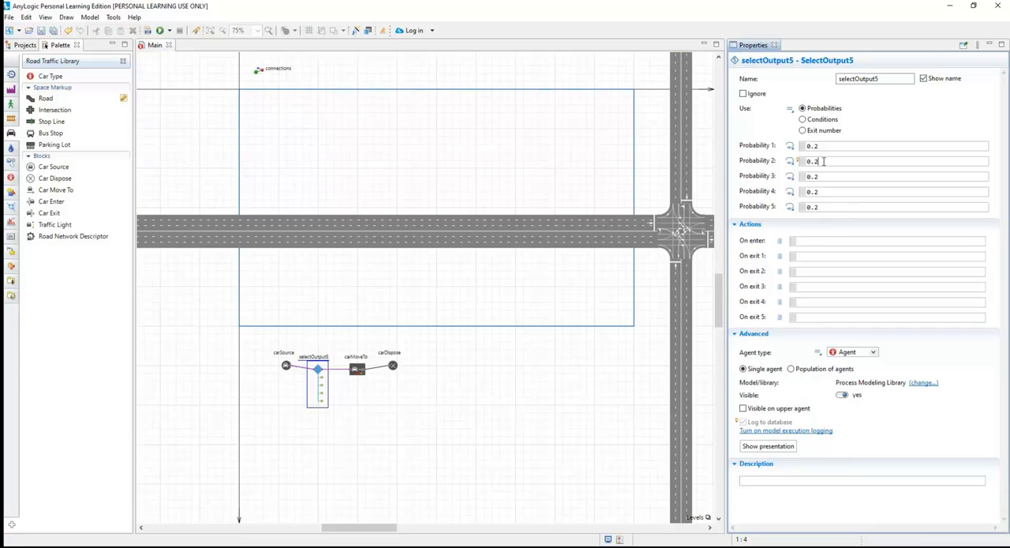
pyautogui.press('BackSpace')
pyautogui.click(823, 176)
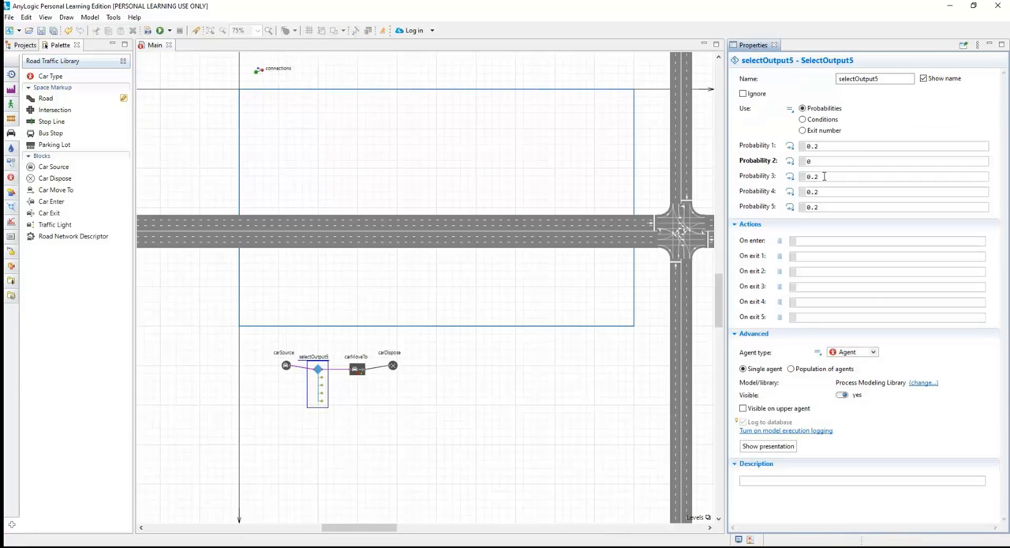
pyautogui.click(823, 176)
pyautogui.click(823, 194)
pyautogui.press('BackSpace')
pyautogui.click(821, 206)
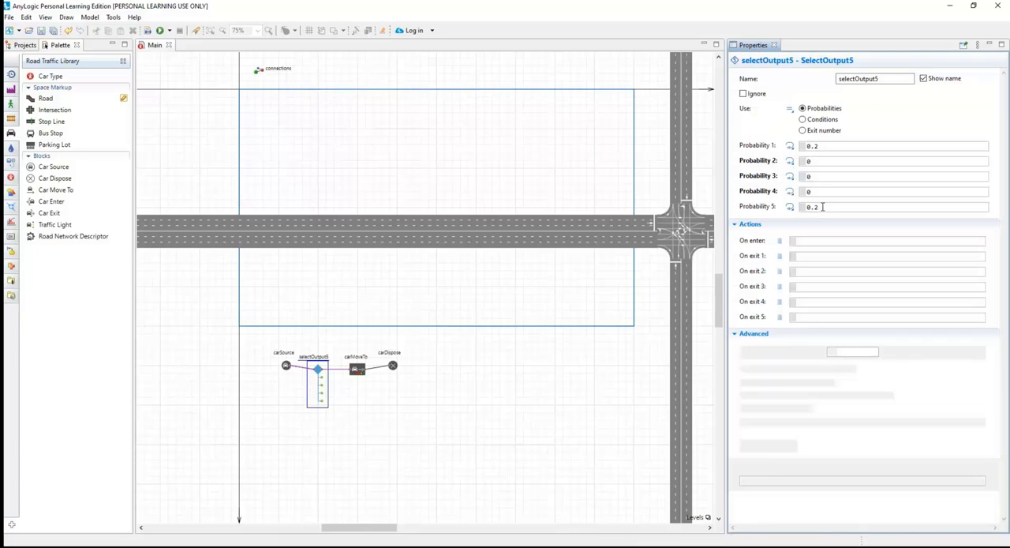
pyautogui.click(825, 147)
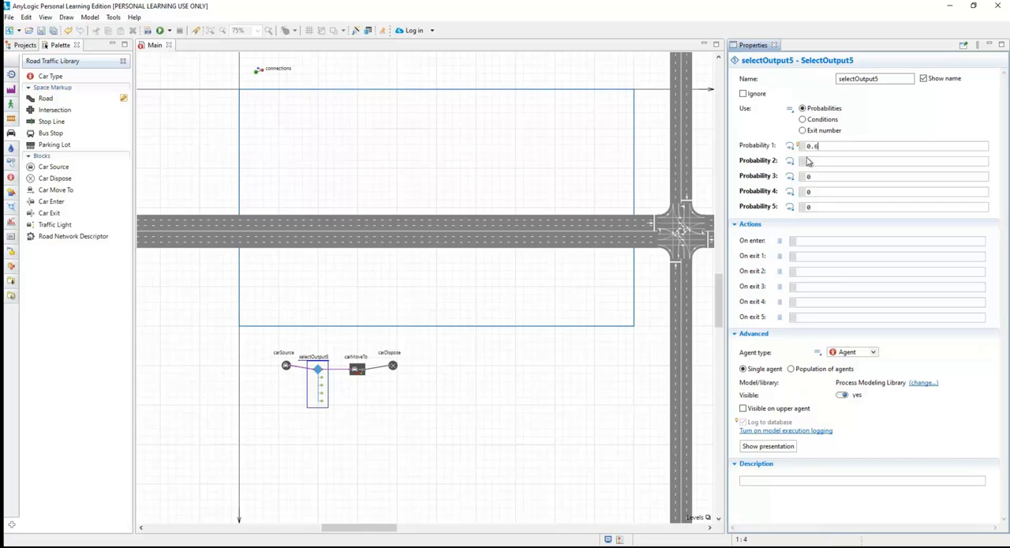
pyautogui.click(820, 163)
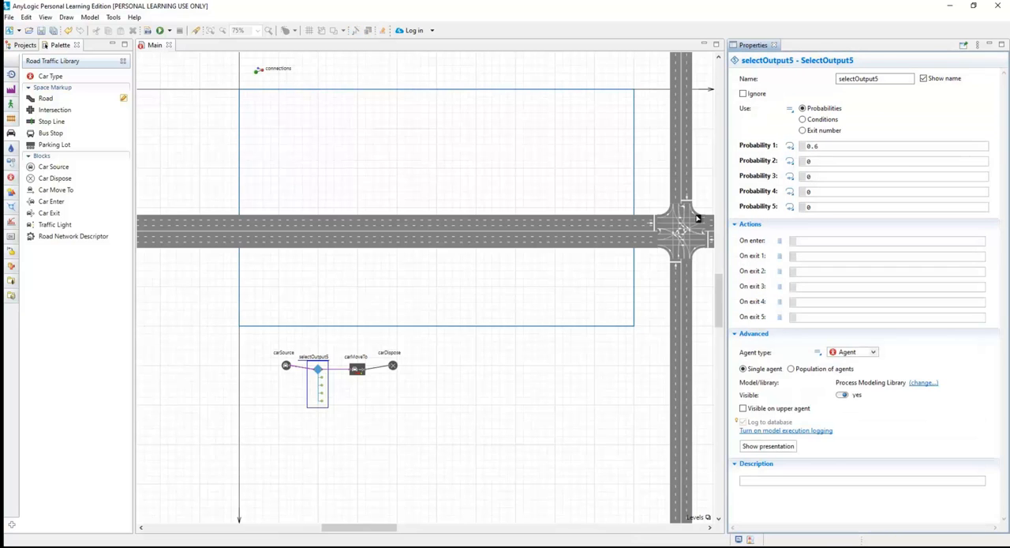
# Make carSource's cars appear on roadA.
pyautogui.click(287, 366)
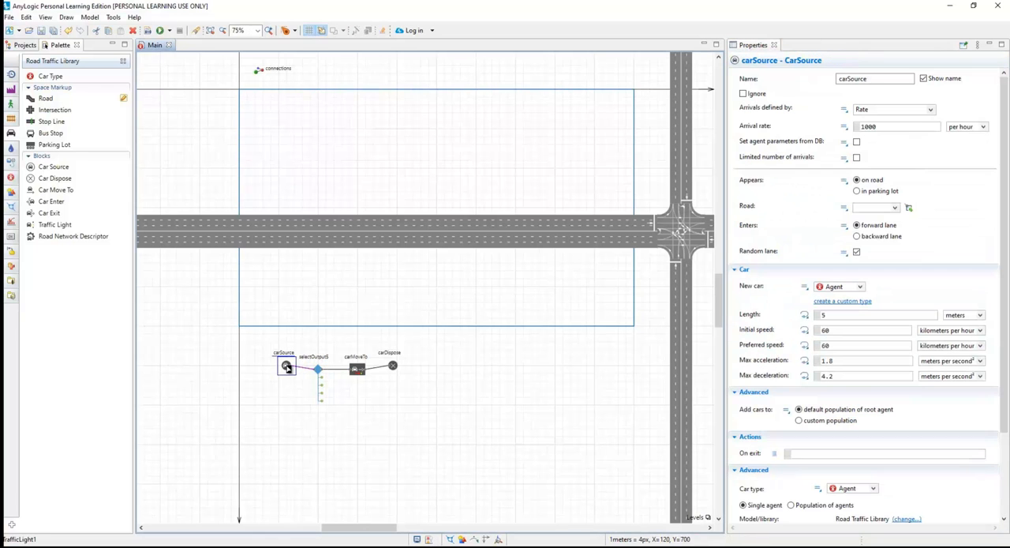
pyautogui.click(897, 208)
pyautogui.click(888, 217)
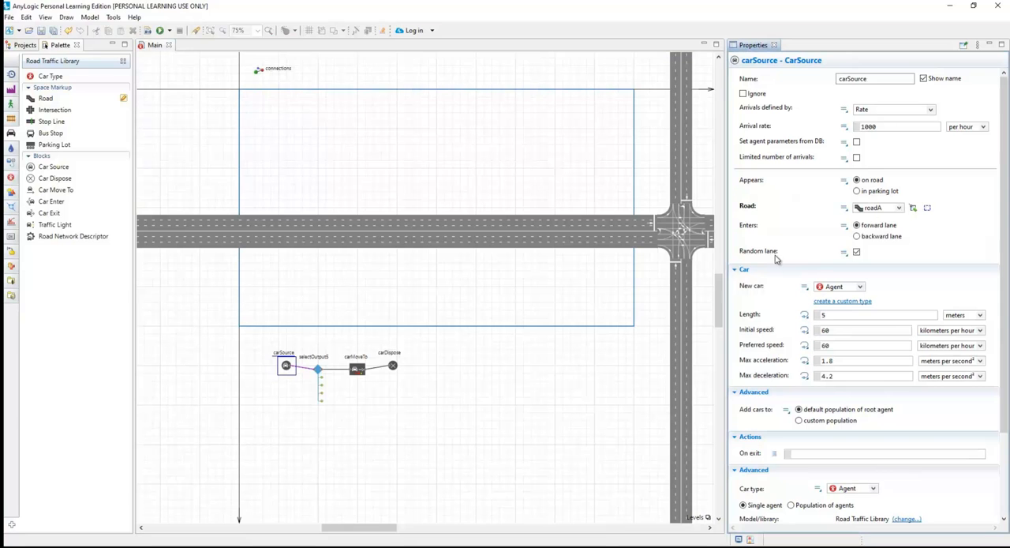
# Set carMoveTo's target road to roadB with the end of the backward lane as destination.
pyautogui.click(357, 372)
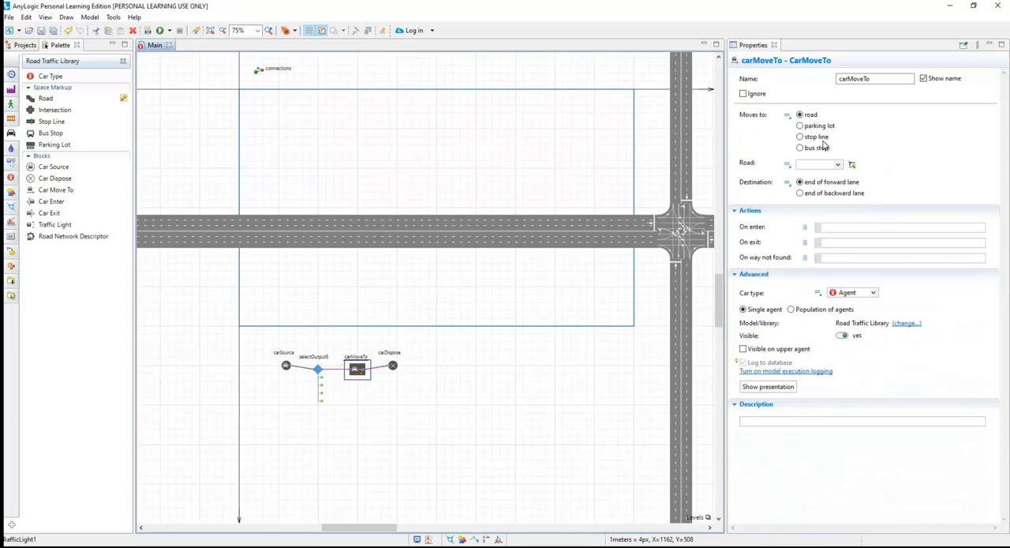
pyautogui.click(839, 165)
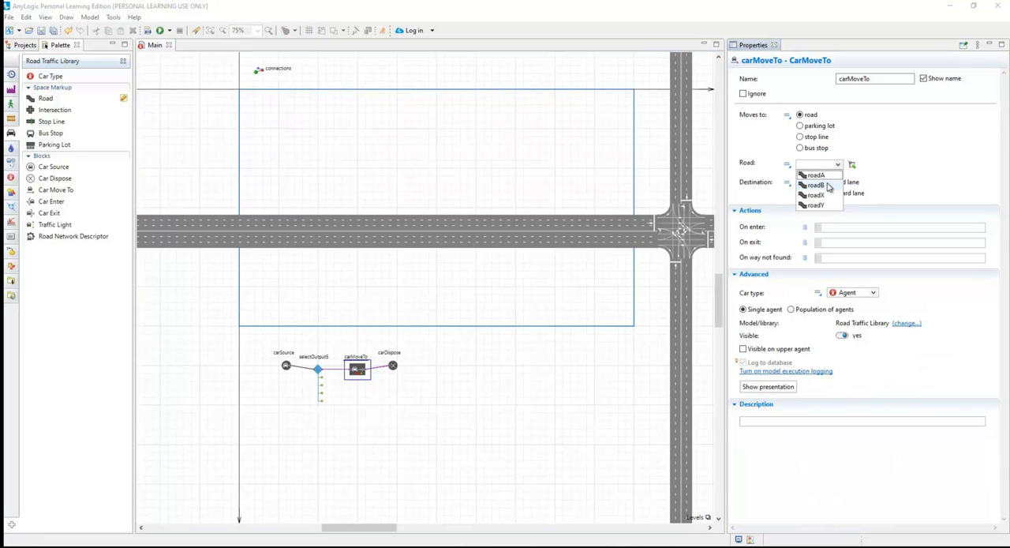
pyautogui.click(816, 185)
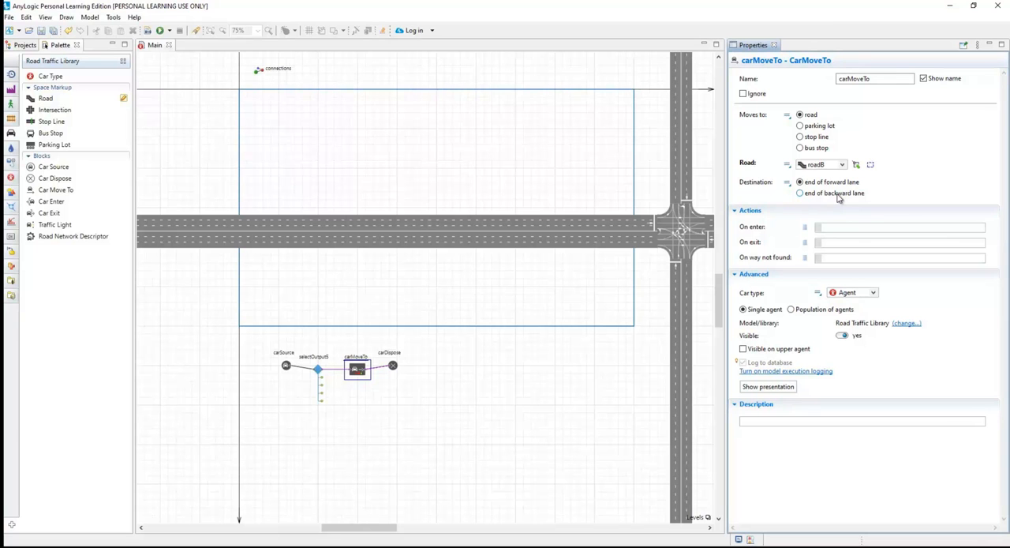
pyautogui.click(838, 197)
pyautogui.click(487, 377)
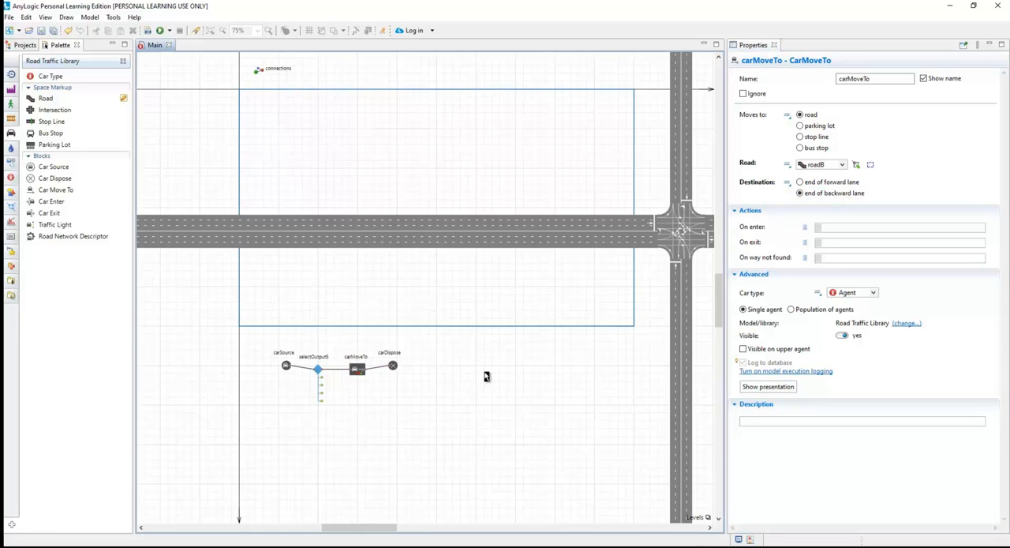
# Run the TrafficLight1 simulation, enlarge its window around the crossroads and speed it up to x50.
pyautogui.click(168, 30)
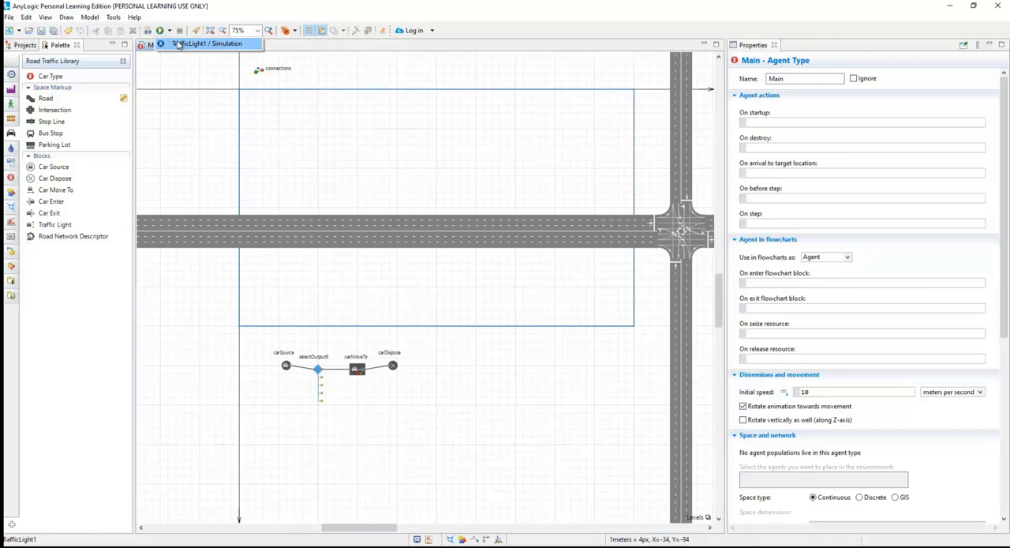
pyautogui.click(180, 45)
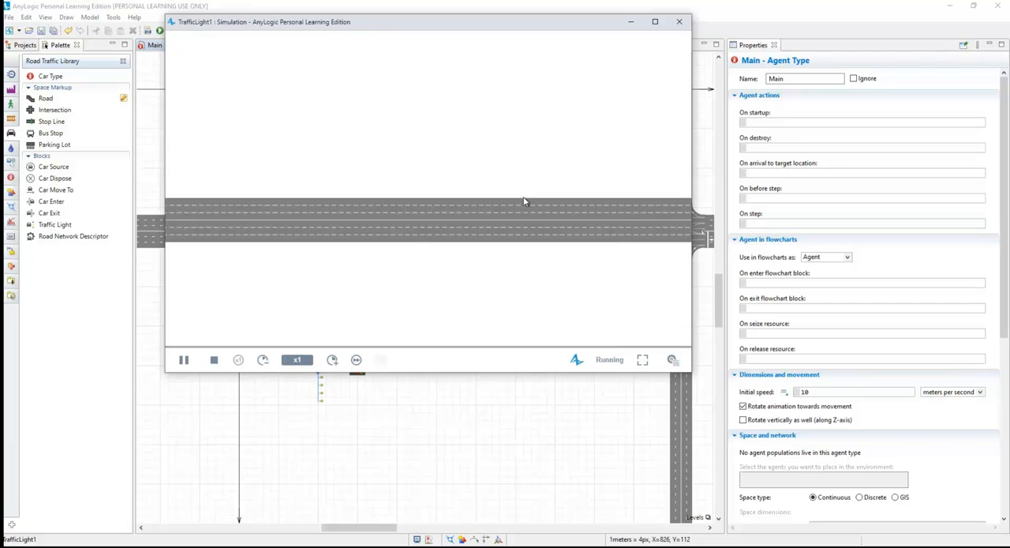
pyautogui.scroll(-2, 523, 197)
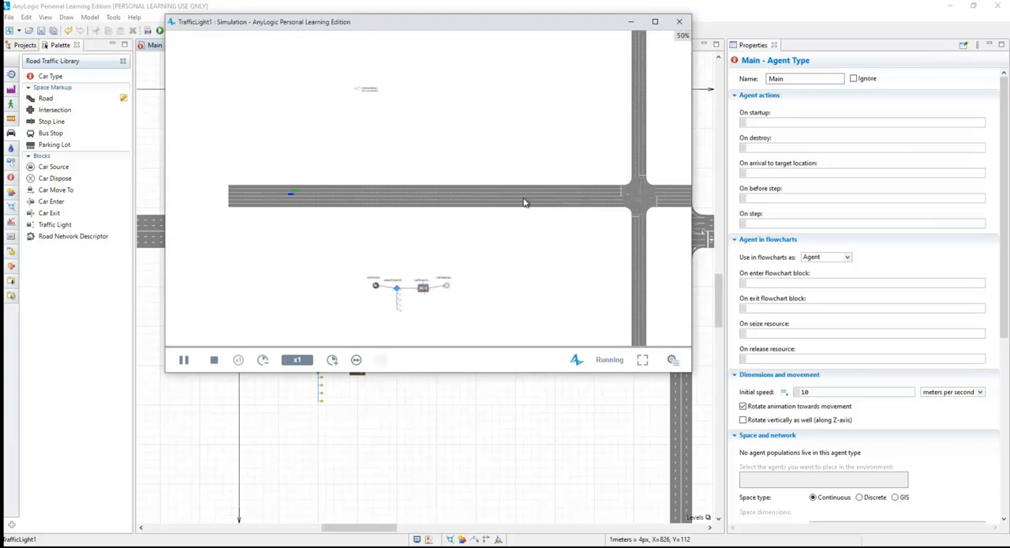
pyautogui.moveTo(502, 252); pyautogui.dragTo(435, 253)
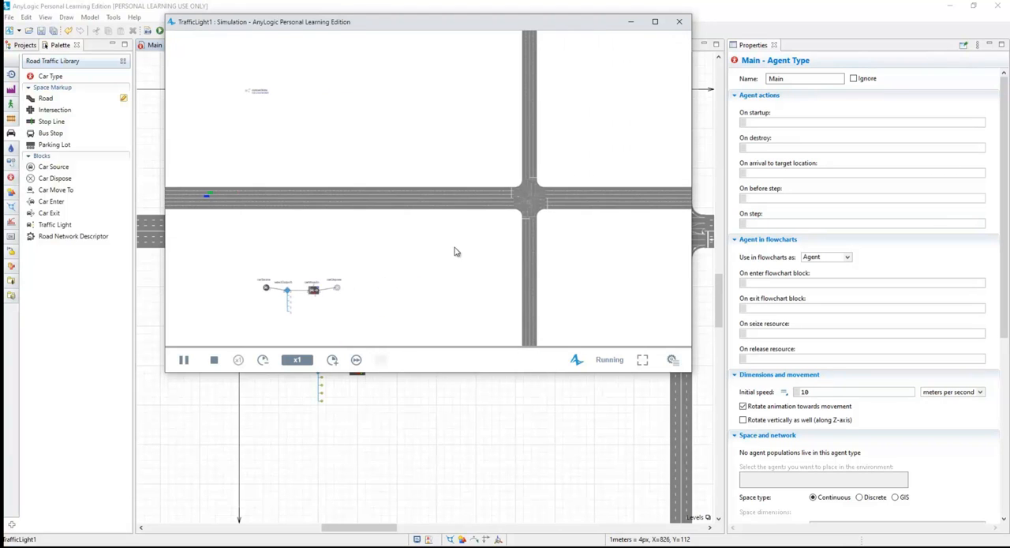
pyautogui.click(332, 359)
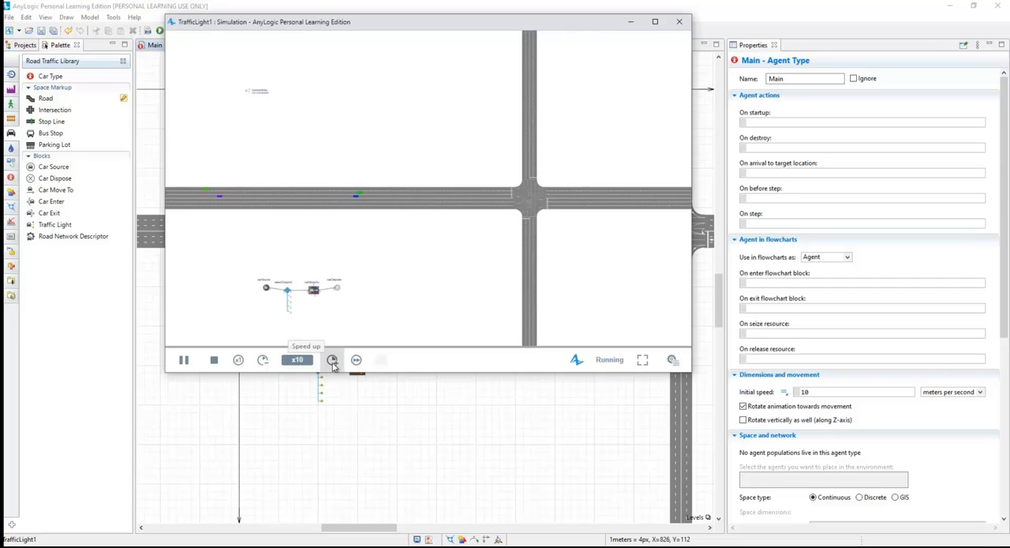
pyautogui.moveTo(591, 279); pyautogui.dragTo(463, 275)
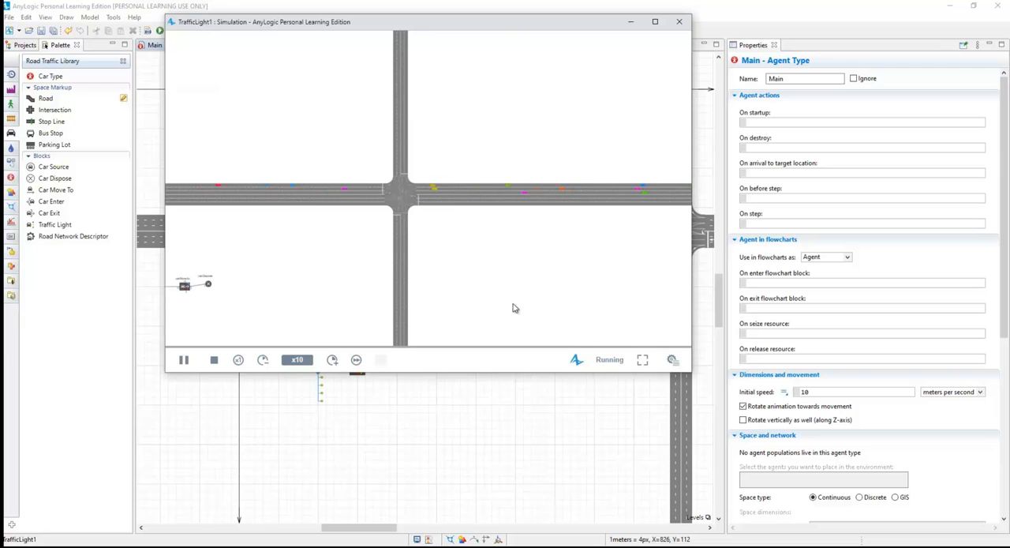
pyautogui.moveTo(692, 371); pyautogui.dragTo(871, 502)
pyautogui.moveTo(604, 333); pyautogui.dragTo(654, 291)
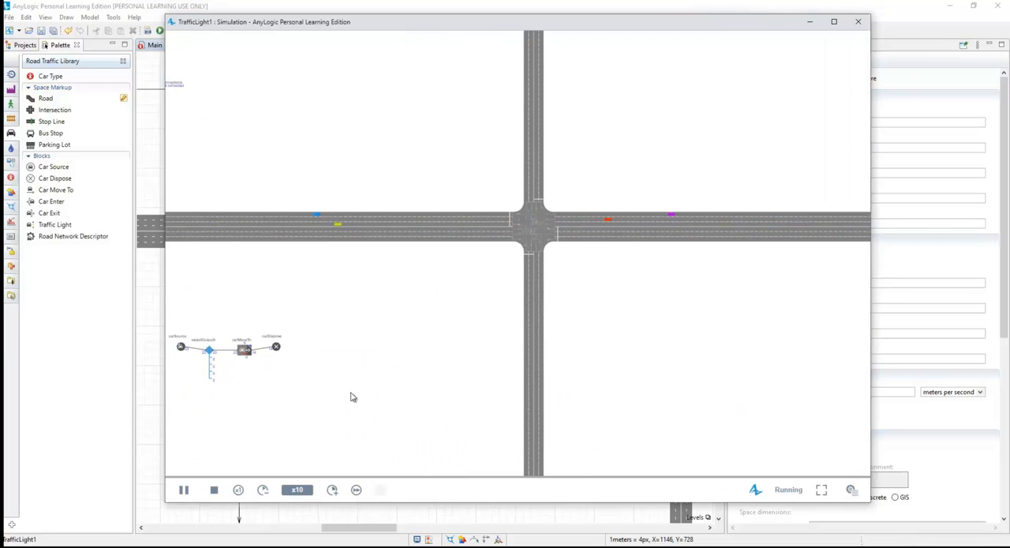
pyautogui.click(332, 490)
pyautogui.click(333, 490)
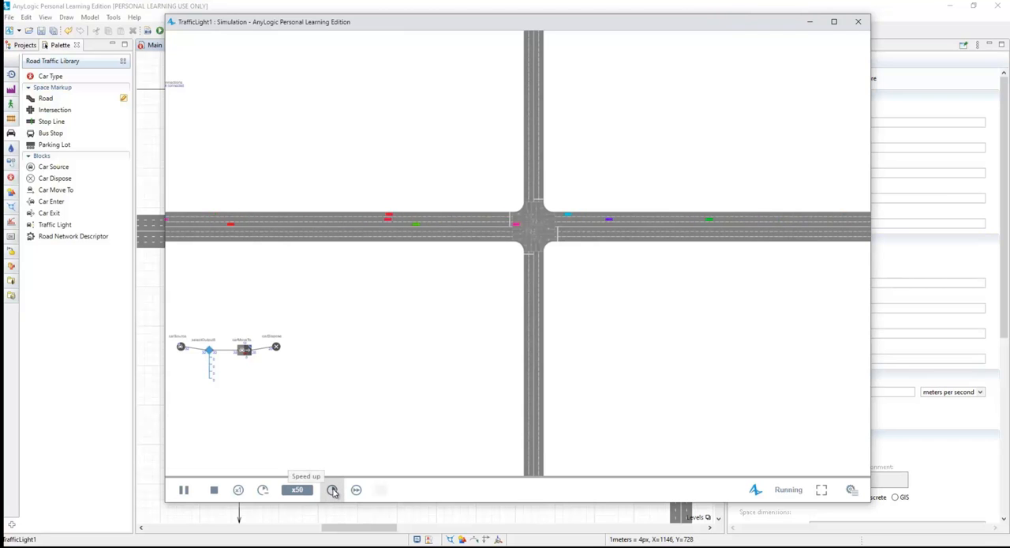
# Examine the flowchart's car counts and the crossroads traffic, slow the simulation to x25, and close it.
pyautogui.moveTo(341, 379); pyautogui.dragTo(450, 350)
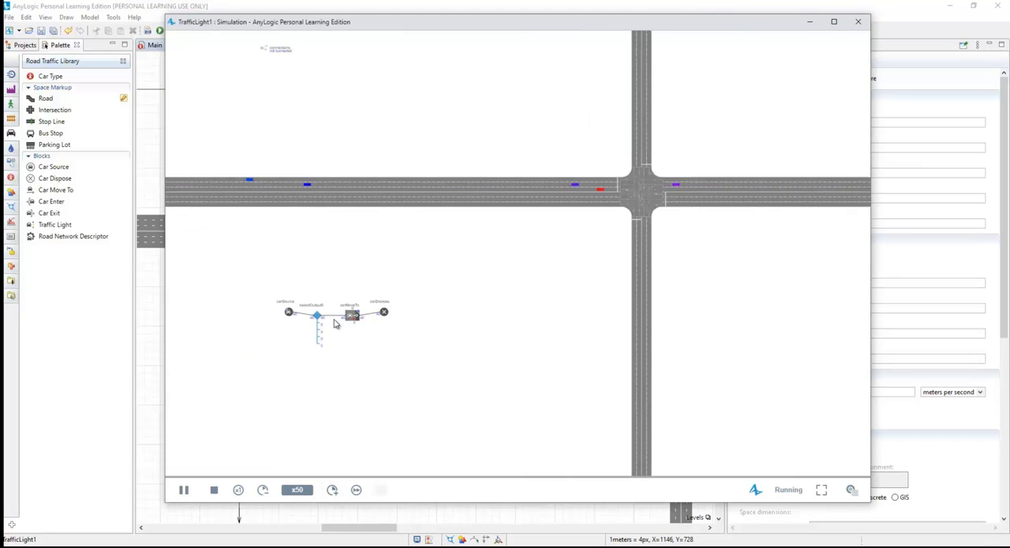
pyautogui.scroll(1, 354, 322)
pyautogui.scroll(-1, 353, 321)
pyautogui.scroll(2, 354, 324)
pyautogui.scroll(1, 353, 326)
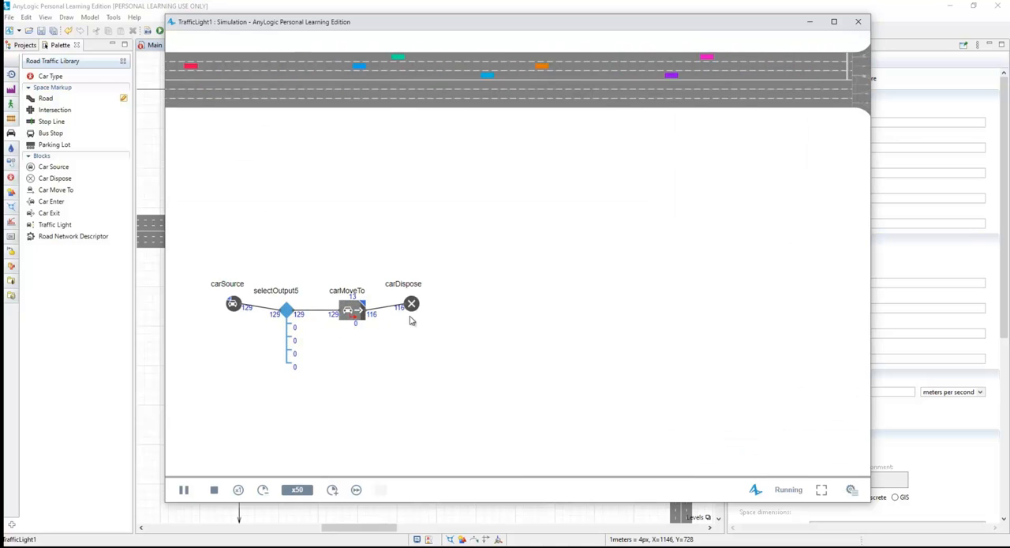
pyautogui.moveTo(524, 332); pyautogui.dragTo(419, 348)
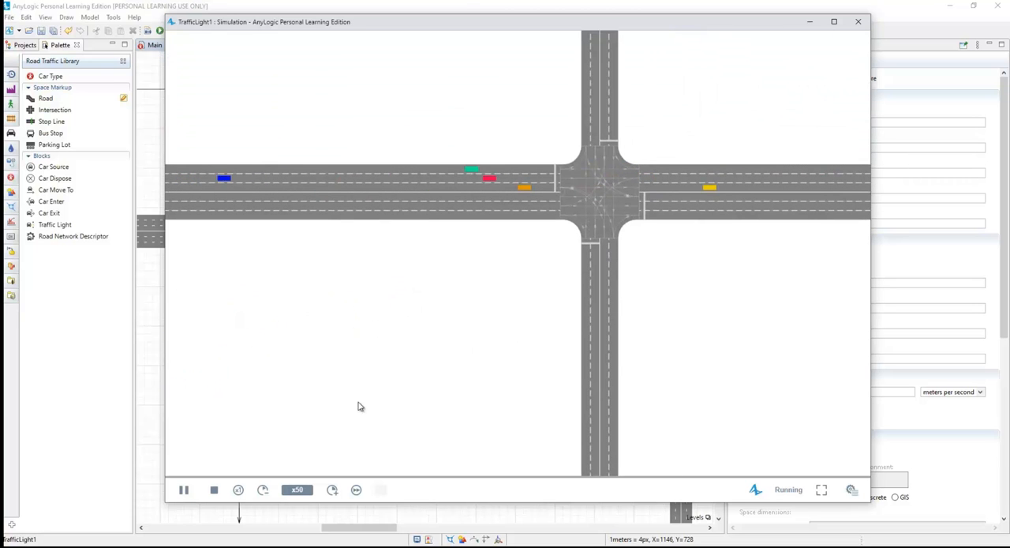
pyautogui.click(263, 490)
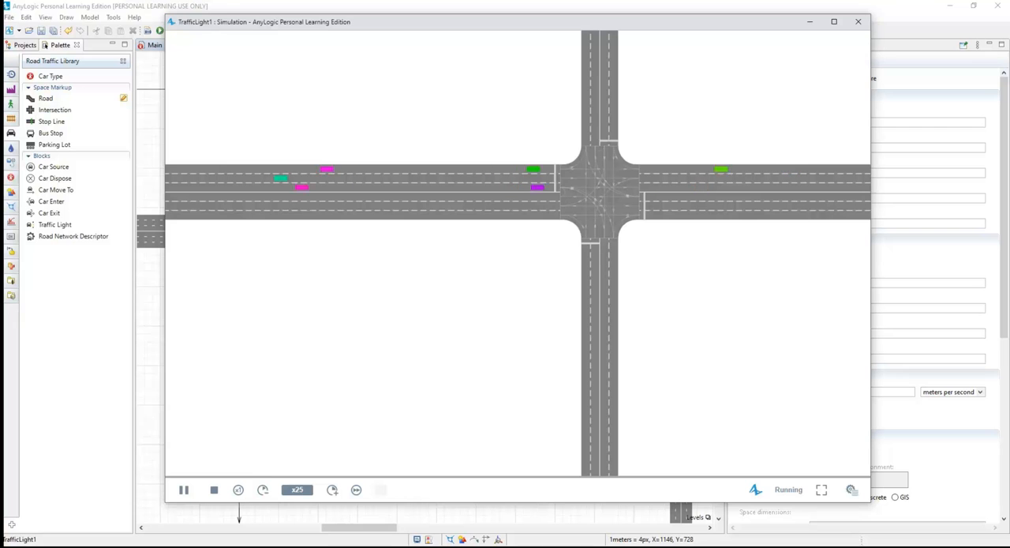
pyautogui.click(858, 21)
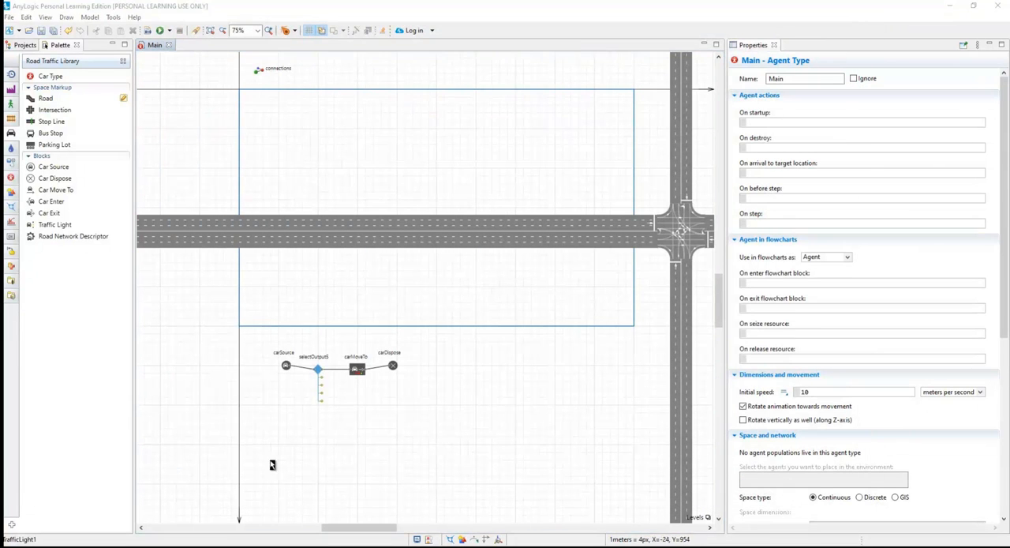
# Duplicate the carMoveTo block directly below the original.
pyautogui.scroll(2, 360, 416)
pyautogui.scroll(2, 359, 416)
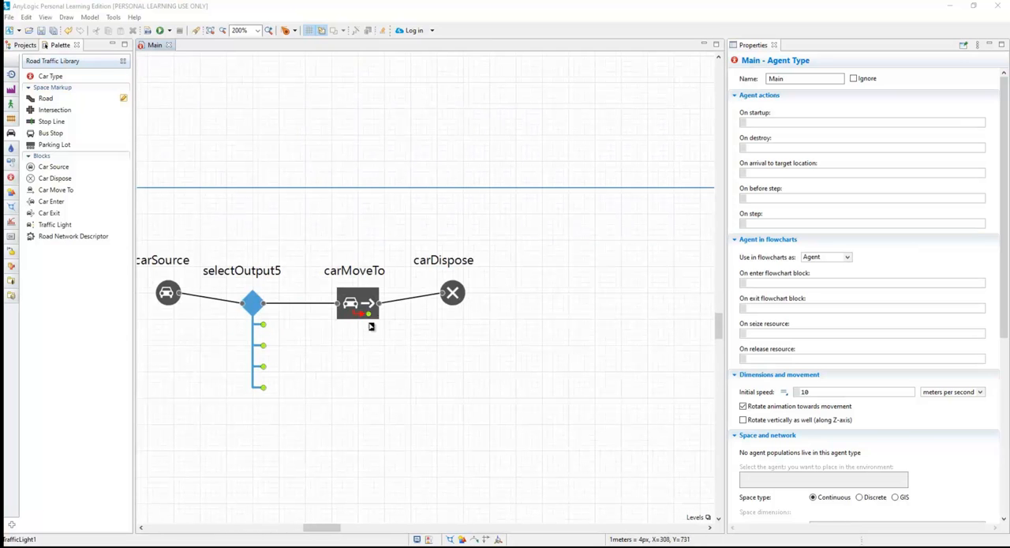
pyautogui.click(363, 307)
pyautogui.moveTo(363, 306); pyautogui.dragTo(357, 363)
# Rename the original carMoveTo block as carMoveToB.
pyautogui.click(359, 305)
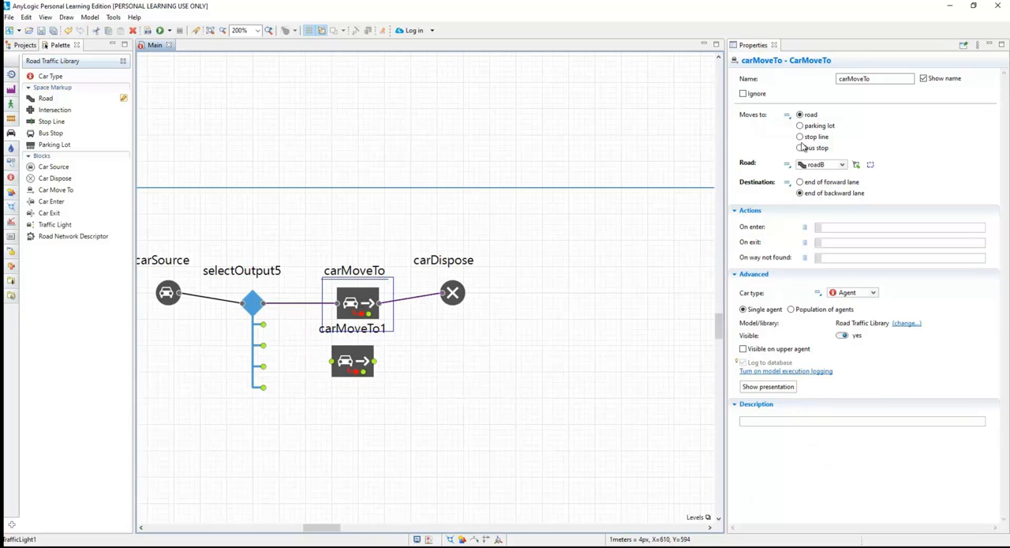
pyautogui.click(888, 79)
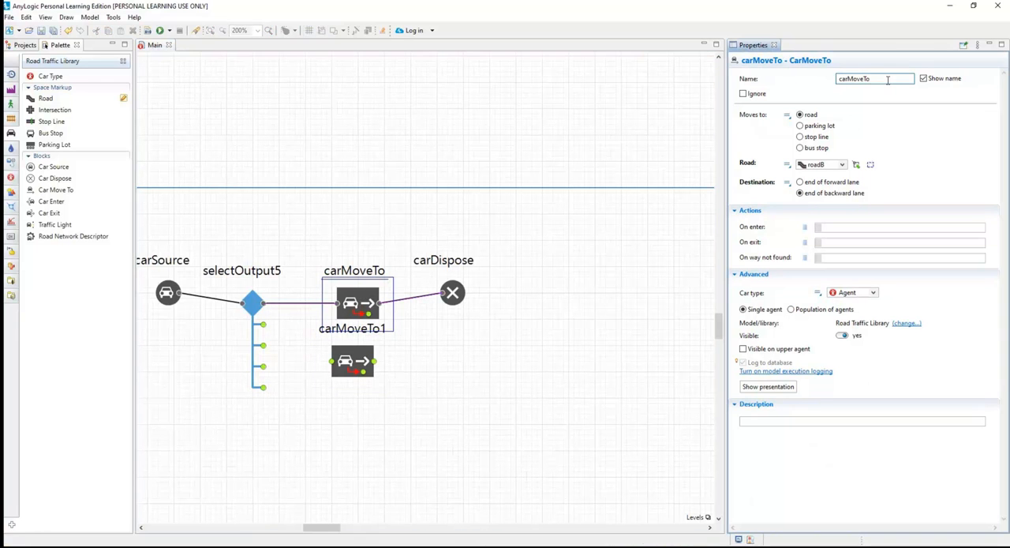
pyautogui.click(529, 347)
# Align the carMoveTo1 copy directly beneath carMoveToB and delete the stray connector between the two blocks.
pyautogui.moveTo(357, 362); pyautogui.dragTo(367, 379)
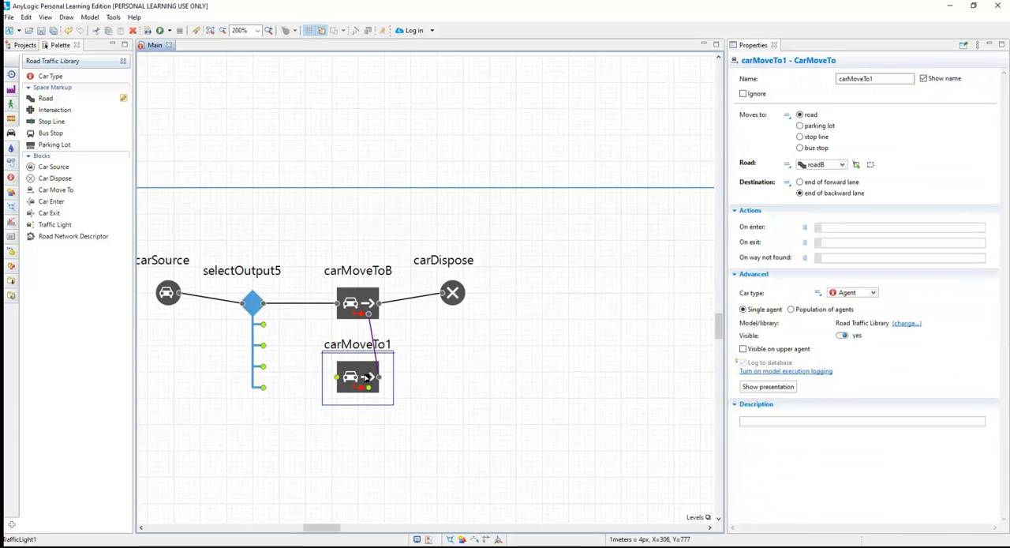
pyautogui.click(373, 331)
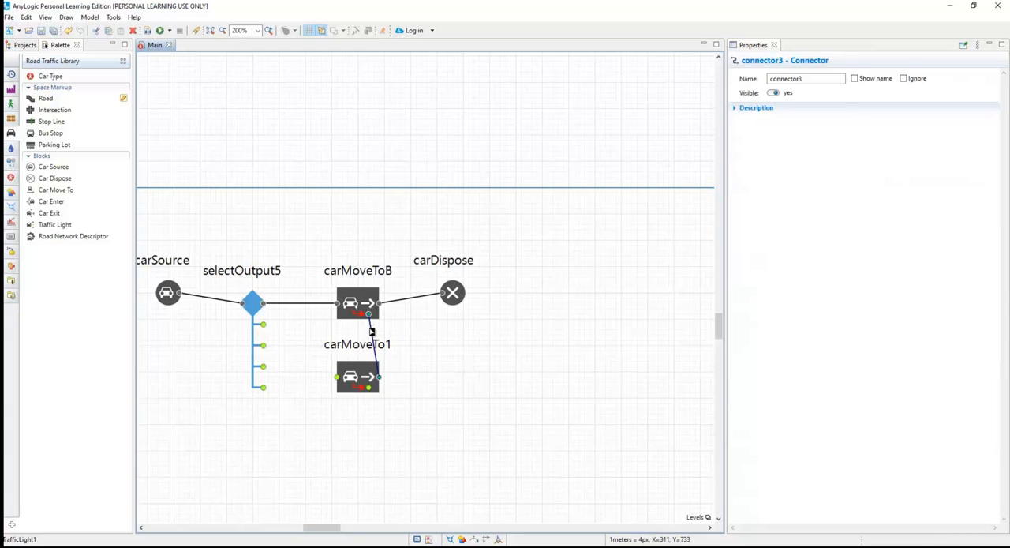
pyautogui.press('Delete')
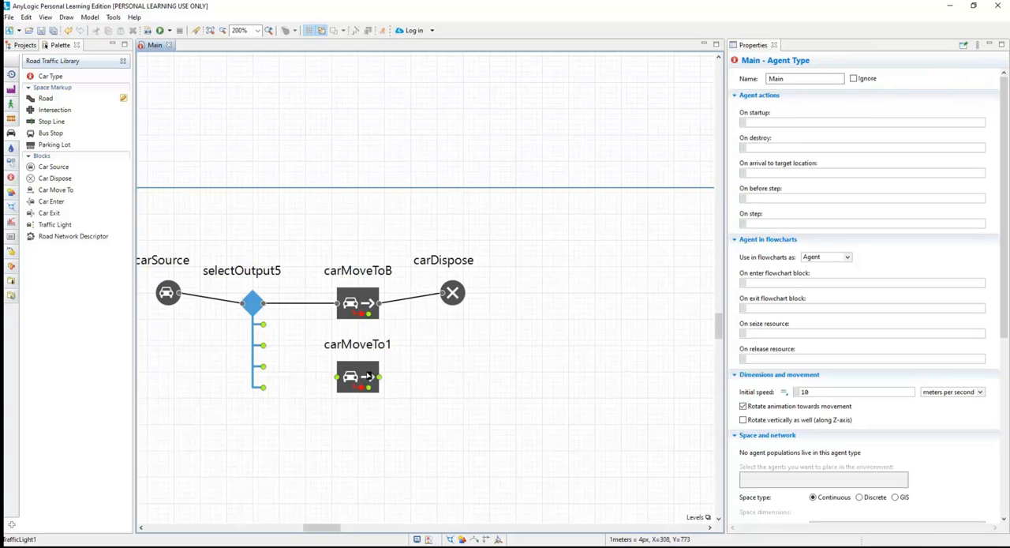
# Set carMoveTo1's target road to roadX and rename the block as carMoveToX.
pyautogui.click(367, 378)
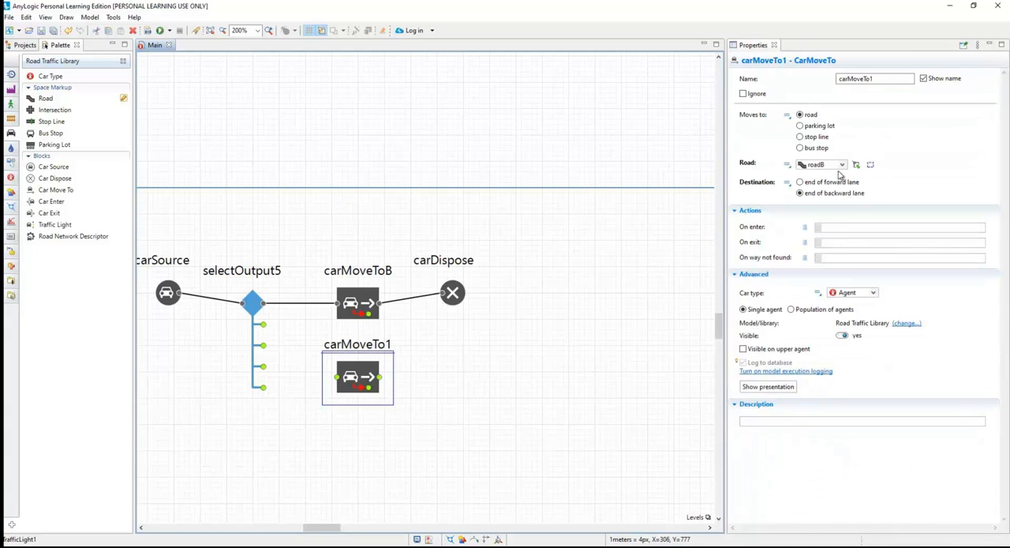
pyautogui.click(842, 165)
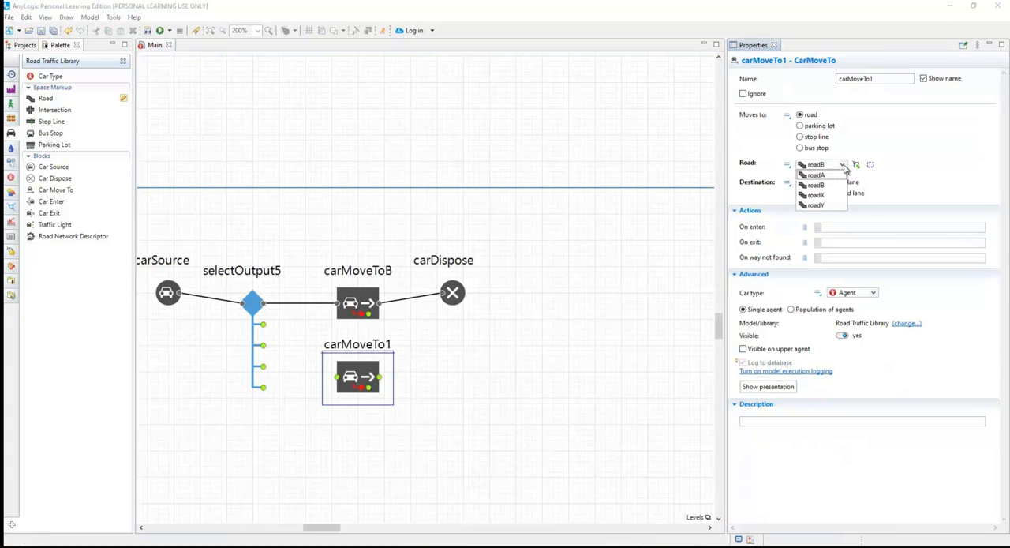
pyautogui.click(826, 196)
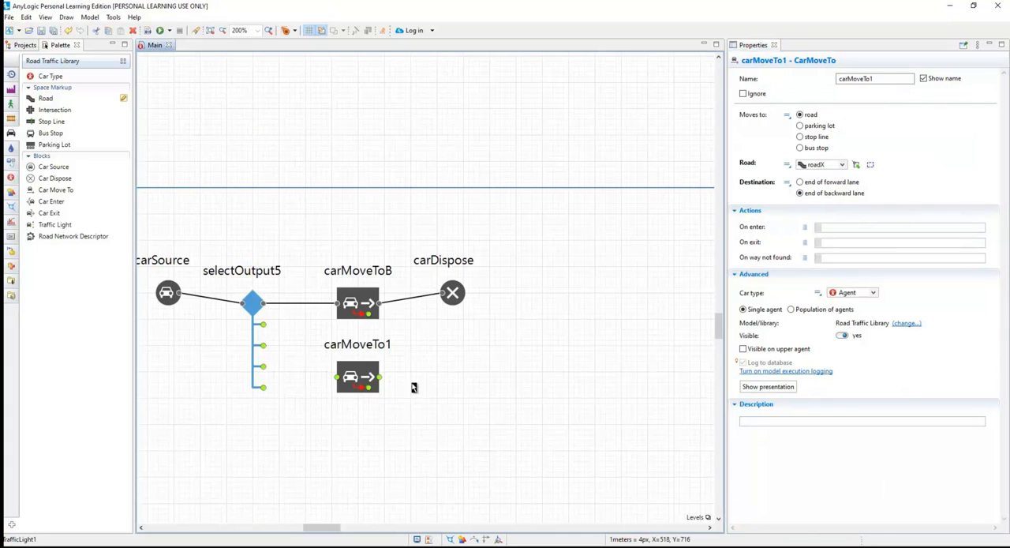
pyautogui.click(384, 367)
pyautogui.click(348, 376)
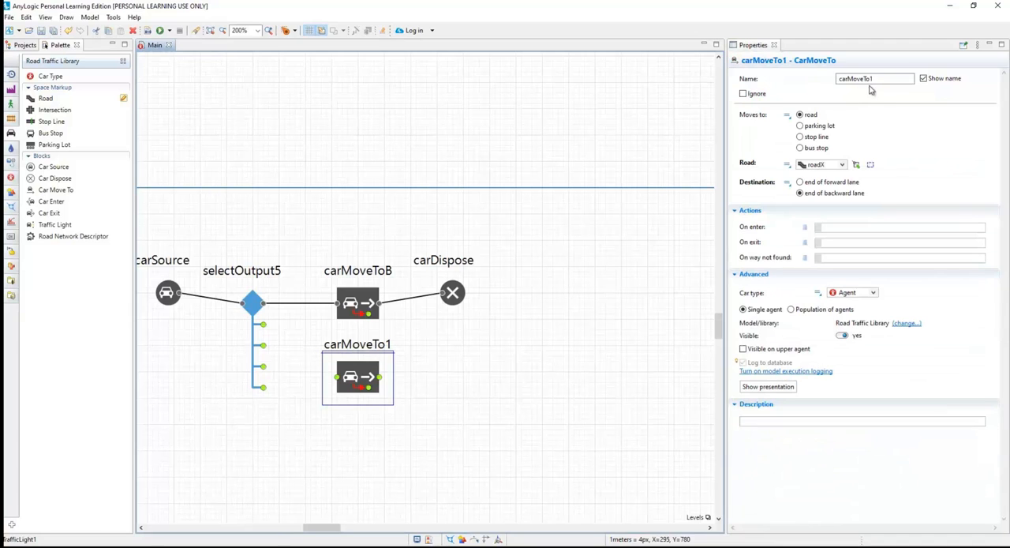
pyautogui.click(878, 79)
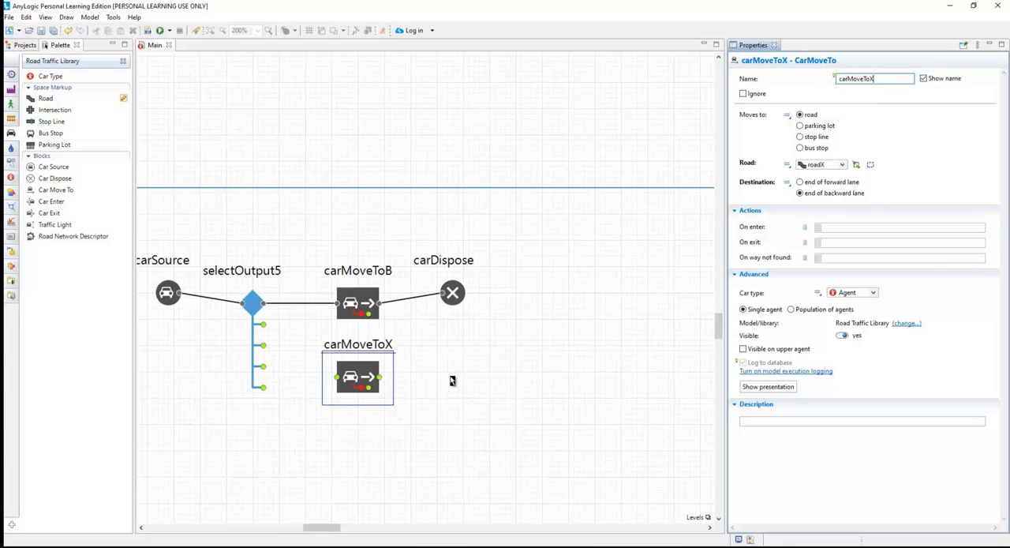
# Duplicate carMoveToX directly below itself and rename the copy as carMoveToY.
pyautogui.click(365, 383)
pyautogui.moveTo(363, 381); pyautogui.dragTo(358, 455)
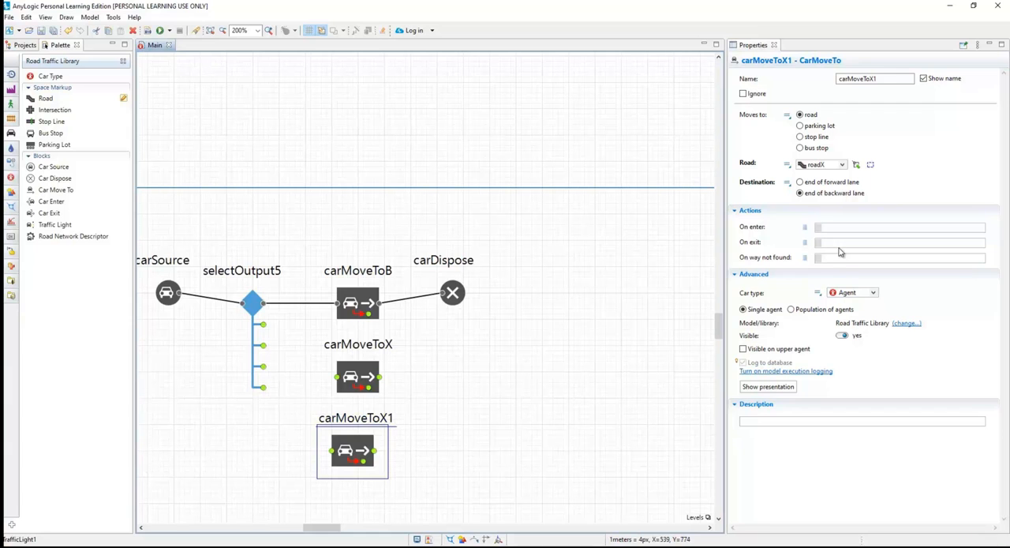
pyautogui.click(884, 78)
pyautogui.press('BackSpace')
pyautogui.press('BackSpace')
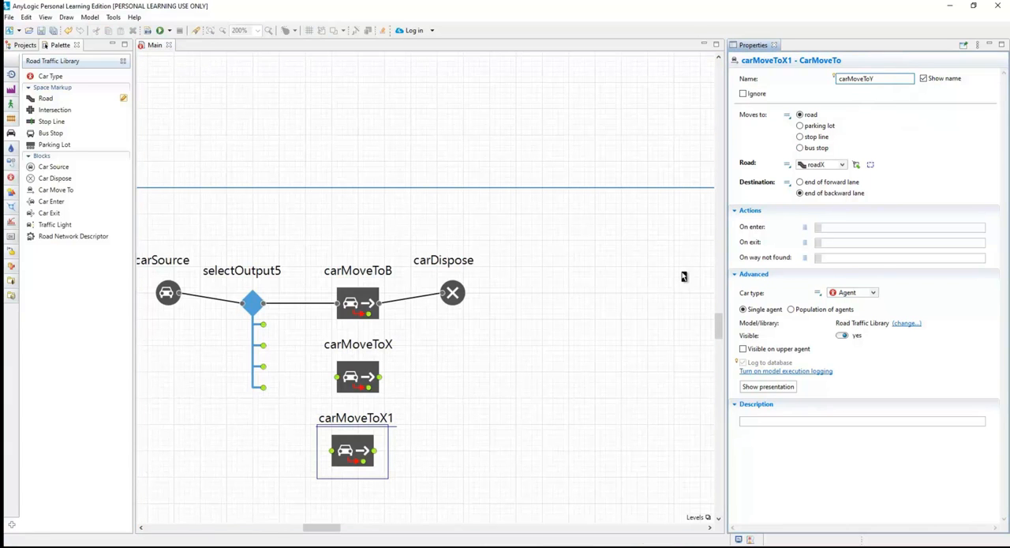
pyautogui.press('Return')
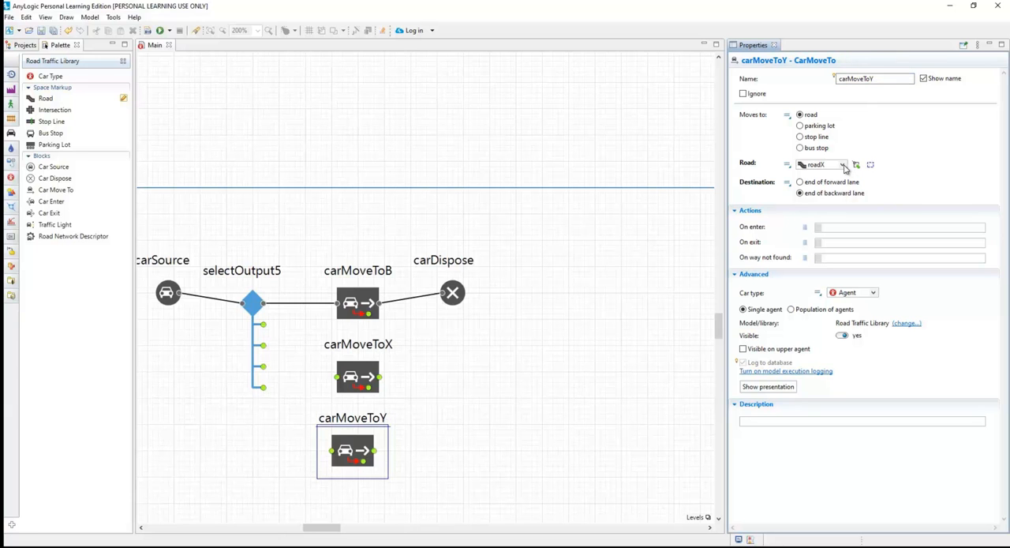
# Set carMoveToY's target road to roadY.
pyautogui.click(843, 165)
pyautogui.click(824, 207)
pyautogui.click(608, 344)
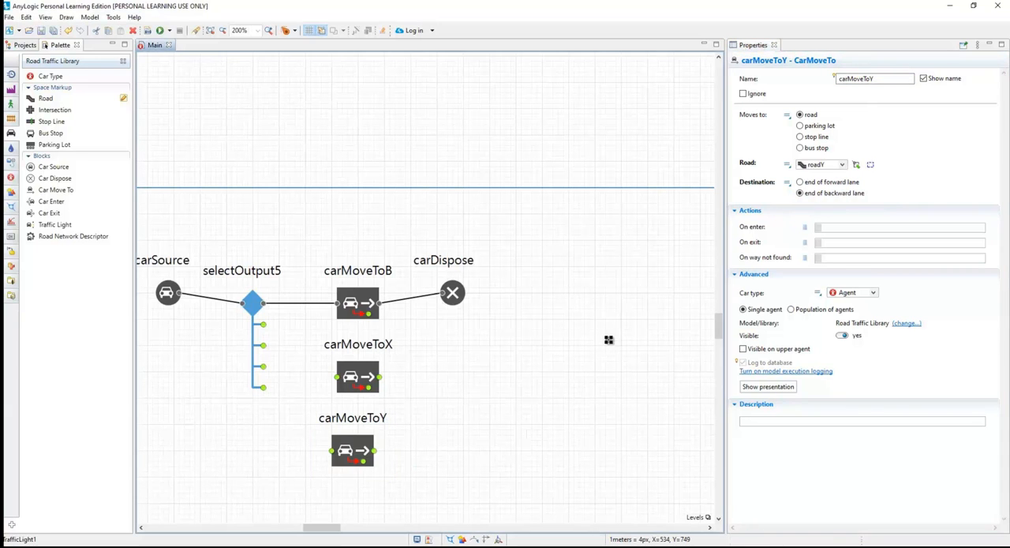
# Connect selectOutput5's second output to carMoveToX and its third output to carMoveToY.
pyautogui.click(265, 330)
pyautogui.moveTo(265, 330); pyautogui.dragTo(337, 378)
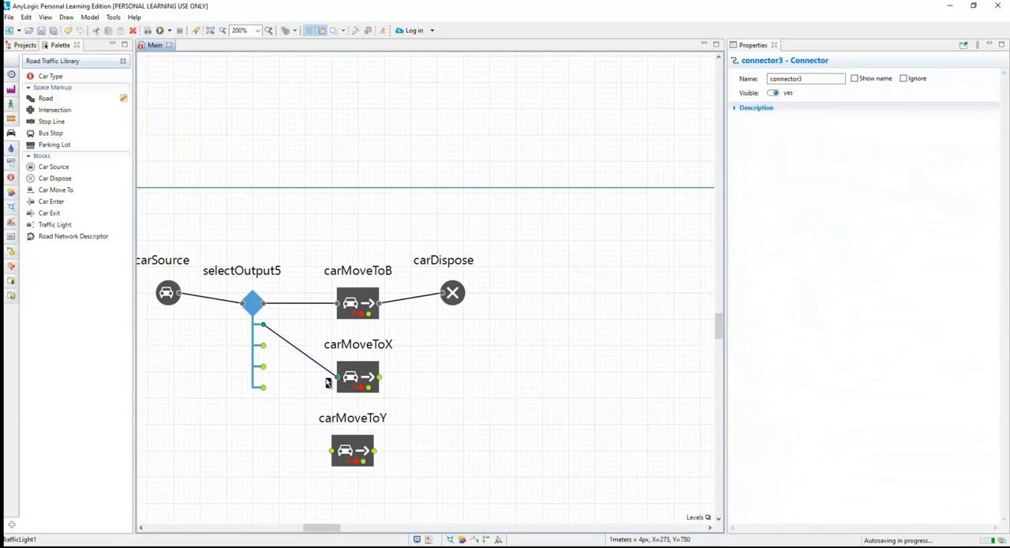
pyautogui.click(263, 347)
pyautogui.moveTo(263, 347); pyautogui.dragTo(332, 451)
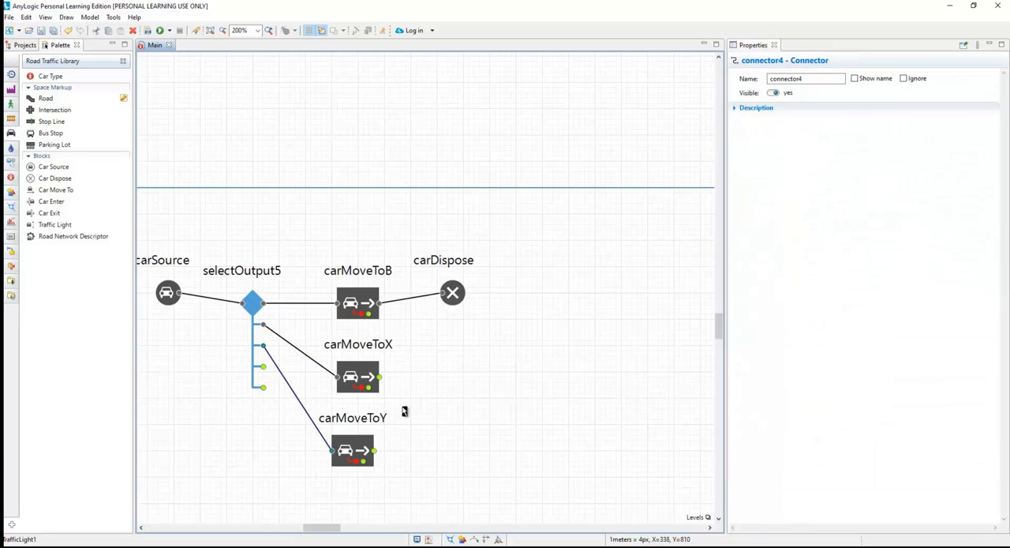
# Connect the outputs of carMoveToX and carMoveToY to the carDispose block.
pyautogui.click(380, 381)
pyautogui.moveTo(380, 381); pyautogui.dragTo(443, 293)
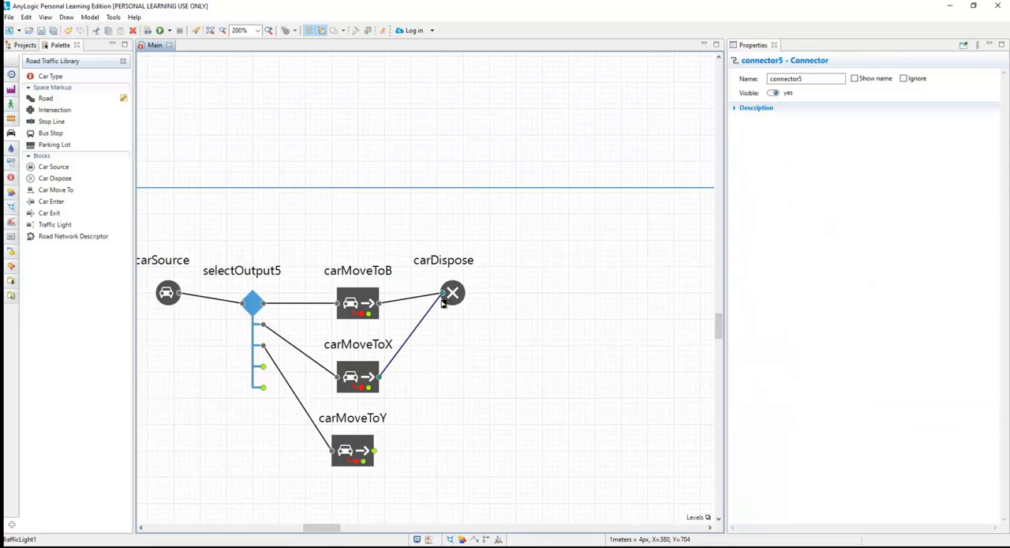
pyautogui.click(377, 455)
pyautogui.moveTo(376, 456); pyautogui.dragTo(442, 294)
# Set selectOutput5's first three probabilities to 0.6, 0.2 and 0.2.
pyautogui.click(252, 305)
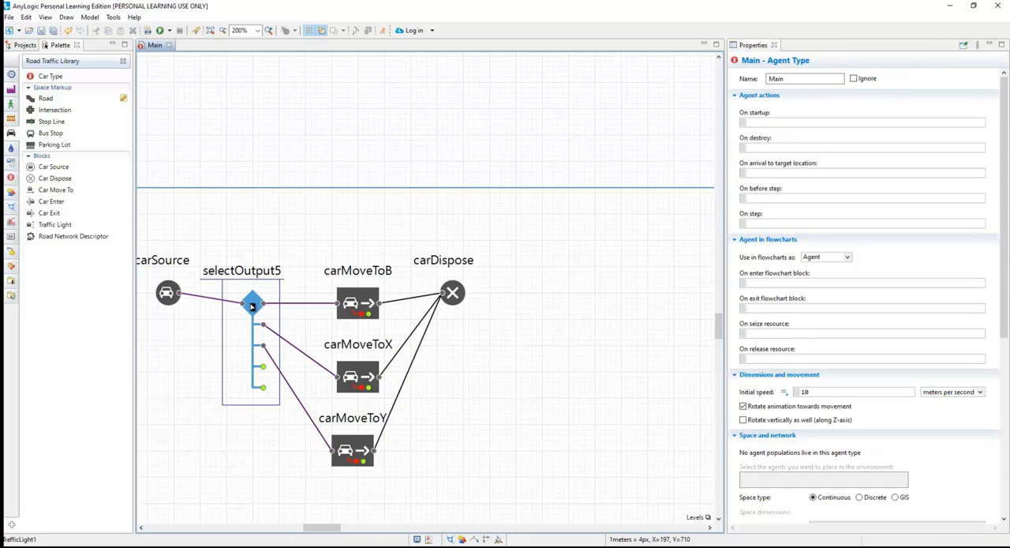
pyautogui.click(815, 161)
pyautogui.click(817, 176)
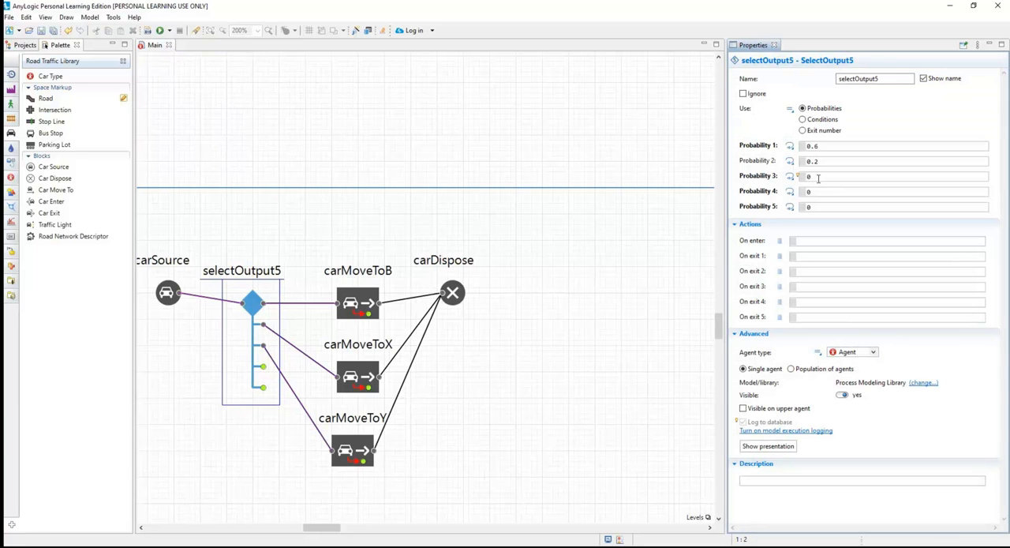
pyautogui.write('.2')
pyautogui.click(670, 223)
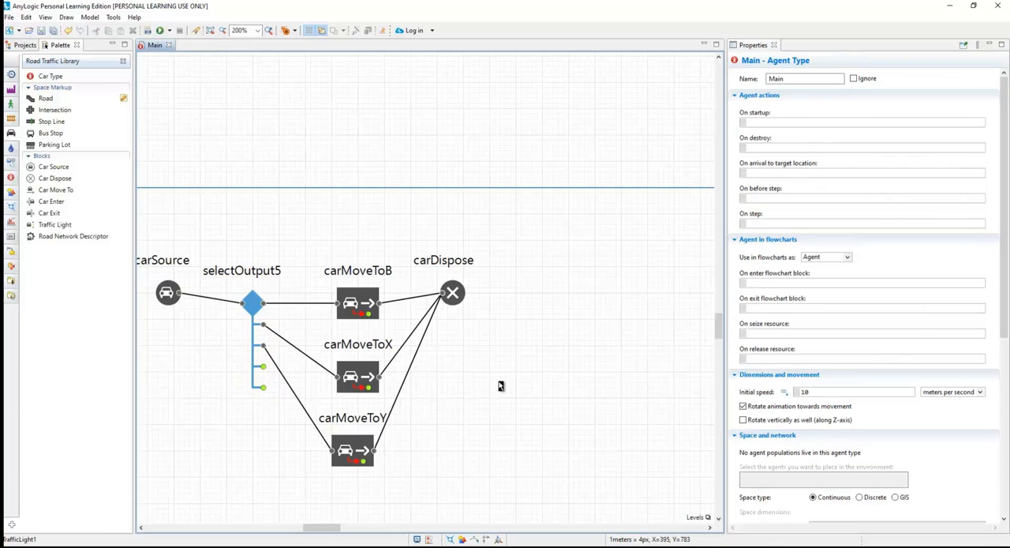
# Run the TrafficLight1 simulation and enlarge its window to show the crossroads and the flowchart.
pyautogui.scroll(-1, 571, 359)
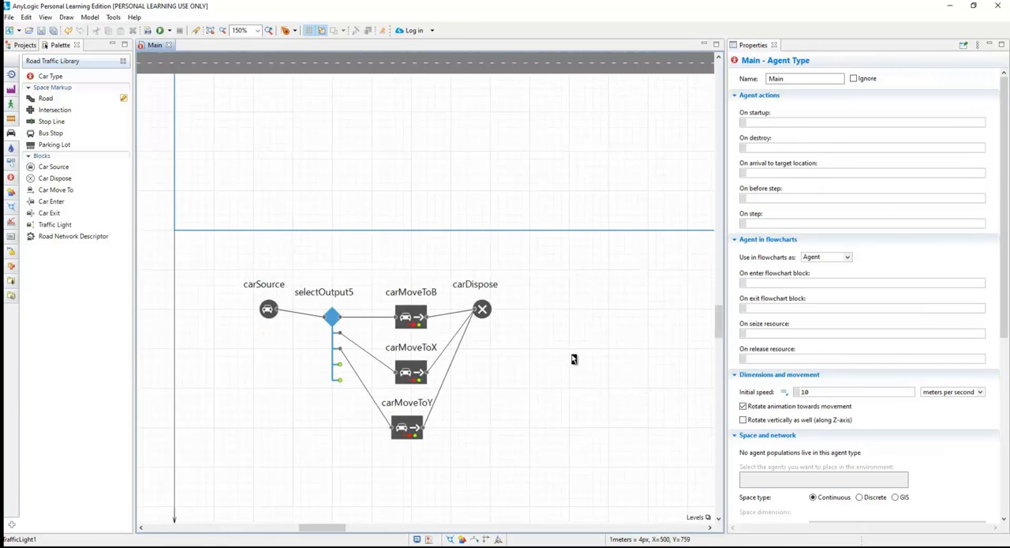
pyautogui.scroll(-2, 576, 356)
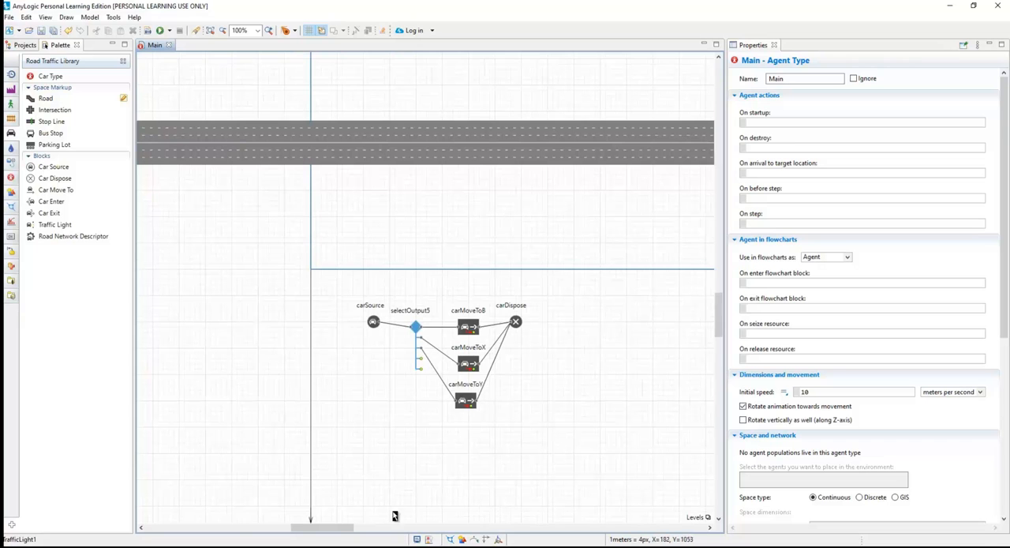
pyautogui.moveTo(344, 530); pyautogui.dragTo(434, 527)
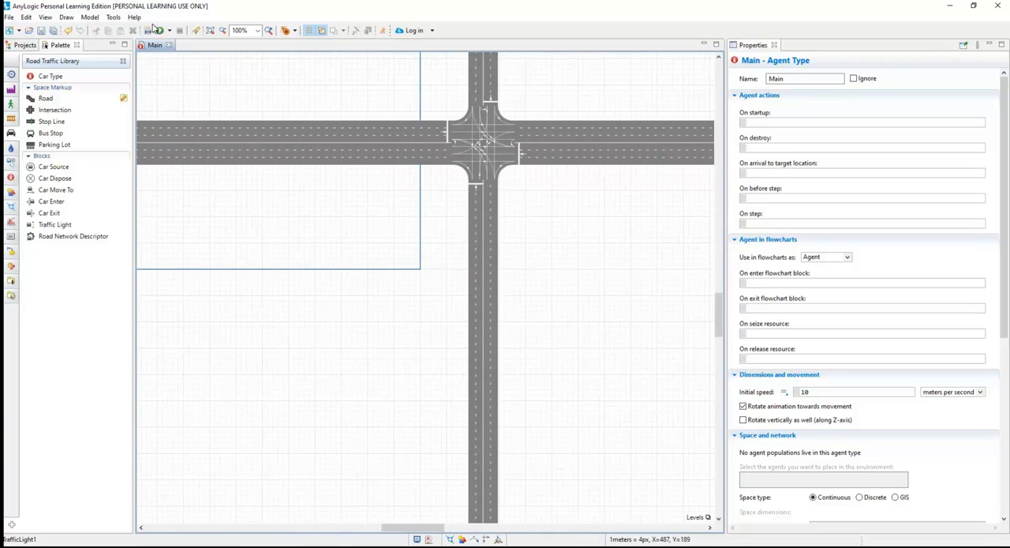
pyautogui.click(159, 30)
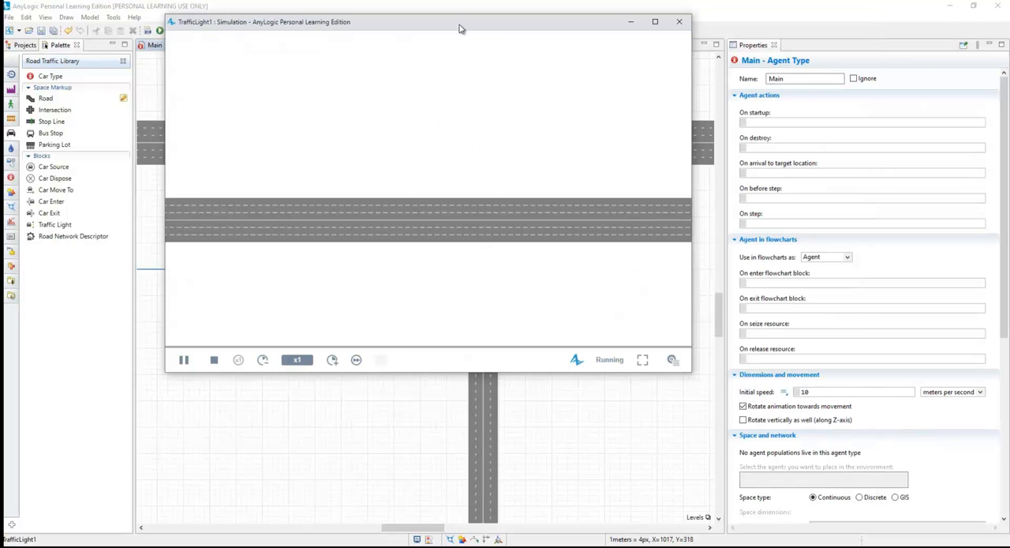
pyautogui.moveTo(487, 27); pyautogui.dragTo(398, 30)
pyautogui.moveTo(603, 377); pyautogui.dragTo(951, 514)
pyautogui.scroll(-4, 511, 356)
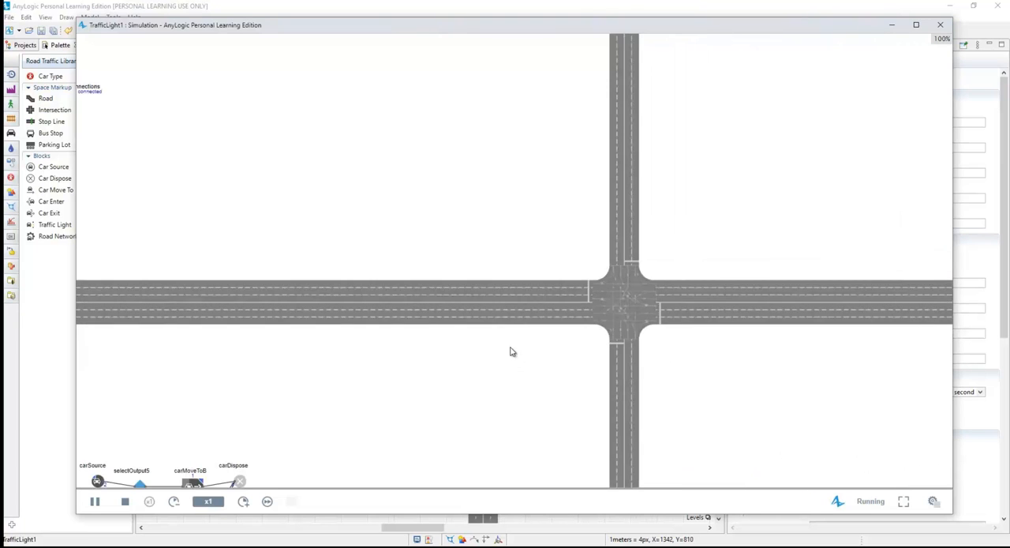
pyautogui.moveTo(499, 376); pyautogui.dragTo(462, 346)
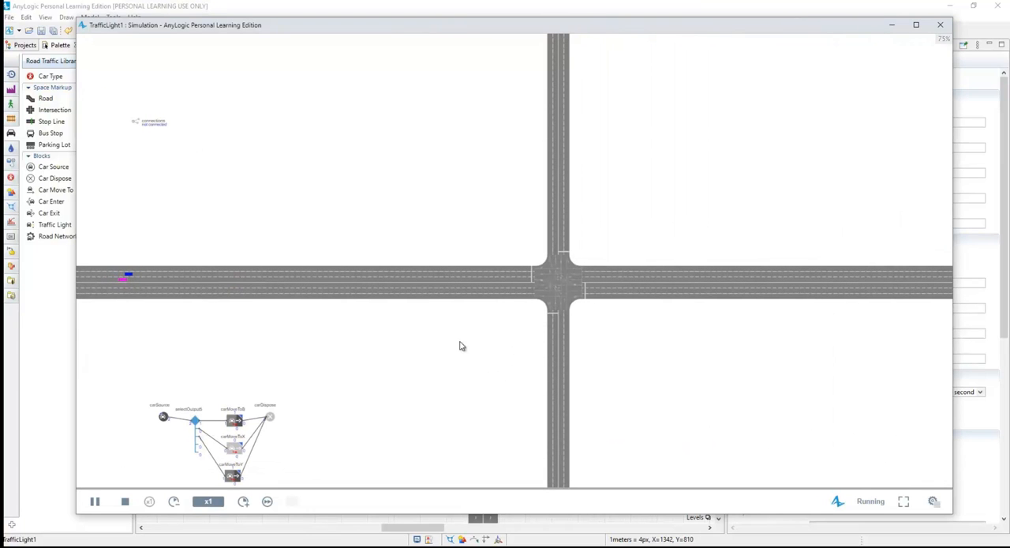
# Speed the simulation up to x25, examine the car traffic on all four roads, and close it.
pyautogui.click(243, 501)
pyautogui.click(243, 501)
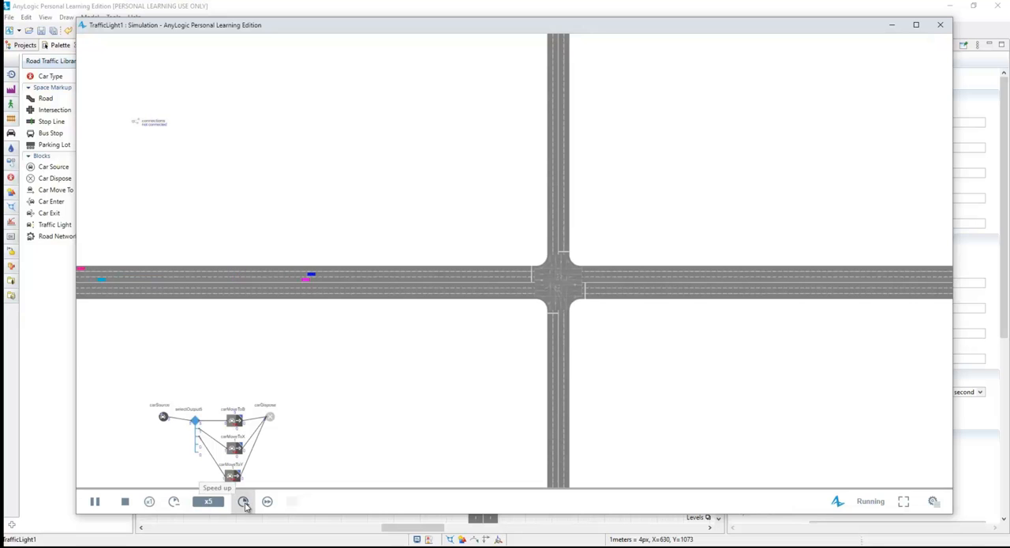
pyautogui.click(243, 501)
pyautogui.click(243, 501)
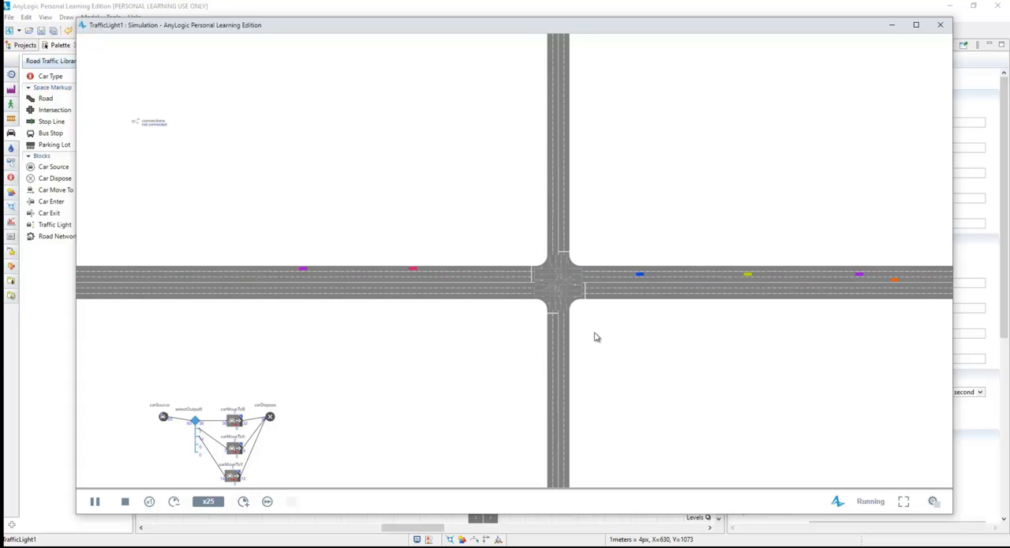
pyautogui.scroll(-2, 588, 335)
pyautogui.moveTo(624, 374); pyautogui.dragTo(541, 303)
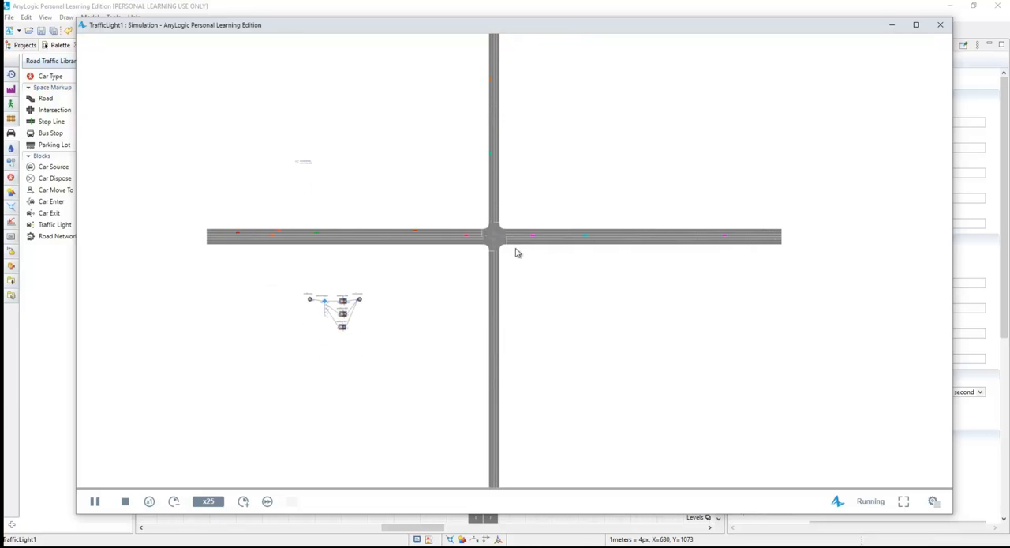
pyautogui.click(941, 27)
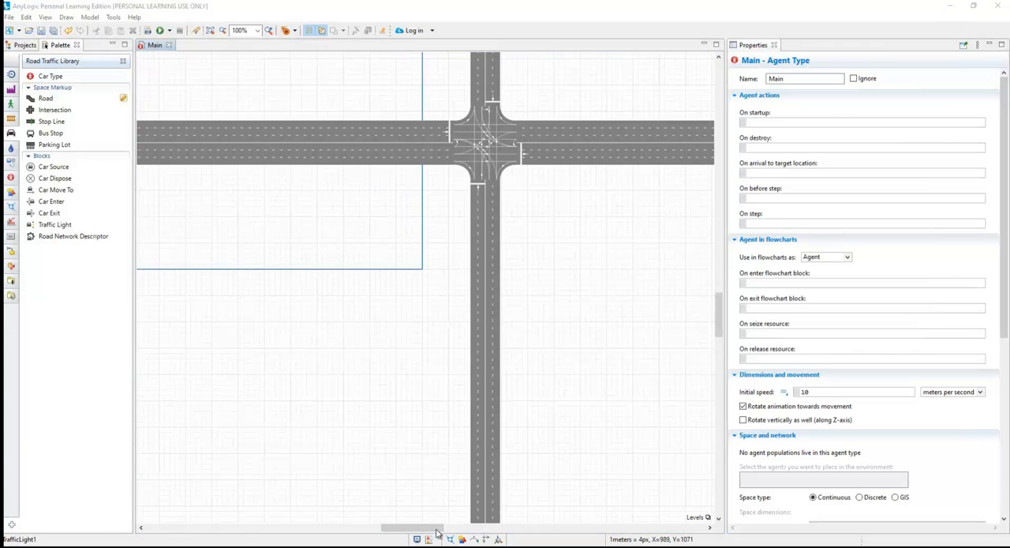
# Duplicate the carSource block below the existing flowchart.
pyautogui.moveTo(436, 533); pyautogui.dragTo(384, 528)
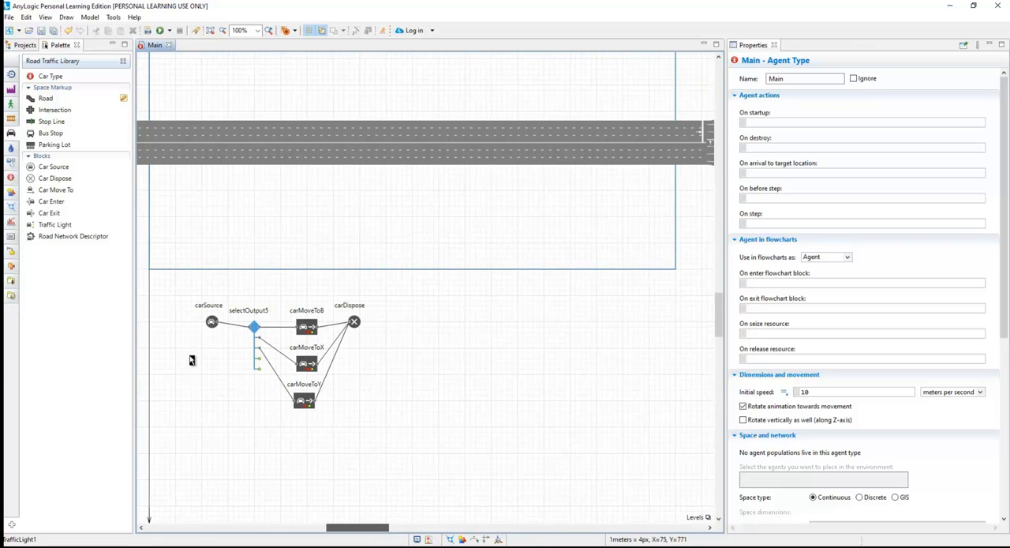
pyautogui.click(213, 323)
pyautogui.moveTo(211, 327); pyautogui.dragTo(210, 456)
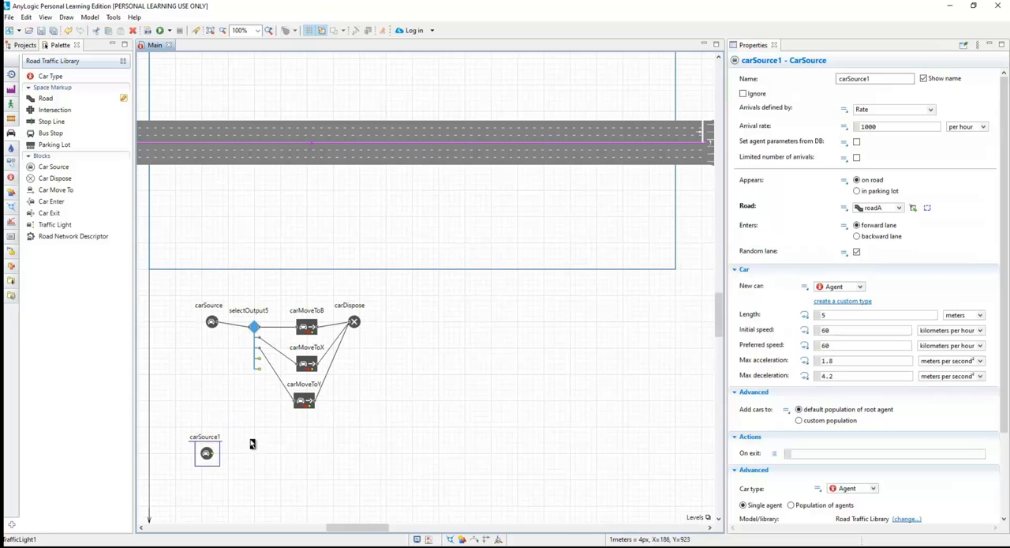
pyautogui.click(272, 446)
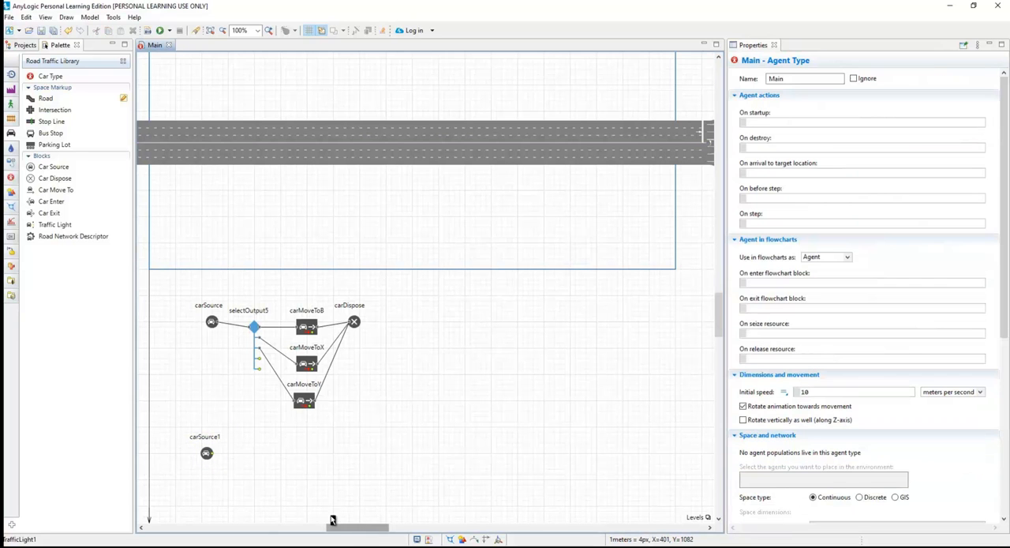
# Duplicate selectOutput5 beside the carSource1 copy and connect the two copied blocks.
pyautogui.click(206, 456)
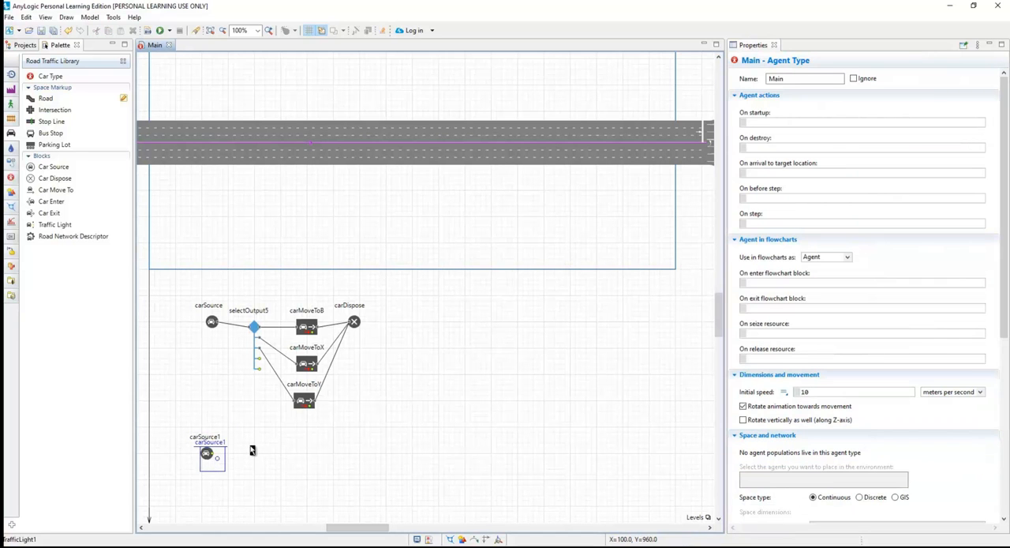
pyautogui.moveTo(254, 328); pyautogui.dragTo(311, 454)
pyautogui.moveTo(218, 464); pyautogui.dragTo(212, 321)
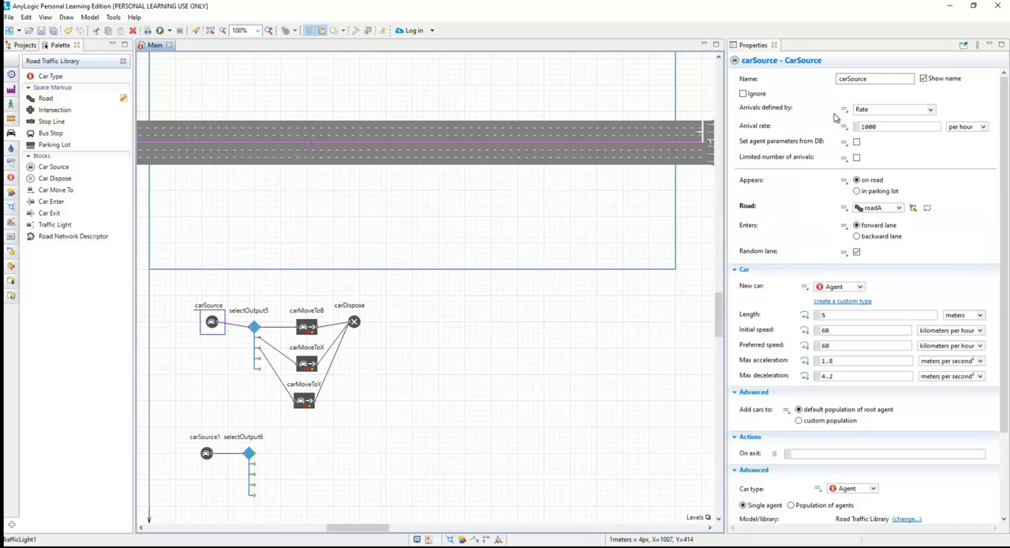
# Rename the original car source as carSourceA and its copy as carSourceB.
pyautogui.click(881, 80)
pyautogui.write('A')
pyautogui.click(567, 290)
pyautogui.click(208, 453)
pyautogui.click(880, 79)
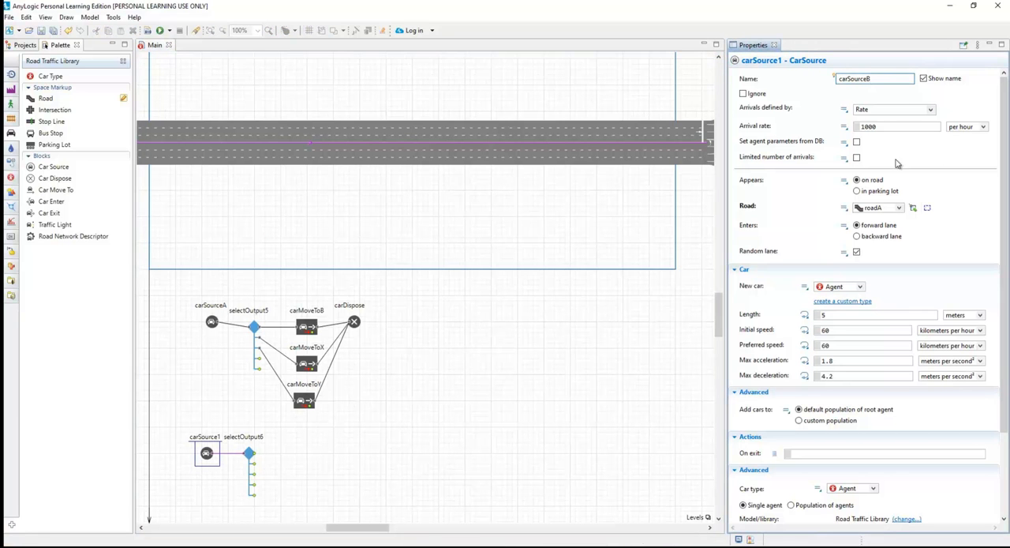
# Set the road on which carSourceB's cars appear to roadB.
pyautogui.click(902, 210)
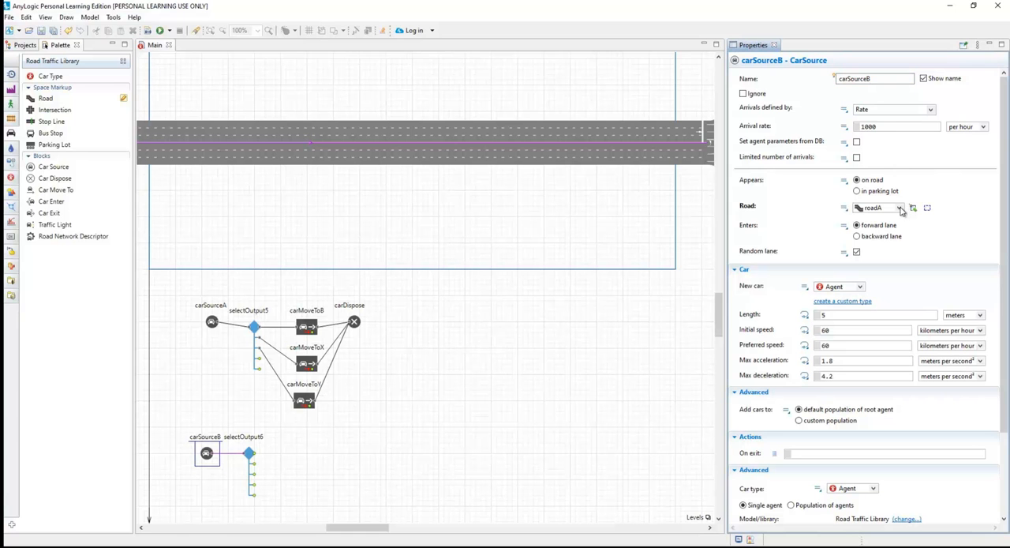
pyautogui.click(871, 224)
pyautogui.click(530, 340)
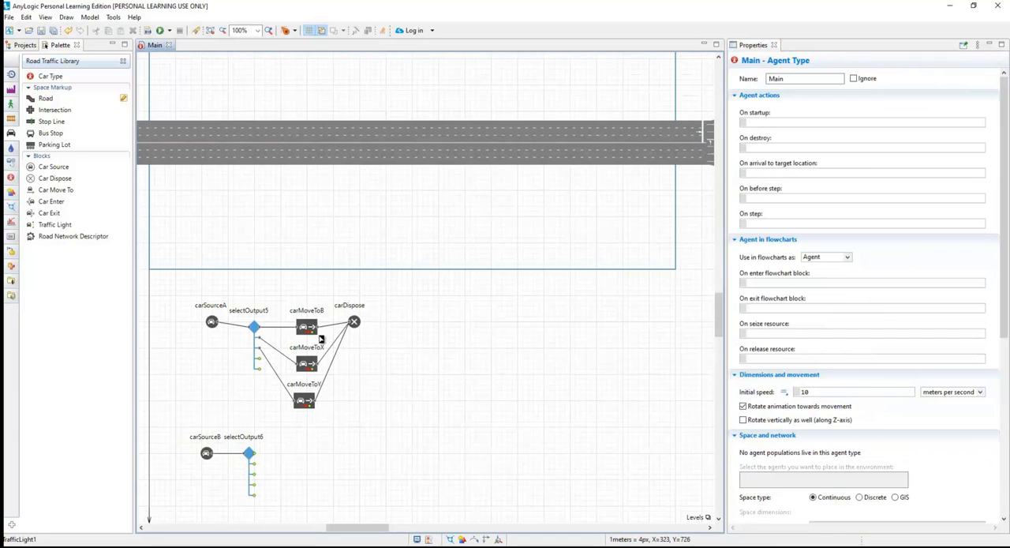
# Duplicate the carMoveToB block beside selectOutput6 and set the copy's destination road to roadA.
pyautogui.moveTo(312, 330); pyautogui.dragTo(313, 454)
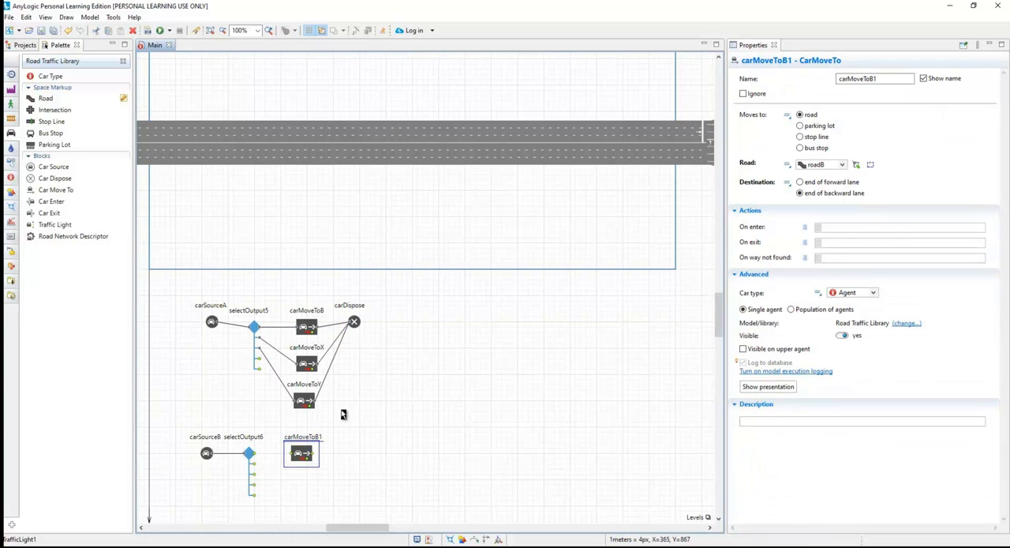
pyautogui.click(842, 164)
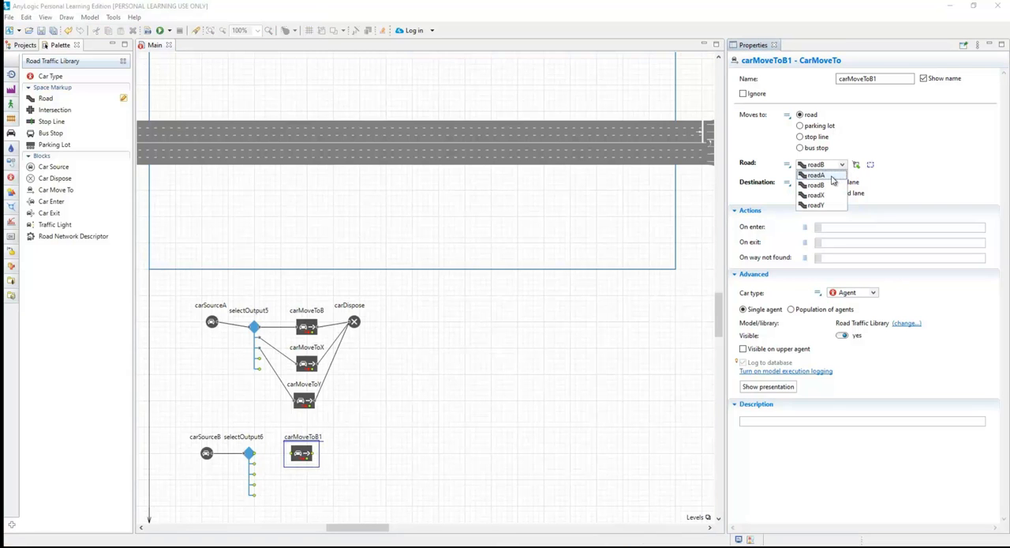
pyautogui.click(817, 175)
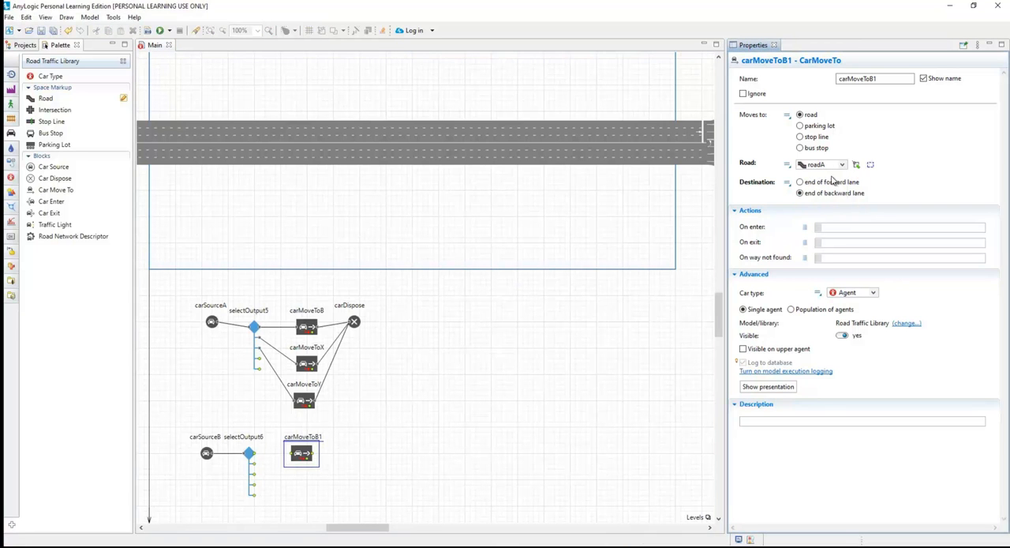
pyautogui.click(552, 383)
pyautogui.click(311, 366)
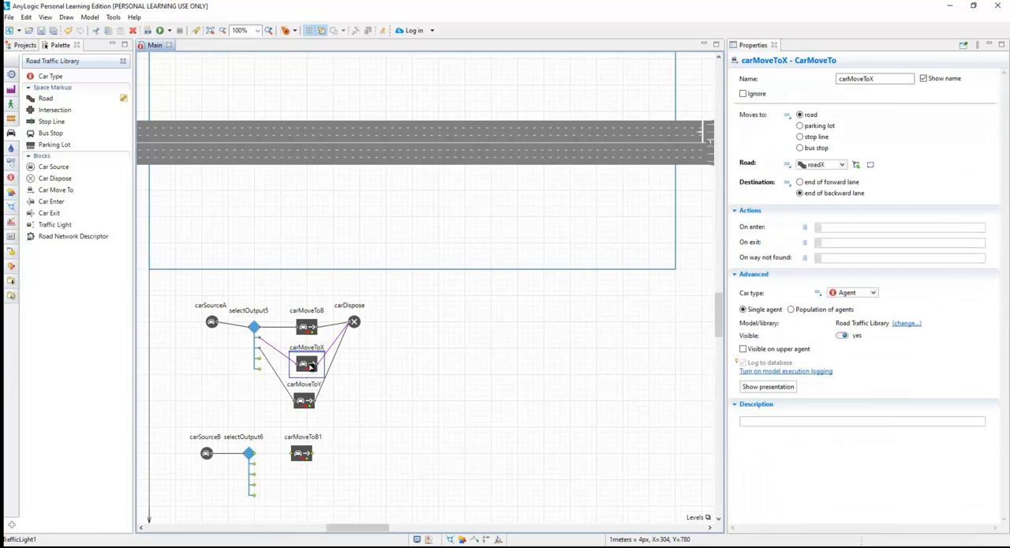
pyautogui.click(306, 398)
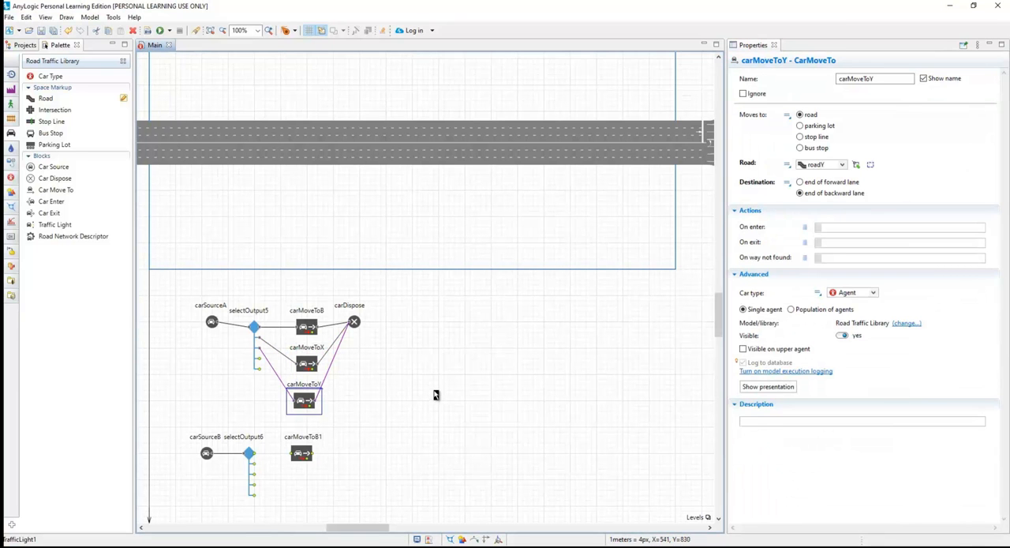
pyautogui.click(436, 391)
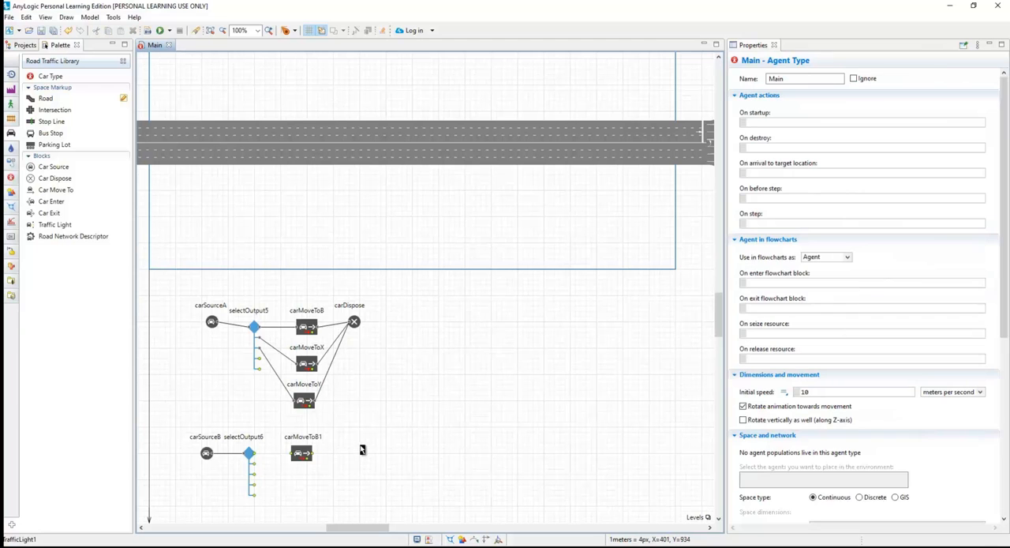
# Attach carMoveToB1 to the first output of selectOutput6 and connect its exit to carDispose.
pyautogui.click(304, 456)
pyautogui.moveTo(304, 458); pyautogui.dragTo(355, 326)
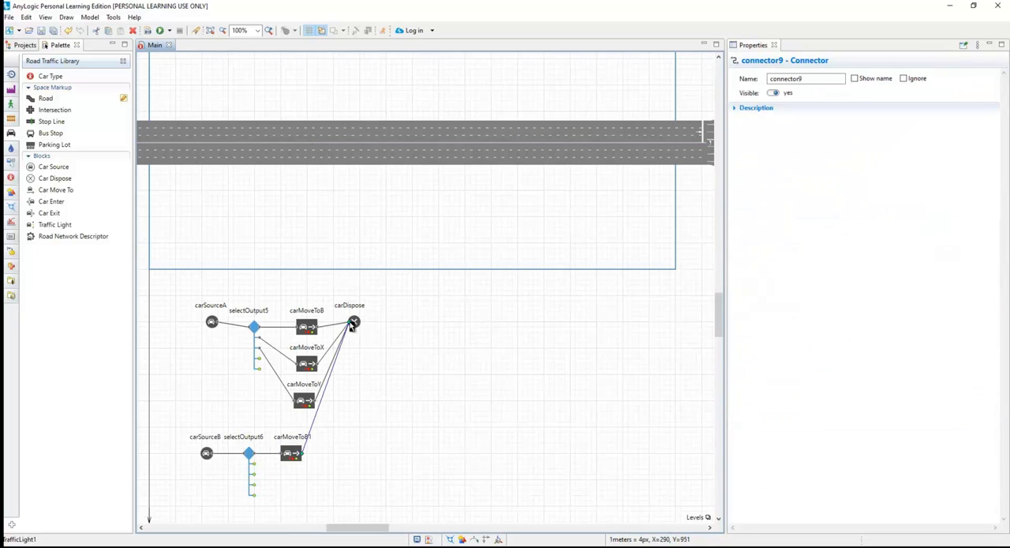
pyautogui.click(319, 460)
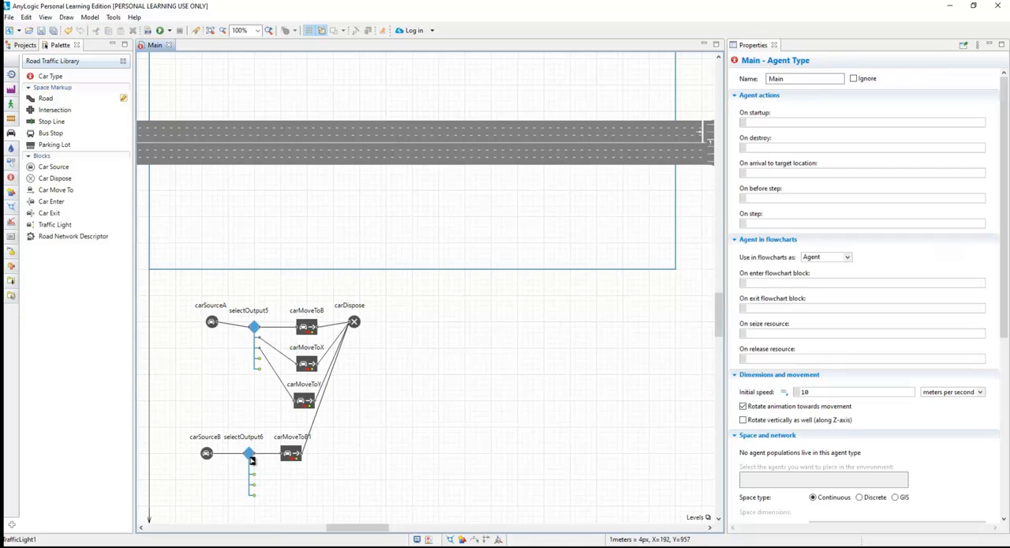
# Set Probability 2 and Probability 3 of selectOutput6 to 0.
pyautogui.click(250, 458)
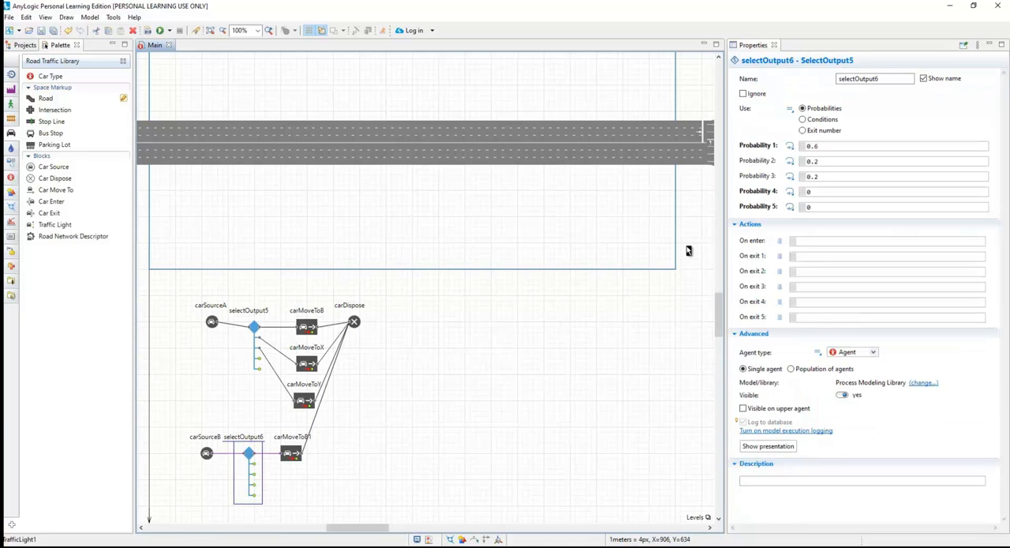
pyautogui.click(821, 162)
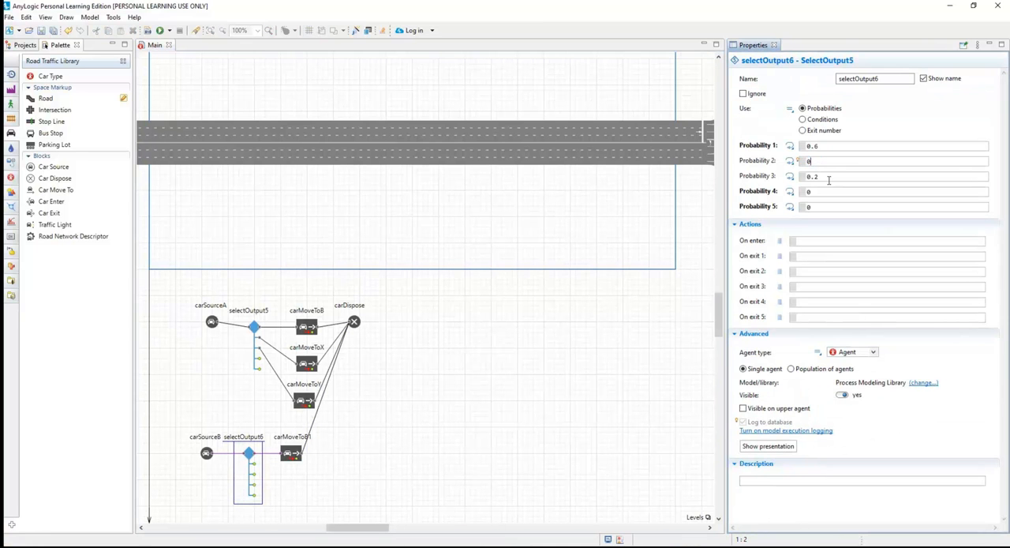
pyautogui.click(800, 177)
pyautogui.write('0')
pyautogui.click(620, 265)
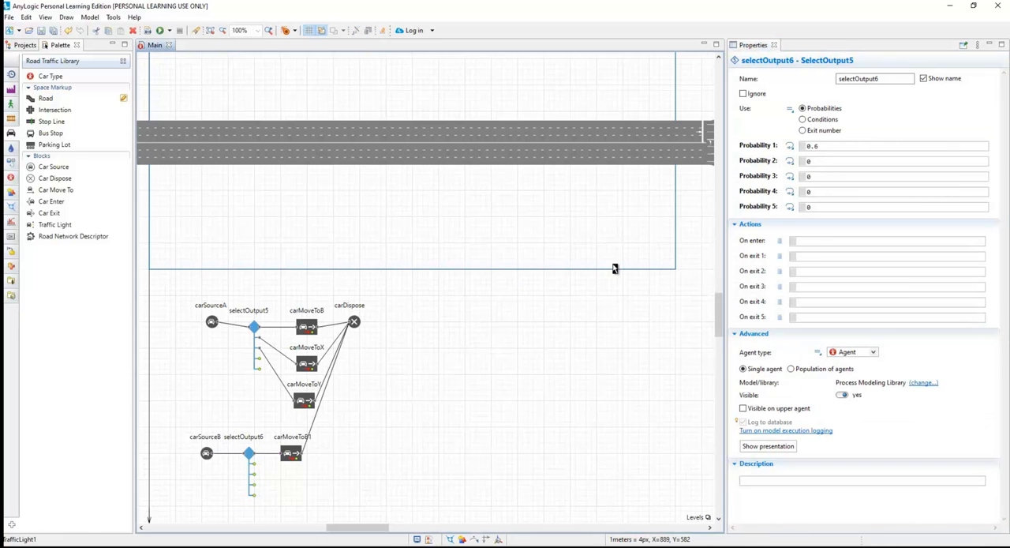
# Run the TrafficLight1 simulation at x25 speed, examine the car traffic between roads A and B, and close it.
pyautogui.click(167, 30)
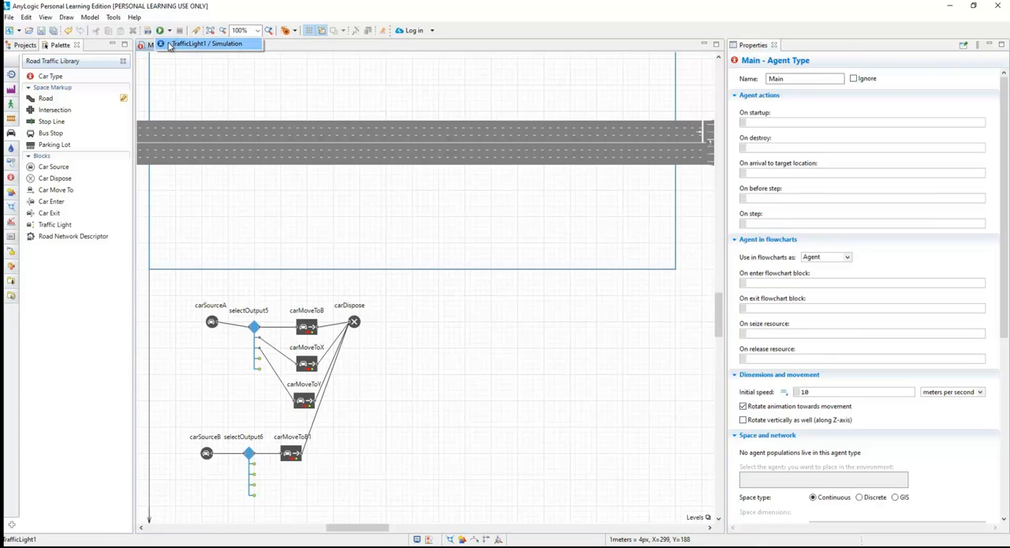
pyautogui.click(168, 45)
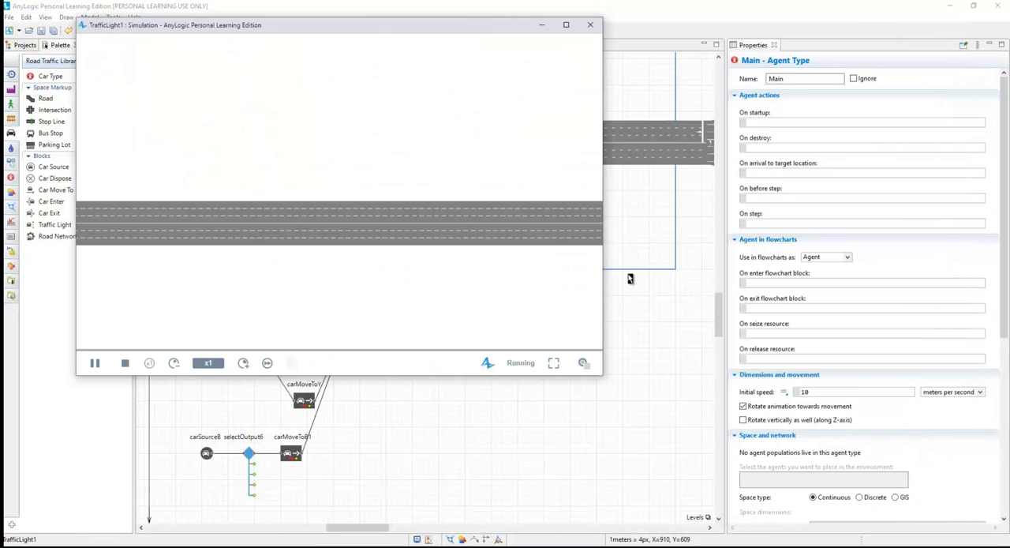
pyautogui.scroll(-5, 544, 264)
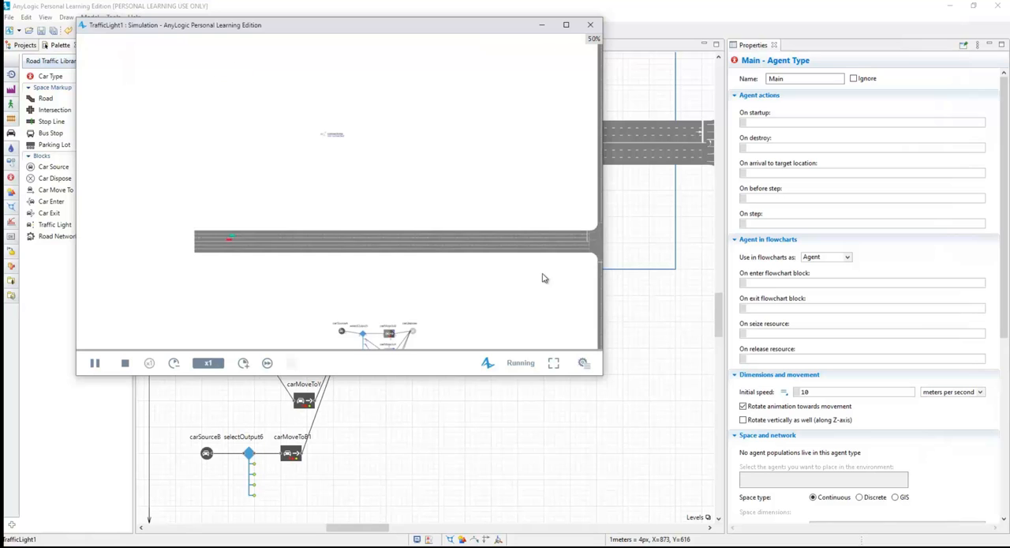
pyautogui.scroll(-1, 474, 258)
pyautogui.moveTo(497, 264); pyautogui.dragTo(439, 250)
pyautogui.scroll(1, 440, 249)
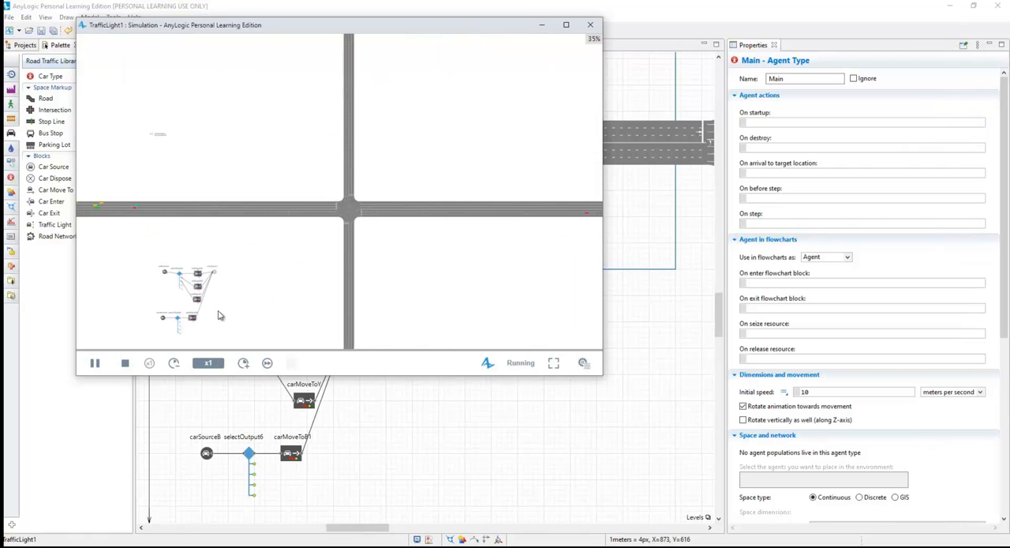
pyautogui.click(245, 364)
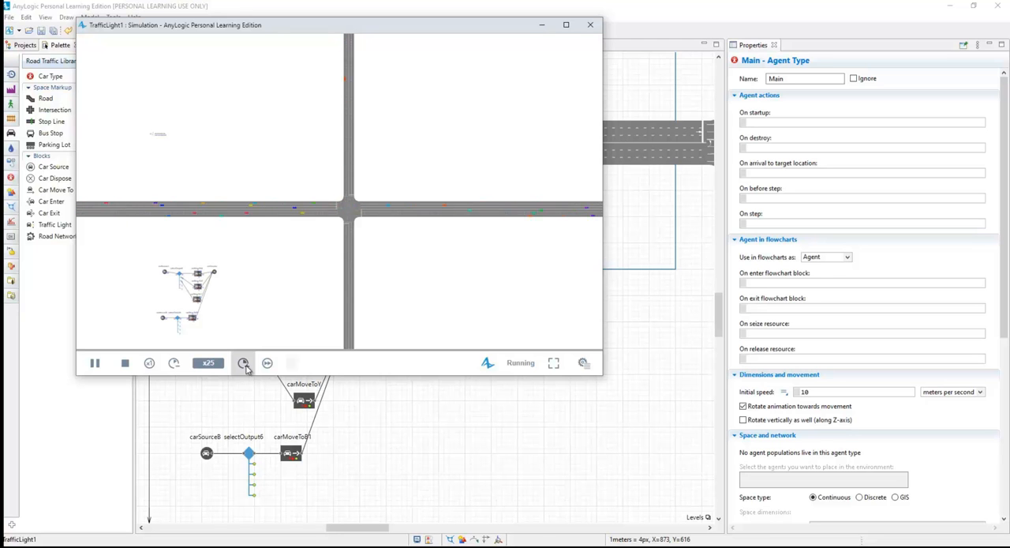
pyautogui.click(591, 27)
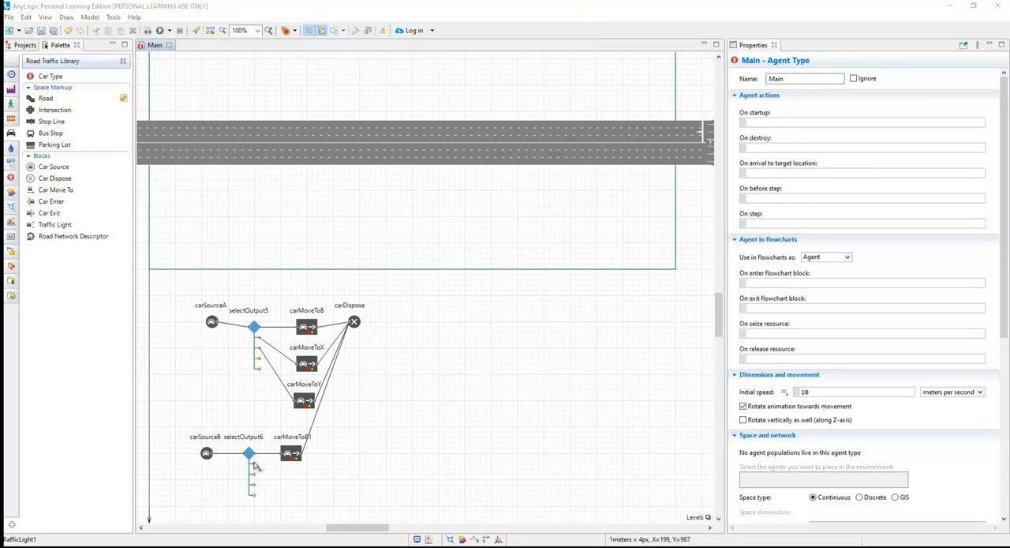
# Shift carMoveToB1 slightly away from selectOutput6, and connect selectOutput6's second output to carMoveToX and third output to carMoveToY.
pyautogui.scroll(2, 276, 475)
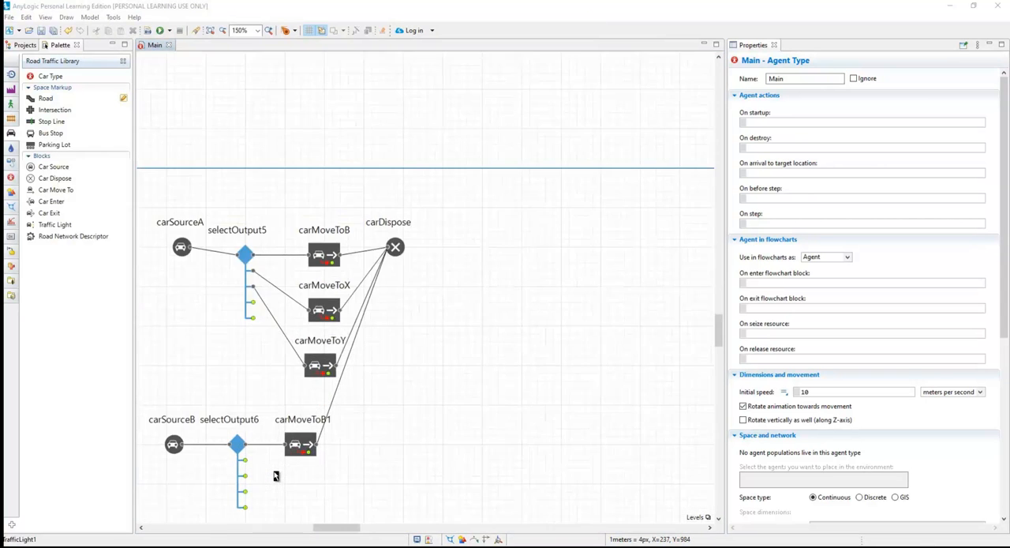
pyautogui.moveTo(314, 434); pyautogui.dragTo(330, 435)
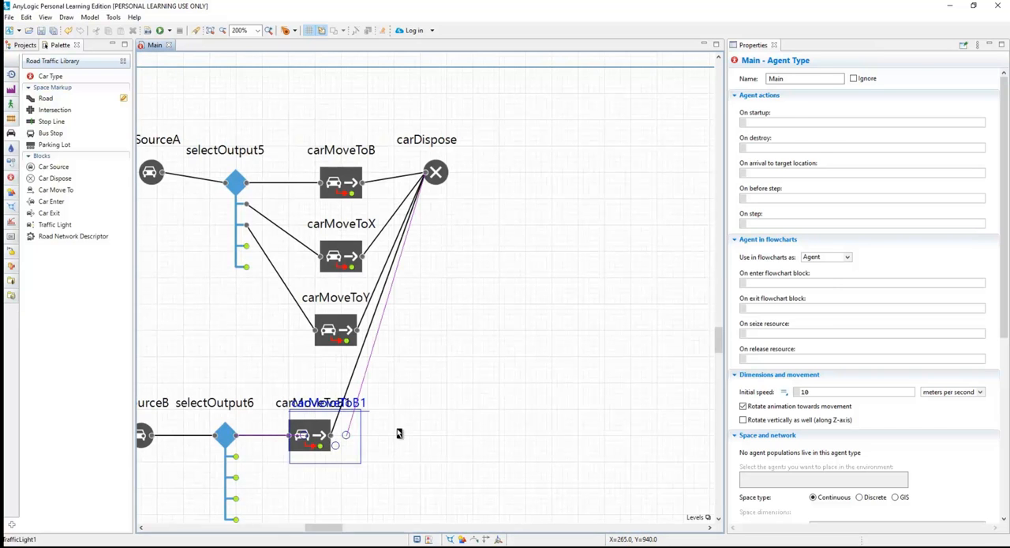
pyautogui.click(236, 458)
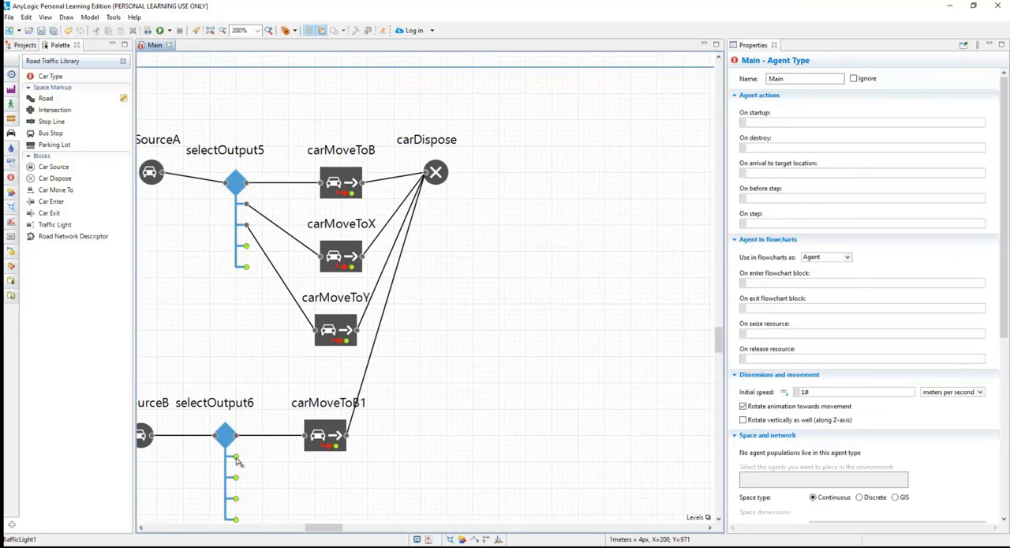
pyautogui.moveTo(238, 461); pyautogui.dragTo(321, 260)
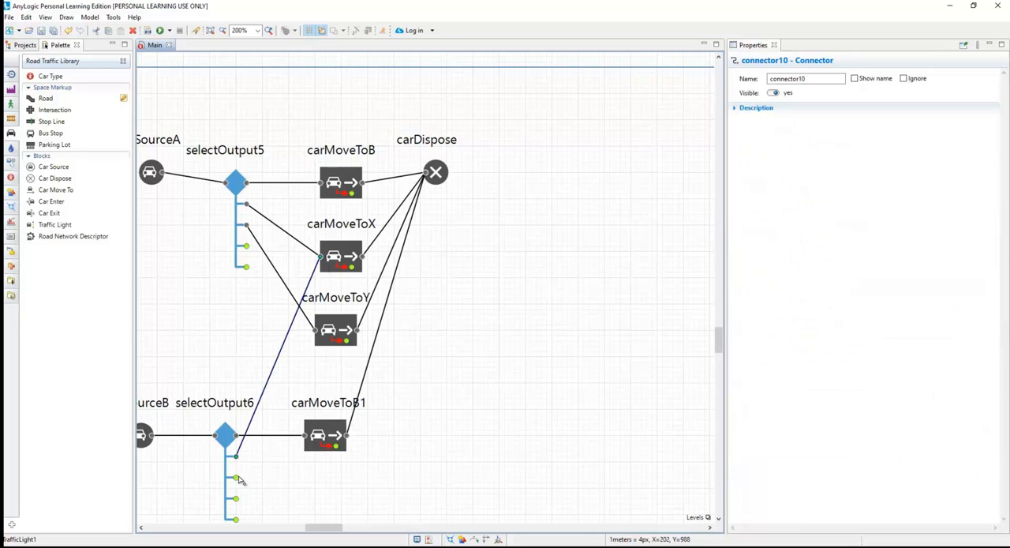
pyautogui.moveTo(236, 479); pyautogui.dragTo(322, 331)
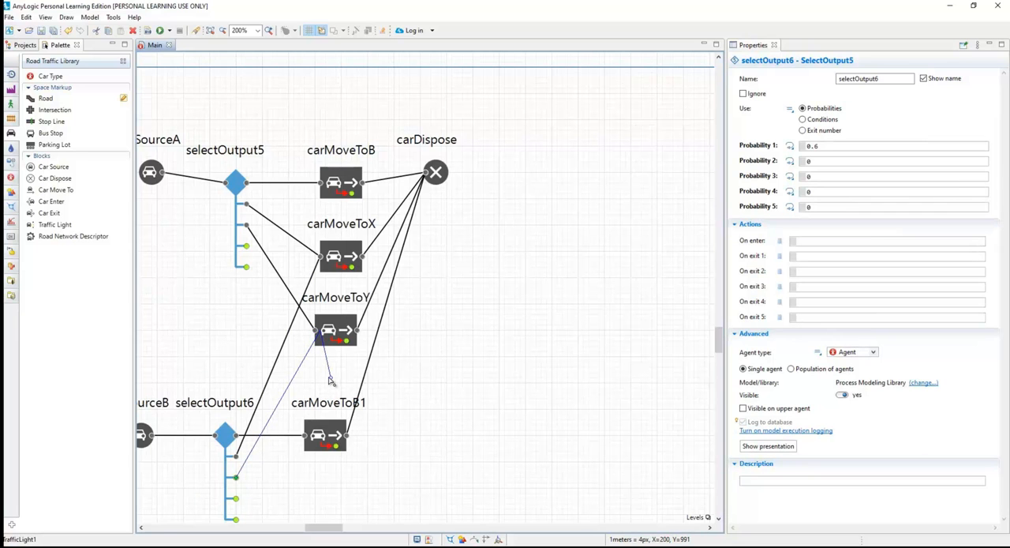
pyautogui.press('Escape')
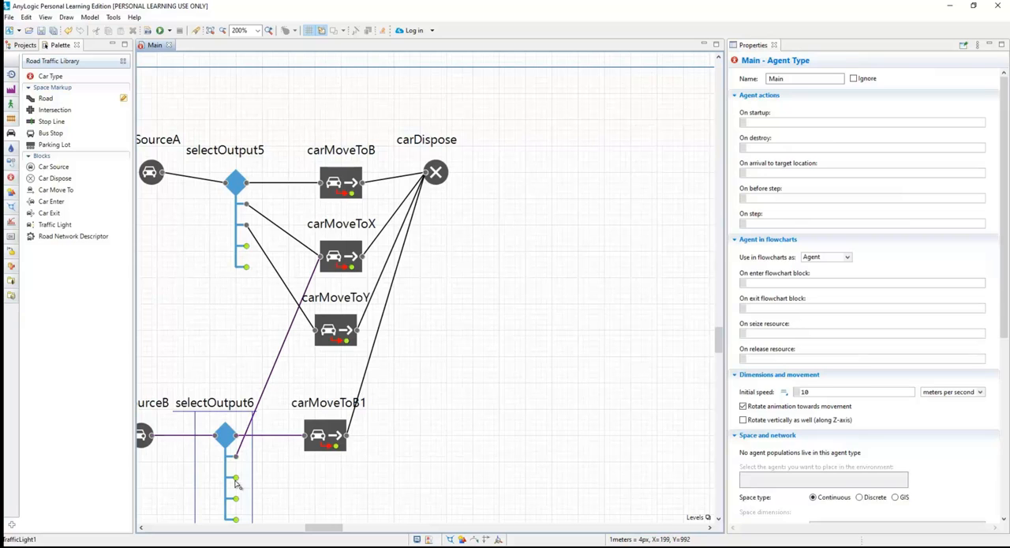
pyautogui.moveTo(237, 481); pyautogui.dragTo(316, 332)
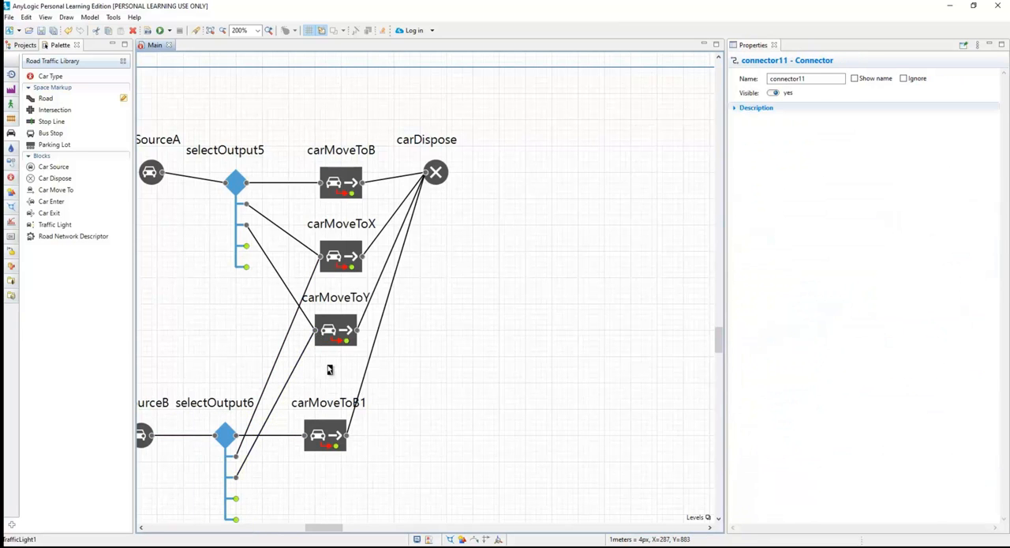
# Set Probability 2 and Probability 3 of selectOutput6 to 0.2 each.
pyautogui.click(243, 437)
pyautogui.click(226, 434)
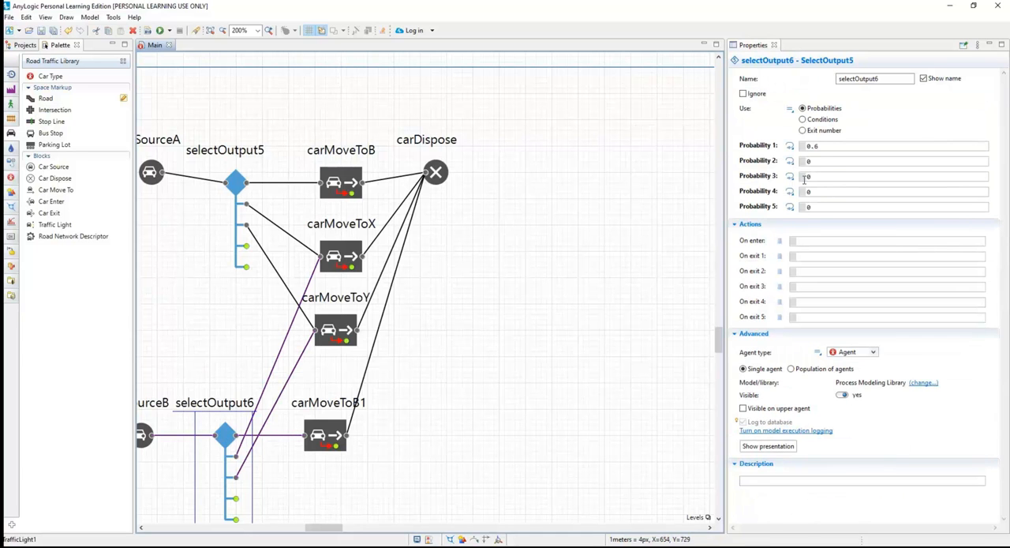
pyautogui.click(817, 162)
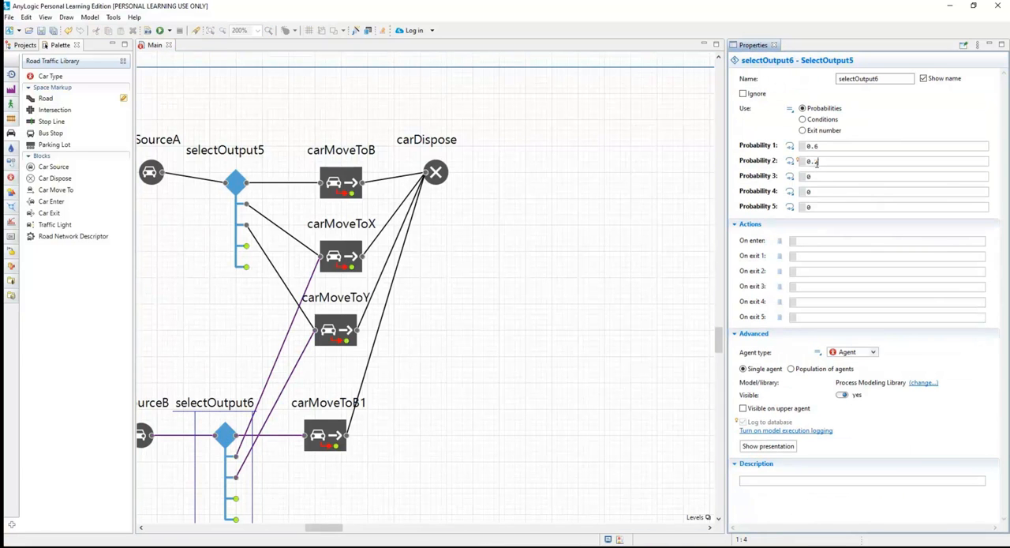
pyautogui.click(820, 178)
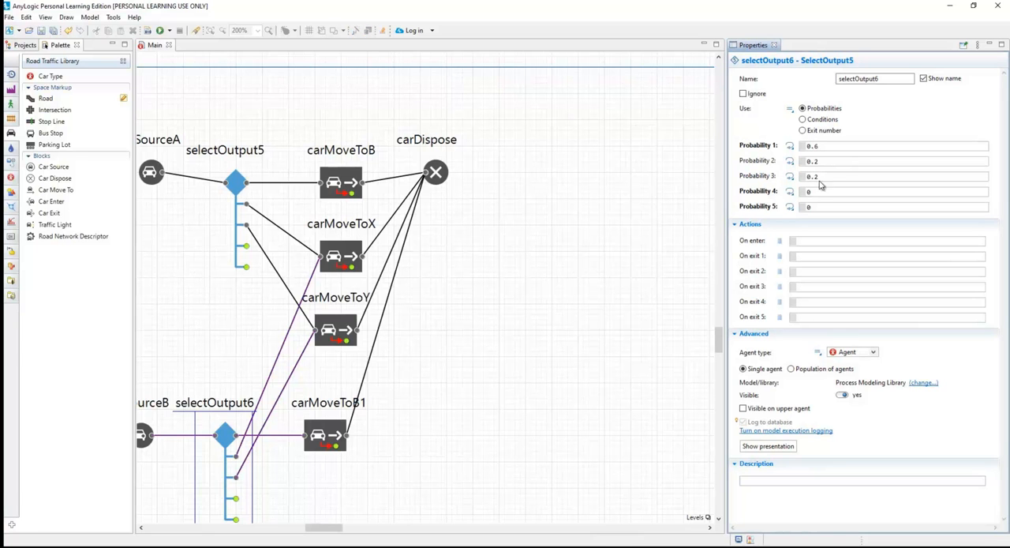
pyautogui.click(584, 261)
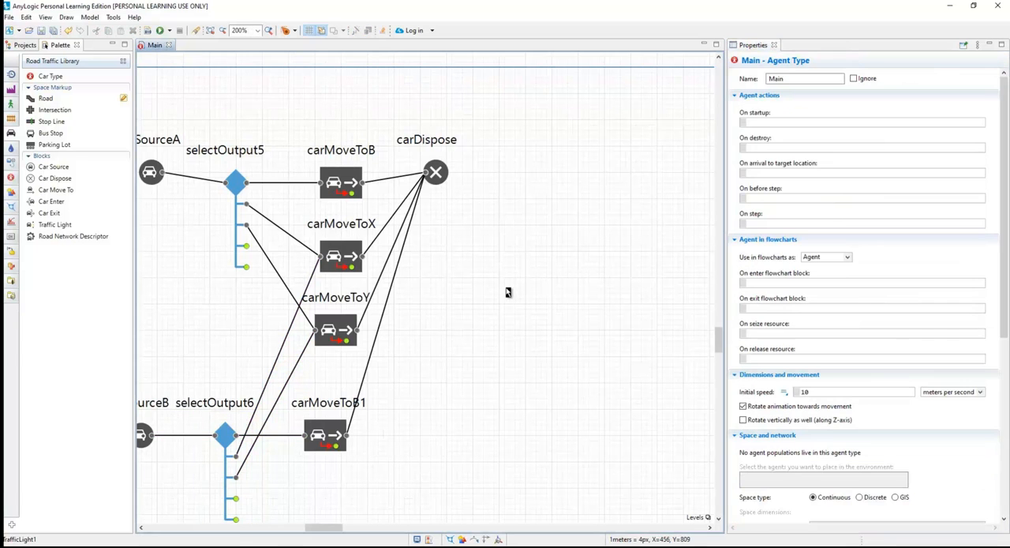
# Run the simulation at x10 speed, examine how cars from roads A and B spread through the crossroads, and close it.
pyautogui.scroll(-1, 507, 292)
pyautogui.scroll(-1, 507, 292)
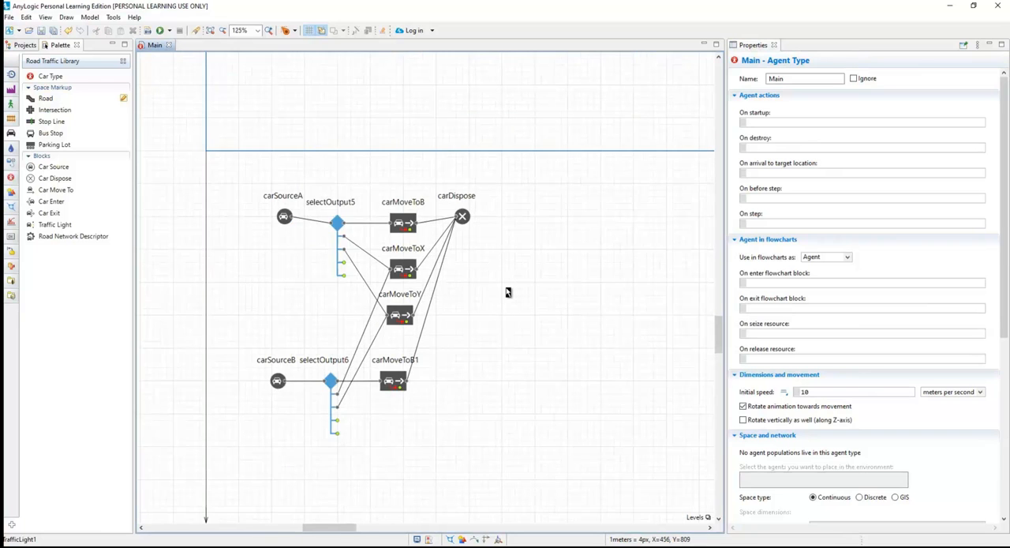
pyautogui.scroll(-1, 507, 292)
pyautogui.click(160, 31)
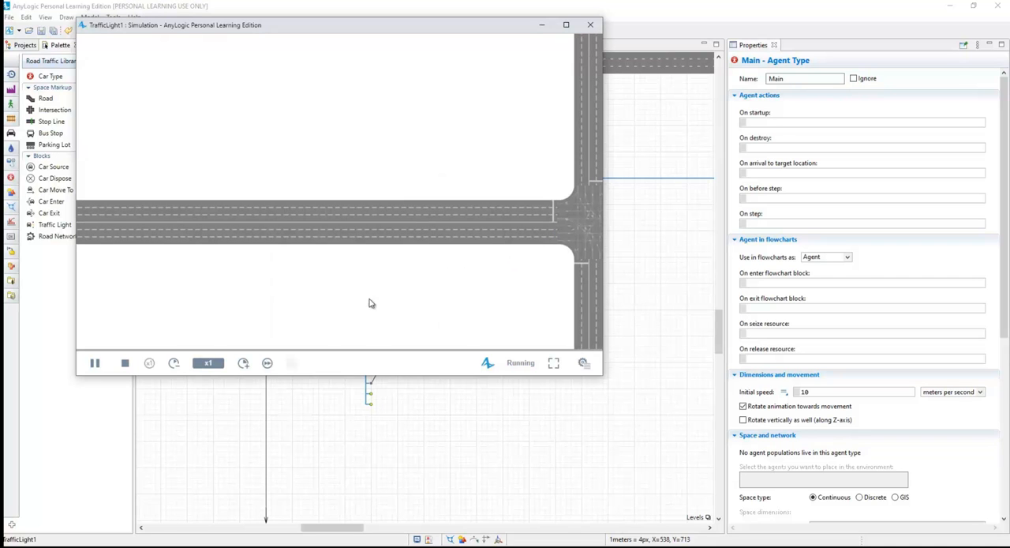
pyautogui.scroll(-3, 475, 240)
pyautogui.moveTo(502, 261); pyautogui.dragTo(448, 251)
pyautogui.click(243, 363)
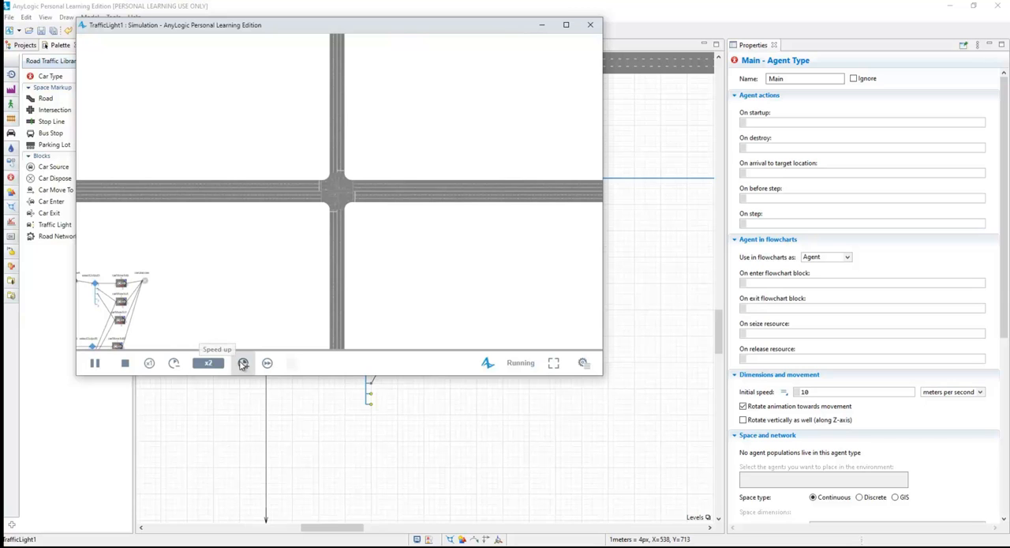
pyautogui.click(243, 363)
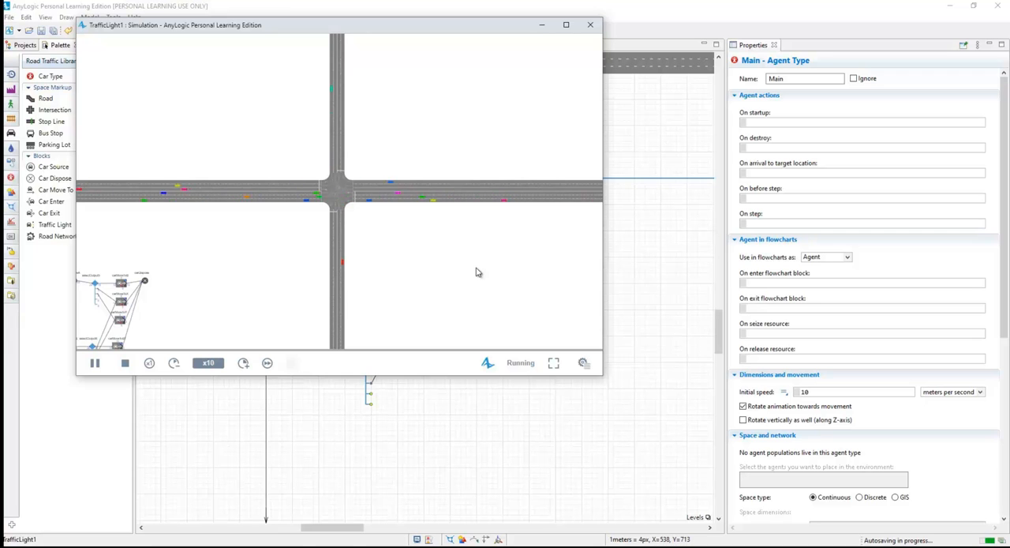
pyautogui.click(591, 25)
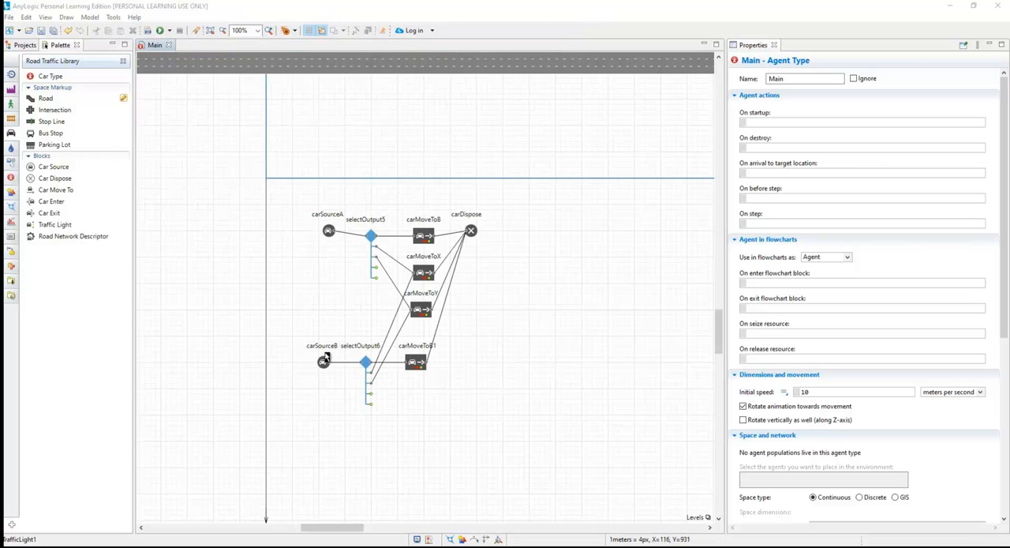
# Duplicate carSourceB together with selectOutput6 and place the copies beneath the originals.
pyautogui.click(327, 364)
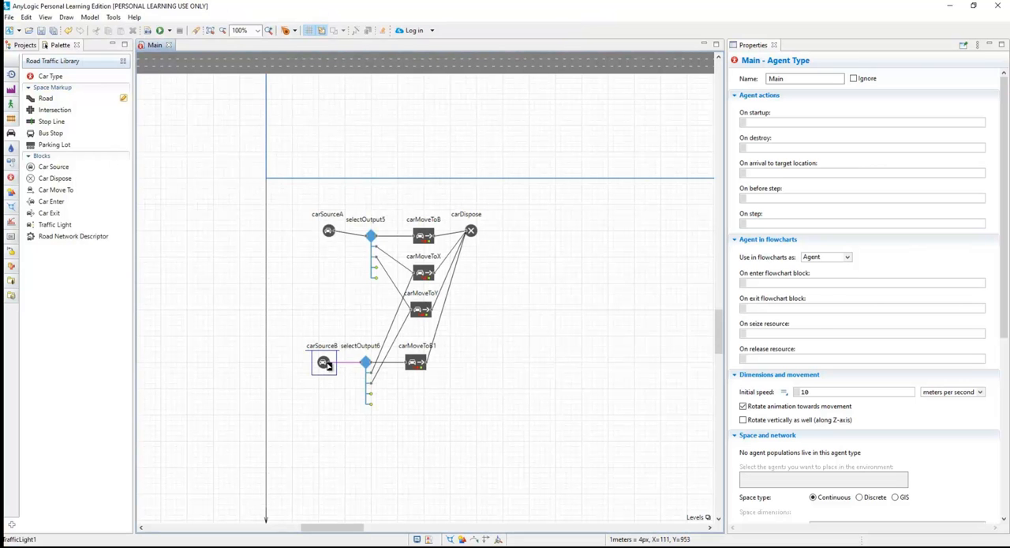
pyautogui.keyDown('shift'); pyautogui.click(368, 367); pyautogui.keyUp('shift')
pyautogui.moveTo(327, 365); pyautogui.dragTo(317, 444)
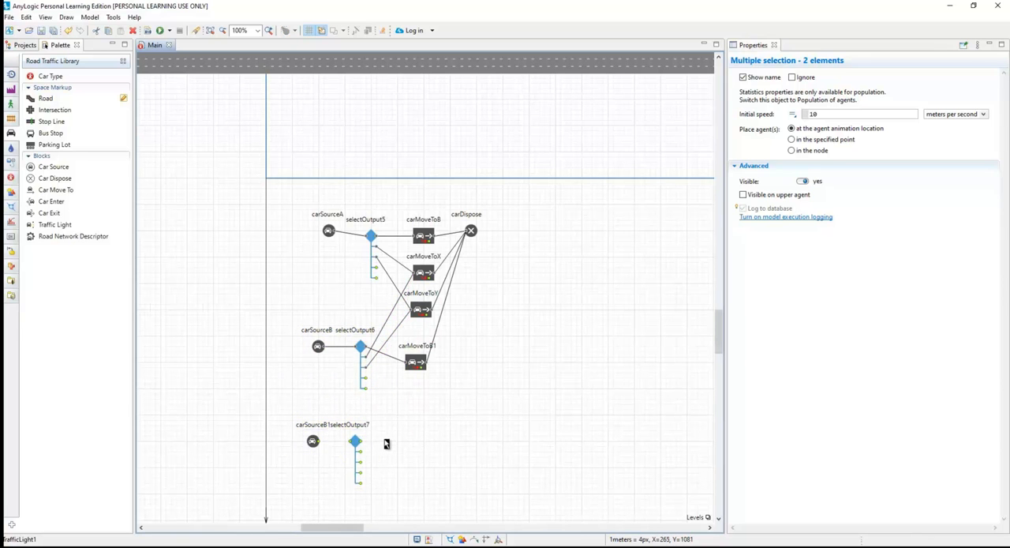
pyautogui.click(343, 439)
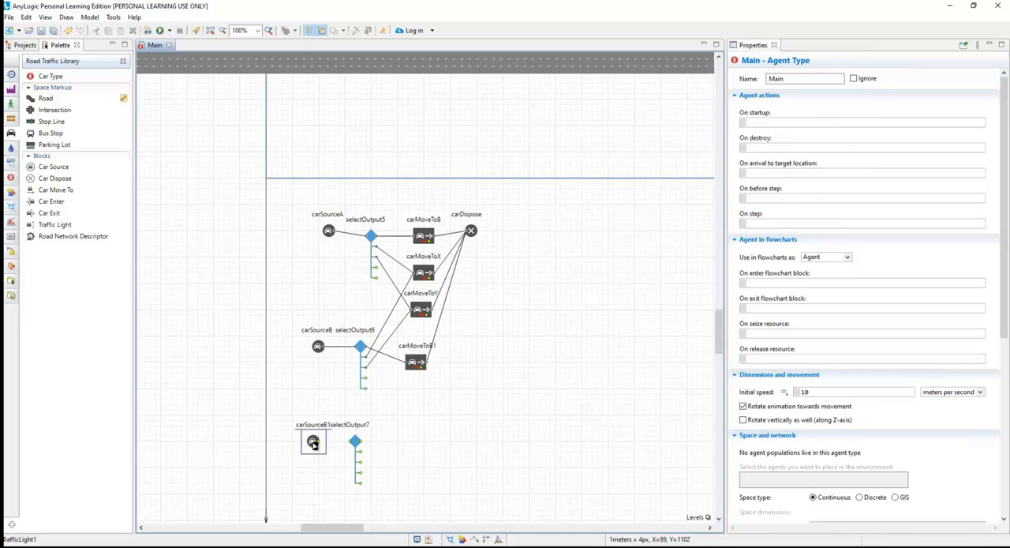
# Set the duplicated car source's road to roadX and rename it carSourceX.
pyautogui.click(901, 210)
pyautogui.click(887, 239)
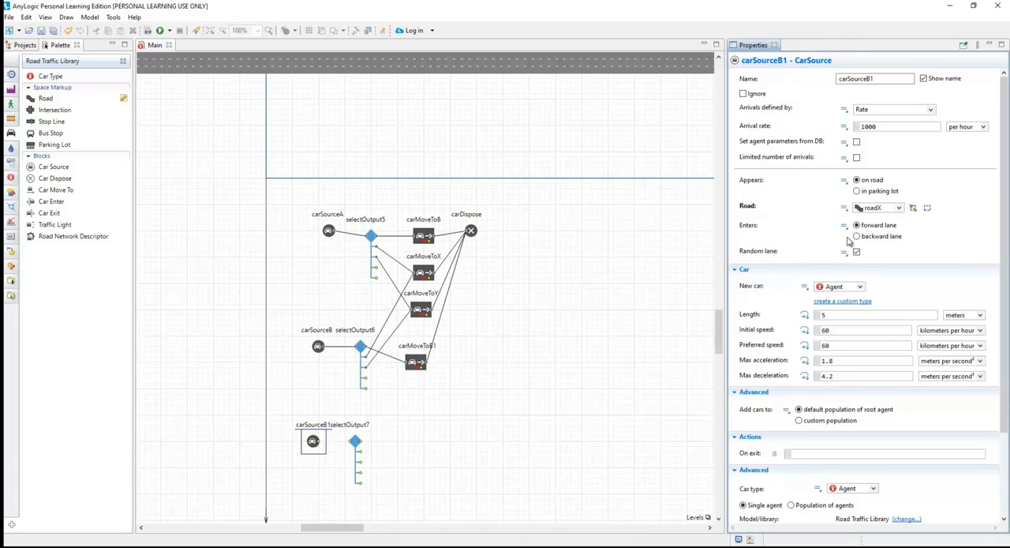
pyautogui.click(885, 79)
pyautogui.press('BackSpace')
pyautogui.press('BackSpace')
pyautogui.write('X')
pyautogui.click(539, 386)
# Move carSourceX up against selectOutput7 so that its output port connects to the selectOutput7 input.
pyautogui.moveTo(314, 444); pyautogui.dragTo(326, 446)
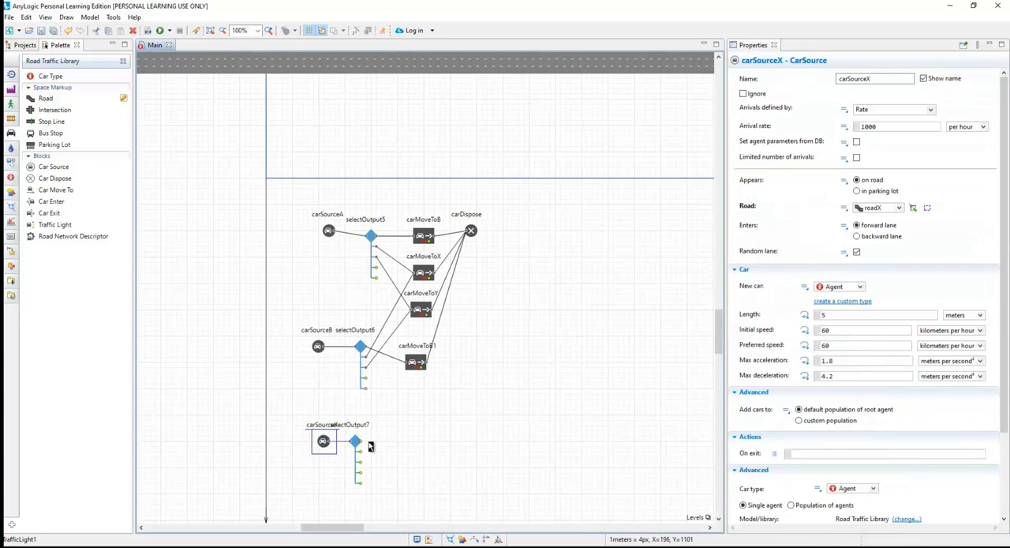
pyautogui.click(357, 444)
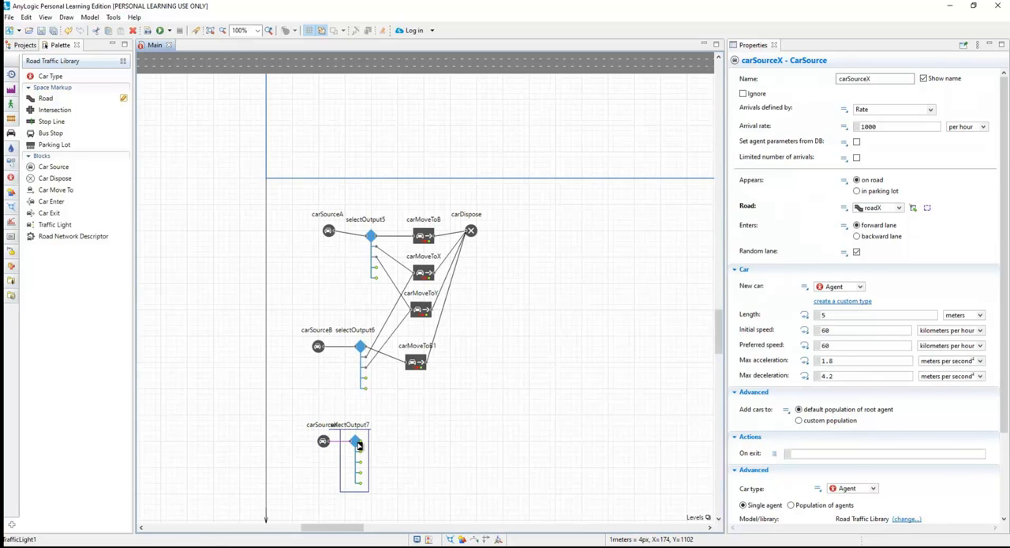
pyautogui.click(406, 439)
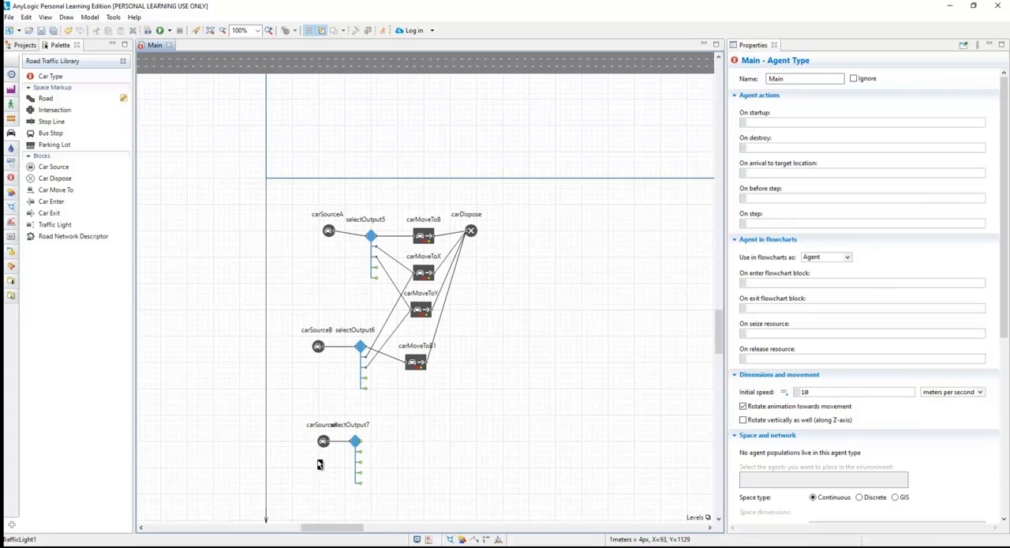
# Connect selectOutput7's first output to carMoveToY with a straight connector, and shift carSourceX further away from selectOutput7.
pyautogui.moveTo(362, 445); pyautogui.dragTo(415, 317)
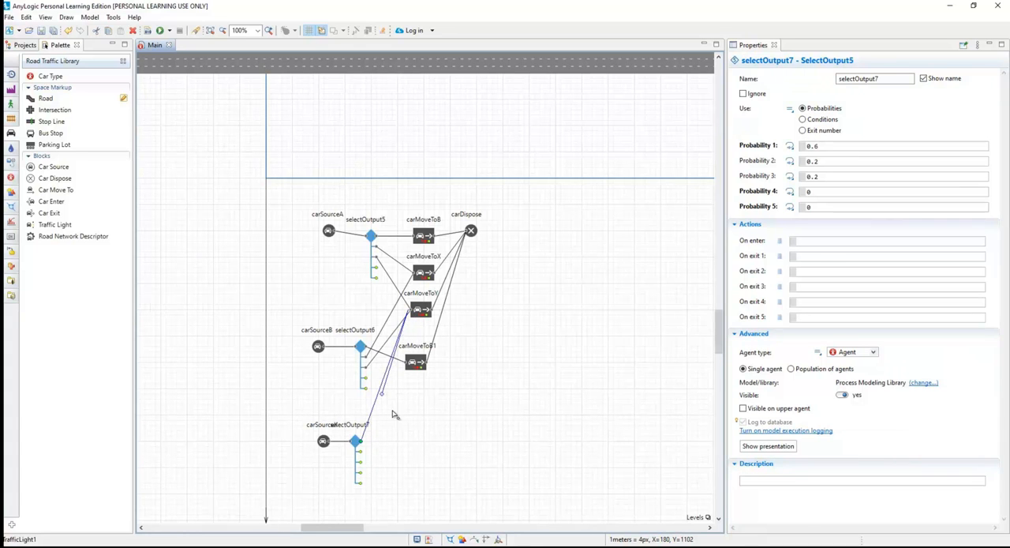
pyautogui.press('Delete')
pyautogui.scroll(2, 399, 428)
pyautogui.scroll(-2, 397, 445)
pyautogui.scroll(-2, 399, 418)
pyautogui.keyDown('ctrl'); pyautogui.scroll(3, 401, 386); pyautogui.keyUp('ctrl')
pyautogui.scroll(1, 407, 363)
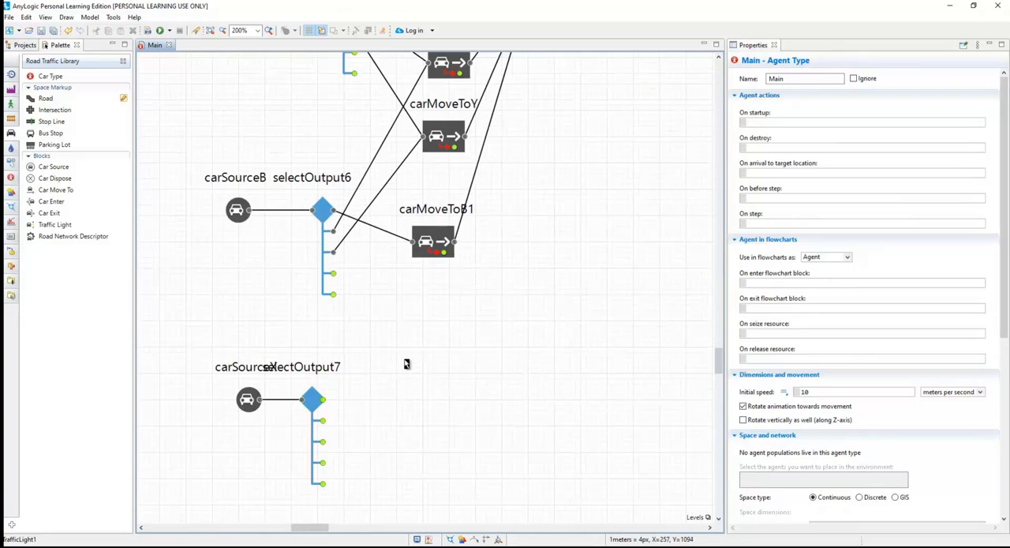
pyautogui.click(325, 407)
pyautogui.moveTo(324, 399); pyautogui.dragTo(423, 136)
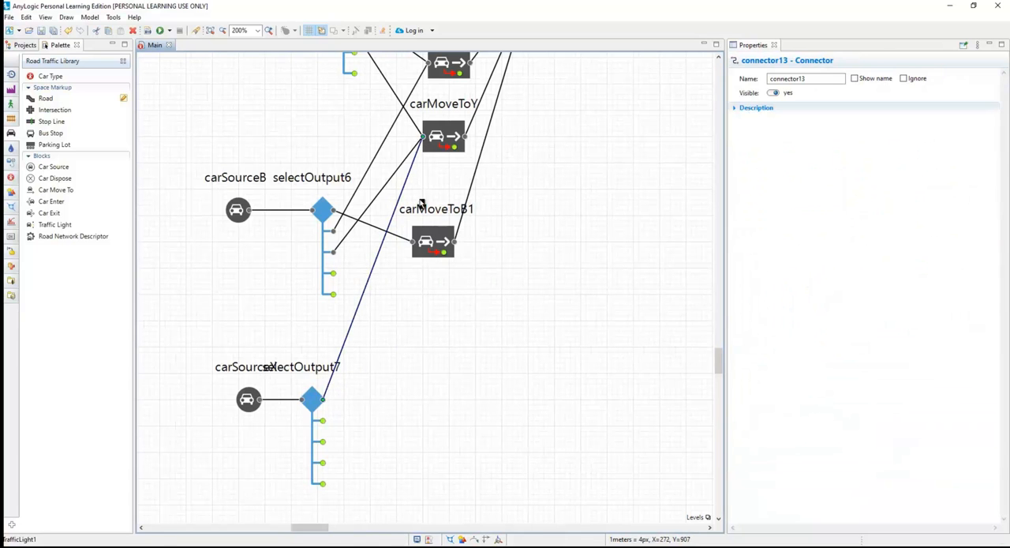
pyautogui.click(250, 371)
pyautogui.moveTo(247, 400); pyautogui.dragTo(220, 405)
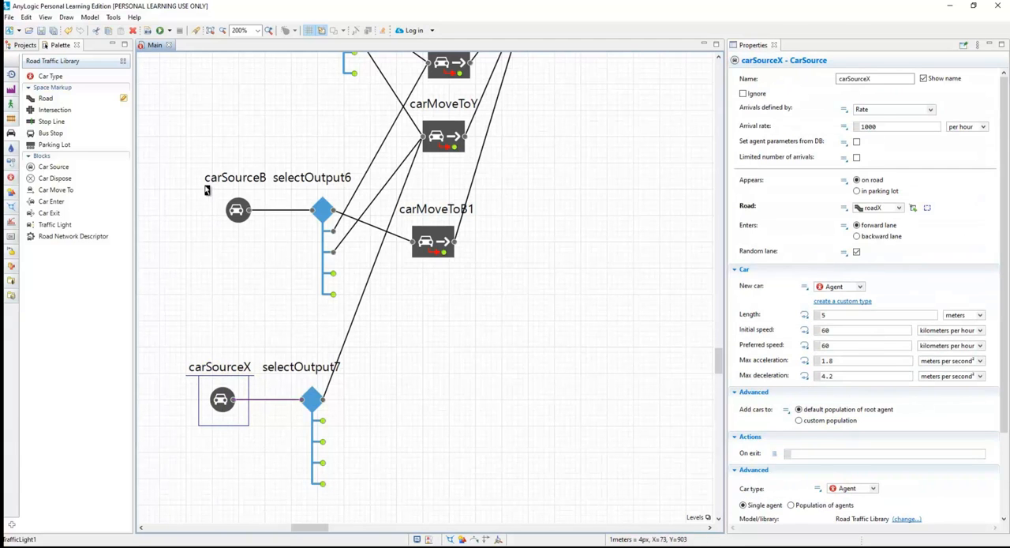
# Run the TrafficLight1 simulation at x10 speed, examine the cars arriving from road X, and close it.
pyautogui.click(161, 31)
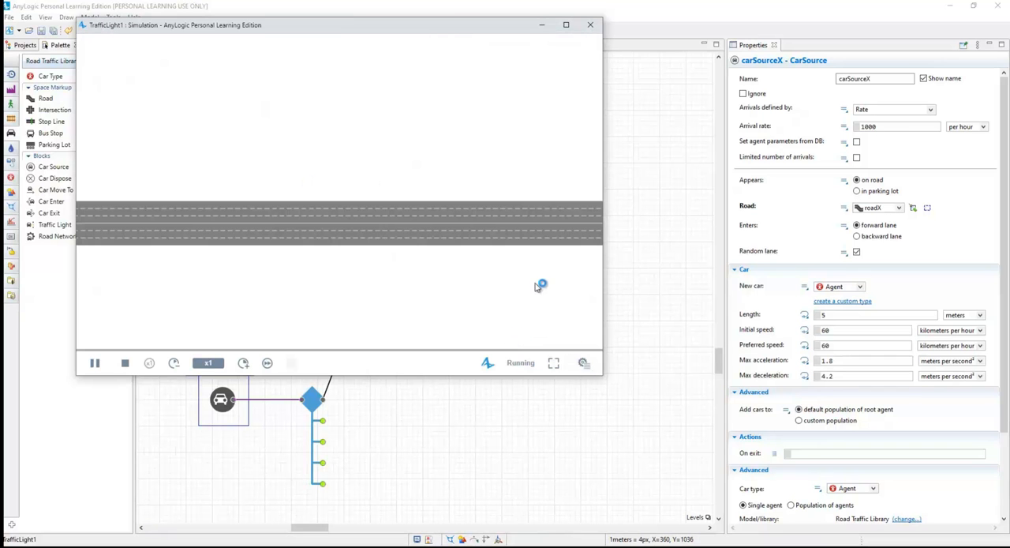
pyautogui.scroll(-5, 427, 276)
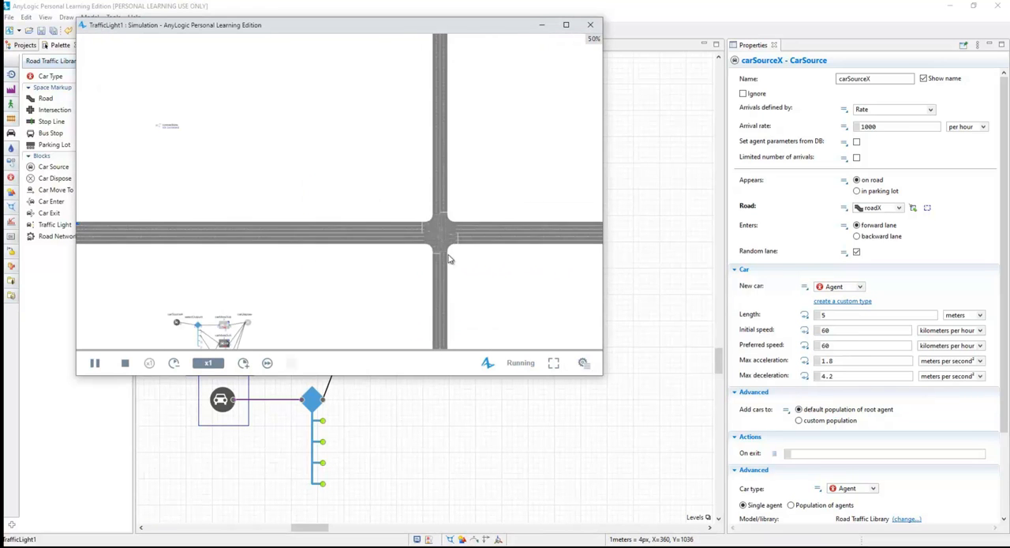
pyautogui.scroll(5, 470, 266)
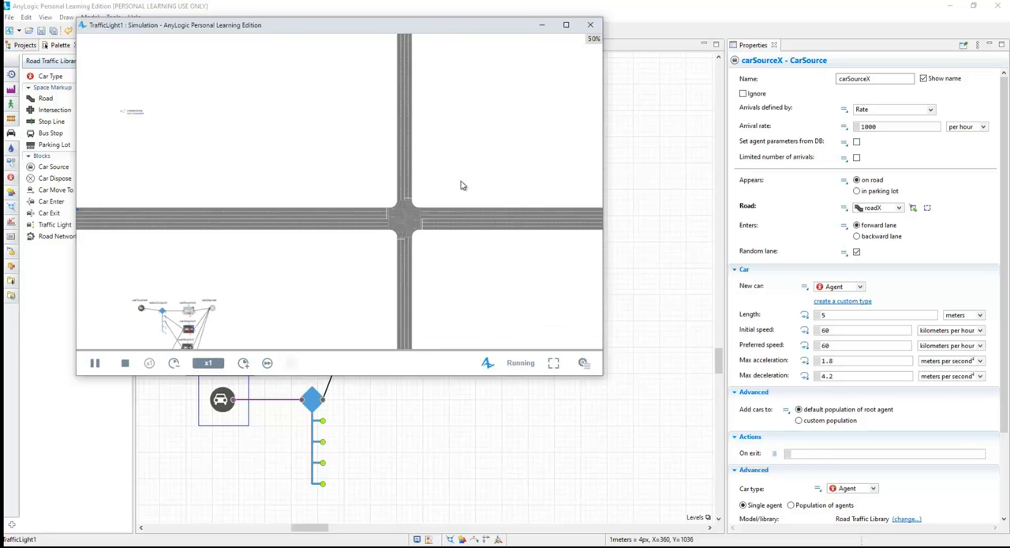
pyautogui.scroll(1, 444, 300)
pyautogui.scroll(-2, 453, 171)
pyautogui.scroll(-1, 454, 183)
pyautogui.moveTo(468, 218)
pyautogui.mouseDown()
pyautogui.moveTo(463, 210)
pyautogui.moveTo(455, 266)
pyautogui.moveTo(450, 210)
pyautogui.mouseUp()
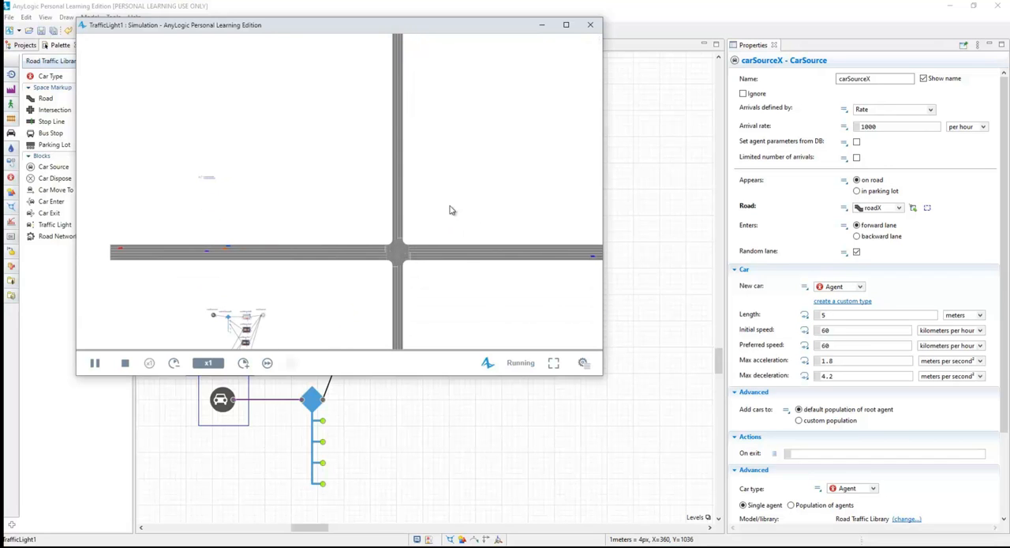
pyautogui.click(243, 362)
pyautogui.click(243, 363)
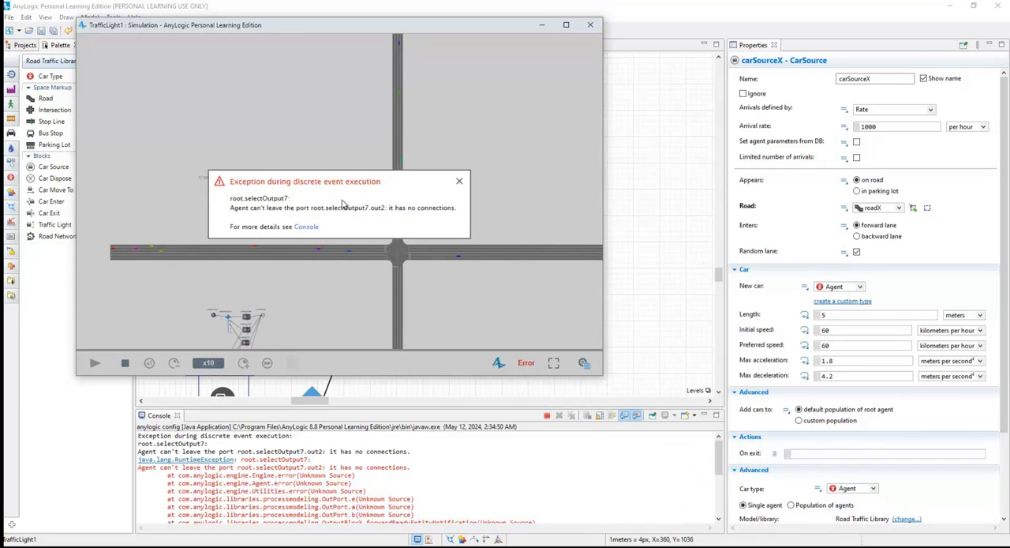
pyautogui.click(460, 183)
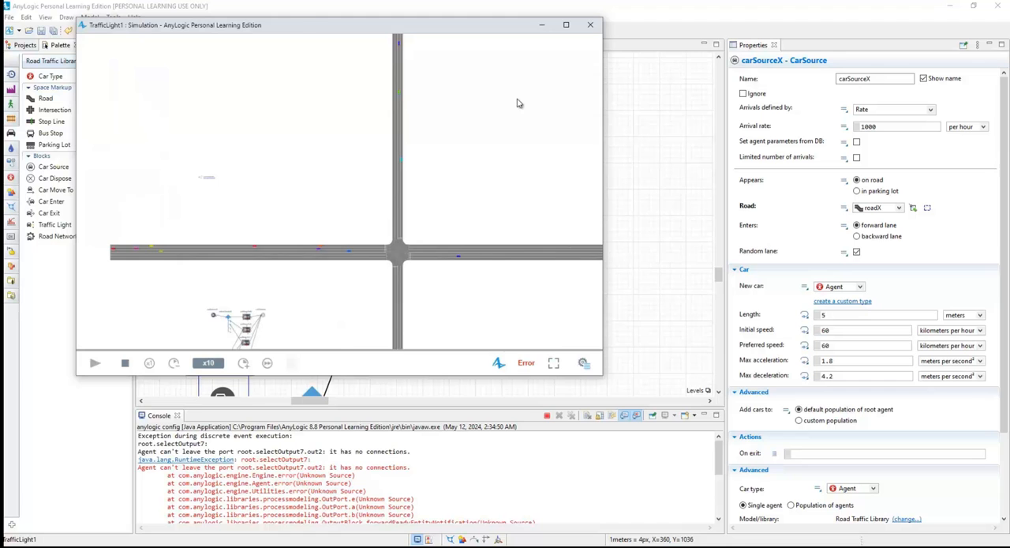
pyautogui.click(591, 24)
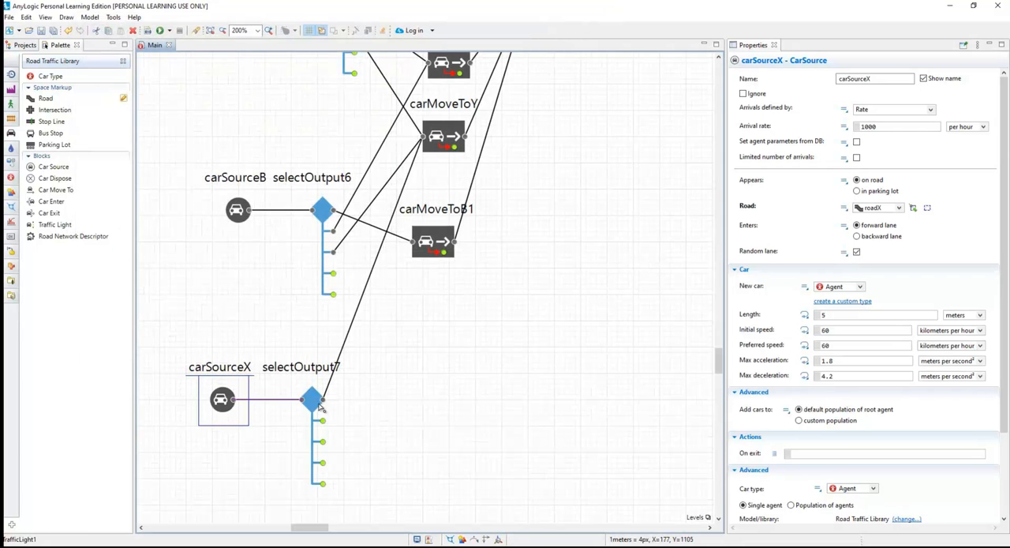
# Connect selectOutput7's second output to carMoveToB1 and its third output to carMoveToB.
pyautogui.click(388, 408)
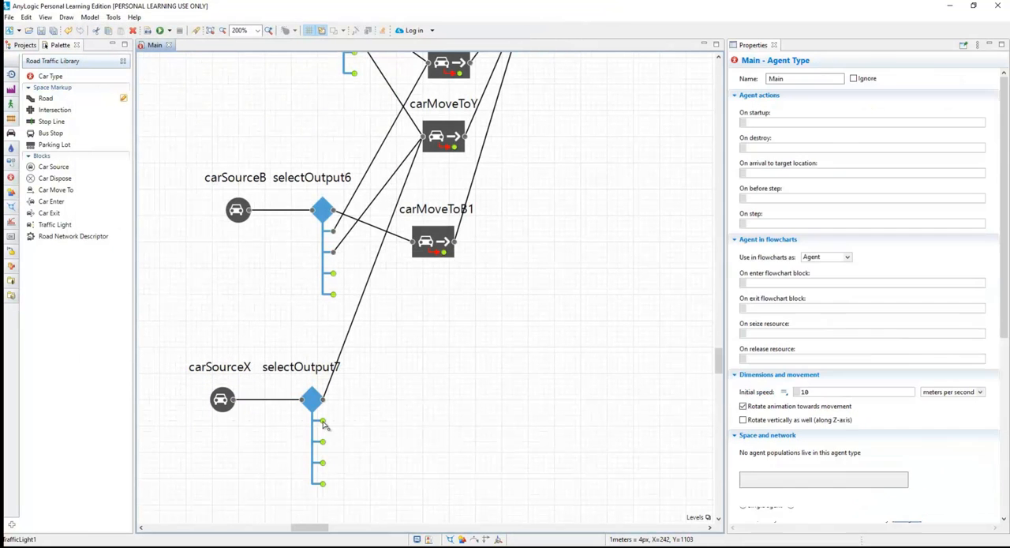
pyautogui.doubleClick(322, 422)
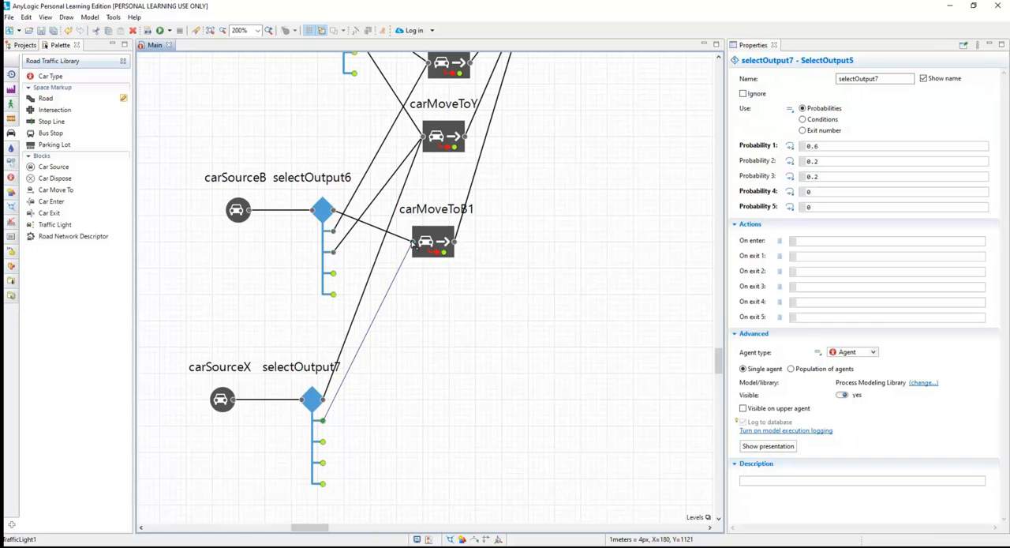
pyautogui.click(413, 245)
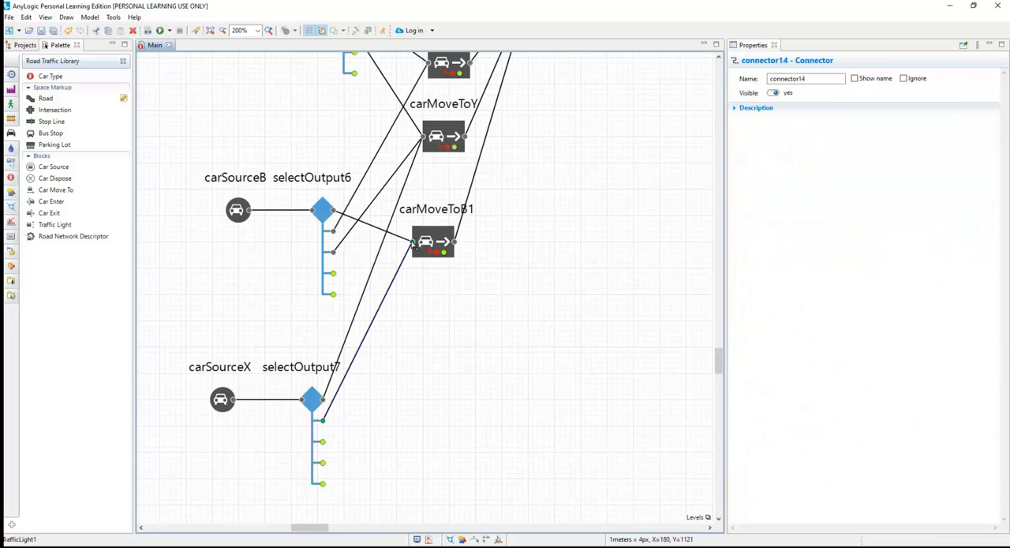
pyautogui.click(323, 447)
pyautogui.doubleClick(324, 444)
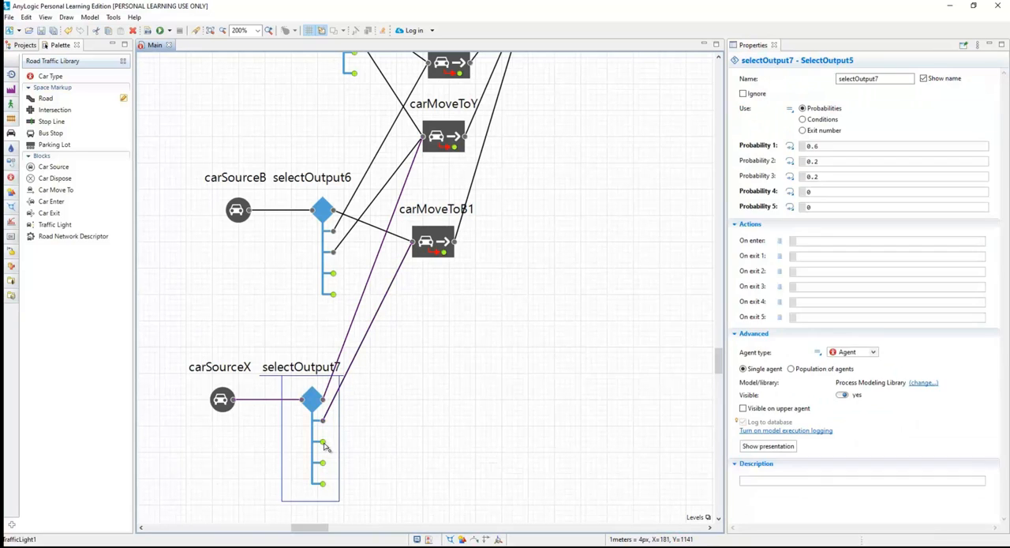
pyautogui.scroll(4, 401, 311)
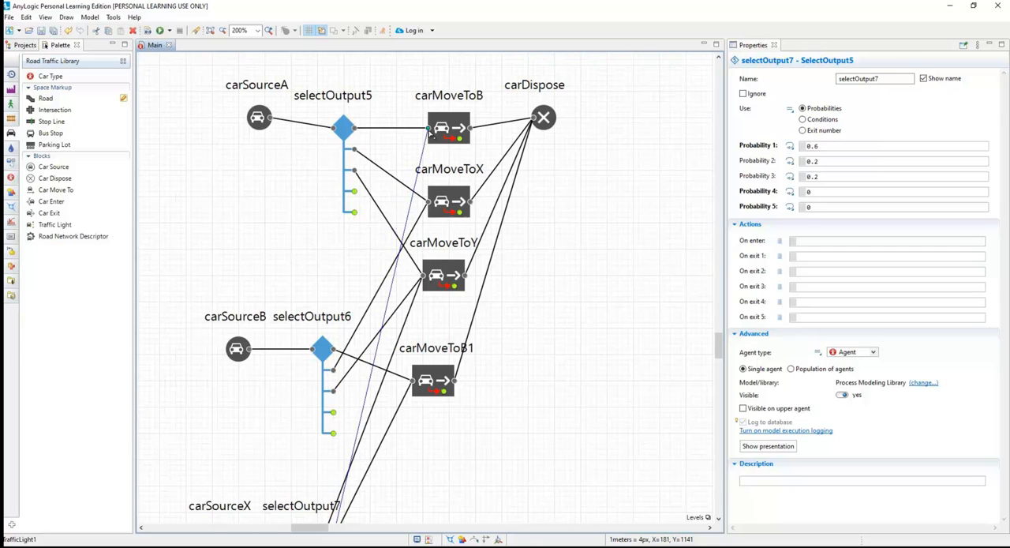
pyautogui.click(428, 129)
# Rename the carMoveToB1 block as carMoveToA.
pyautogui.click(432, 382)
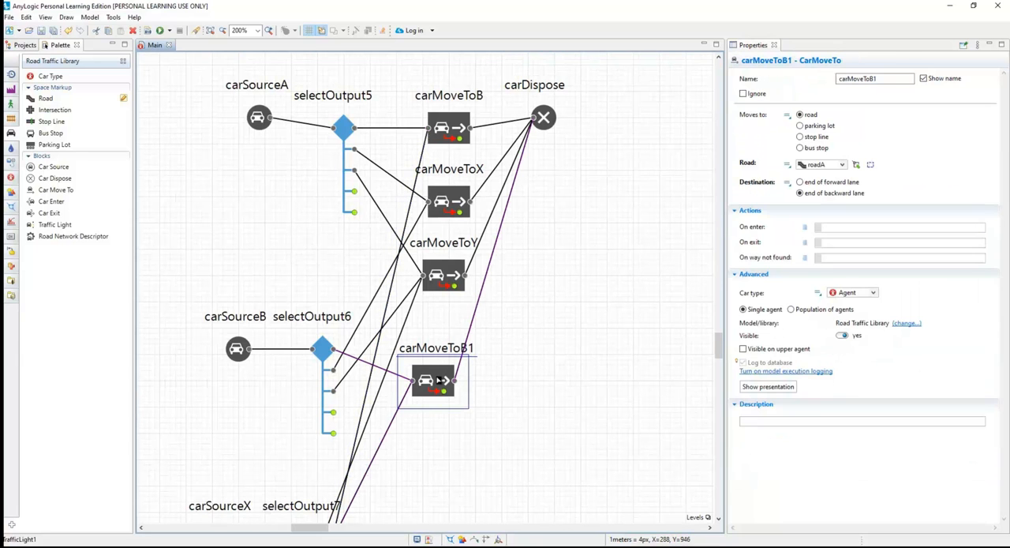
pyautogui.click(881, 78)
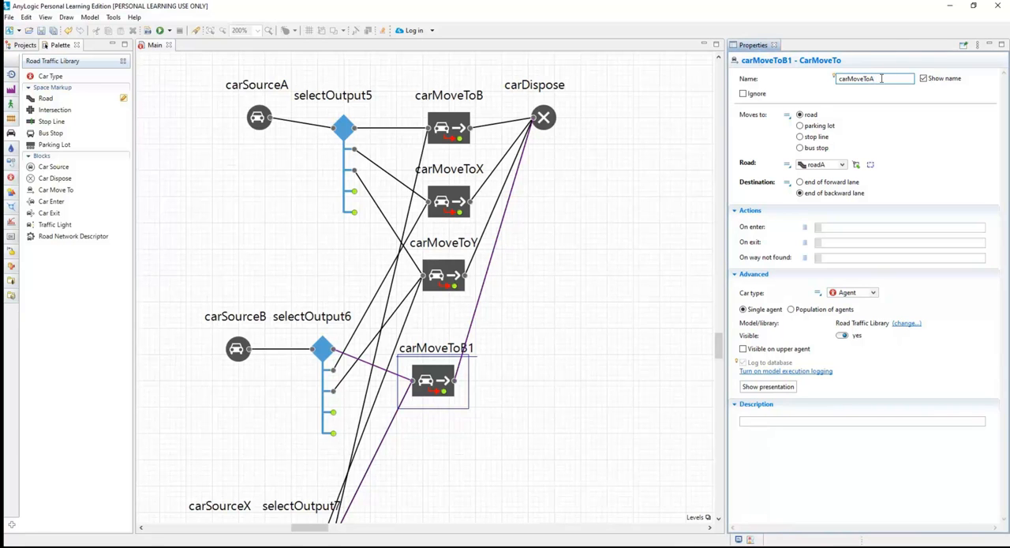
pyautogui.write('A')
pyautogui.click(550, 335)
pyautogui.scroll(-2, 548, 343)
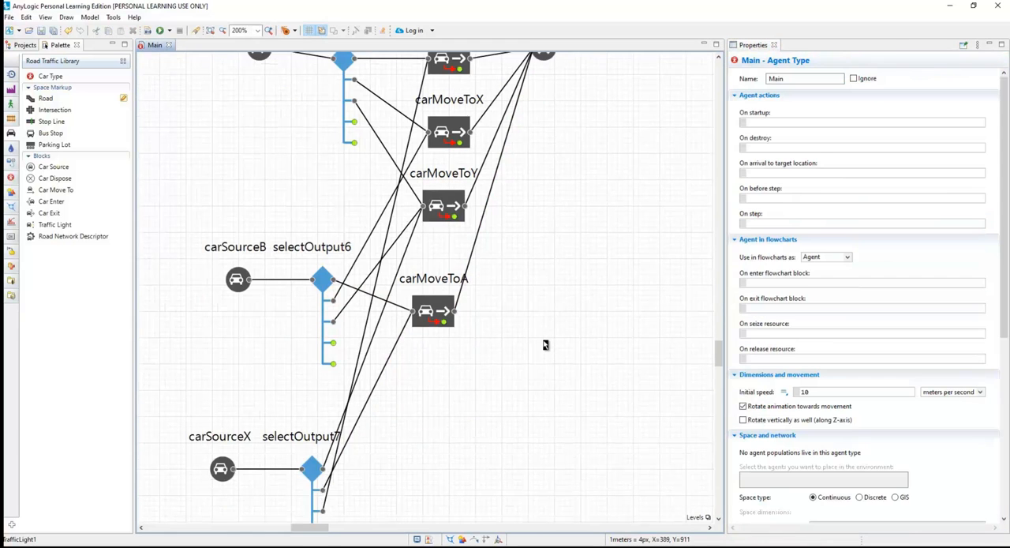
# Run the simulation at x25 speed, examine how cars from roads A, B and X pass the crossroads, and close it.
pyautogui.click(160, 30)
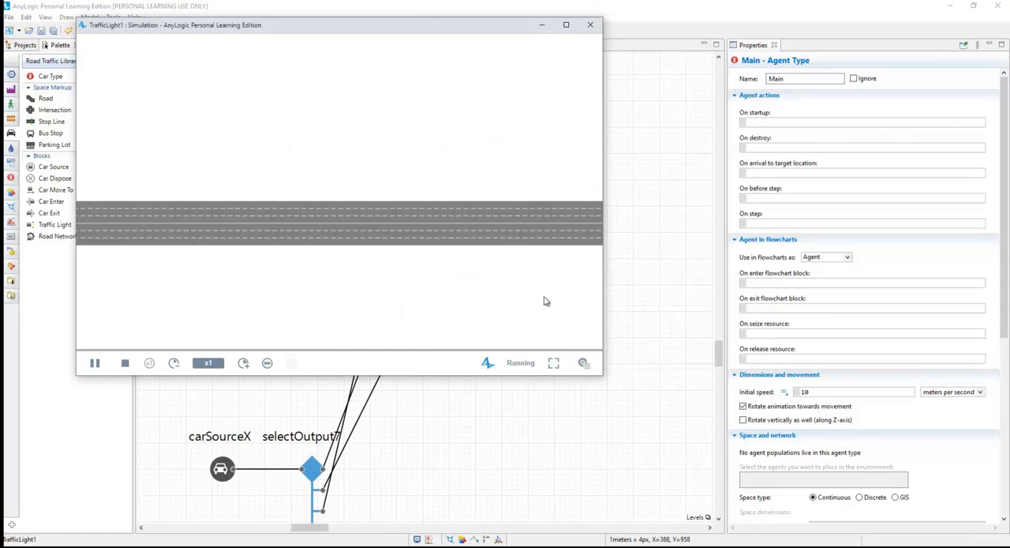
pyautogui.scroll(-5, 541, 300)
pyautogui.moveTo(532, 286); pyautogui.dragTo(440, 288)
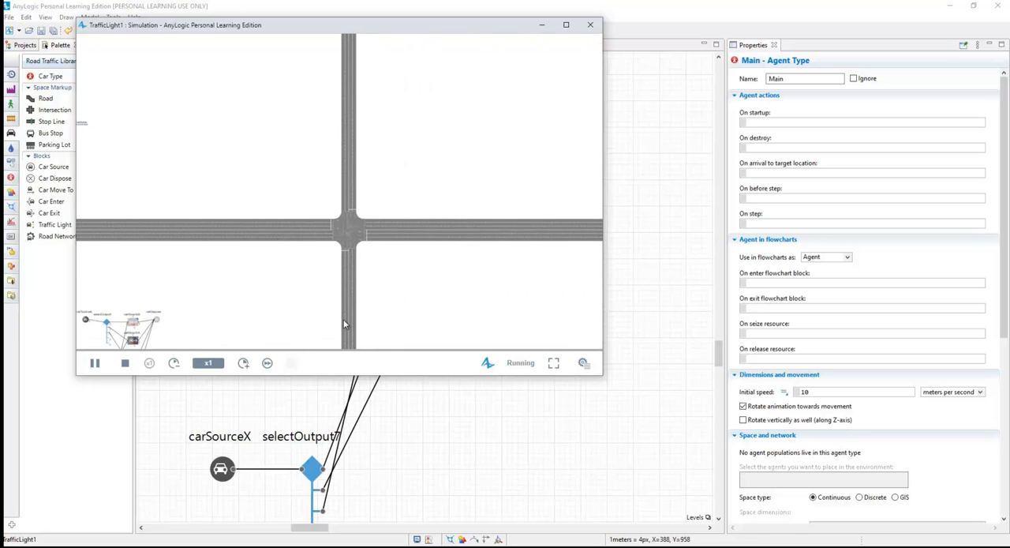
pyautogui.click(246, 365)
pyautogui.click(245, 365)
pyautogui.click(244, 364)
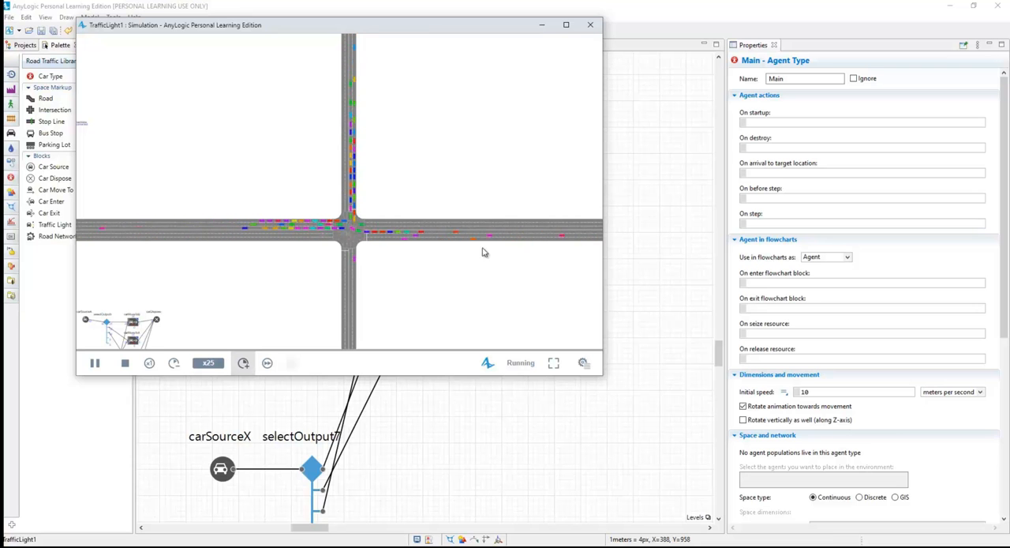
pyautogui.click(591, 25)
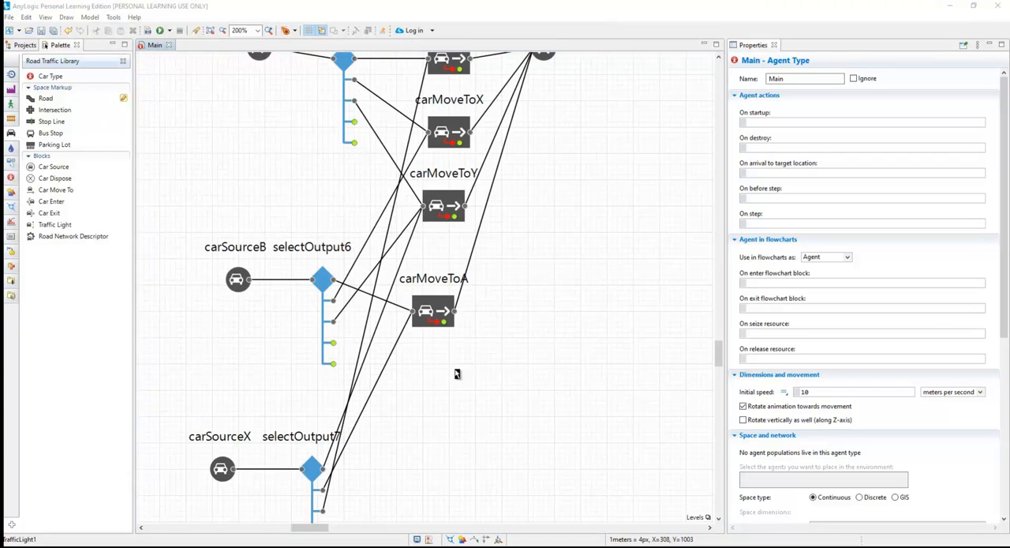
# Duplicate carSourceX together with selectOutput7 and place the copies beneath the originals.
pyautogui.scroll(-3, 421, 416)
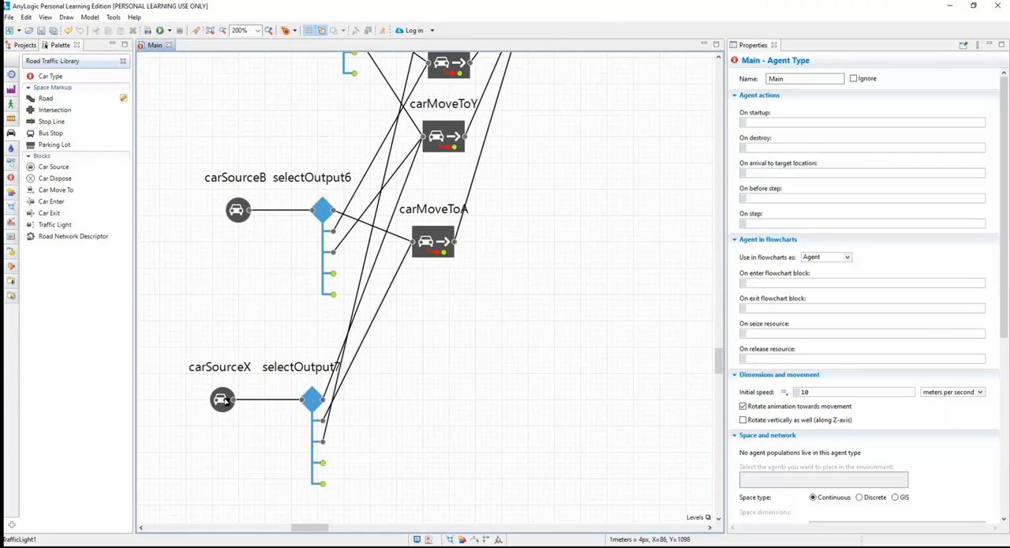
pyautogui.keyDown('ctrl'); pyautogui.click(312, 402); pyautogui.keyUp('ctrl')
pyautogui.moveTo(239, 405); pyautogui.dragTo(434, 478)
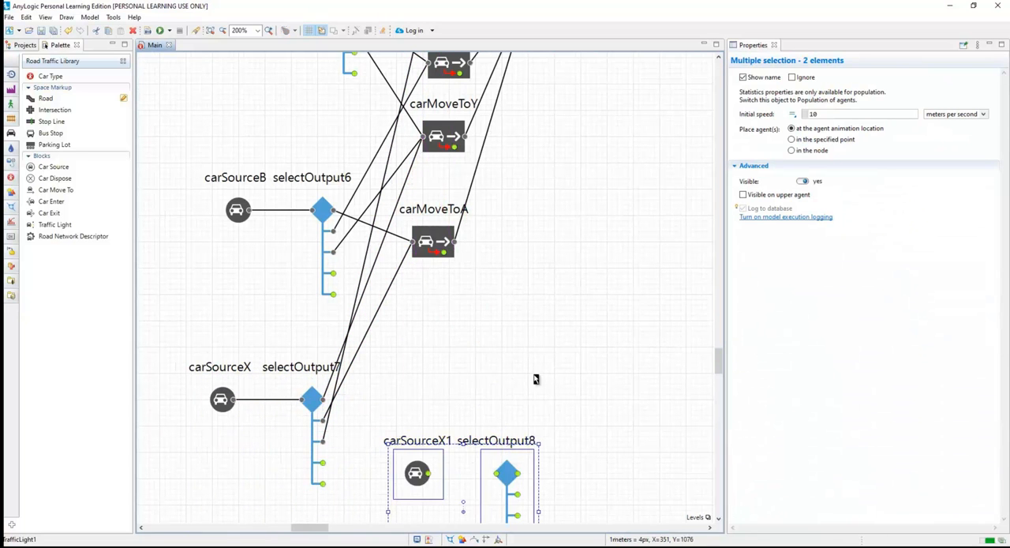
pyautogui.scroll(-6, 570, 389)
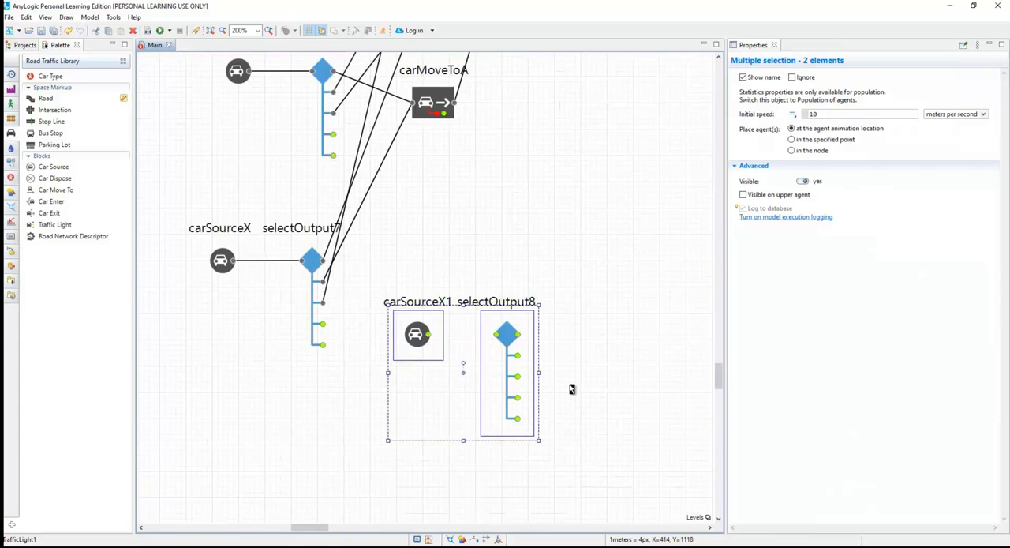
pyautogui.moveTo(422, 281); pyautogui.dragTo(265, 335)
pyautogui.click(273, 297)
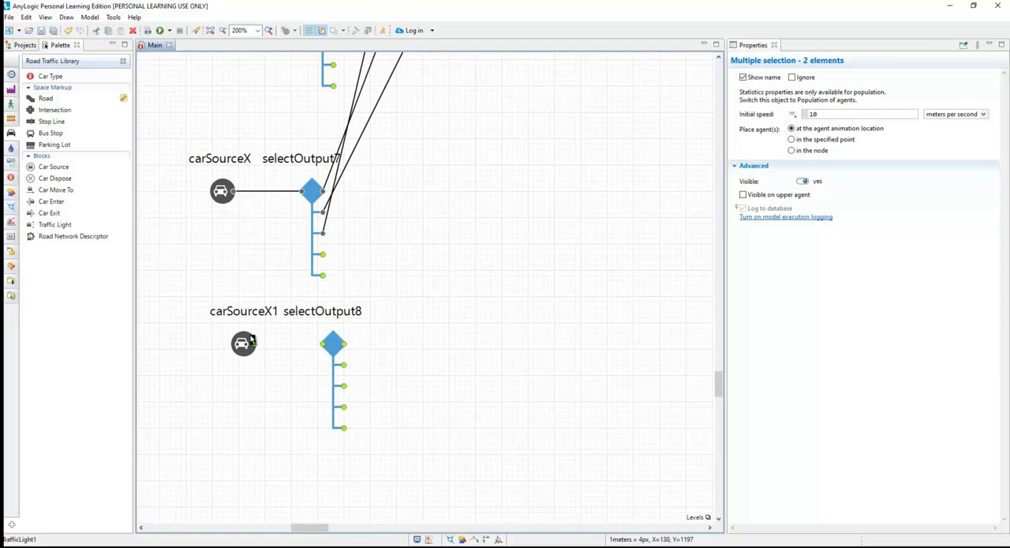
# Assign roadY to the duplicated car source carSourceX1 and rename the block as carSourceY.
pyautogui.click(245, 348)
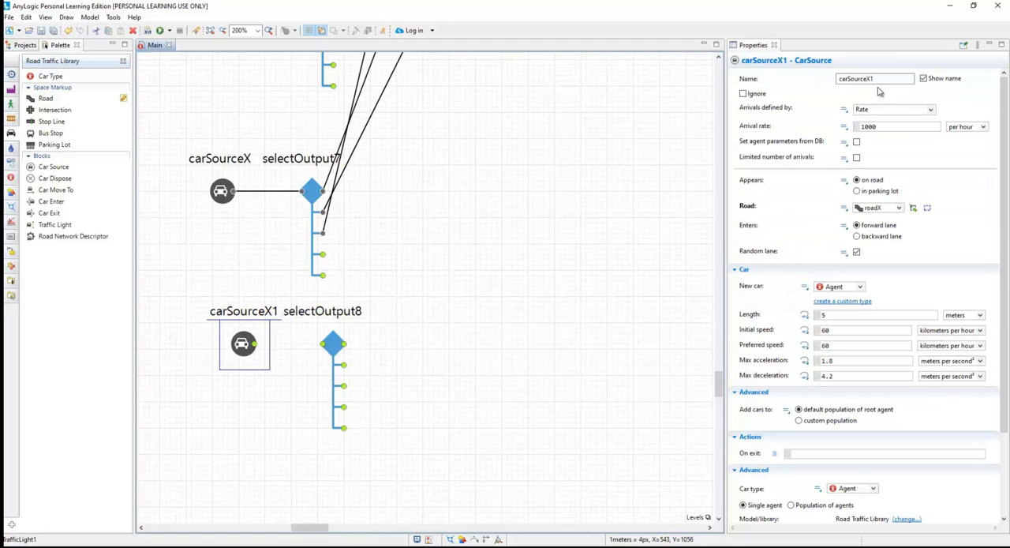
pyautogui.click(899, 208)
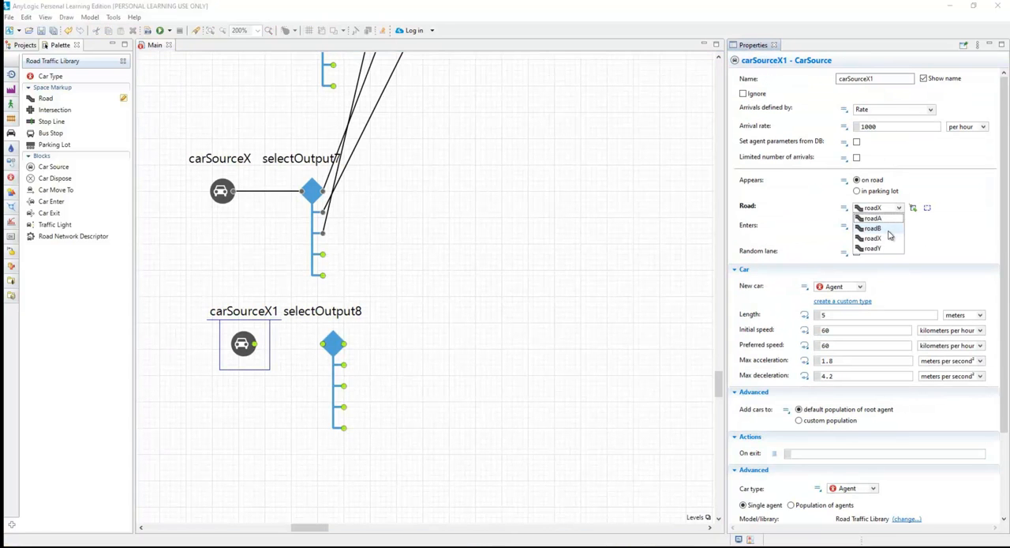
pyautogui.click(874, 247)
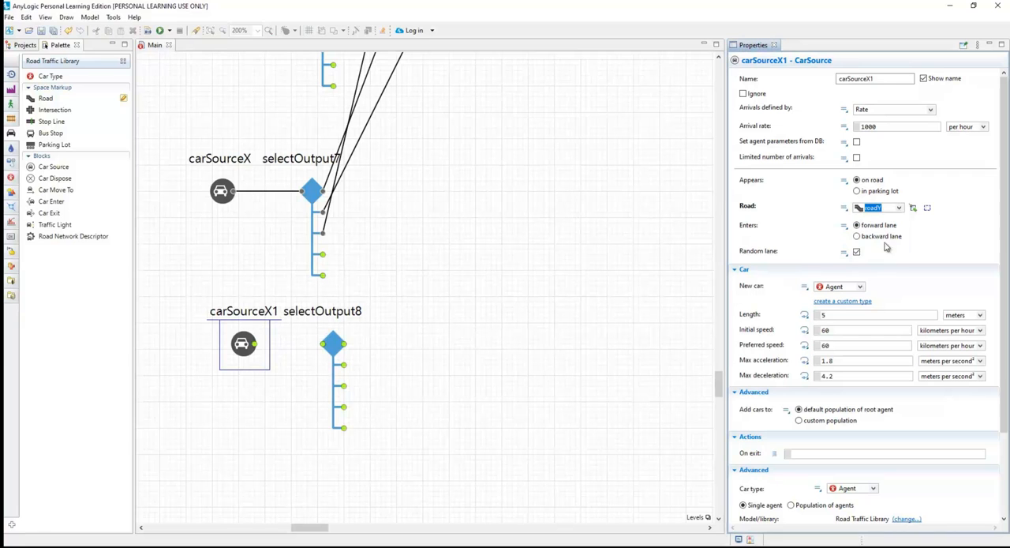
pyautogui.click(882, 79)
pyautogui.press('BackSpace')
pyautogui.press('BackSpace')
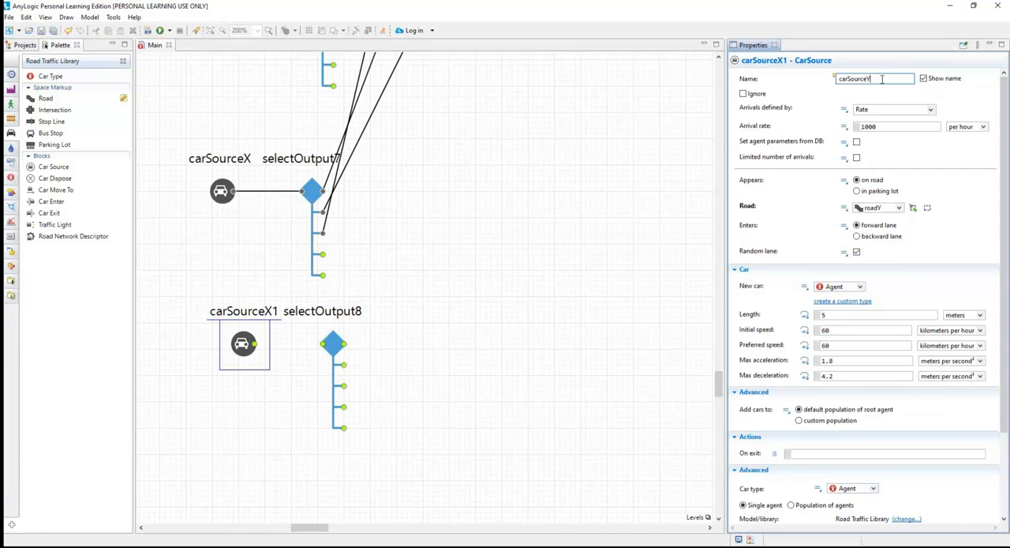
pyautogui.click(558, 287)
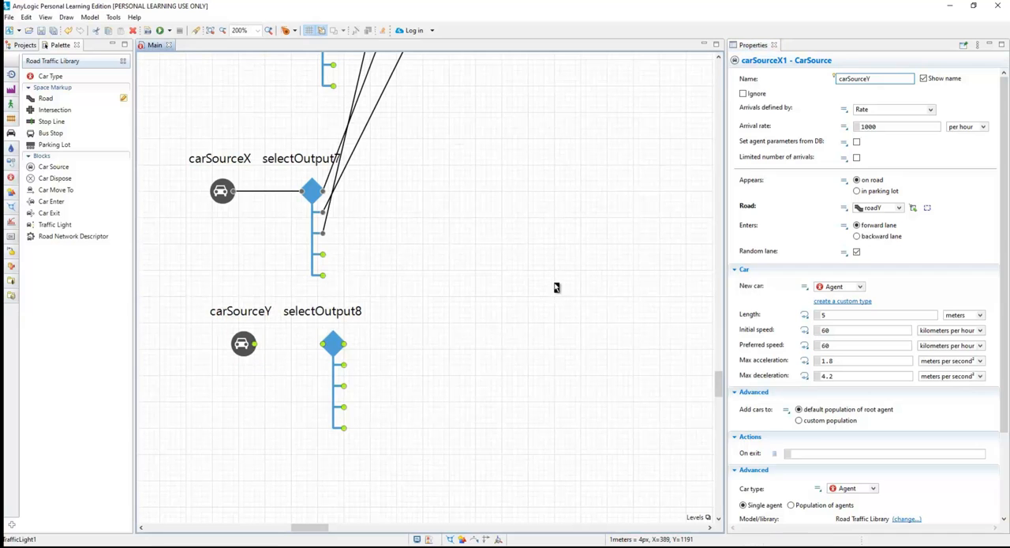
# Connect carSourceY to selectOutput8 and selectOutput8's first output to carMoveToX.
pyautogui.moveTo(247, 348); pyautogui.dragTo(265, 352)
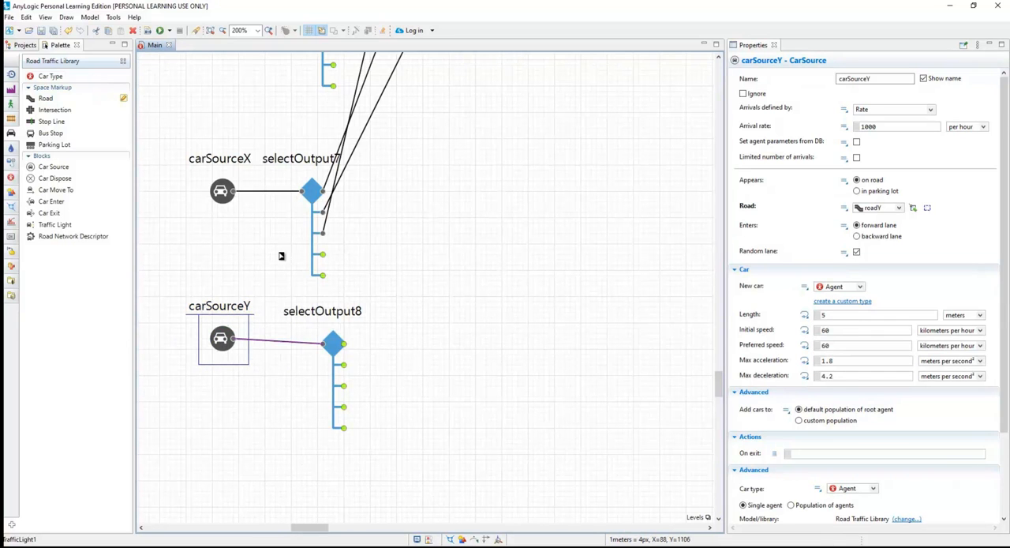
pyautogui.click(345, 347)
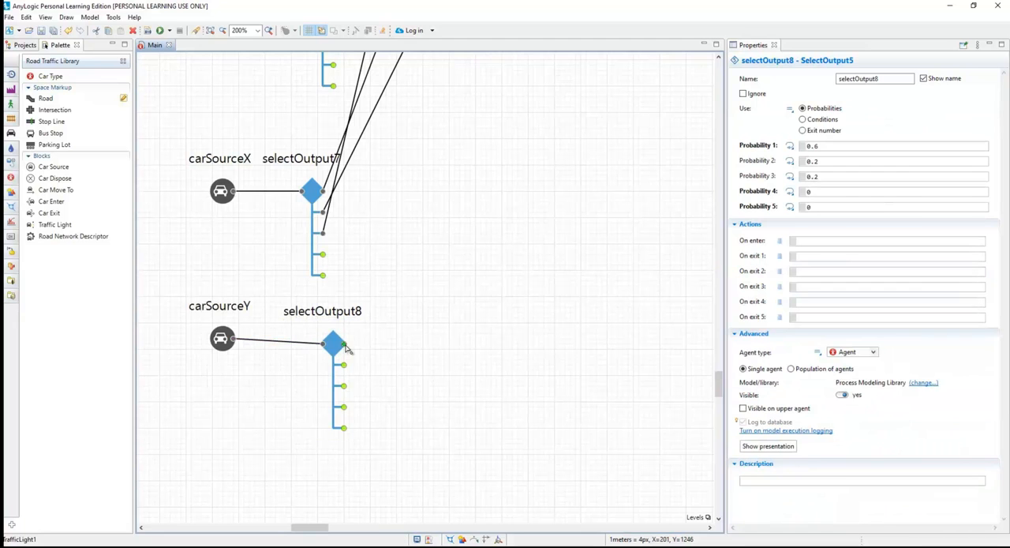
pyautogui.scroll(5, 433, 261)
pyautogui.scroll(1, 433, 261)
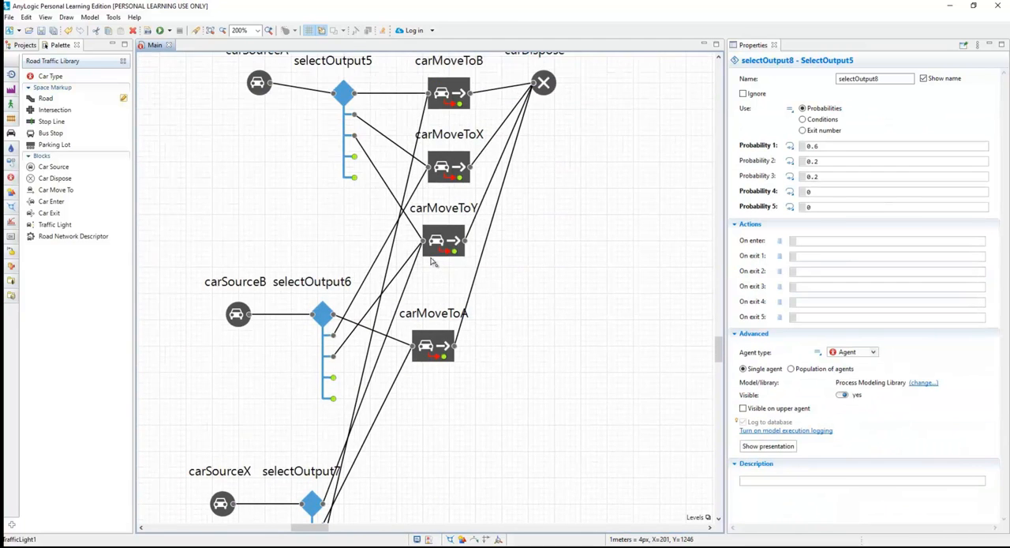
pyautogui.click(428, 168)
pyautogui.scroll(-6, 460, 311)
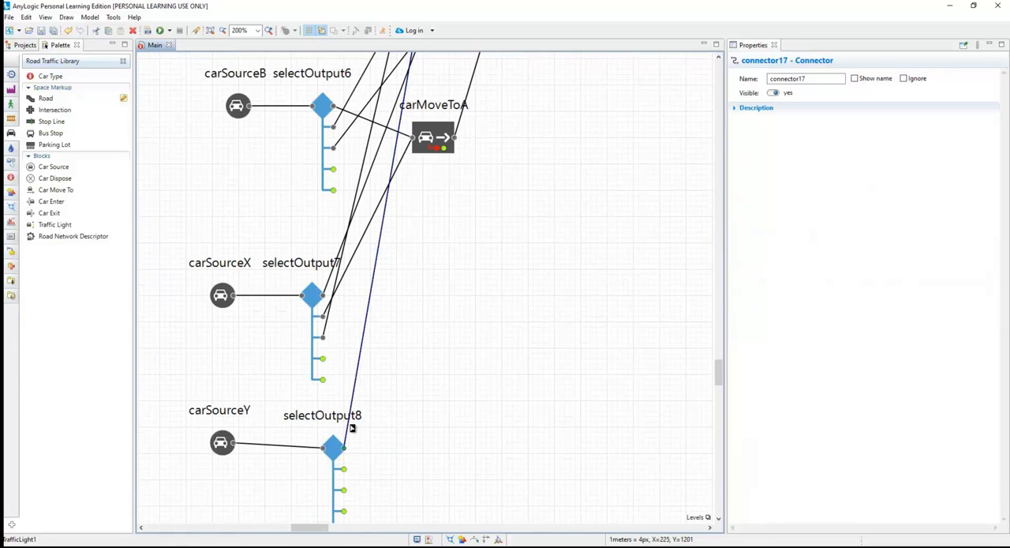
# Connect selectOutput8's second output to carMoveToA.
pyautogui.click(346, 474)
pyautogui.doubleClick(344, 468)
pyautogui.scroll(5, 435, 240)
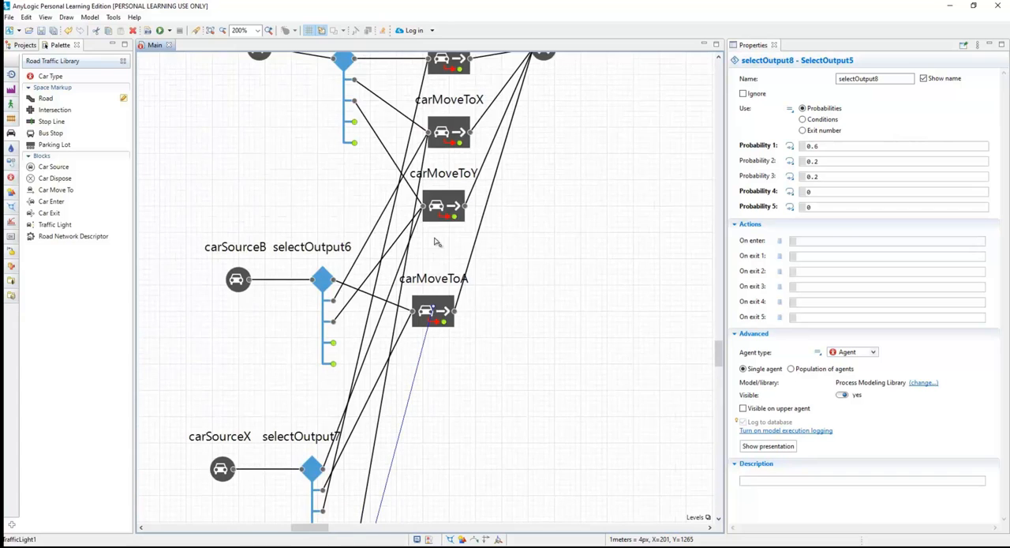
pyautogui.scroll(1, 437, 243)
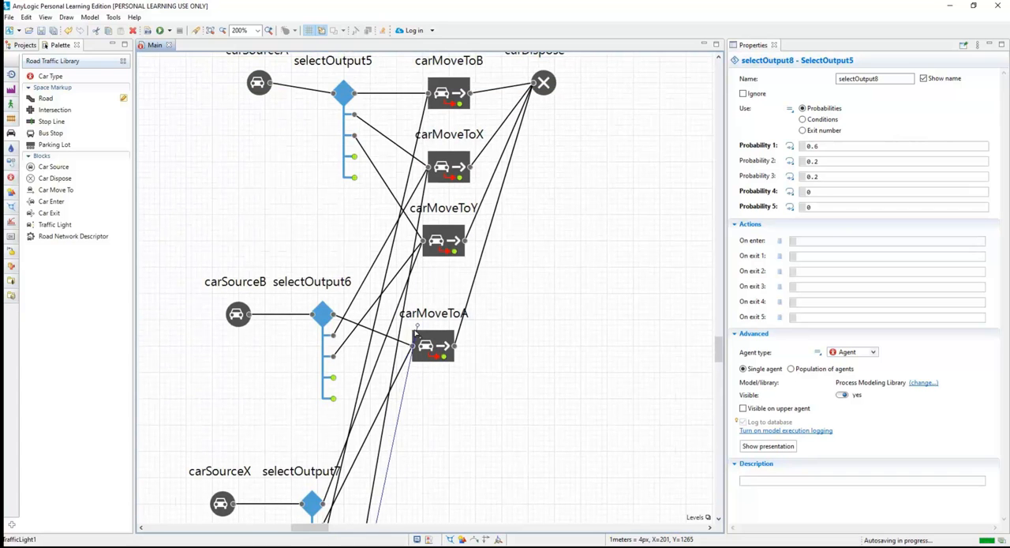
pyautogui.click(412, 345)
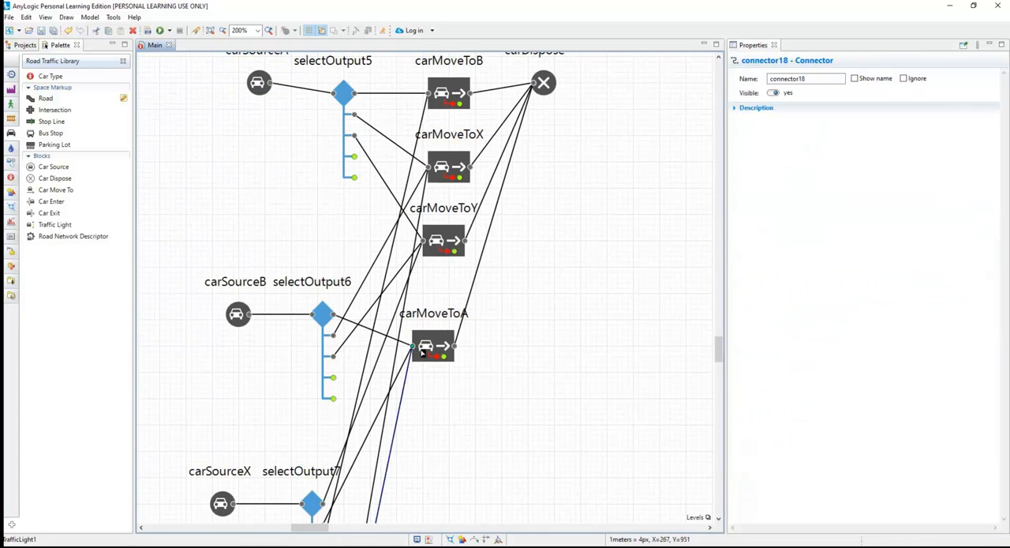
# Connect selectOutput8's third output to carMoveToB.
pyautogui.scroll(-7, 439, 356)
pyautogui.doubleClick(345, 457)
pyautogui.scroll(4, 444, 339)
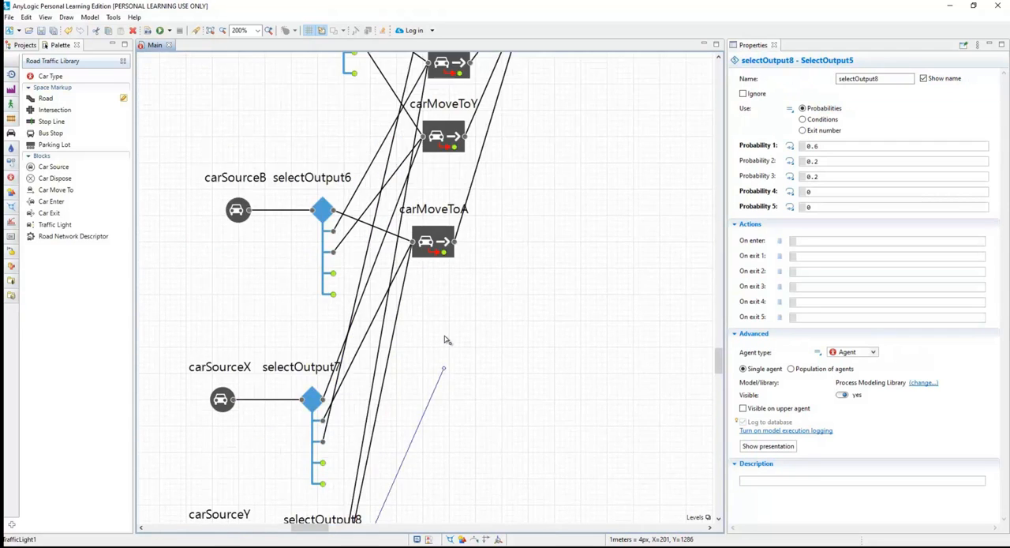
pyautogui.scroll(5, 444, 340)
pyautogui.click(429, 163)
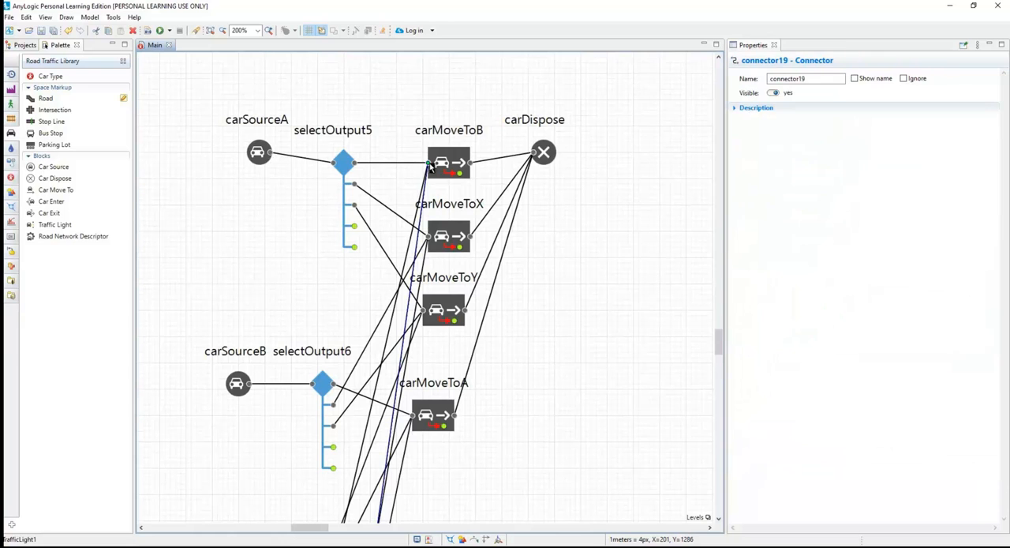
pyautogui.scroll(-9, 541, 354)
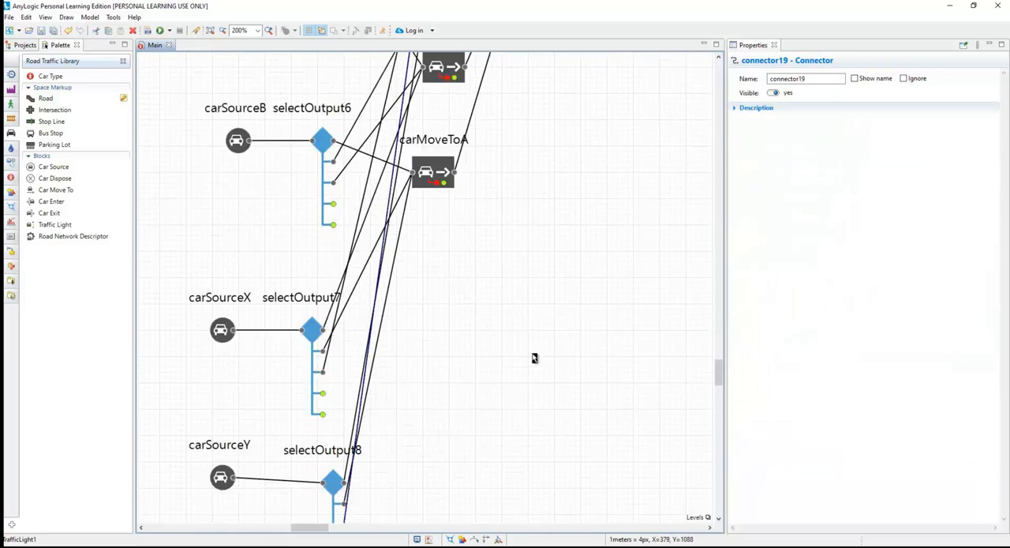
pyautogui.click(478, 337)
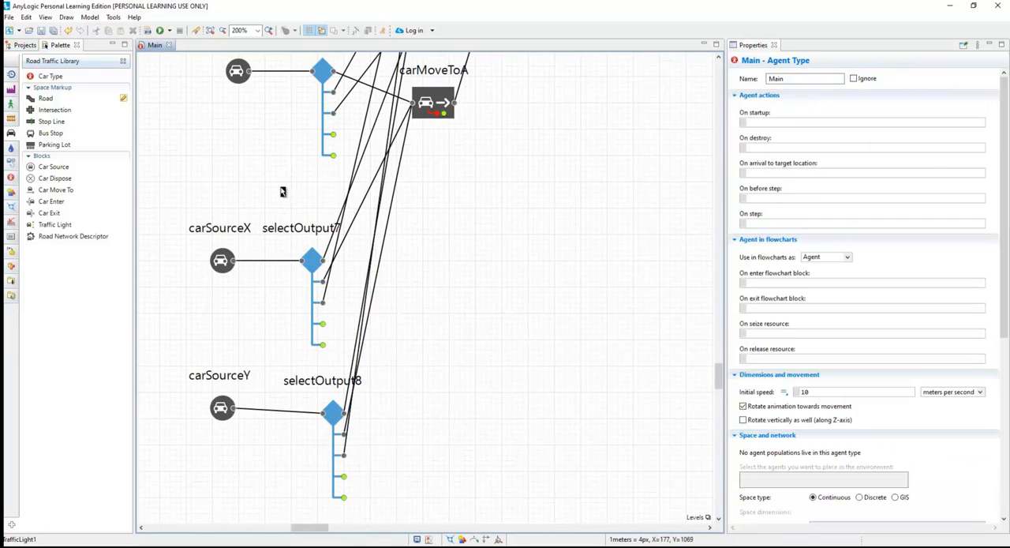
# Run the simulation at x25 speed, examine how cars from all four roads pass the crossroads, and close it.
pyautogui.click(161, 32)
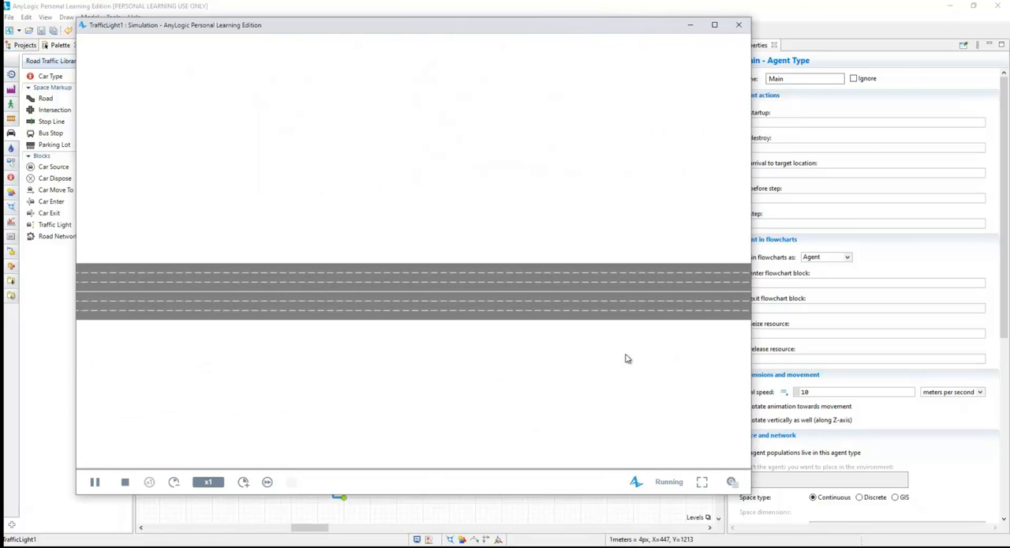
pyautogui.scroll(-5, 592, 329)
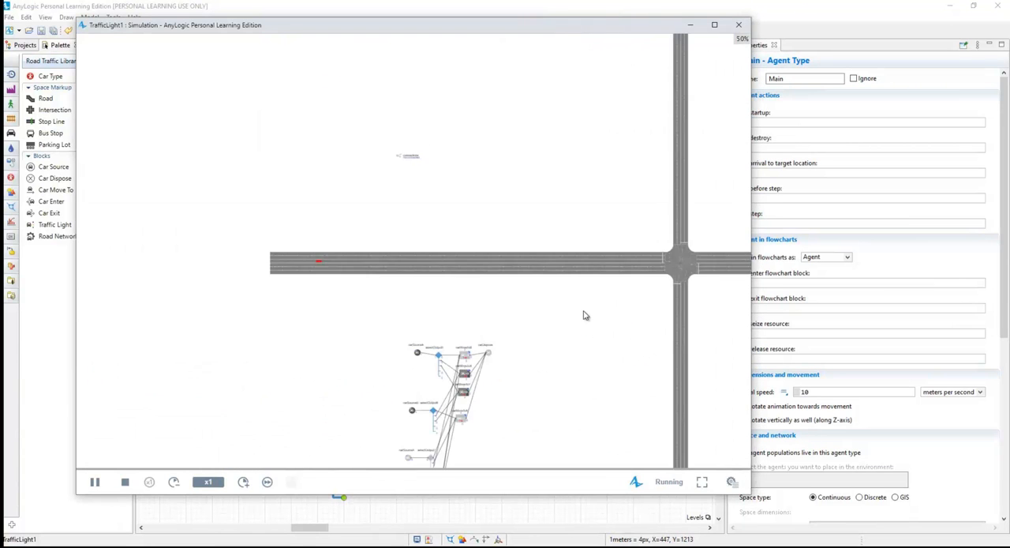
pyautogui.moveTo(591, 314); pyautogui.dragTo(397, 291)
pyautogui.moveTo(393, 426); pyautogui.dragTo(331, 422)
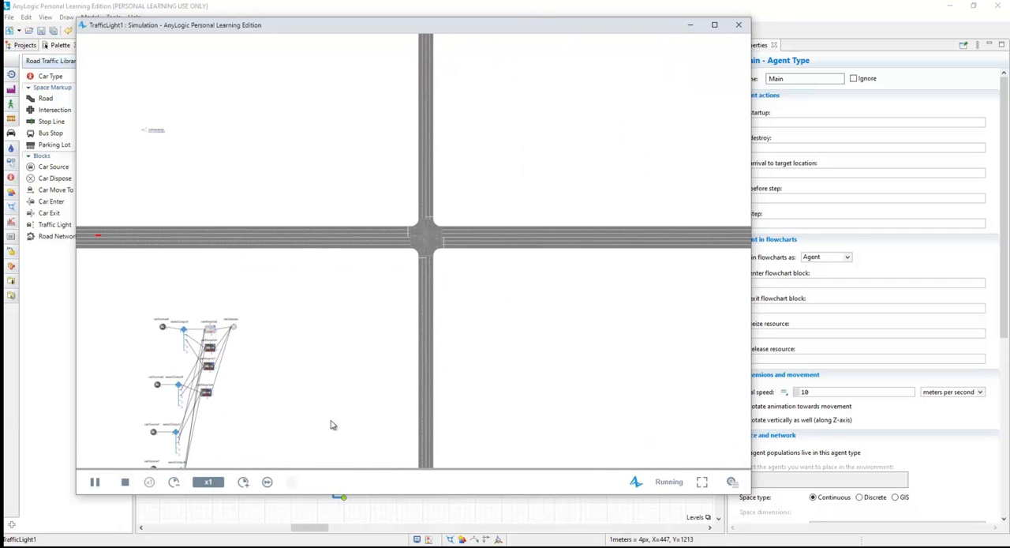
pyautogui.click(243, 483)
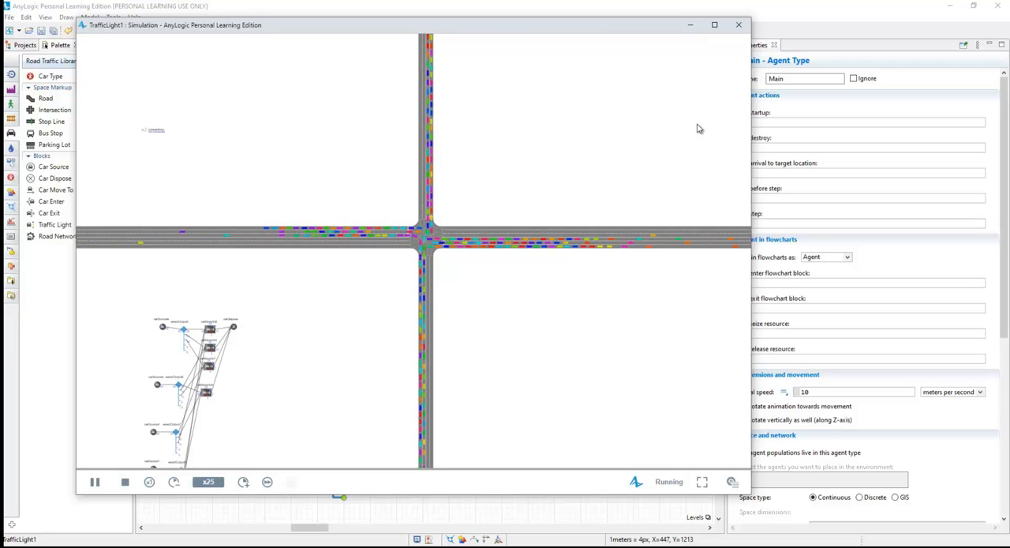
pyautogui.click(739, 24)
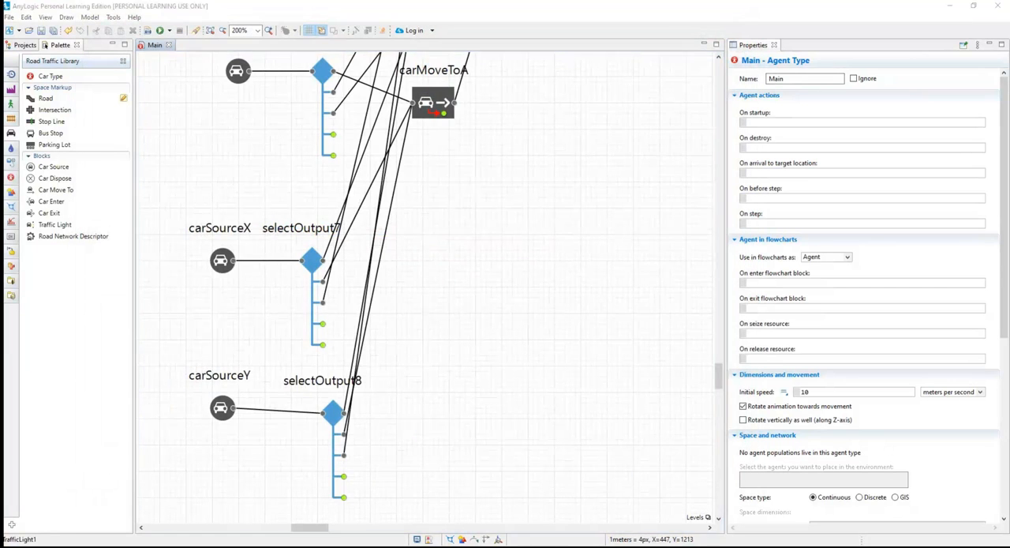
# Enlarge the model frame to 2680 wide by 1080 high so that it reaches the end of the horizontal road.
pyautogui.scroll(-2, 372, 484)
pyautogui.click(481, 388)
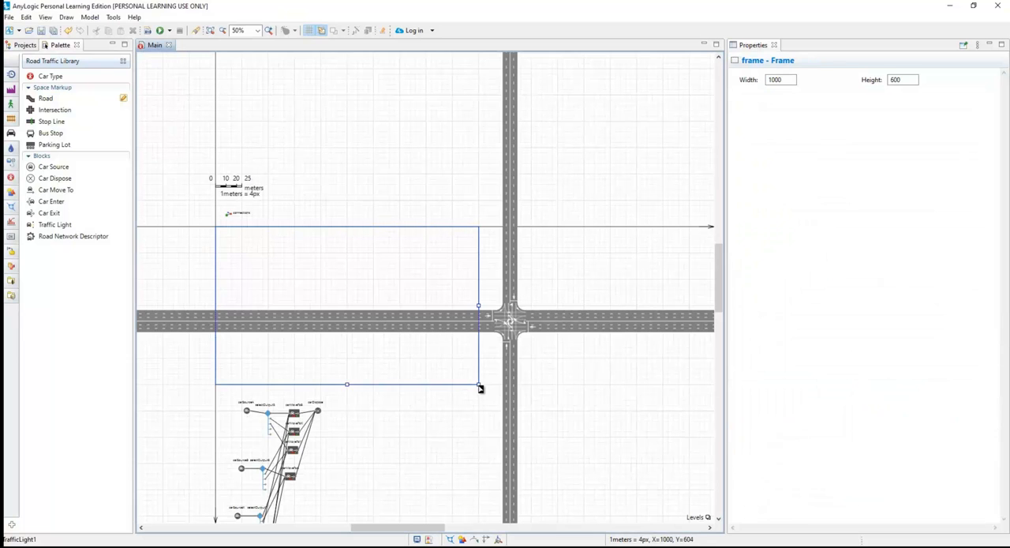
pyautogui.moveTo(478, 385); pyautogui.dragTo(709, 488)
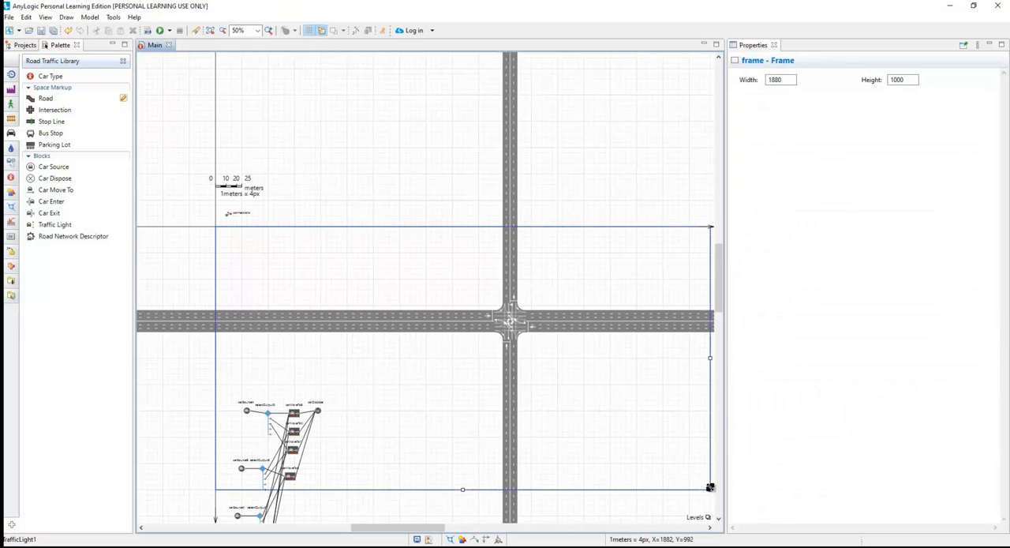
pyautogui.moveTo(432, 534); pyautogui.dragTo(517, 539)
pyautogui.moveTo(442, 490); pyautogui.dragTo(651, 509)
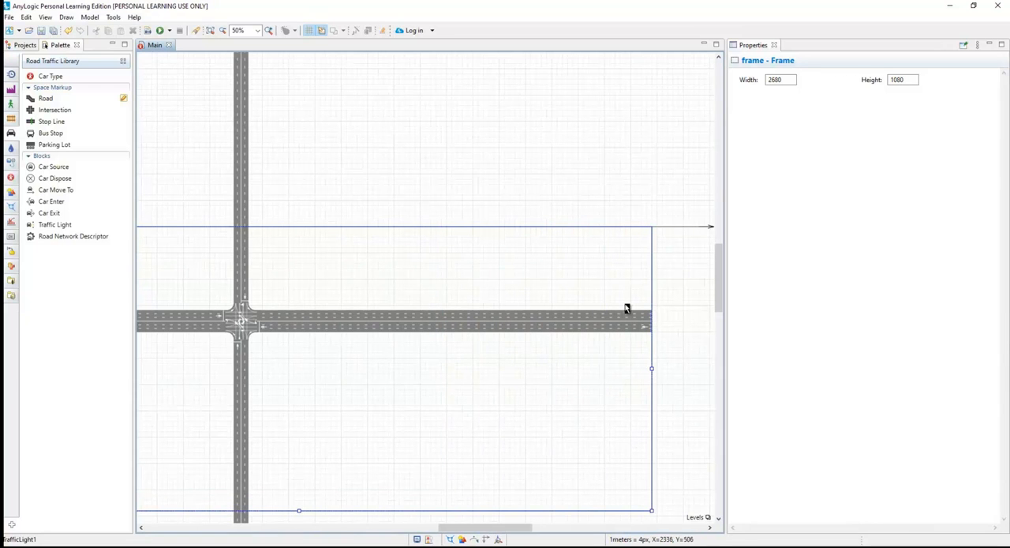
pyautogui.moveTo(510, 527); pyautogui.dragTo(430, 513)
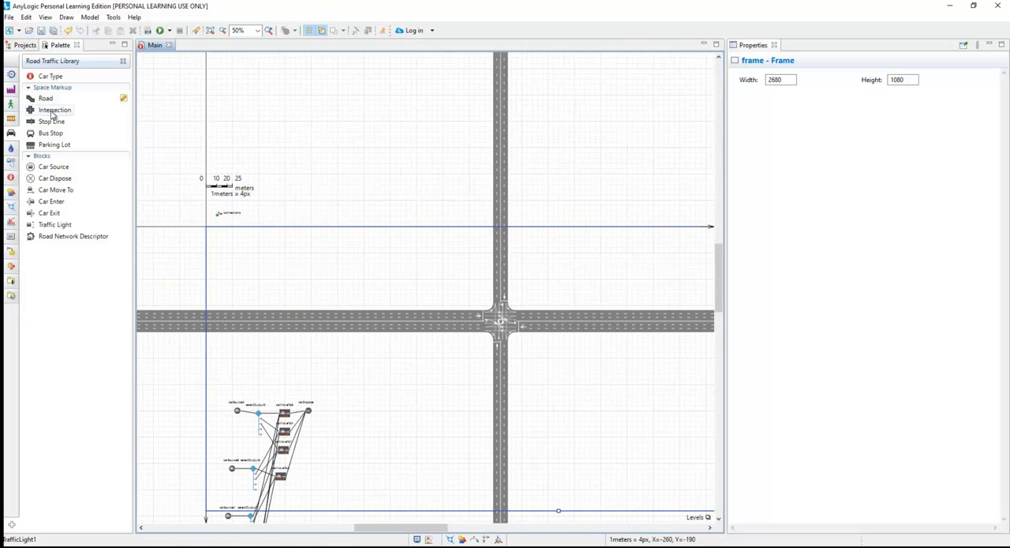
# Place a Traffic Light block near the crossroads and assign it to the existing intersection.
pyautogui.moveTo(52, 115)
pyautogui.click(72, 248)
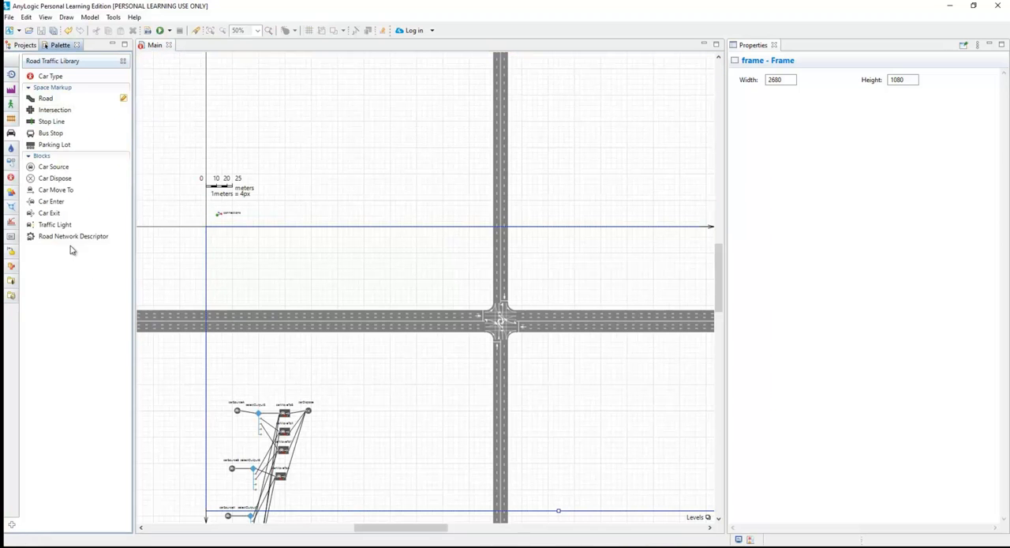
pyautogui.moveTo(53, 229); pyautogui.dragTo(456, 285)
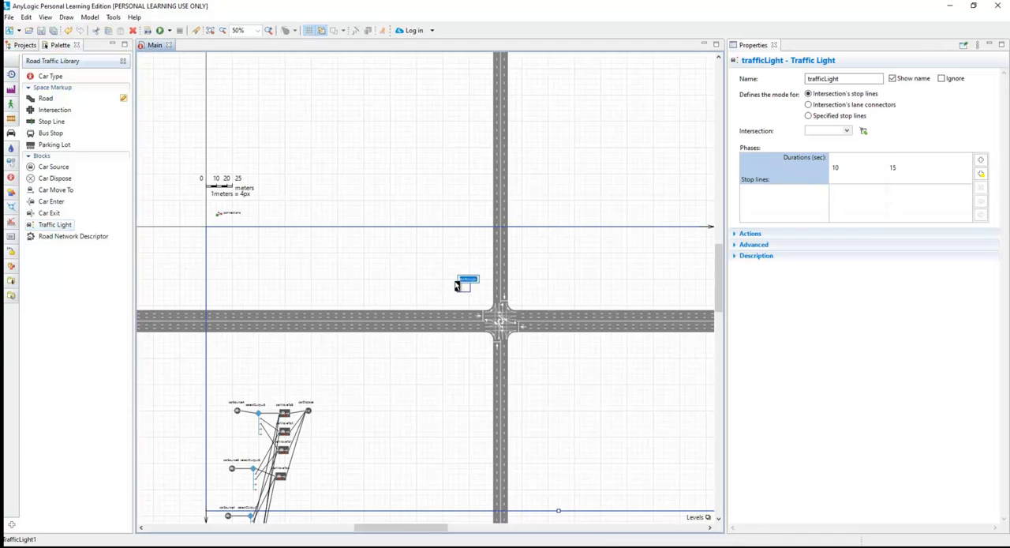
pyautogui.click(847, 132)
pyautogui.click(832, 148)
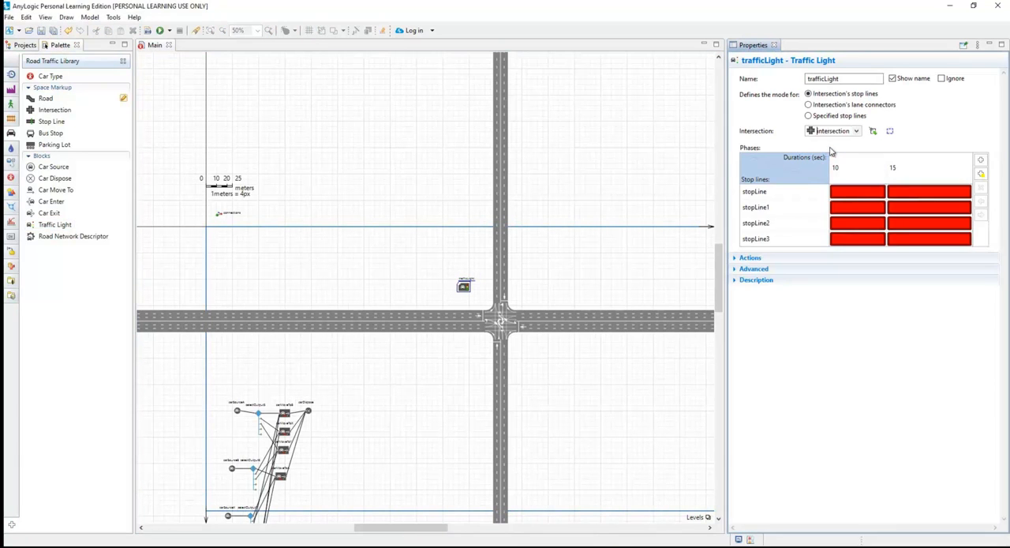
# Set the traffic light's first phase to 60 seconds and make stopLine green in it.
pyautogui.click(858, 171)
pyautogui.click(841, 171)
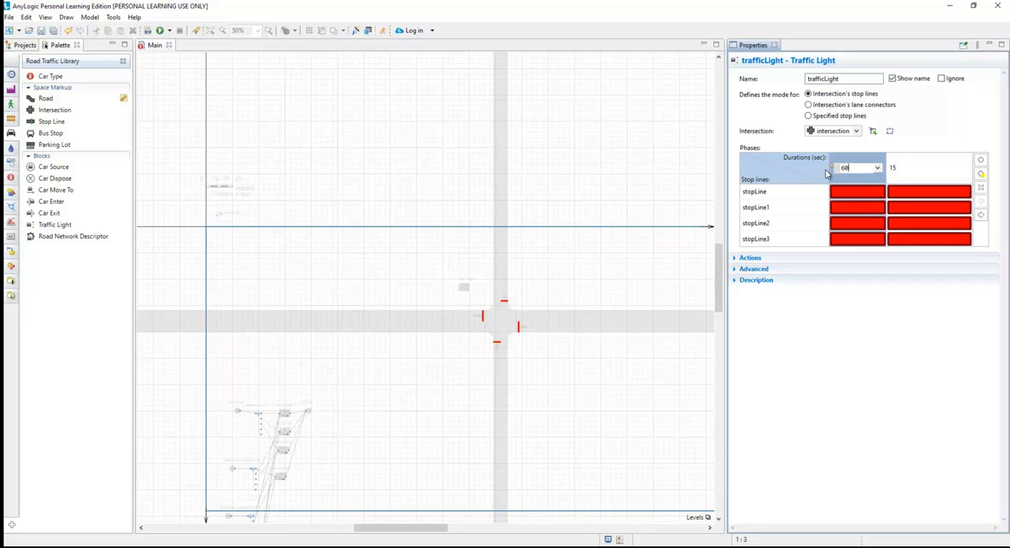
pyautogui.click(909, 170)
pyautogui.click(908, 169)
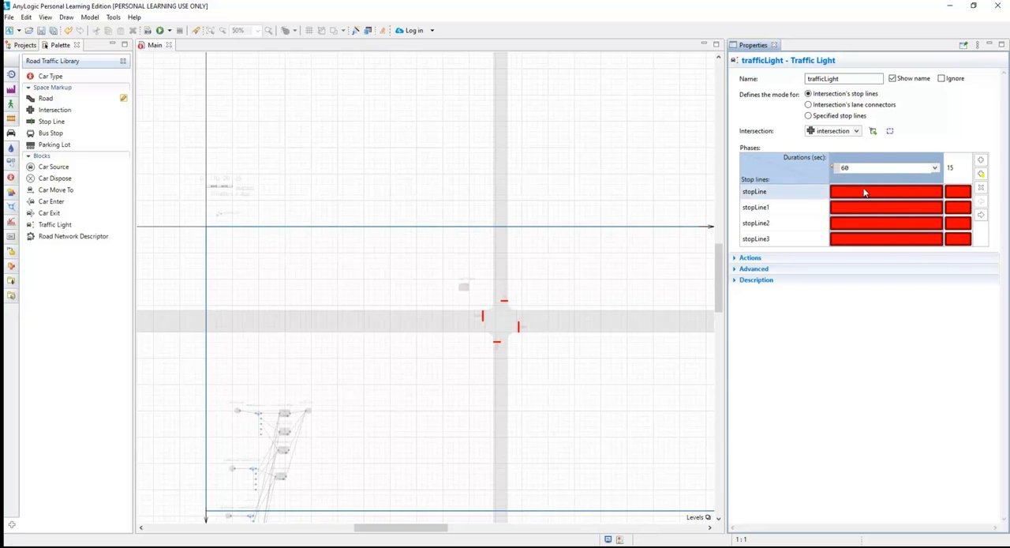
pyautogui.click(862, 195)
pyautogui.click(862, 195)
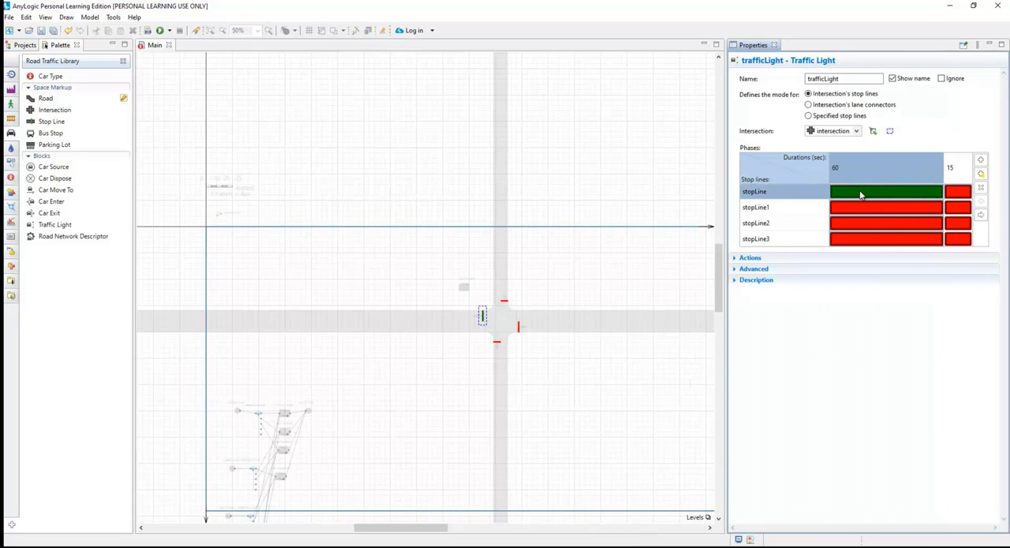
# Insert a 3-second yellow phase after the first phase and set the following red phase to 60 seconds.
pyautogui.click(982, 175)
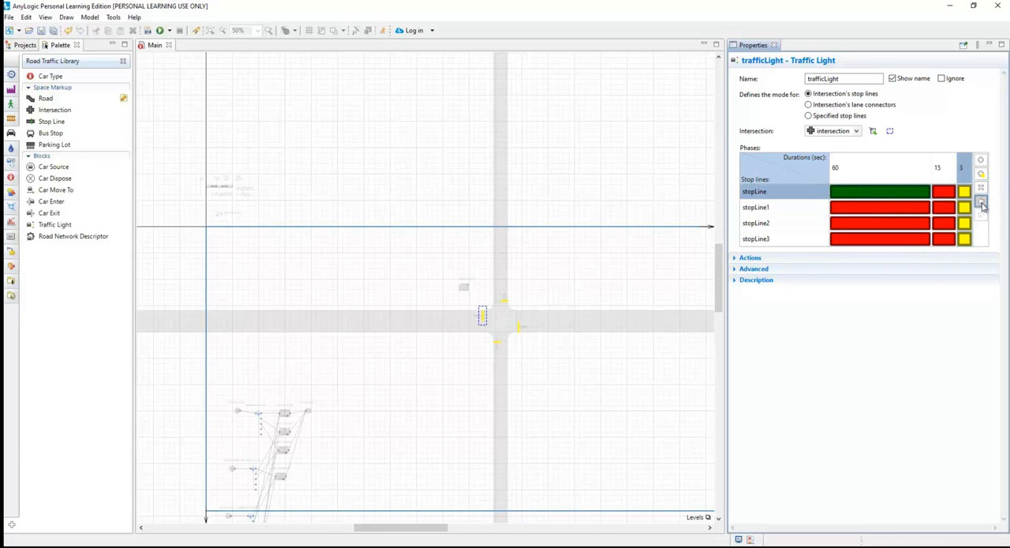
pyautogui.click(982, 202)
pyautogui.click(963, 176)
pyautogui.click(964, 171)
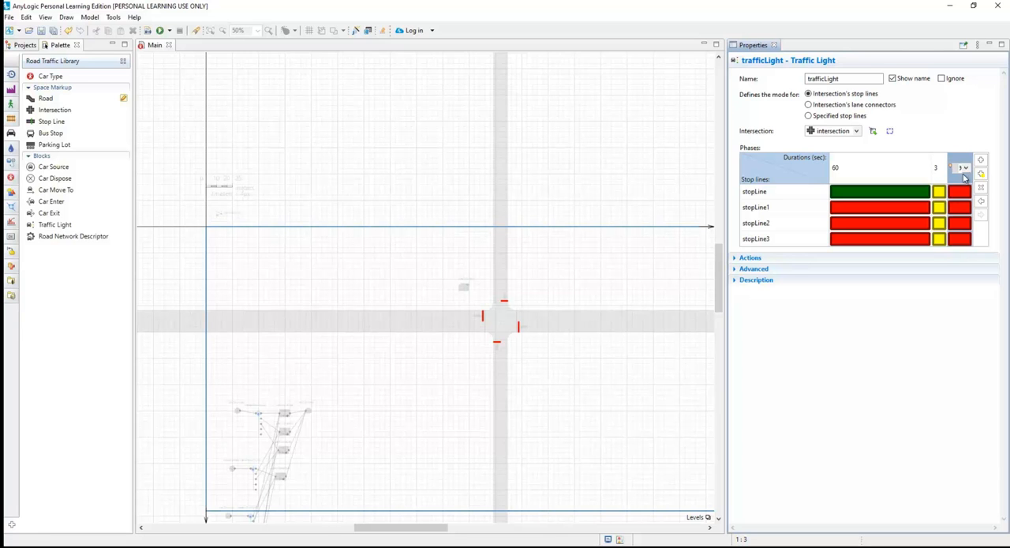
pyautogui.write('60')
pyautogui.press('Return')
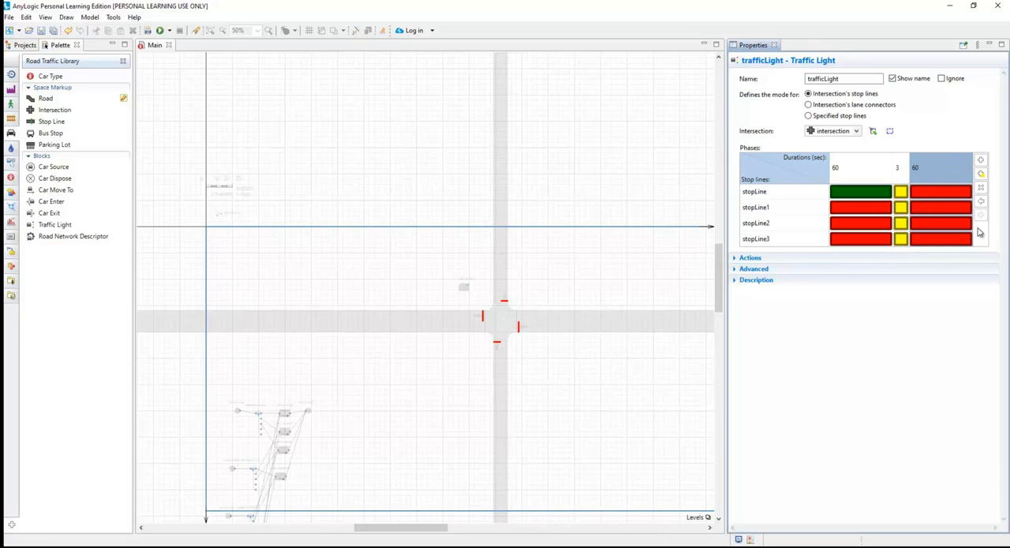
# Append two more pairs of phases to the traffic light, each a 3-second yellow followed by a 60-second red.
pyautogui.click(982, 174)
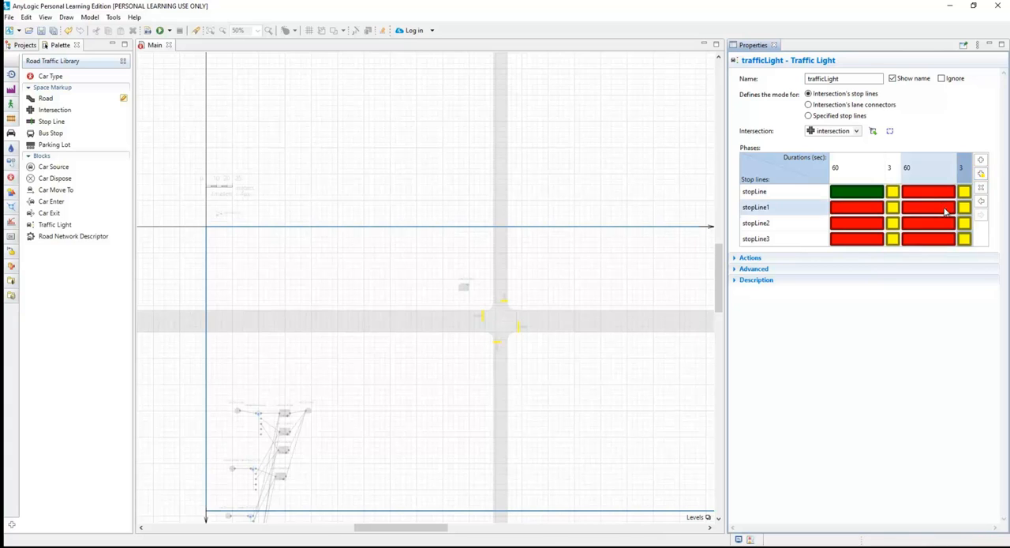
pyautogui.click(981, 173)
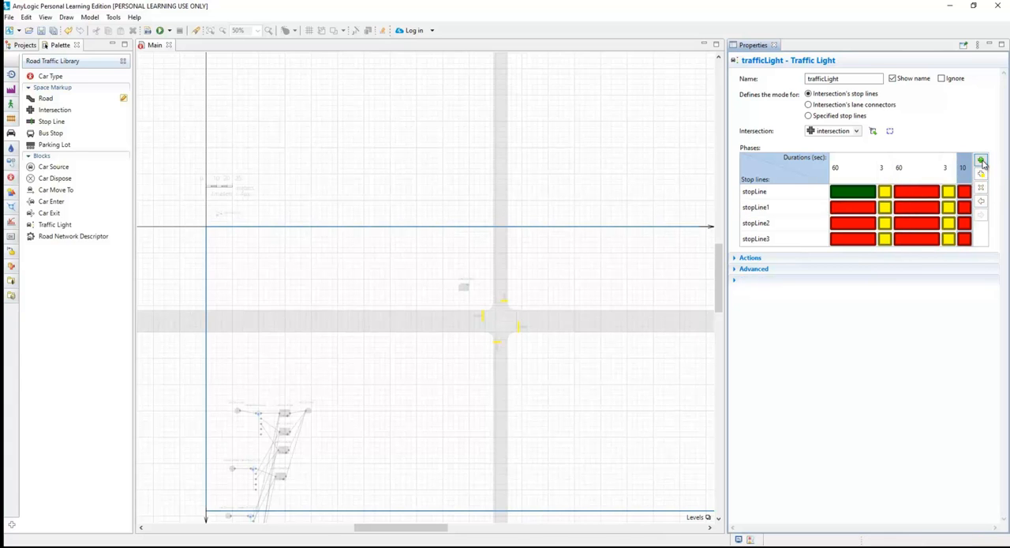
pyautogui.click(964, 173)
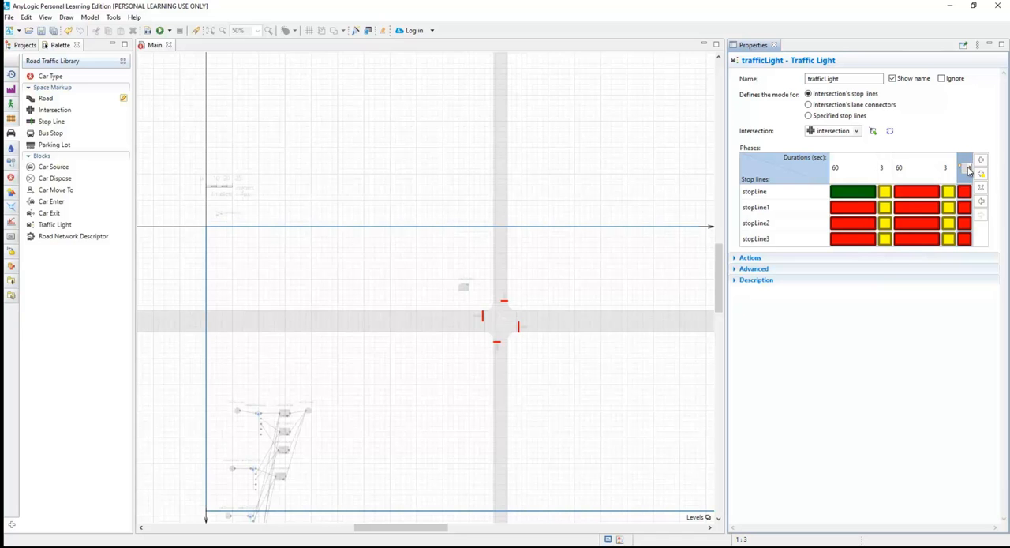
pyautogui.press('Return')
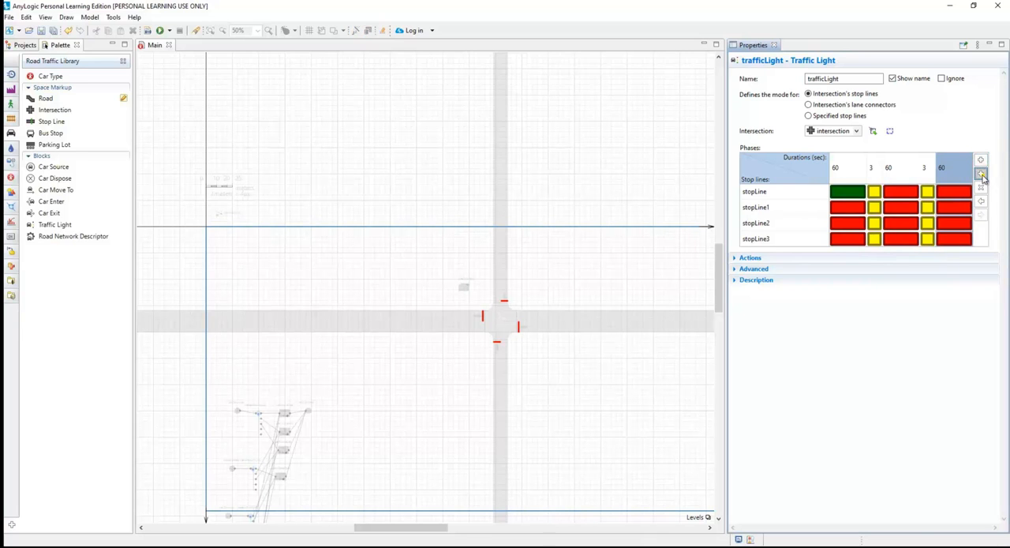
pyautogui.click(981, 173)
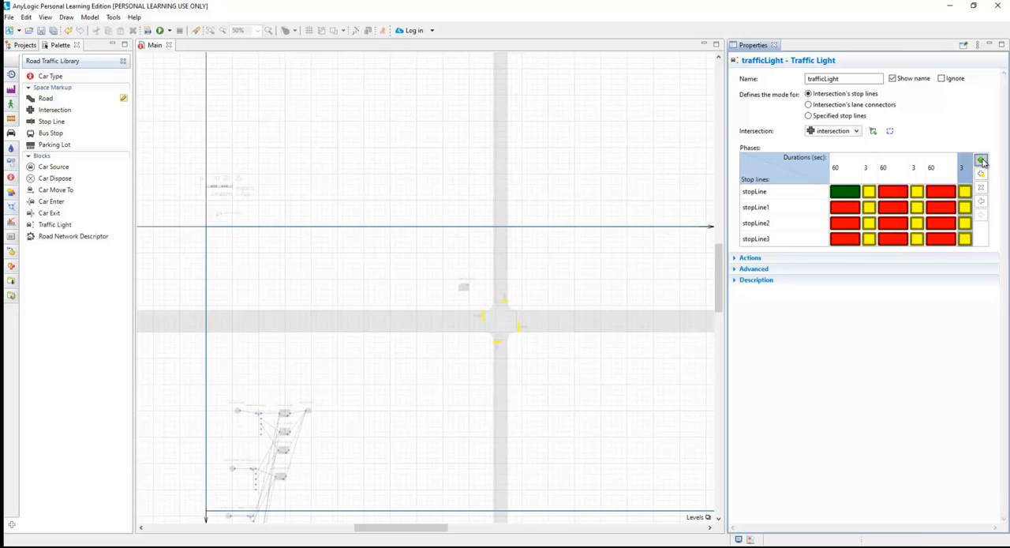
pyautogui.click(982, 161)
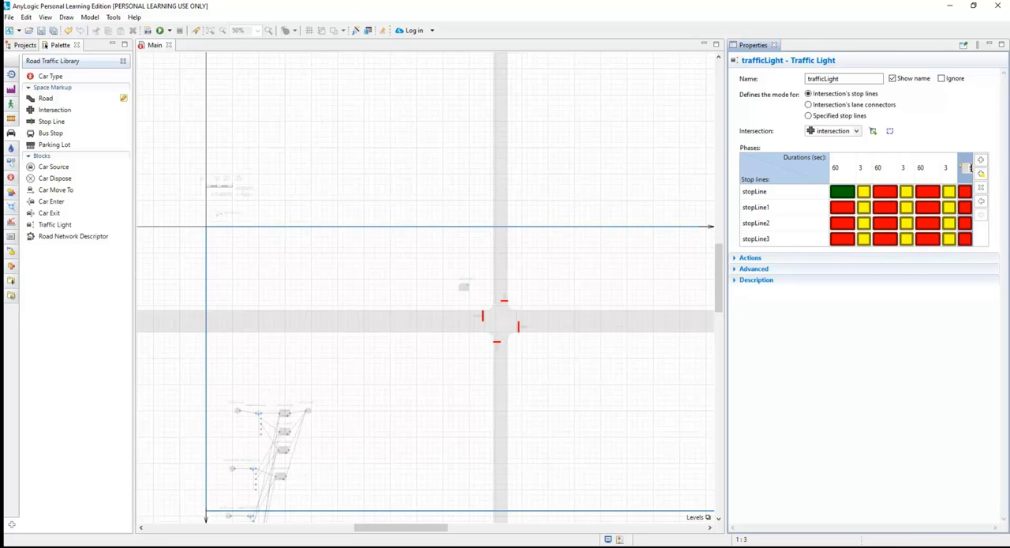
pyautogui.press('Return')
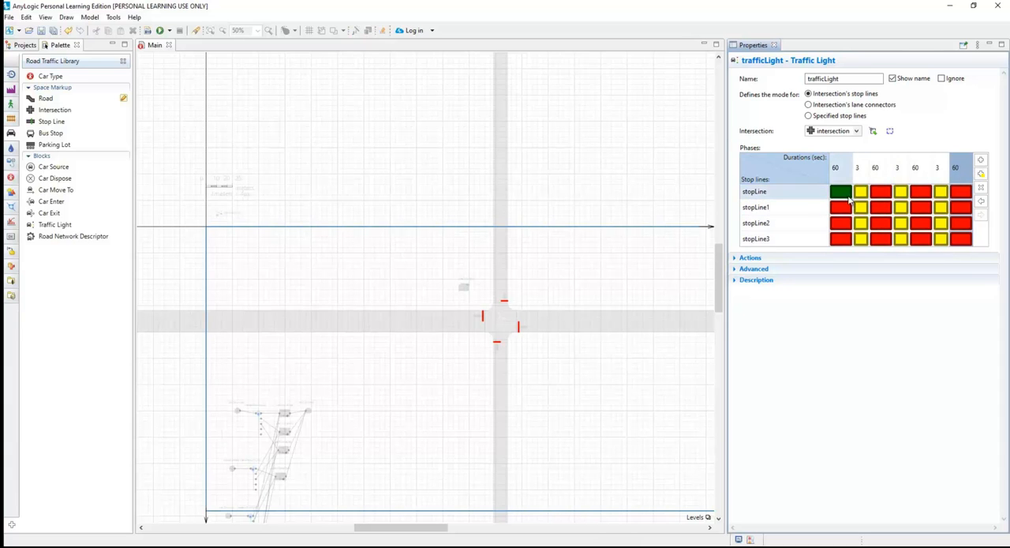
# Make stopLine1 green in the third phase, stopLine2 in the fifth phase and stopLine3 in the seventh phase.
pyautogui.click(888, 213)
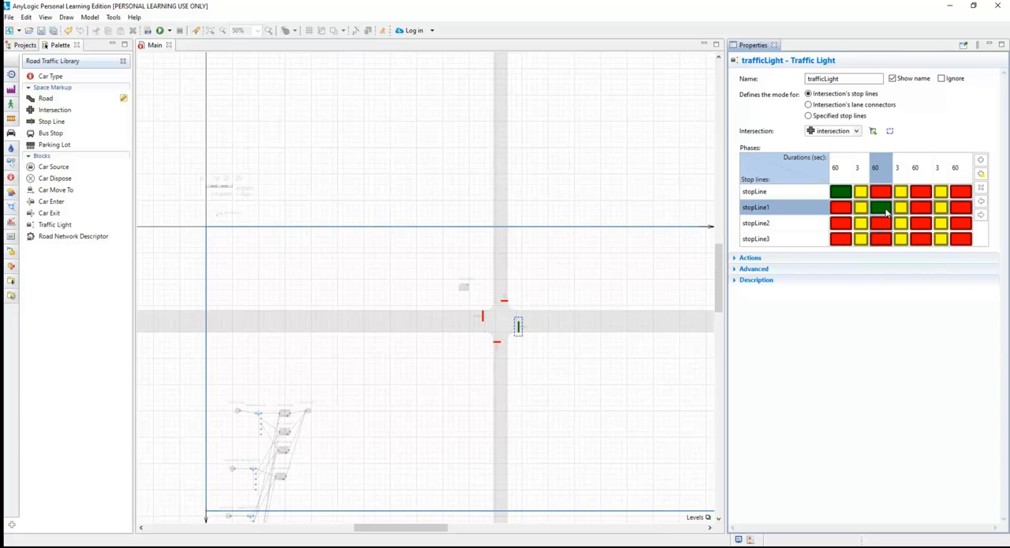
pyautogui.click(927, 228)
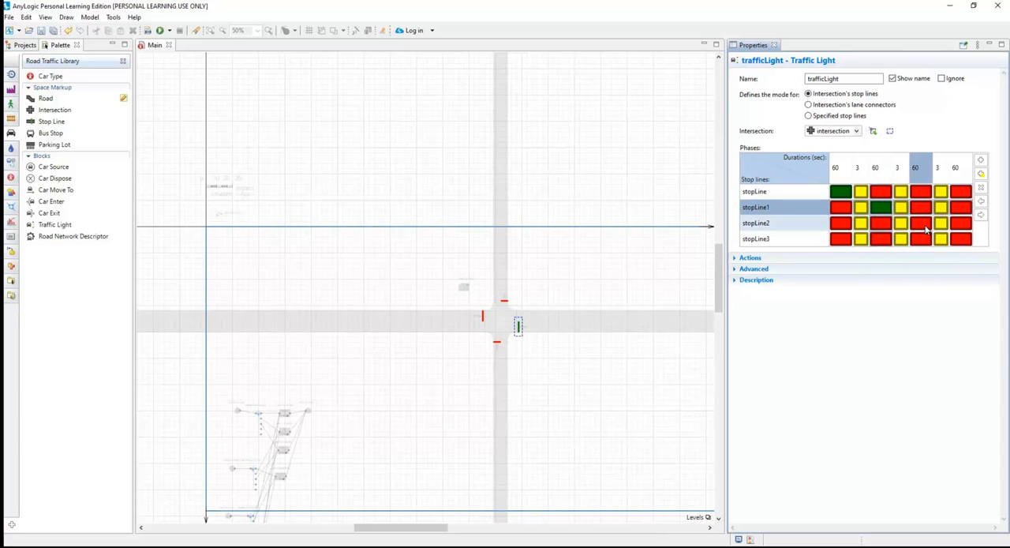
pyautogui.click(966, 240)
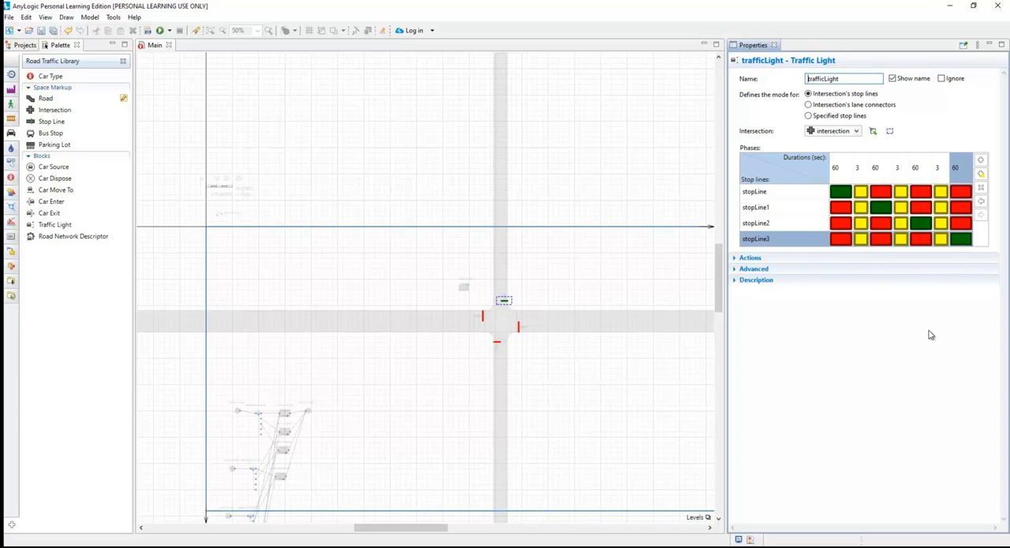
pyautogui.click(578, 200)
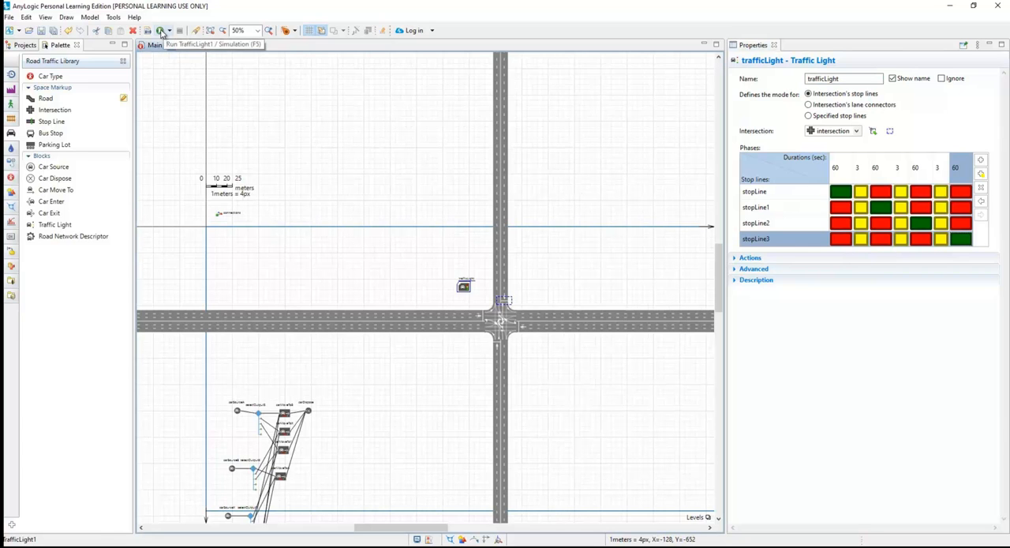
# Run the TrafficLight1 simulation and raise its execution speed to x25.
pyautogui.click(160, 32)
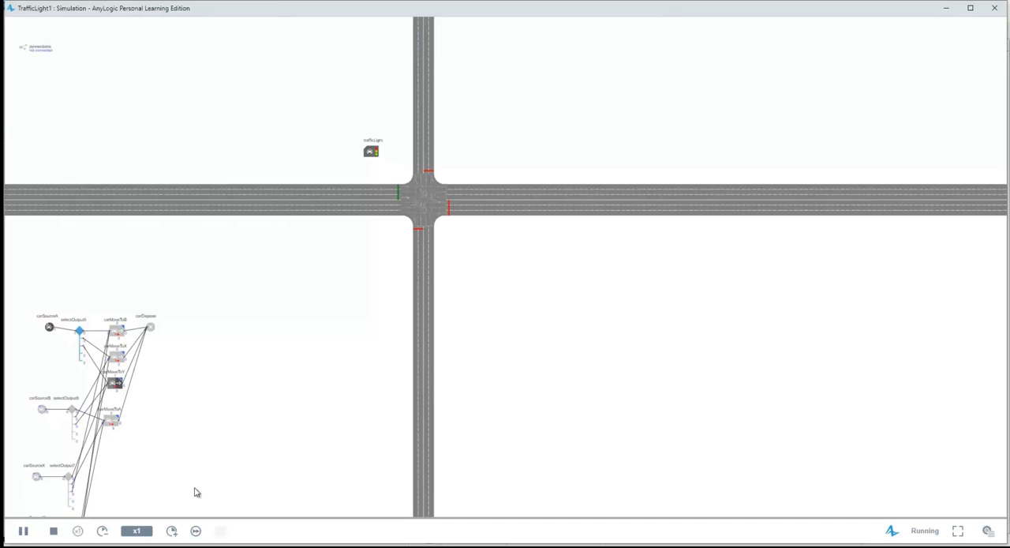
pyautogui.doubleClick(172, 530)
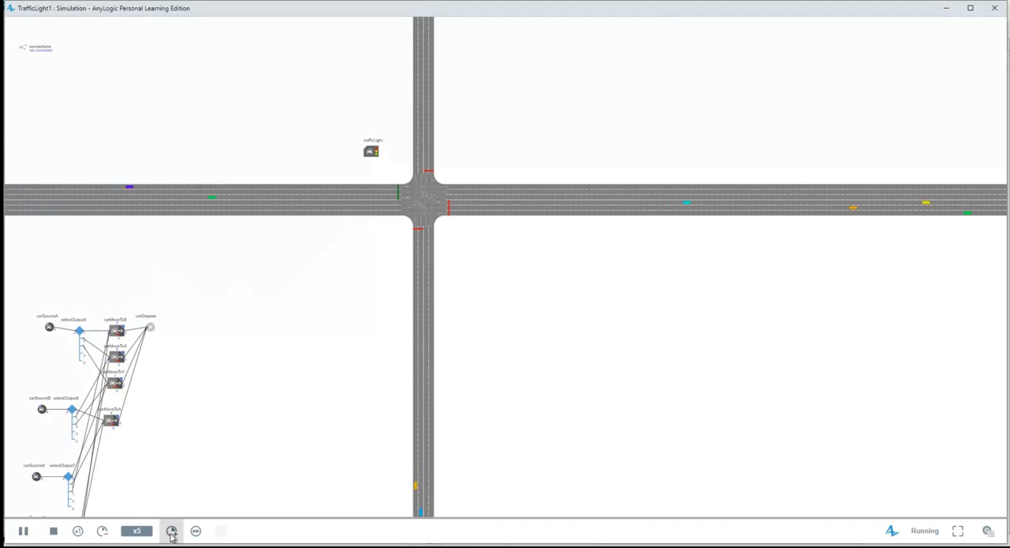
pyautogui.doubleClick(171, 530)
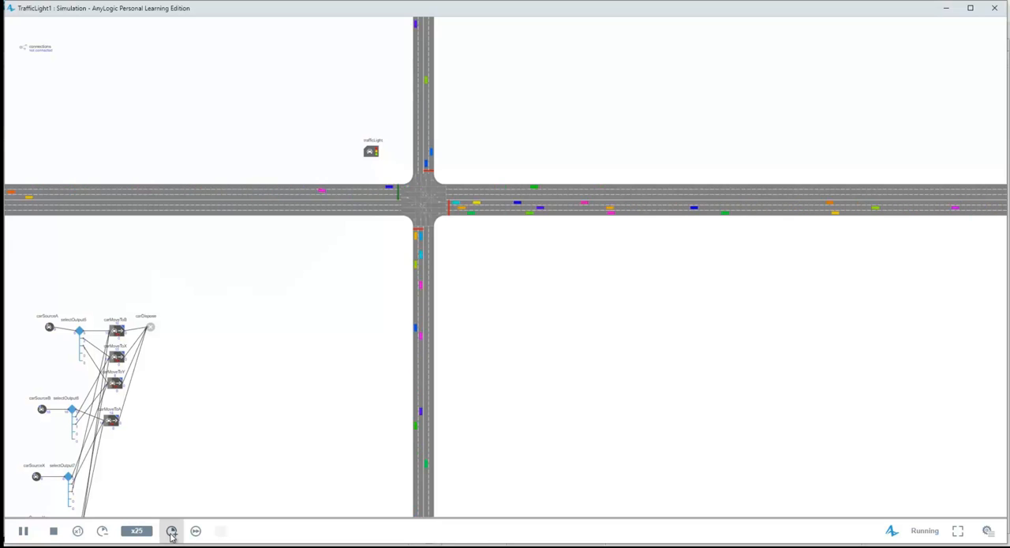
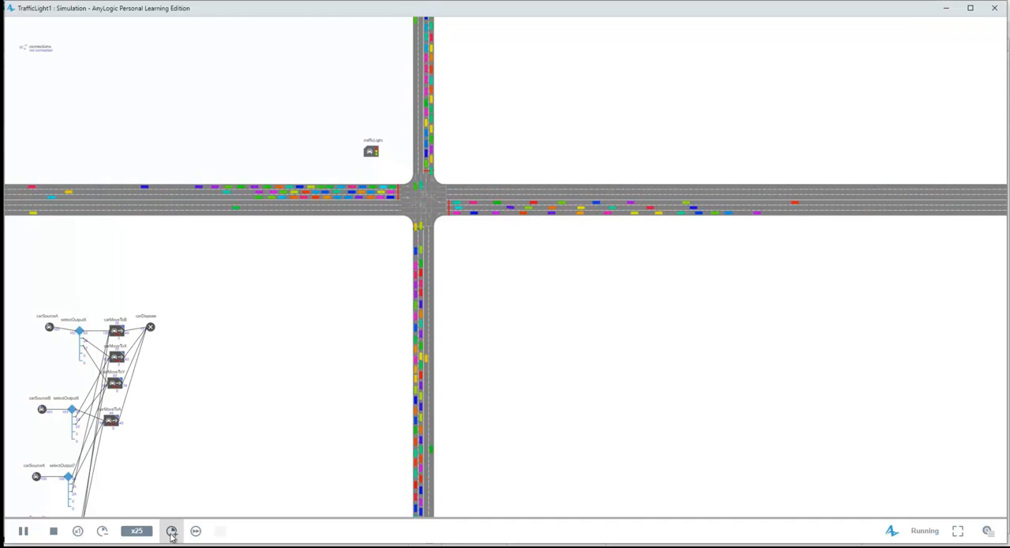
# Close the simulation, add a Road Network Descriptor above the traffic light block and assign roadNetwork to it.
pyautogui.click(996, 9)
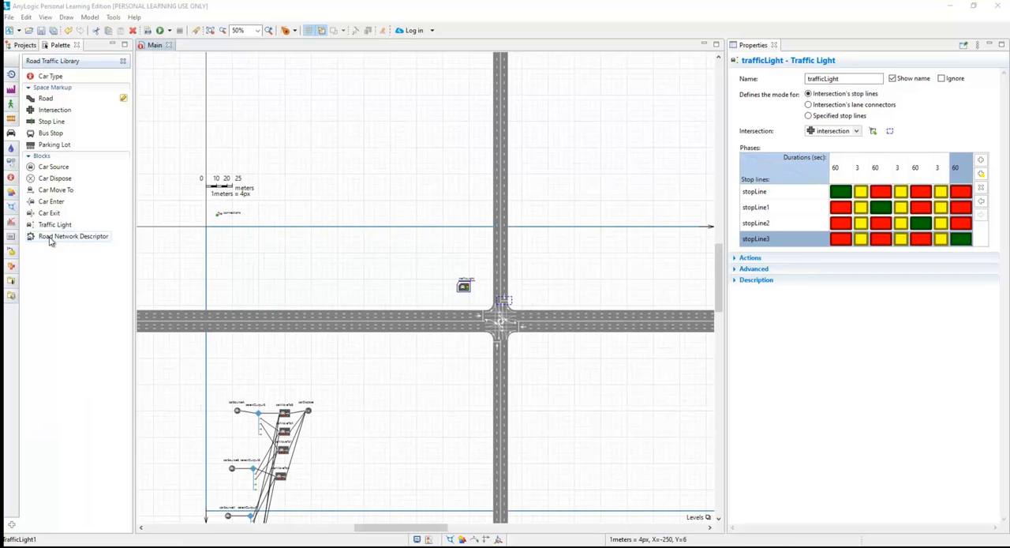
pyautogui.moveTo(52, 242); pyautogui.dragTo(457, 260)
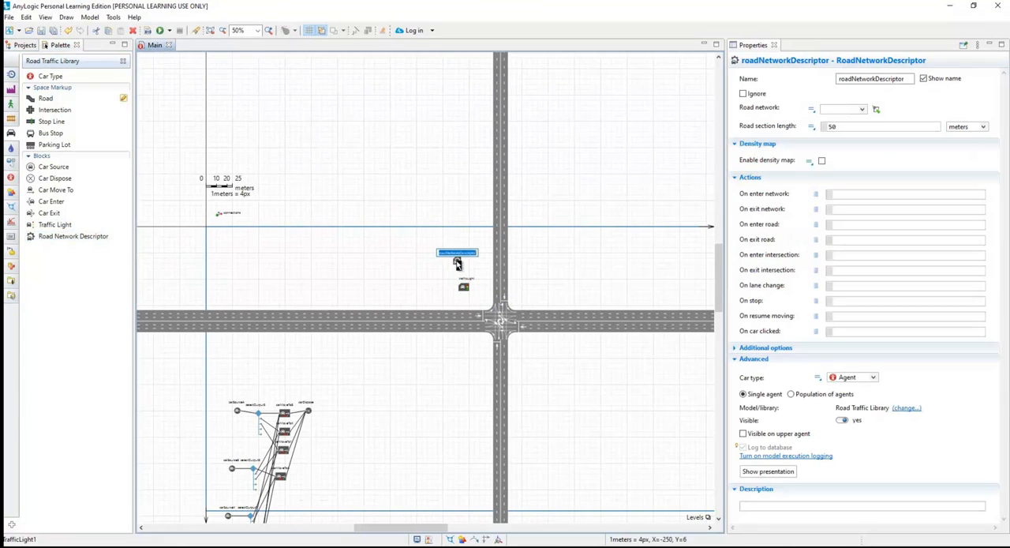
pyautogui.click(863, 111)
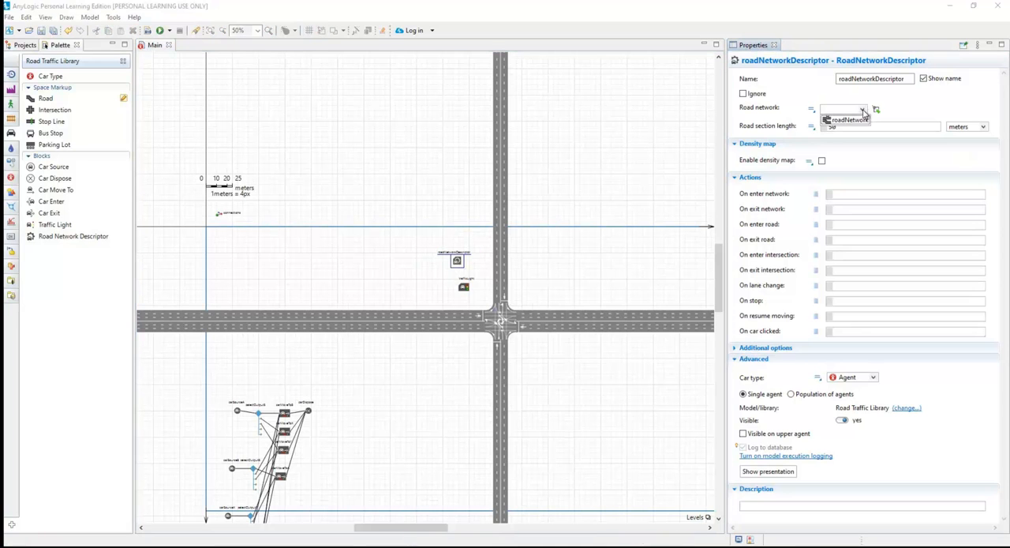
pyautogui.click(846, 120)
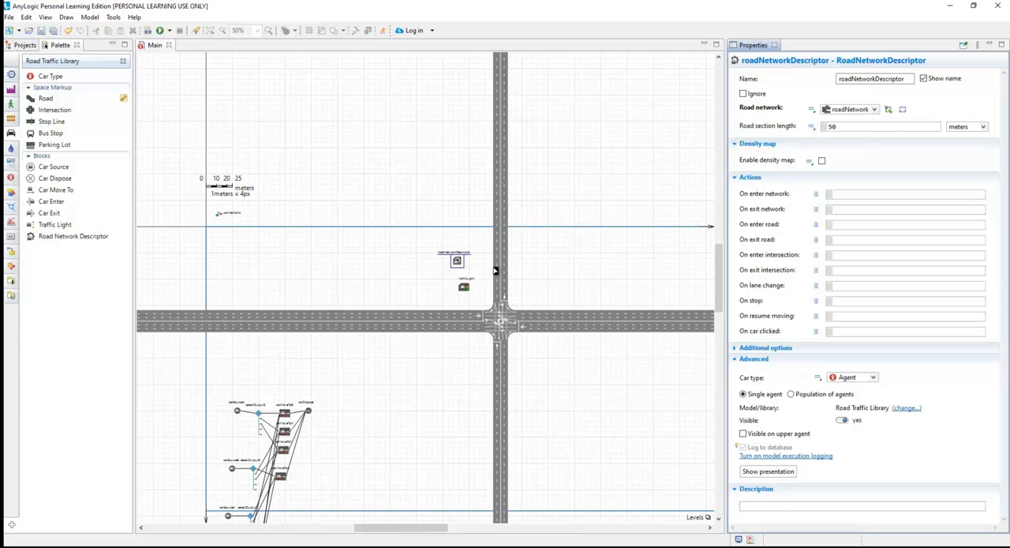
pyautogui.click(887, 109)
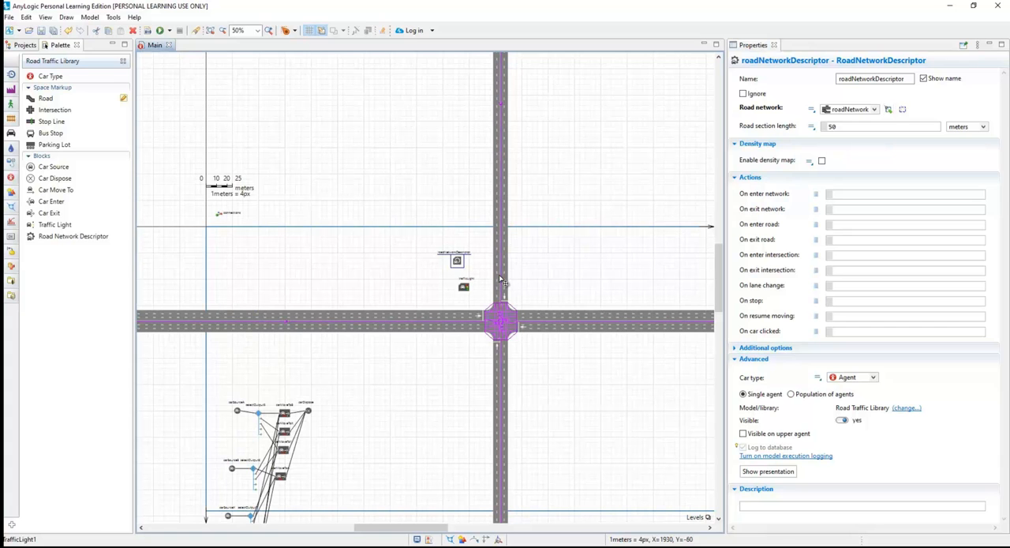
pyautogui.click(605, 274)
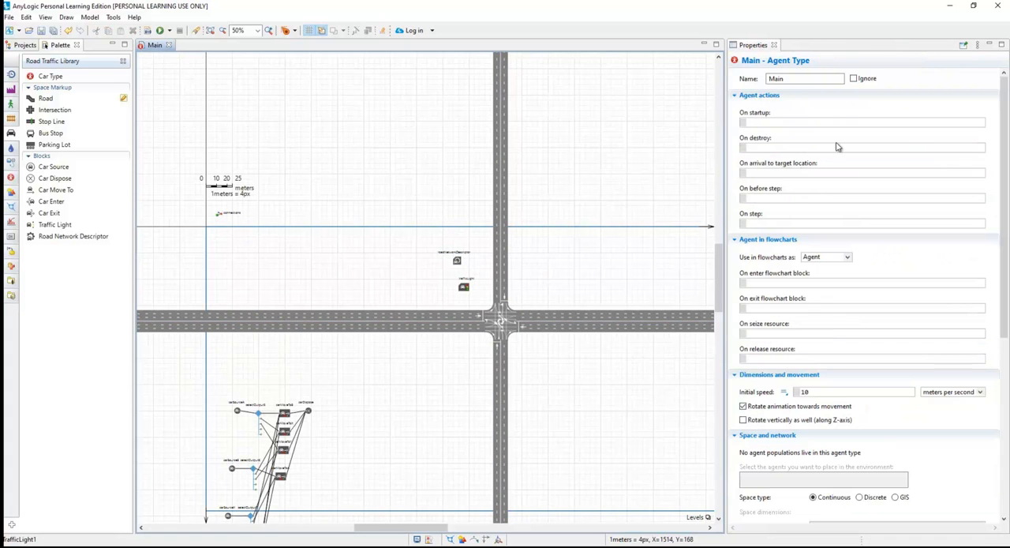
# Enable the density map on the road network descriptor and run the simulation to view road congestion.
pyautogui.click(161, 31)
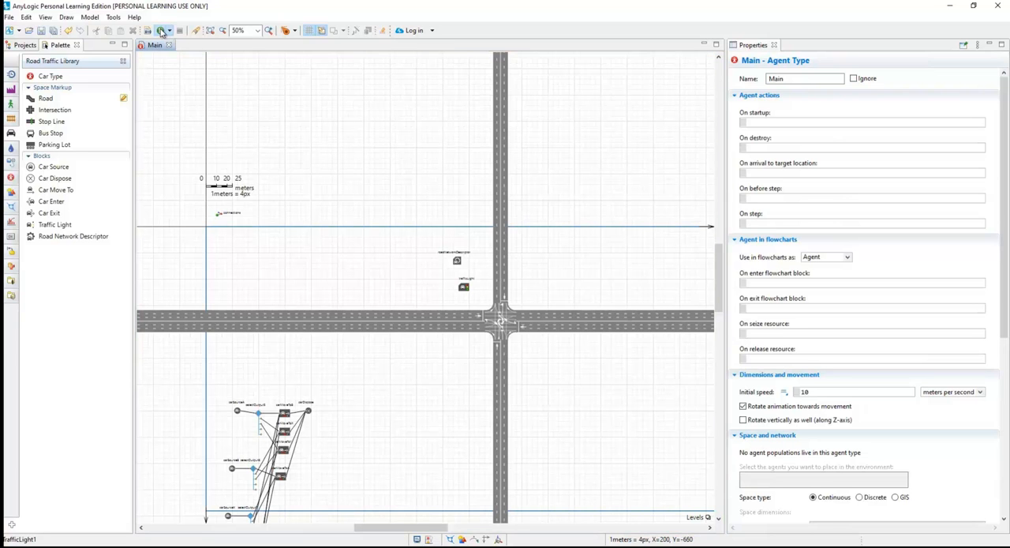
pyautogui.click(457, 262)
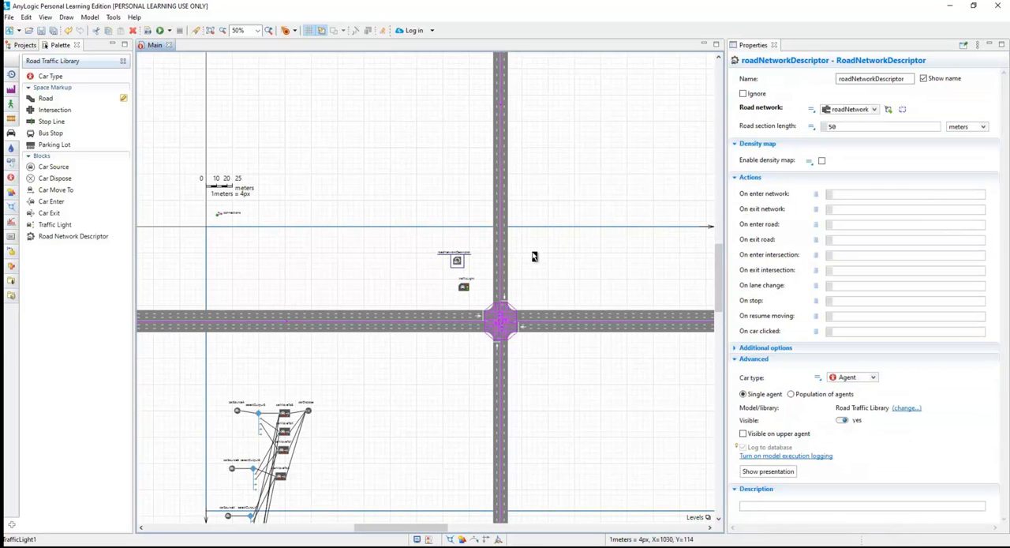
pyautogui.click(822, 162)
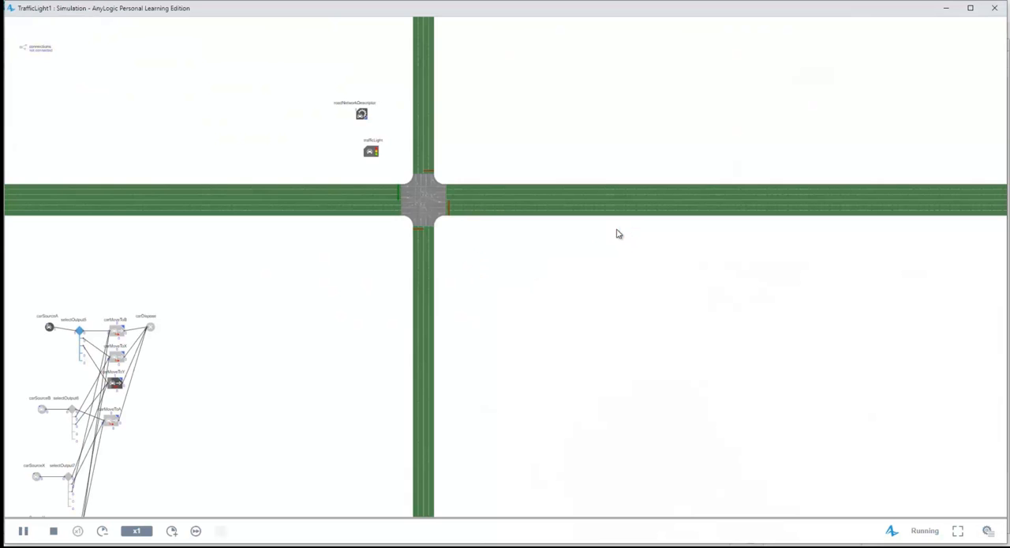
pyautogui.moveTo(553, 163); pyautogui.dragTo(643, 210)
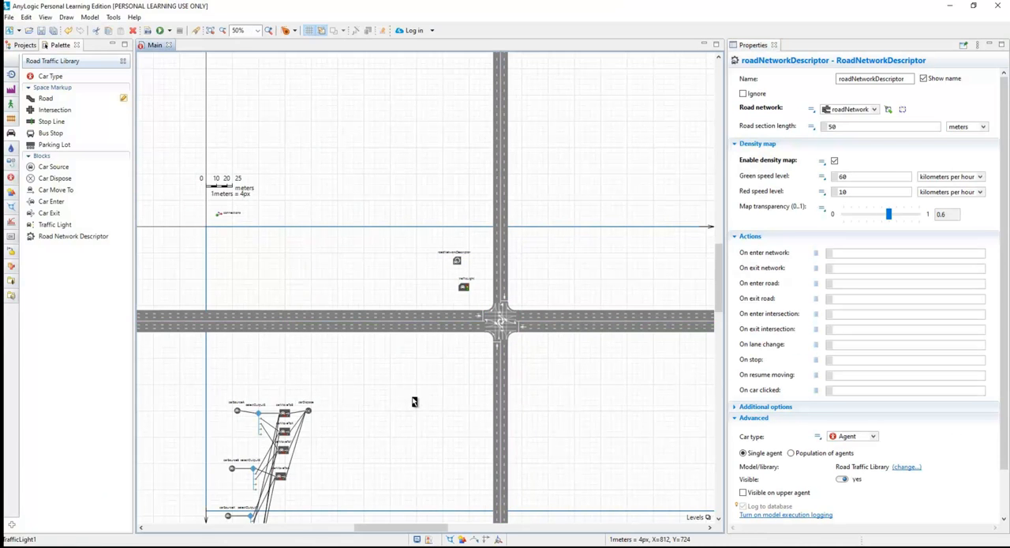
# Add a 3D Window over the left end of the horizontal road, enlarge it and shift it slightly upward.
pyautogui.click(414, 401)
pyautogui.moveTo(444, 527); pyautogui.dragTo(324, 521)
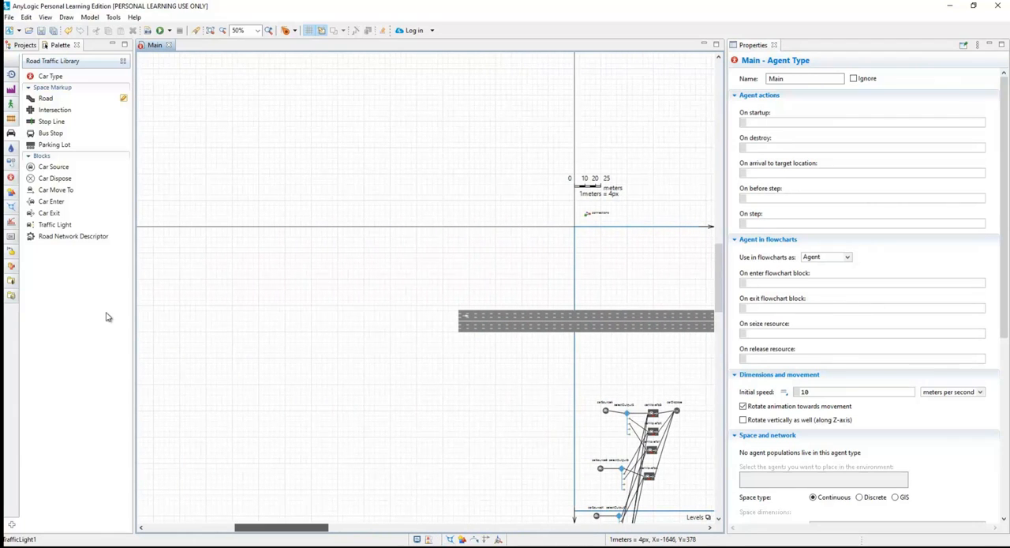
pyautogui.click(11, 202)
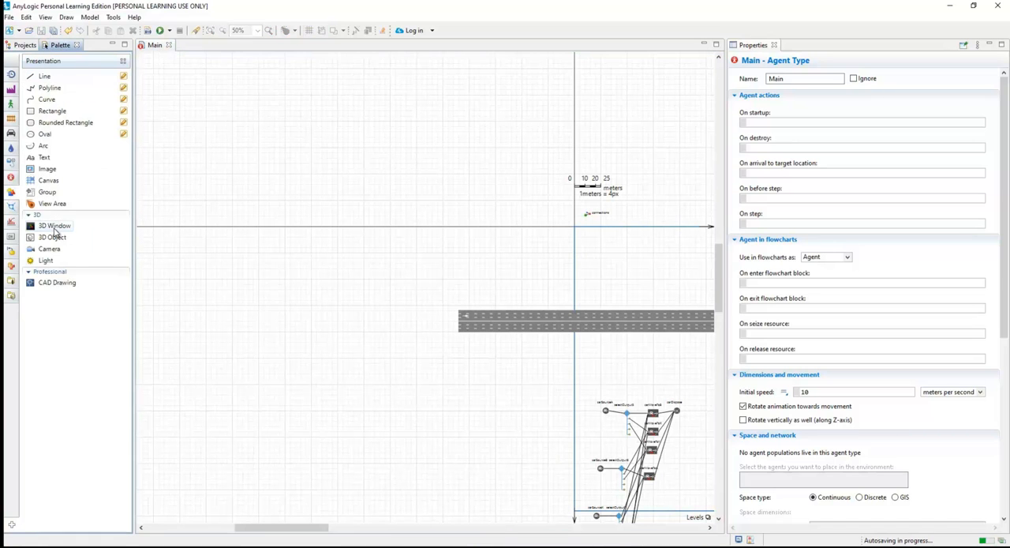
pyautogui.moveTo(55, 231); pyautogui.dragTo(197, 280)
pyautogui.moveTo(326, 354); pyautogui.dragTo(549, 468)
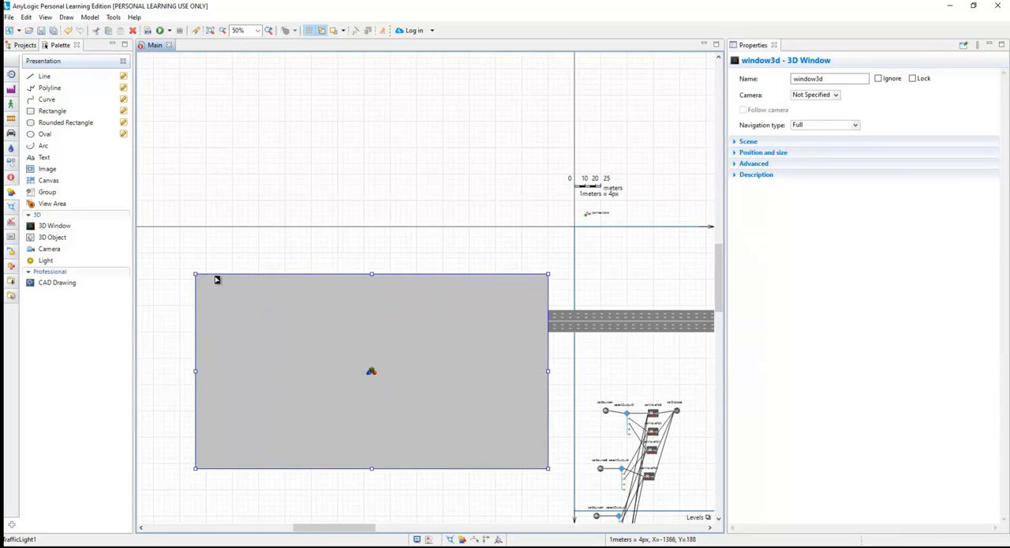
pyautogui.moveTo(193, 272); pyautogui.dragTo(179, 258)
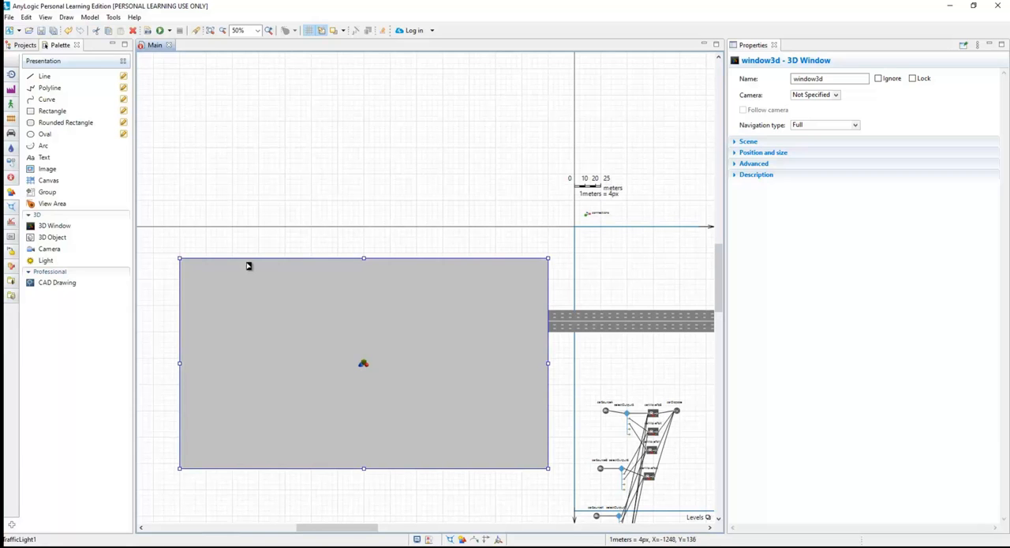
pyautogui.moveTo(249, 262); pyautogui.dragTo(244, 240)
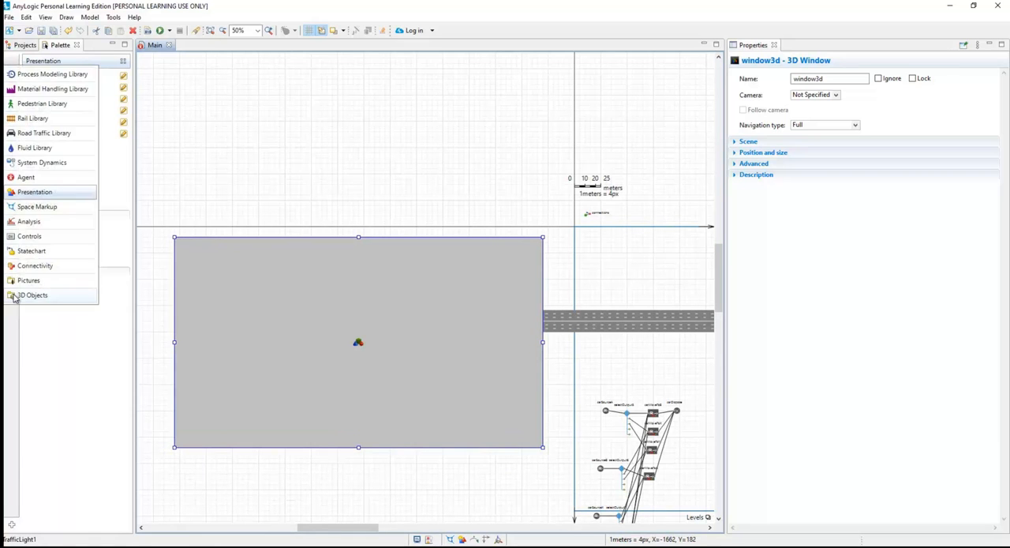
# Place a Building 1 3D object below the horizontal road, left of the crossroads, resized to the agent's scale.
pyautogui.click(34, 298)
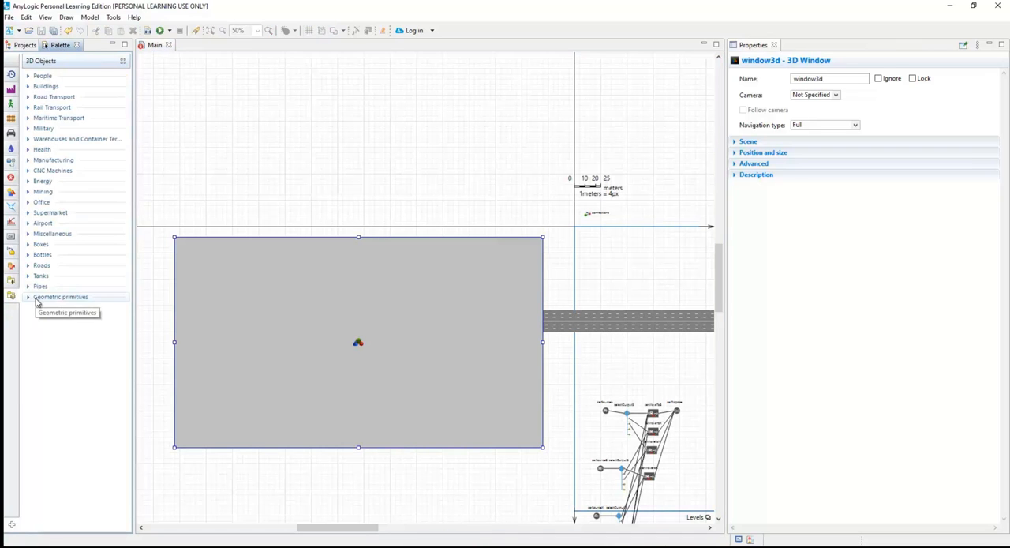
pyautogui.click(29, 88)
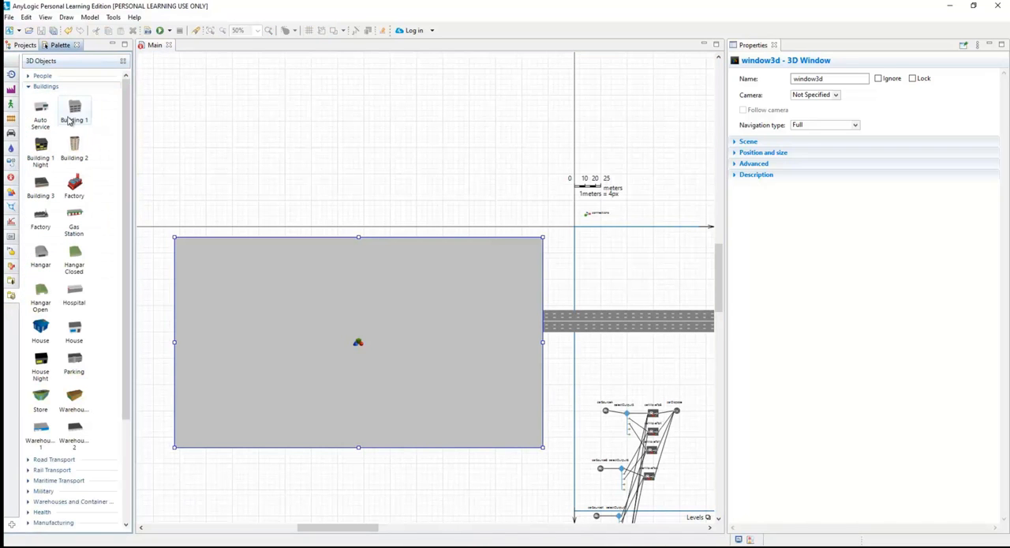
pyautogui.moveTo(77, 114); pyautogui.dragTo(678, 370)
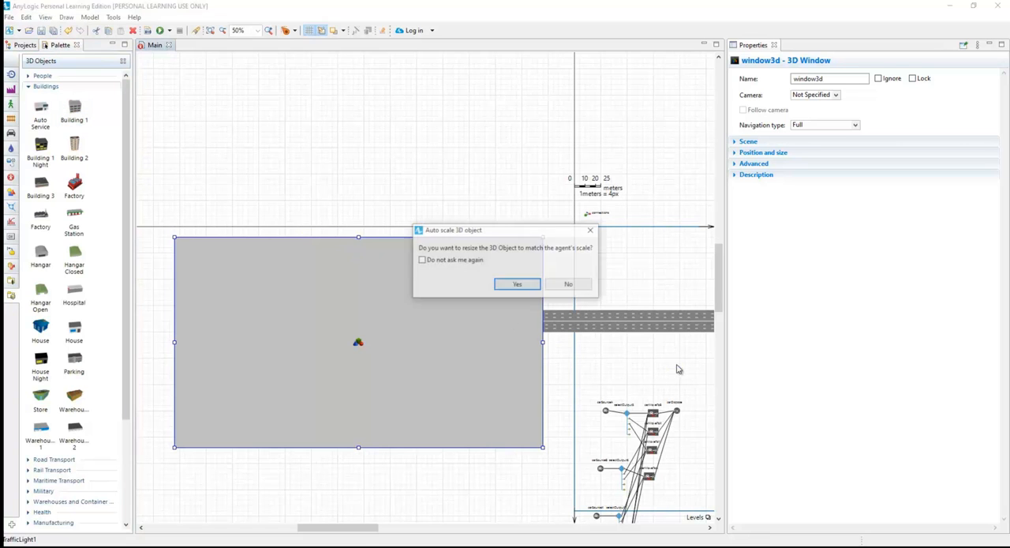
pyautogui.click(516, 284)
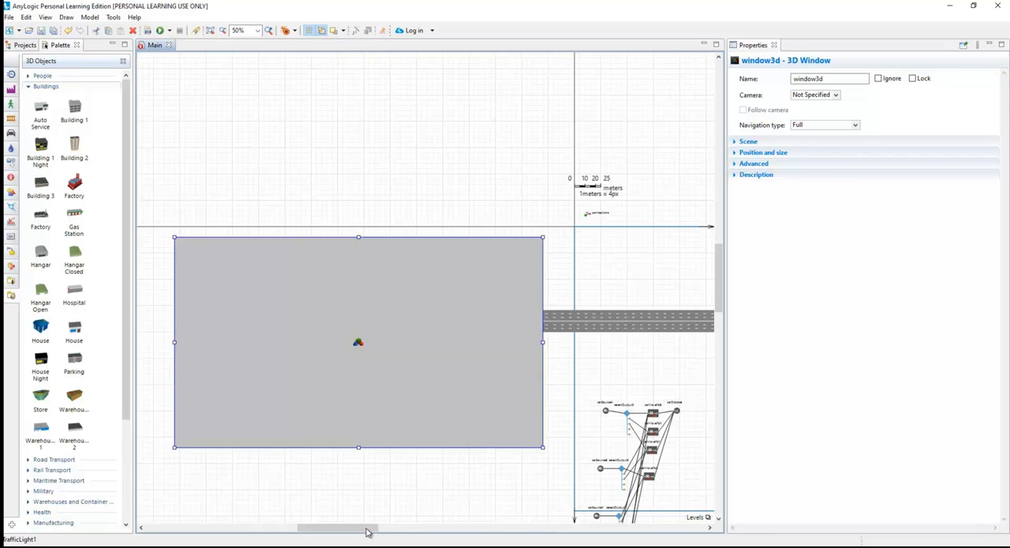
# Place the red Factory 3D object above the horizontal road, left of the crossroads, resized to the agent's scale.
pyautogui.moveTo(367, 534); pyautogui.dragTo(418, 534)
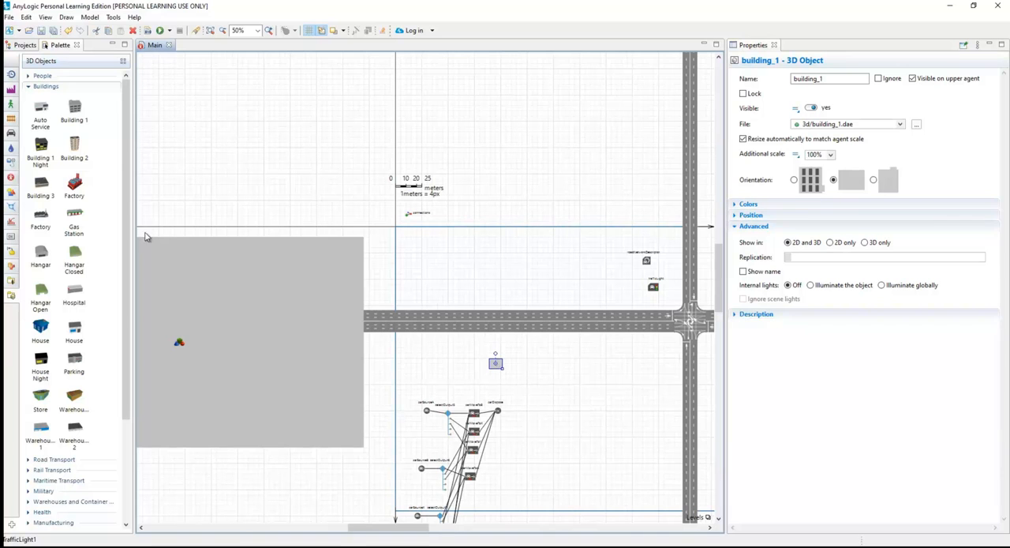
pyautogui.click(75, 185)
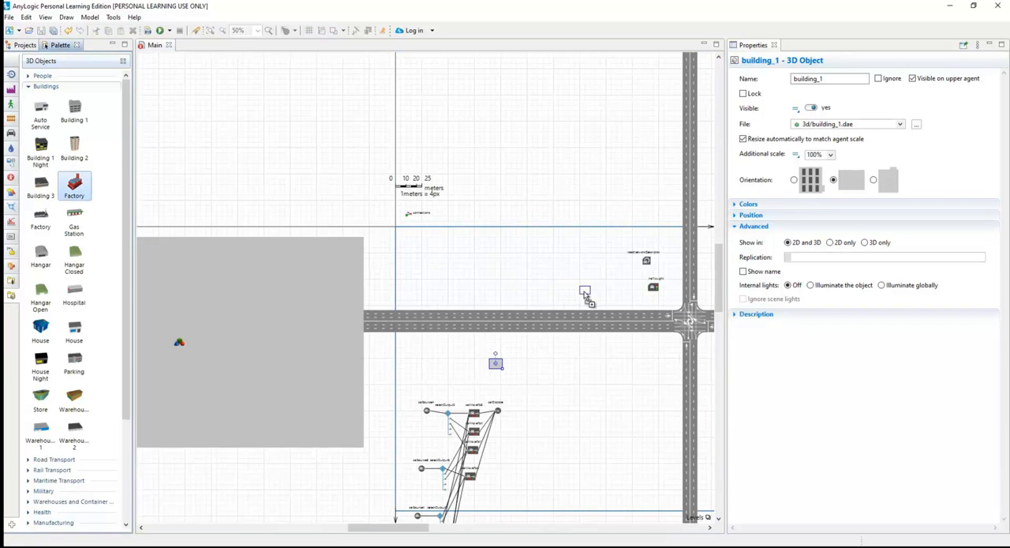
pyautogui.click(590, 291)
pyautogui.click(516, 284)
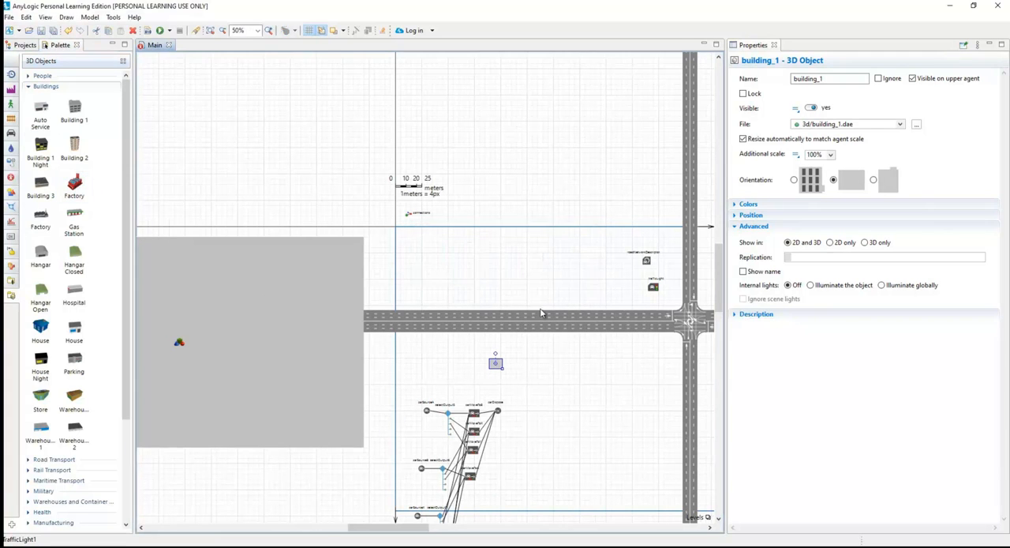
# Place a Gas Station above and a Building 2 below the horizontal road, right of the crossroads, both resized to the agent's scale.
pyautogui.moveTo(609, 396); pyautogui.dragTo(362, 369)
pyautogui.rightClick(362, 369)
pyautogui.moveTo(75, 219); pyautogui.dragTo(486, 295)
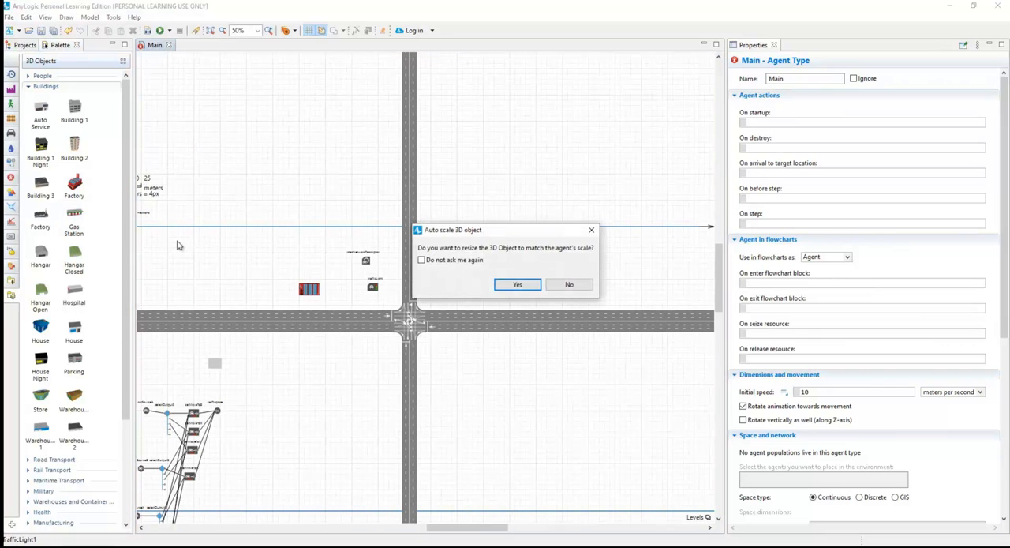
pyautogui.click(515, 284)
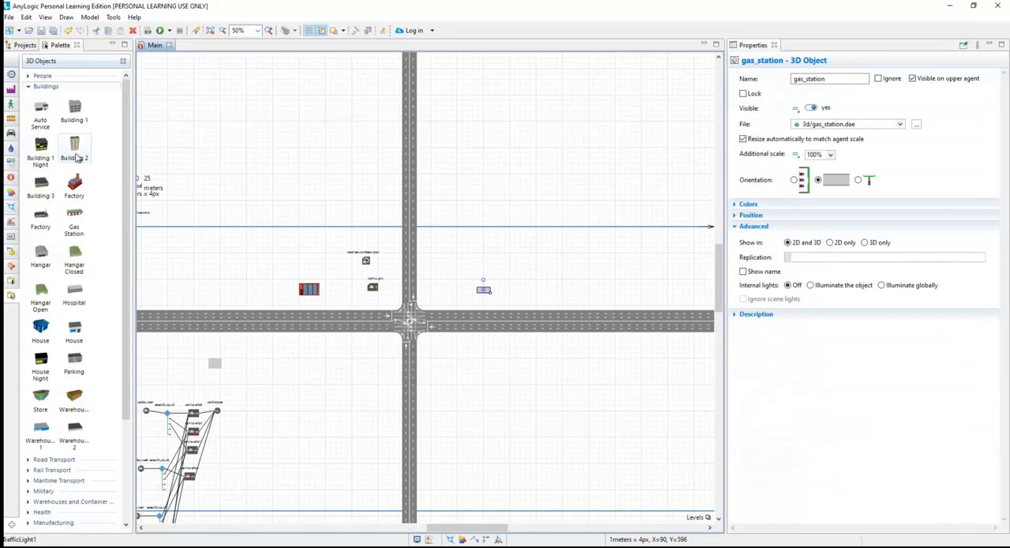
pyautogui.moveTo(77, 148); pyautogui.dragTo(456, 357)
pyautogui.click(515, 285)
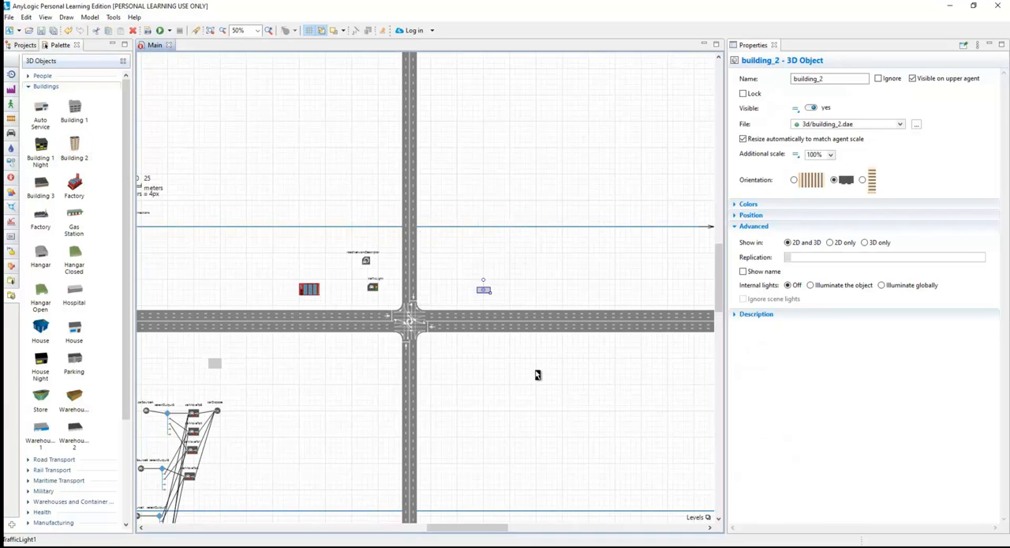
pyautogui.click(353, 388)
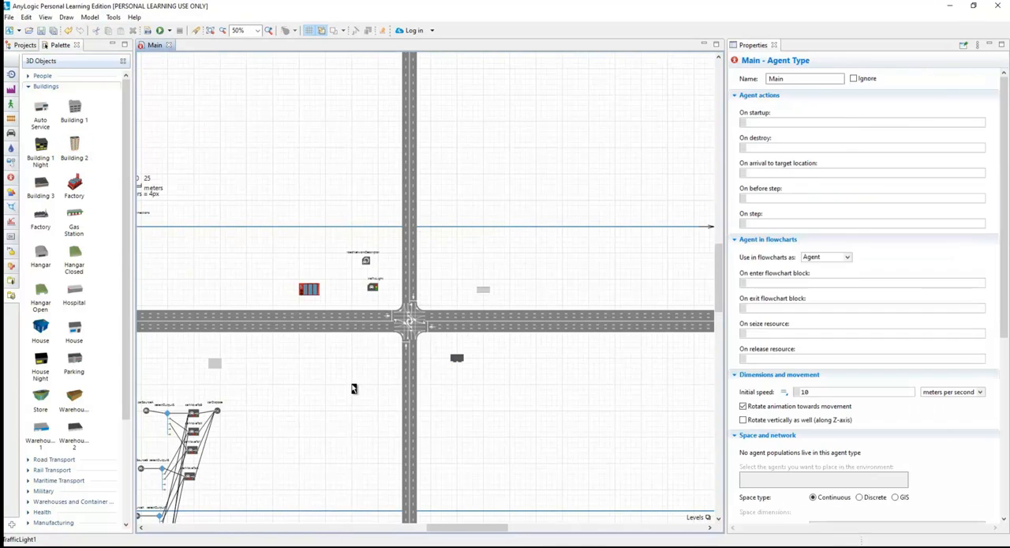
# Run the TrafficLight1 simulation and bring its 3D window fully into view.
pyautogui.moveTo(337, 384); pyautogui.dragTo(609, 391)
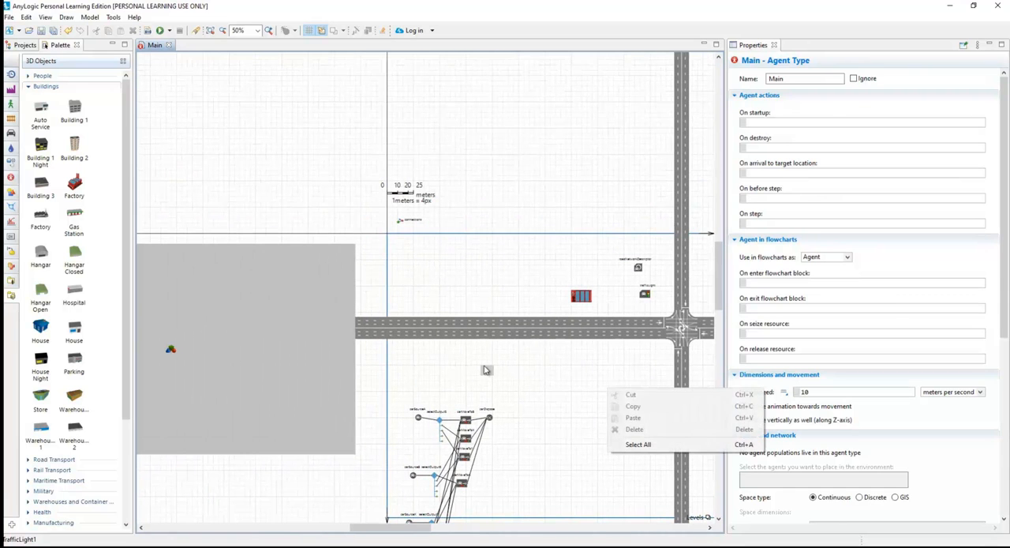
pyautogui.click(269, 209)
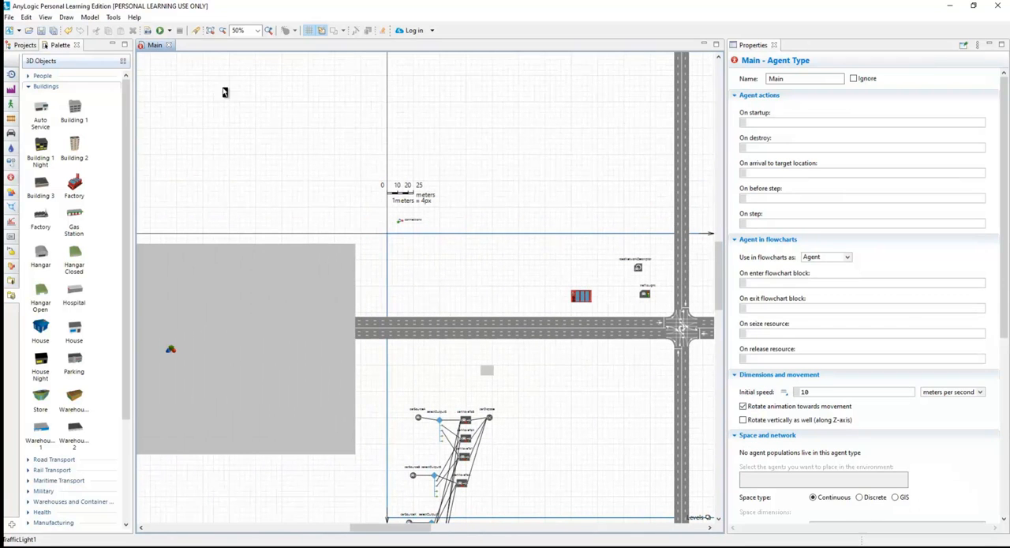
pyautogui.click(169, 30)
pyautogui.click(173, 43)
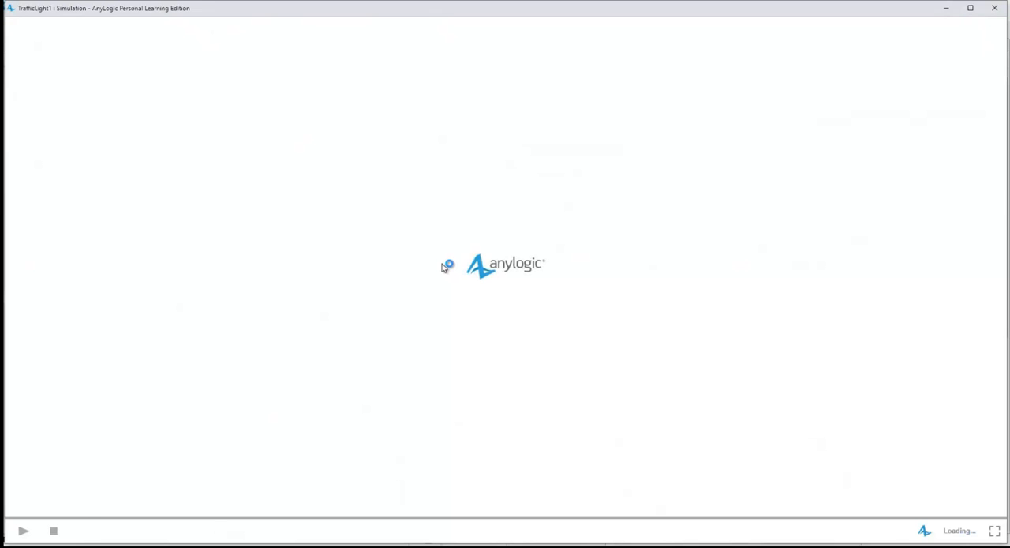
pyautogui.moveTo(511, 320); pyautogui.dragTo(753, 340)
pyautogui.moveTo(583, 343); pyautogui.dragTo(803, 351)
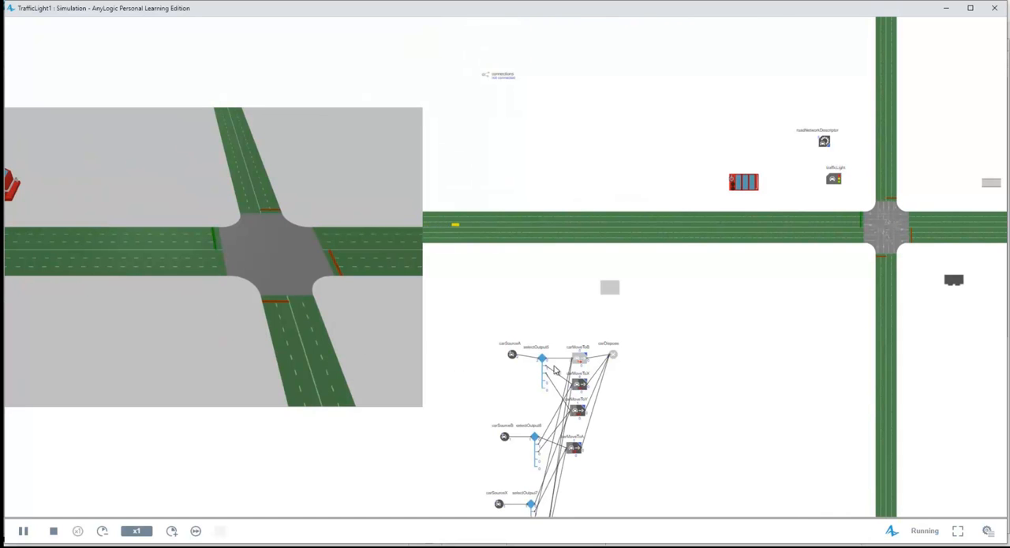
pyautogui.moveTo(474, 361); pyautogui.dragTo(649, 354)
# Orbit the 3D scene to show the crossroads with its surrounding buildings and raise the execution speed to x10.
pyautogui.moveTo(404, 319); pyautogui.dragTo(485, 293)
pyautogui.rightClick(466, 310)
pyautogui.click(465, 301)
pyautogui.rightClick(486, 293)
pyautogui.click(171, 532)
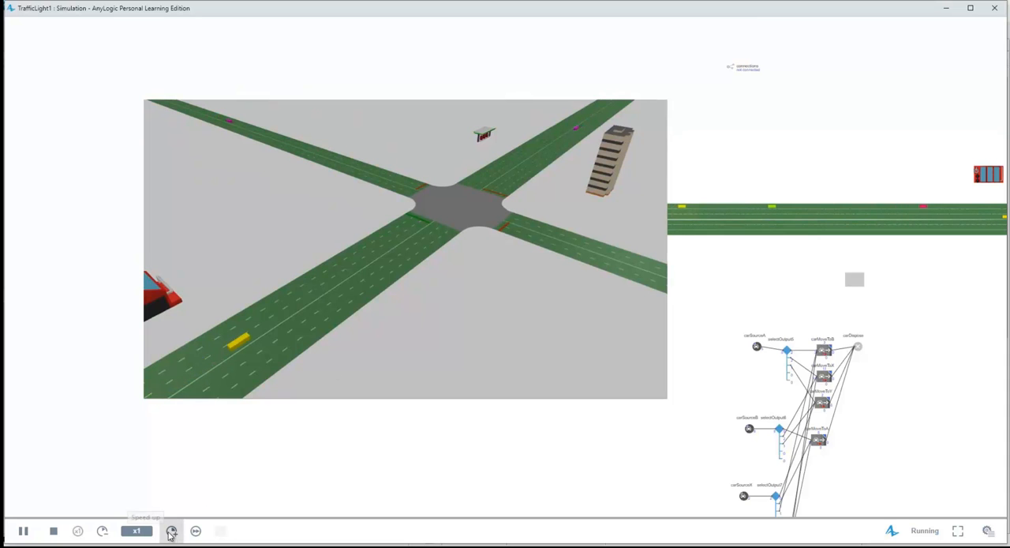
pyautogui.click(171, 532)
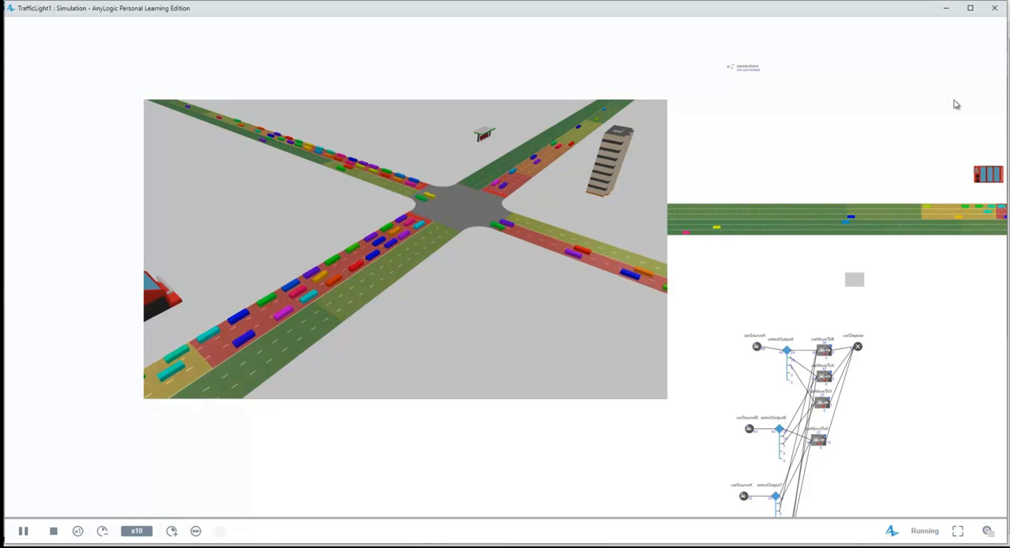
# Close the simulation and open AnyLogic's example models.
pyautogui.click(996, 8)
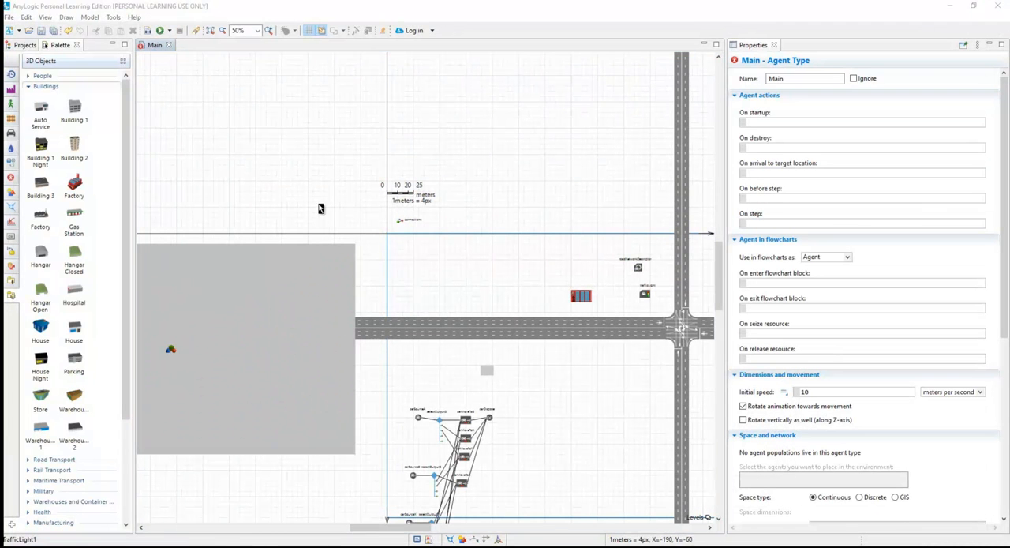
pyautogui.click(134, 16)
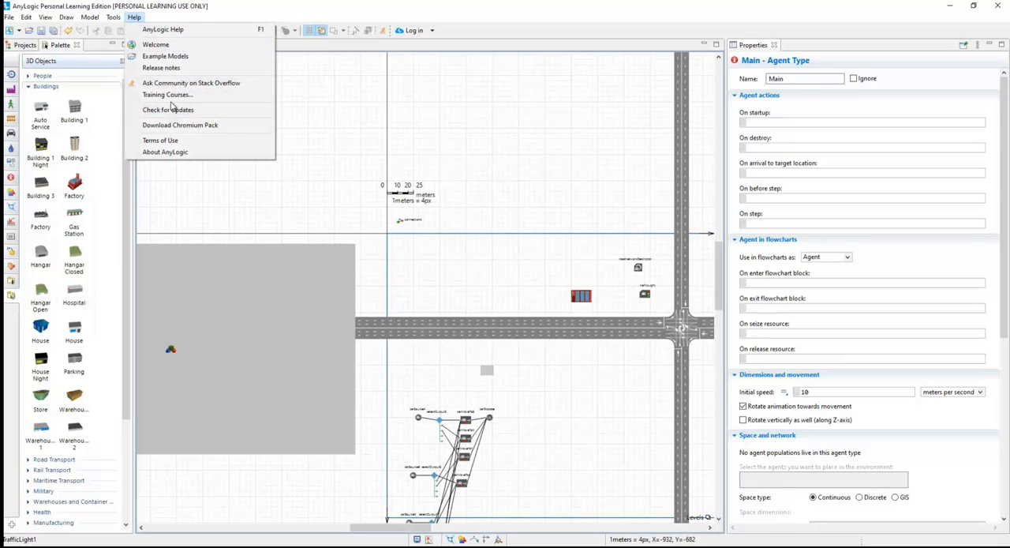
pyautogui.click(170, 58)
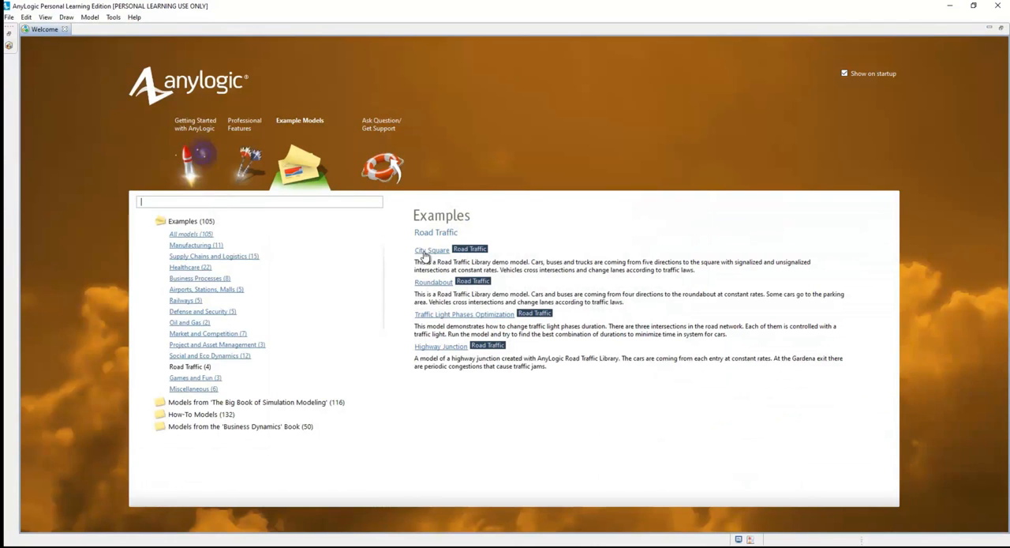
# Open the City Square example model and display its Bus and Truck agent types.
pyautogui.click(426, 251)
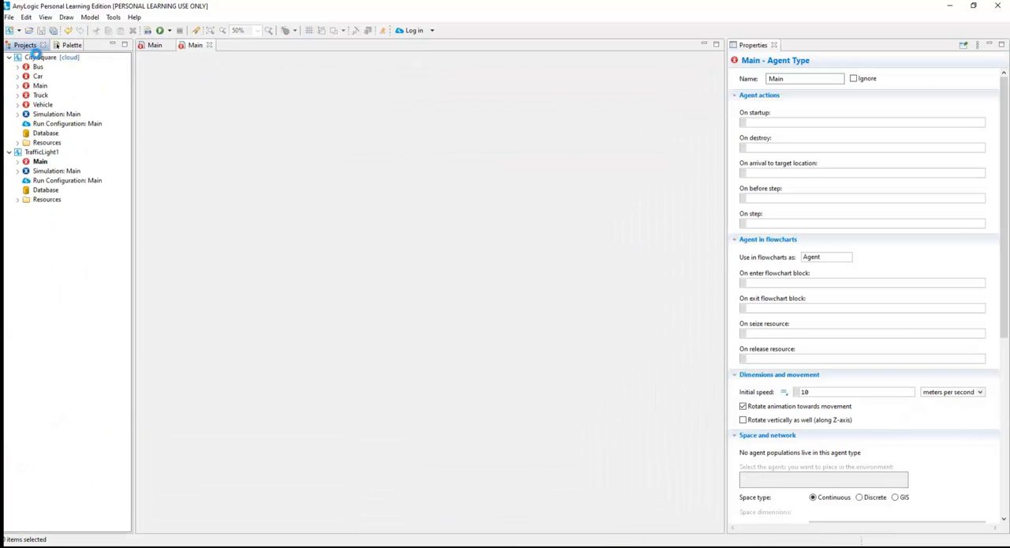
pyautogui.click(35, 57)
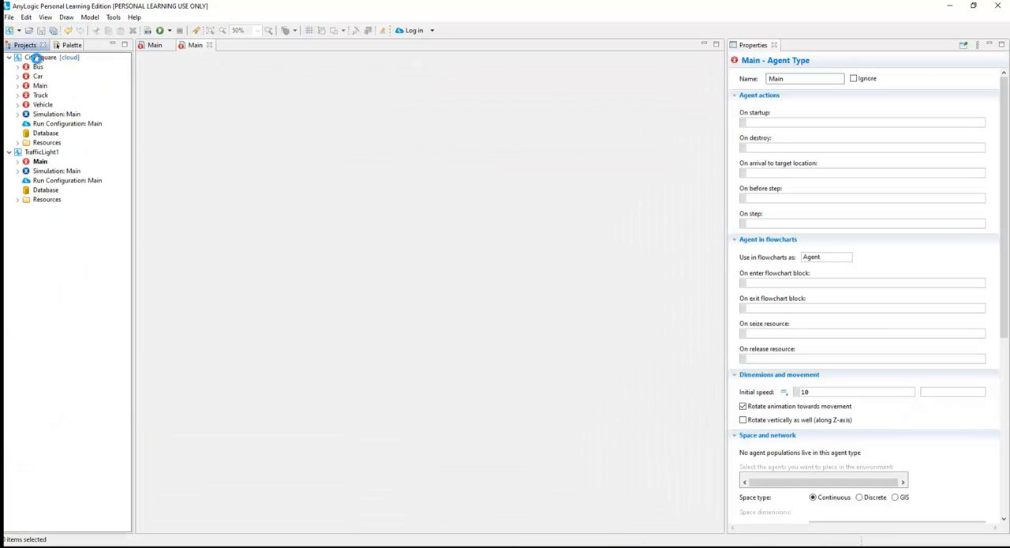
pyautogui.click(41, 67)
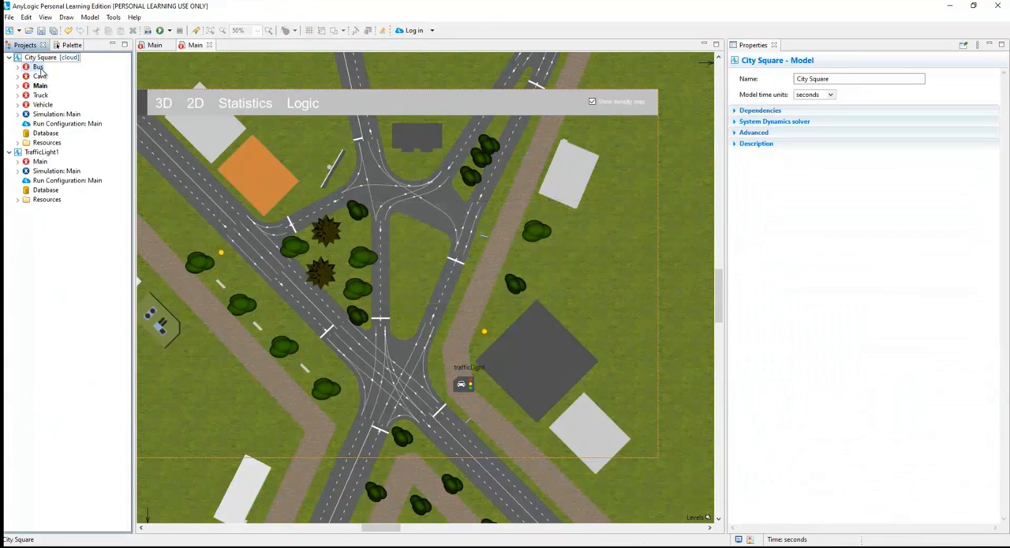
pyautogui.doubleClick(39, 68)
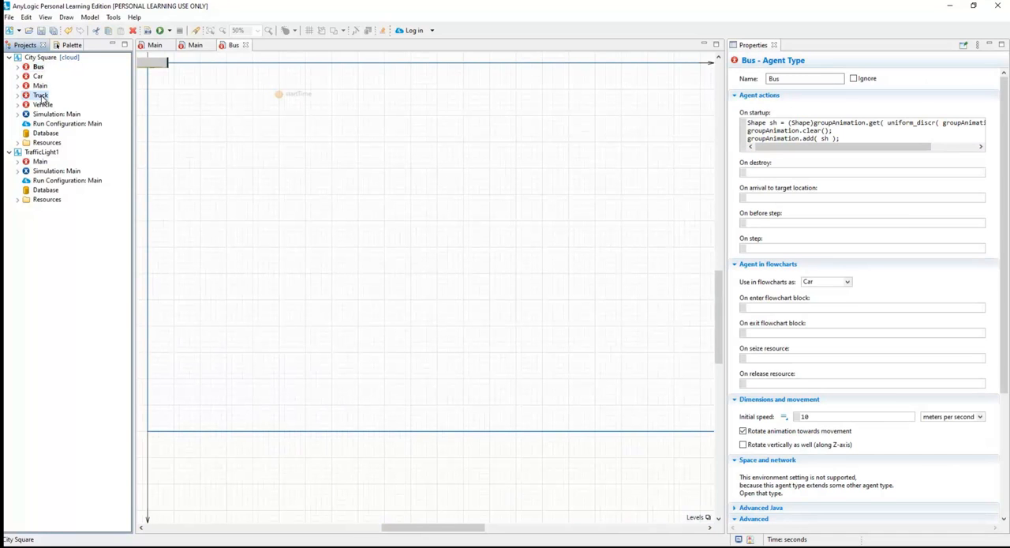
pyautogui.doubleClick(41, 95)
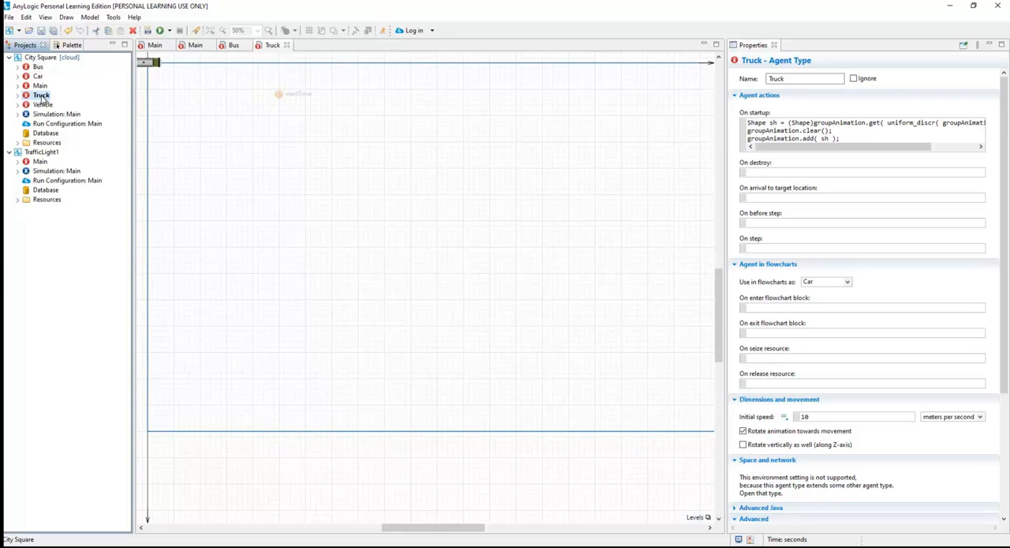
# Copy the Bus agent type from City Square into the TrafficLight1 model.
pyautogui.click(39, 69)
pyautogui.rightClick(38, 68)
pyautogui.click(74, 157)
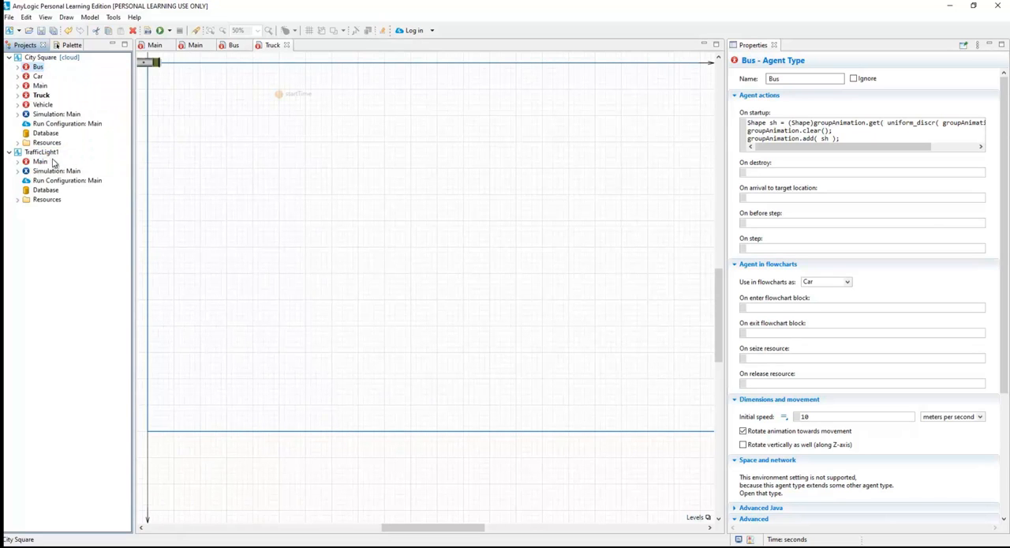
pyautogui.rightClick(47, 152)
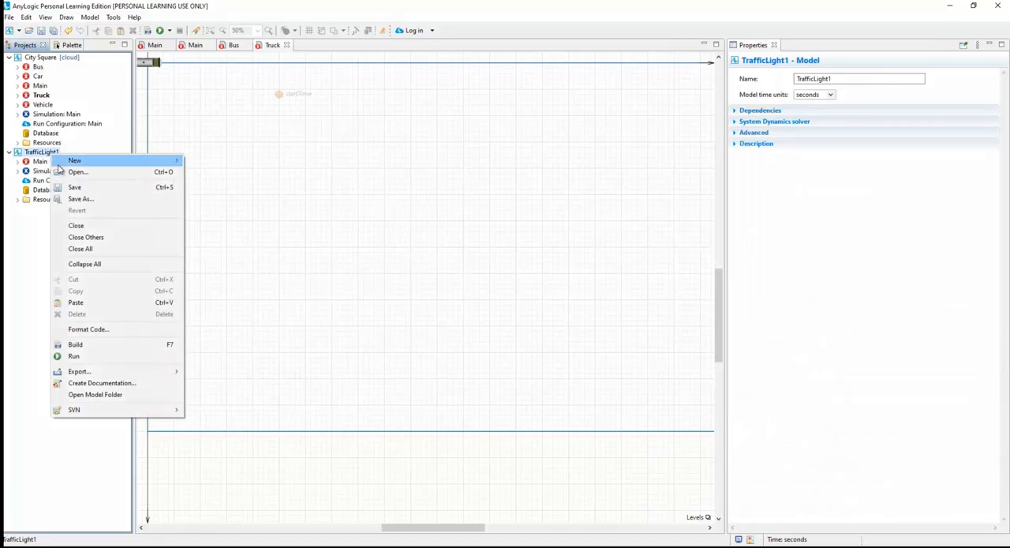
pyautogui.click(104, 303)
# Copy the Truck agent type from City Square into the TrafficLight1 model.
pyautogui.click(42, 97)
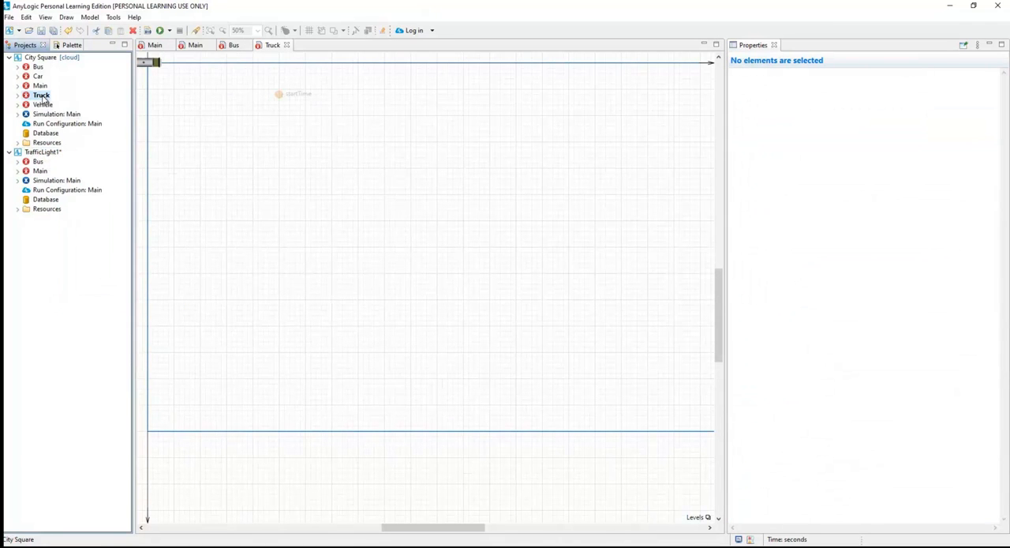
pyautogui.rightClick(44, 97)
pyautogui.click(69, 183)
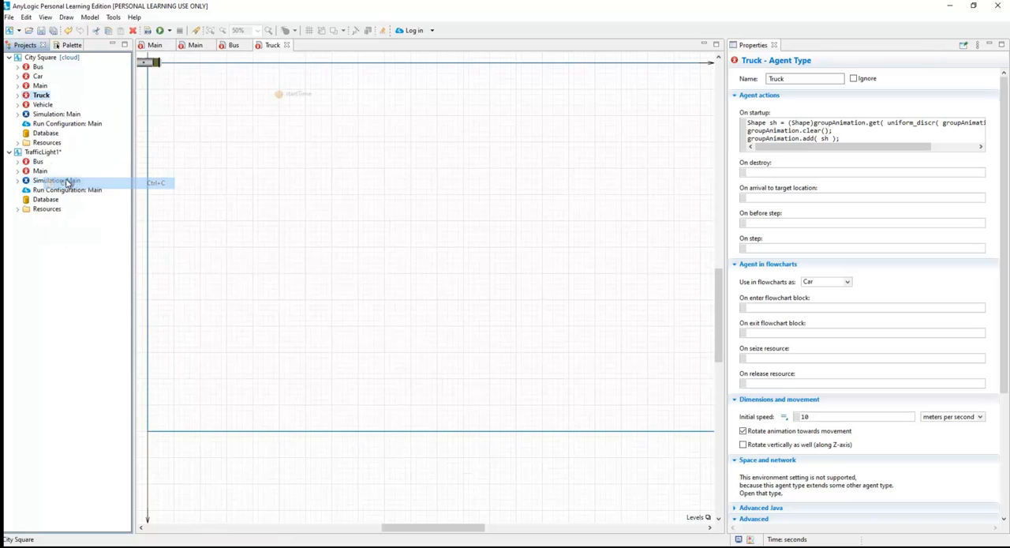
pyautogui.click(43, 151)
pyautogui.rightClick(44, 155)
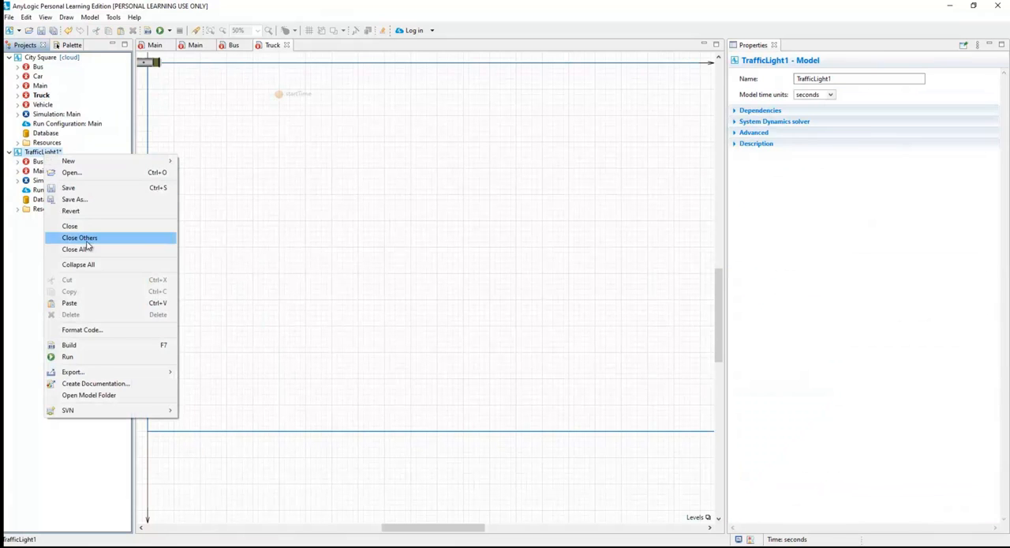
pyautogui.click(88, 303)
# Remove the City Square / Vehicle inheritance from TrafficLight1's Bus agent type.
pyautogui.click(43, 161)
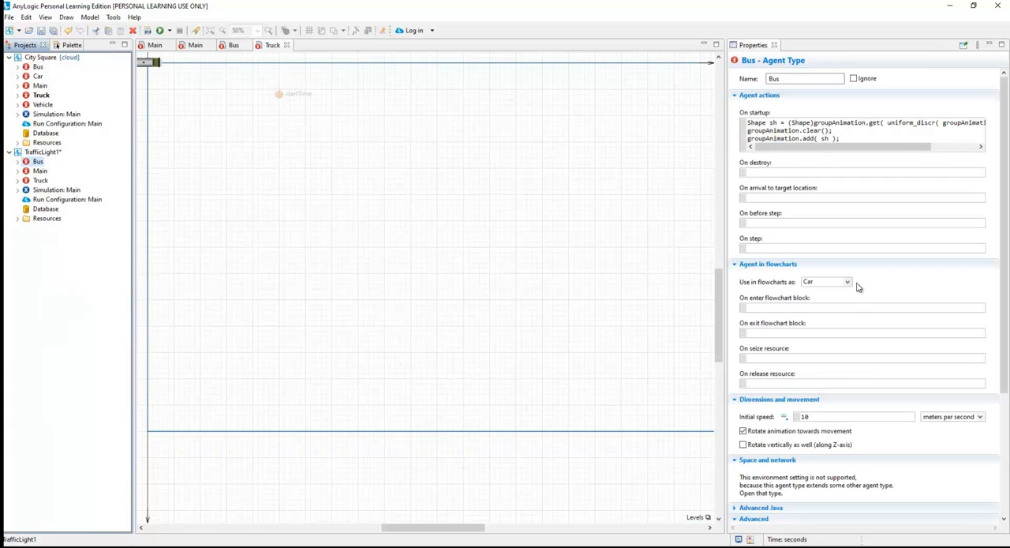
pyautogui.scroll(-3, 886, 408)
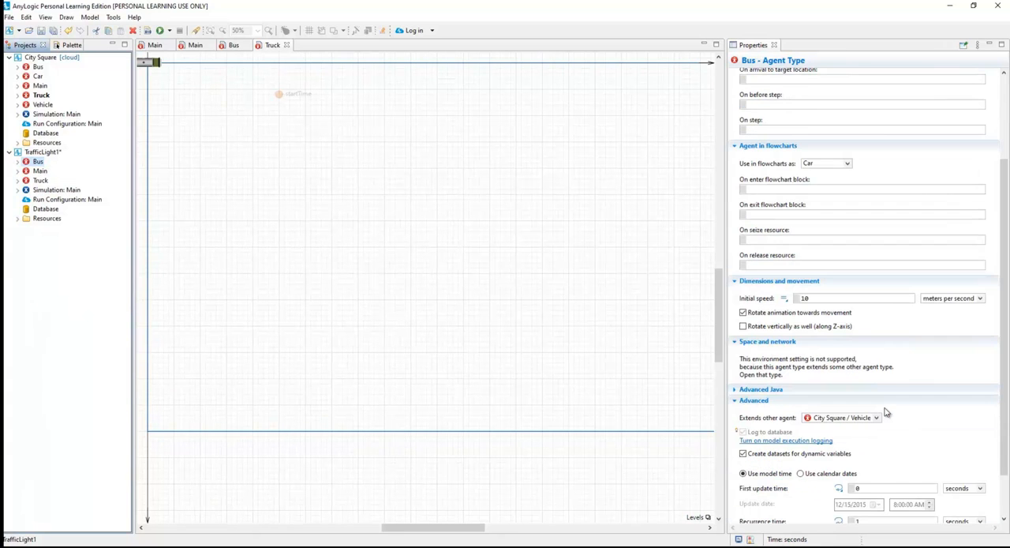
pyautogui.click(876, 418)
pyautogui.click(841, 430)
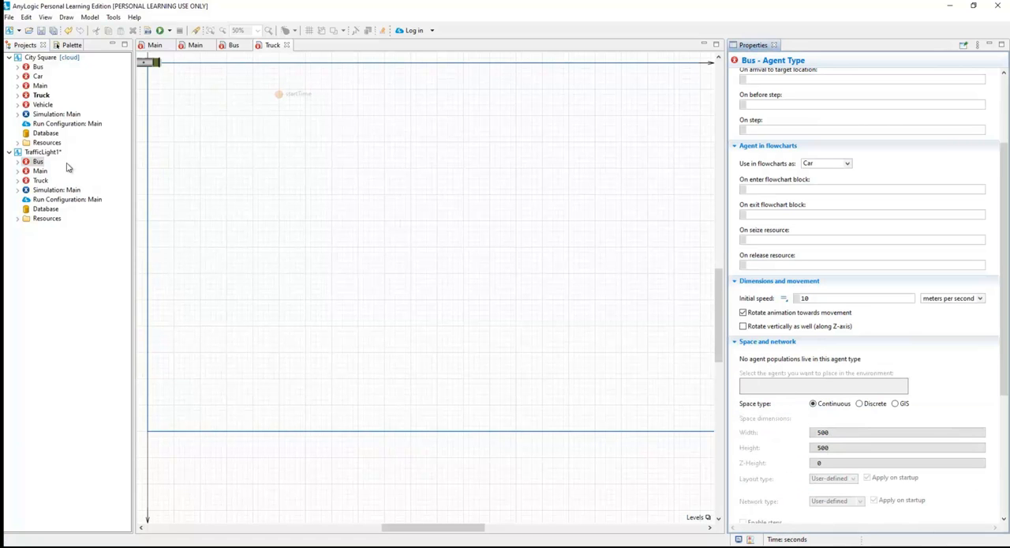
# Remove the City Square / Vehicle inheritance from TrafficLight1's Truck agent type.
pyautogui.click(37, 180)
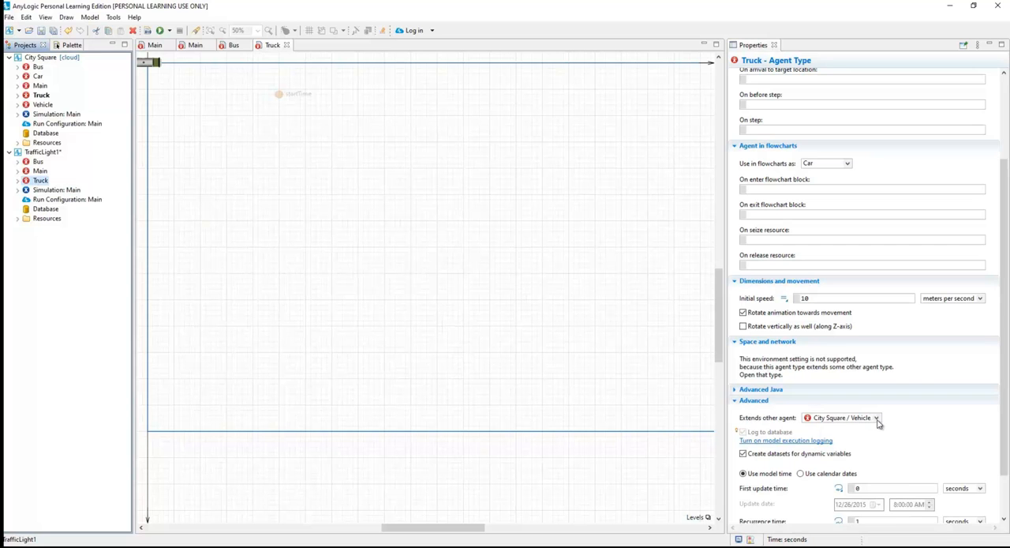
pyautogui.click(876, 418)
pyautogui.click(852, 428)
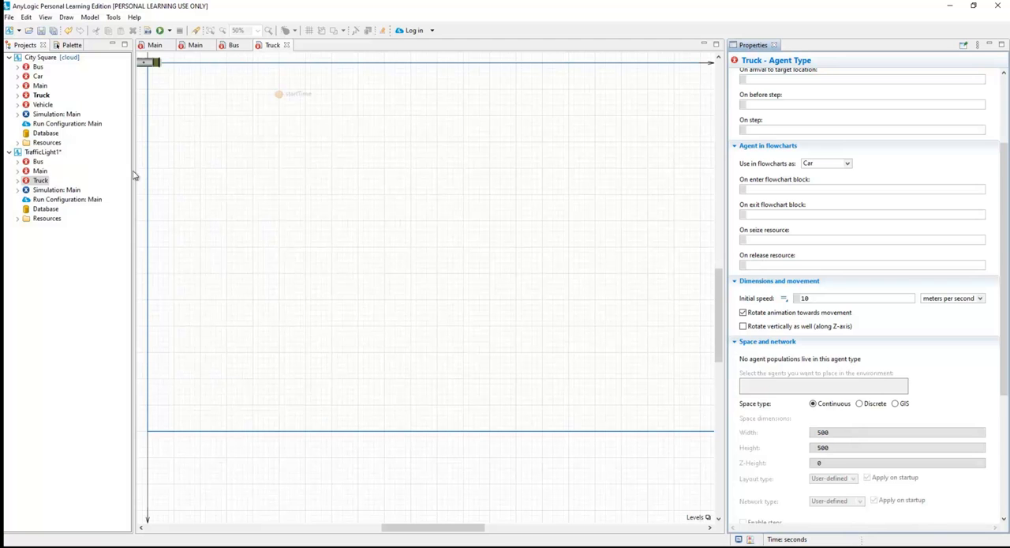
# Close the City Square model, leaving only TrafficLight1 open.
pyautogui.click(43, 61)
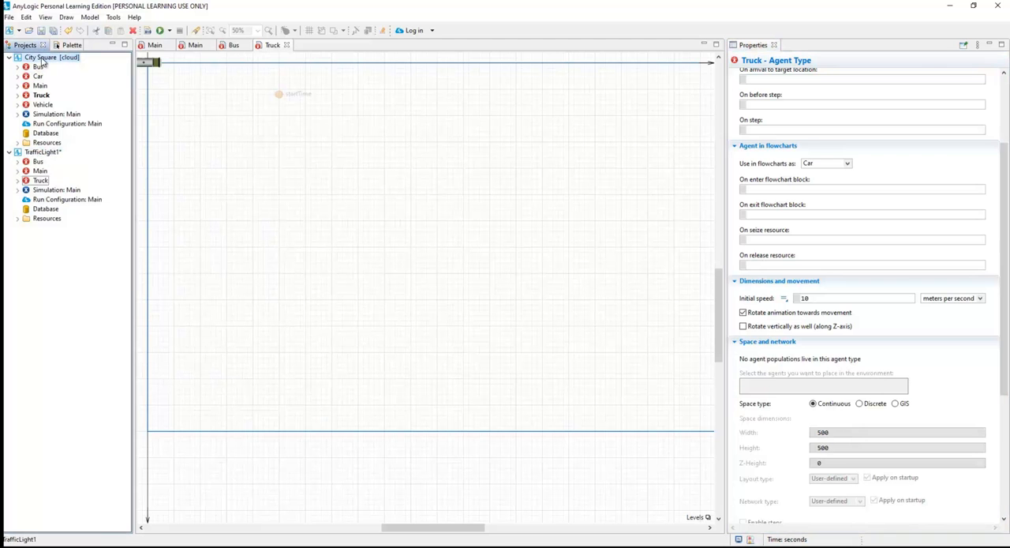
pyautogui.rightClick(43, 60)
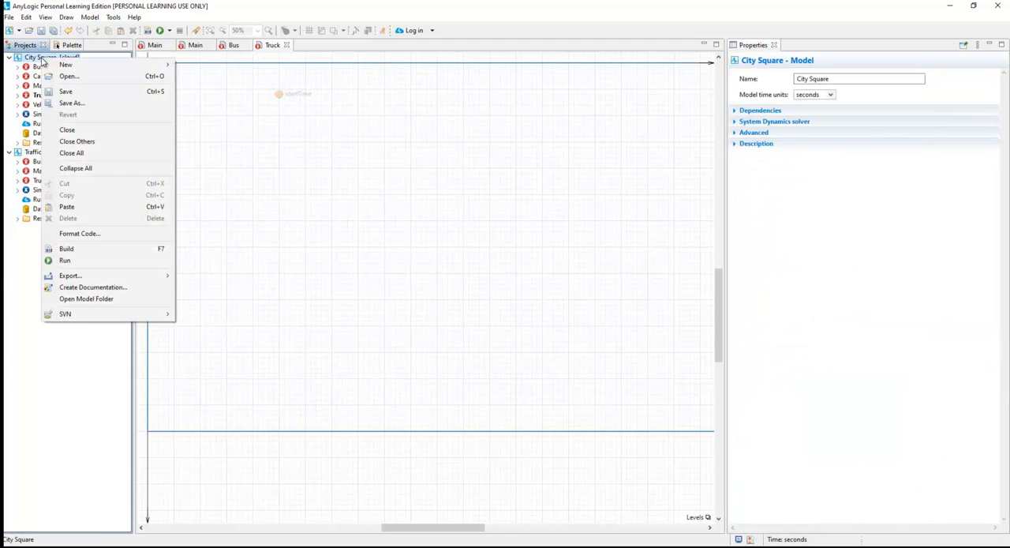
pyautogui.click(66, 129)
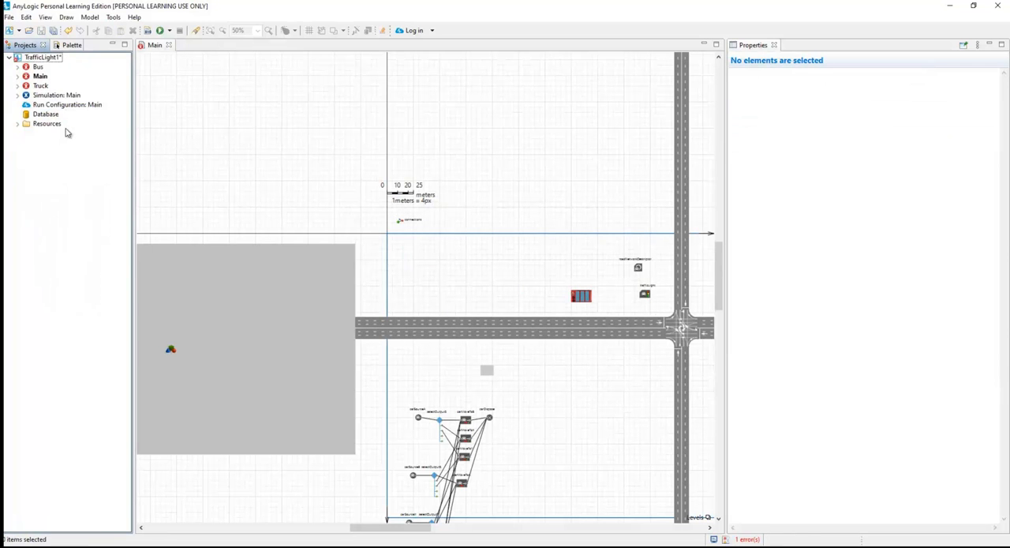
# Open TrafficLight1's copied Bus and Truck agent types to check their diagrams and properties.
pyautogui.click(38, 68)
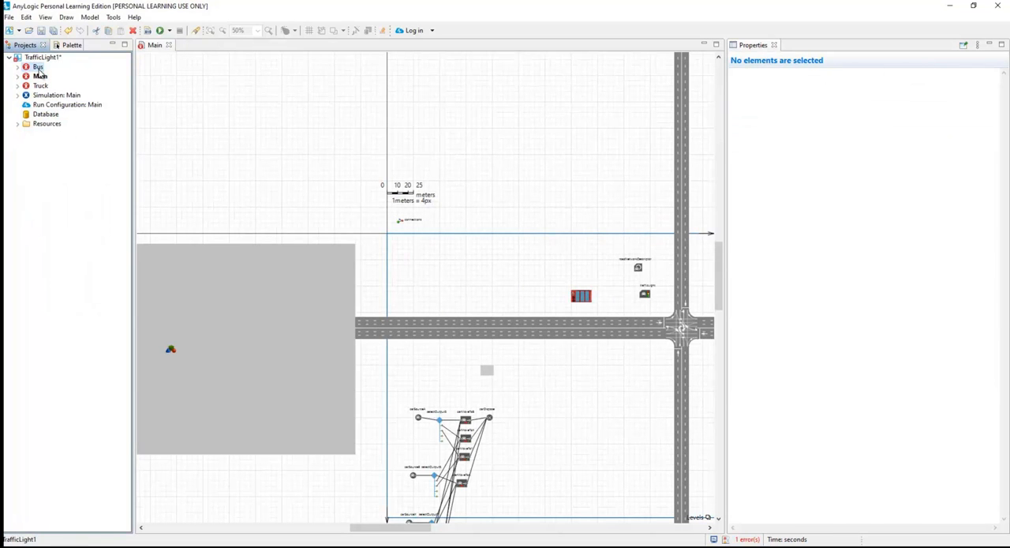
pyautogui.doubleClick(38, 68)
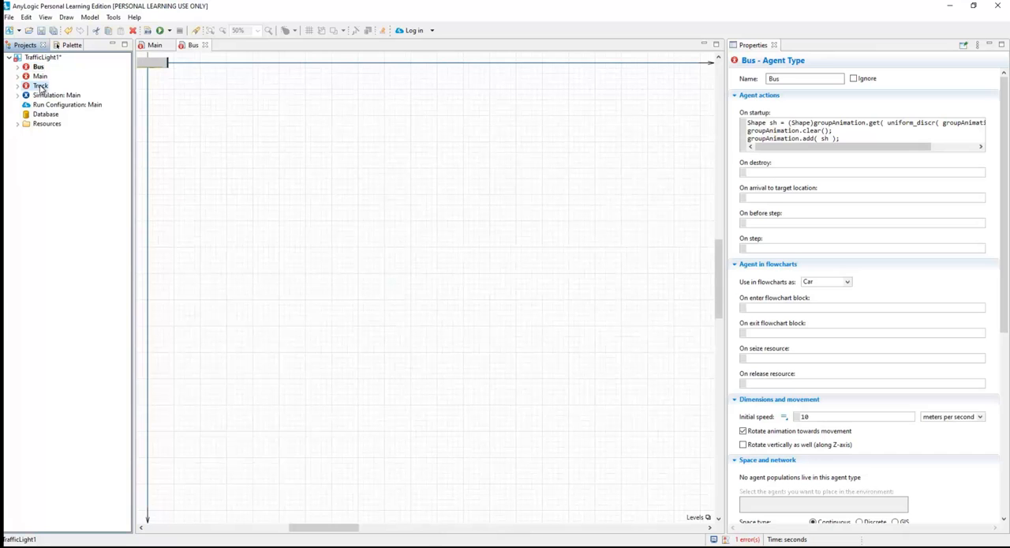
pyautogui.doubleClick(40, 86)
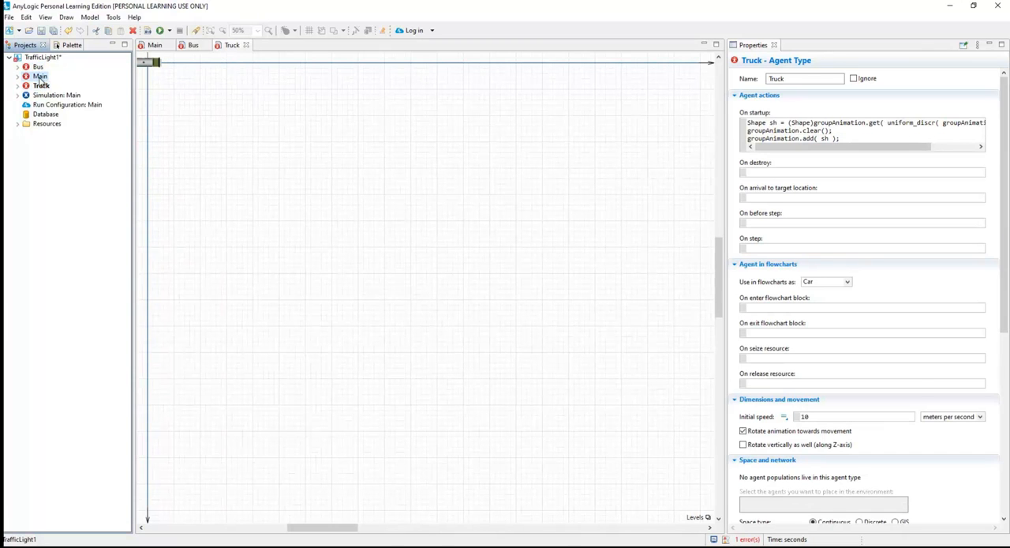
# In Main, set the new car type of the carSourceA block to Bus.
pyautogui.doubleClick(40, 76)
pyautogui.scroll(-3, 557, 346)
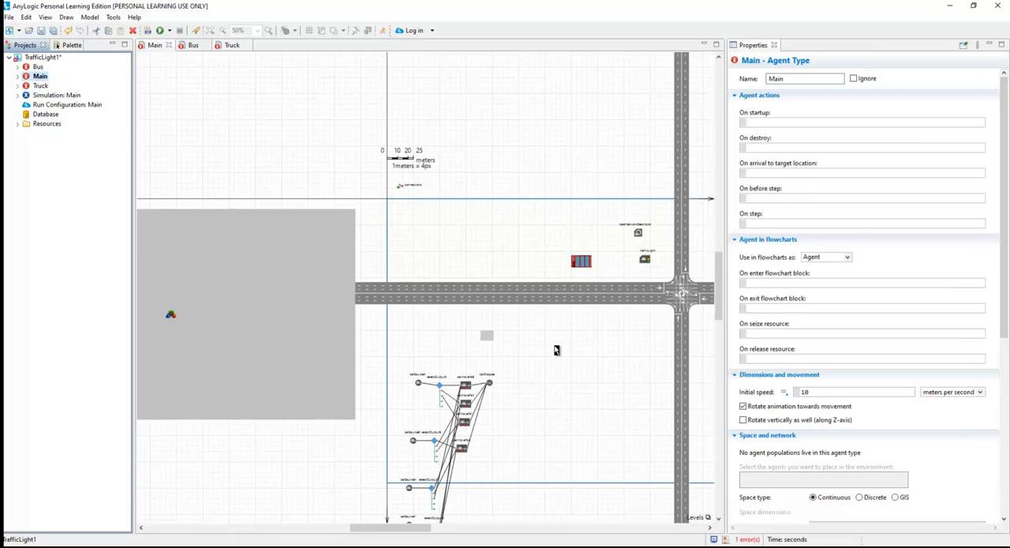
pyautogui.scroll(3, 432, 340)
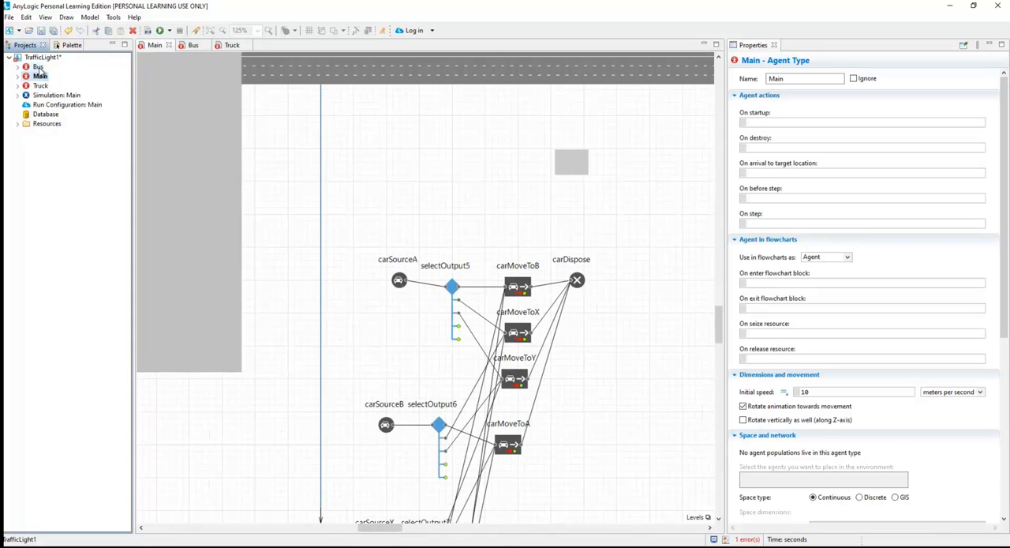
pyautogui.click(399, 281)
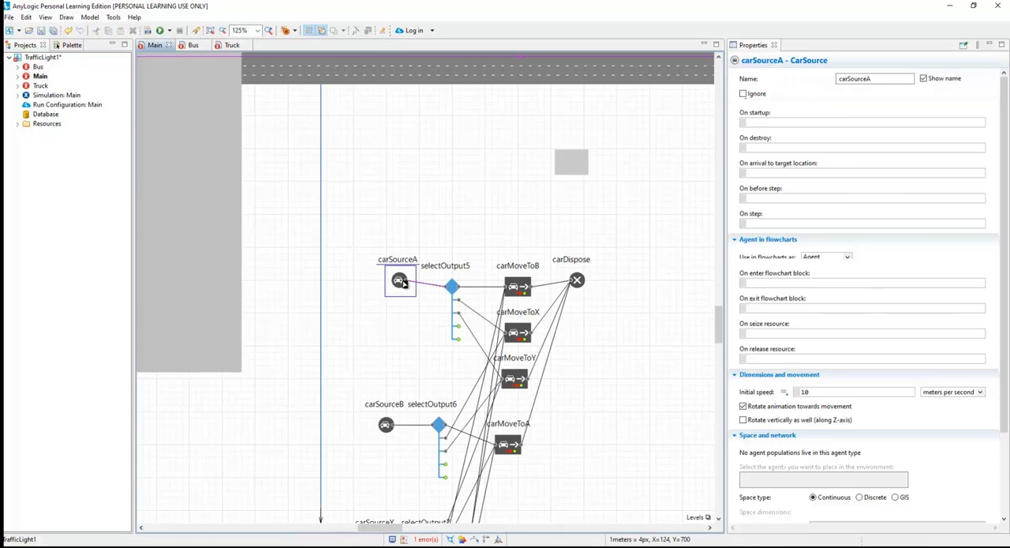
pyautogui.click(863, 288)
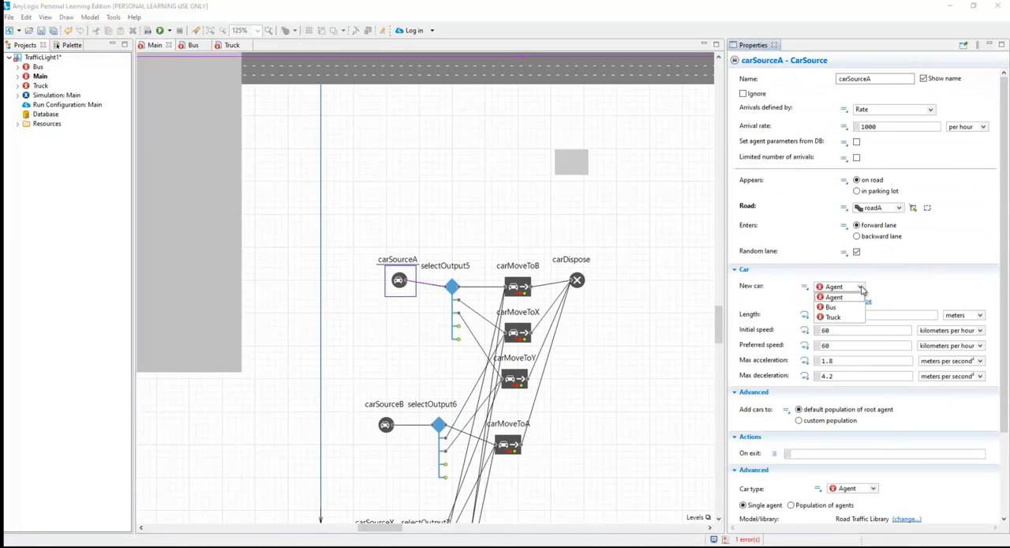
pyautogui.click(834, 313)
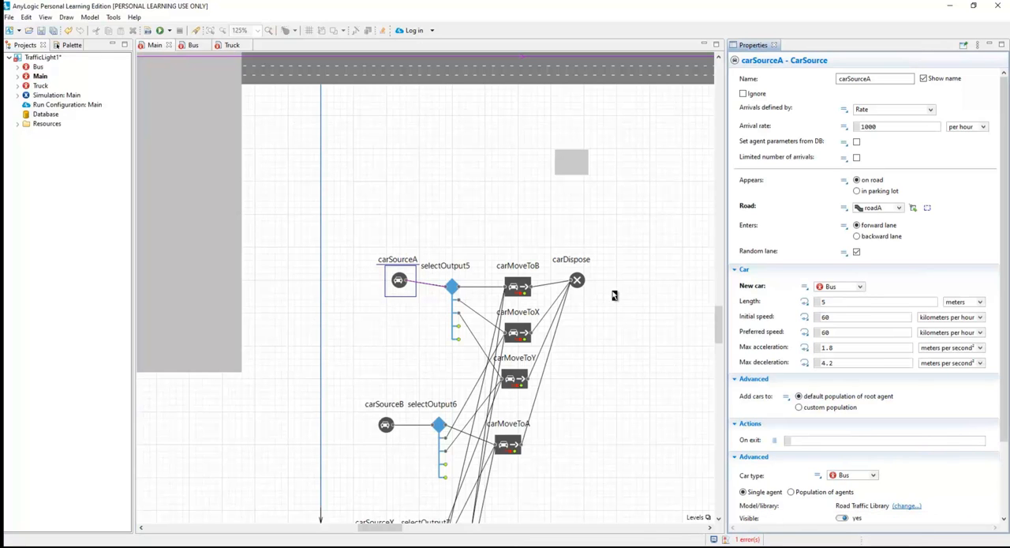
# Duplicate the carSourceA block directly below the original in the flowchart.
pyautogui.click(400, 320)
pyautogui.click(400, 283)
pyautogui.moveTo(399, 282); pyautogui.dragTo(399, 307)
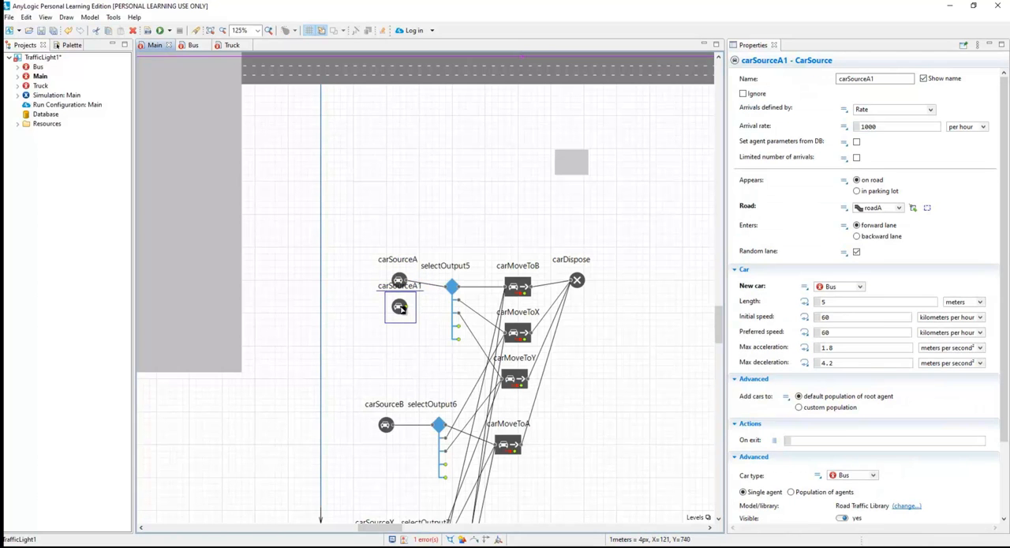
# Set the duplicated car source's new car type to Truck and connect its output to the selectOutput5 input.
pyautogui.click(859, 287)
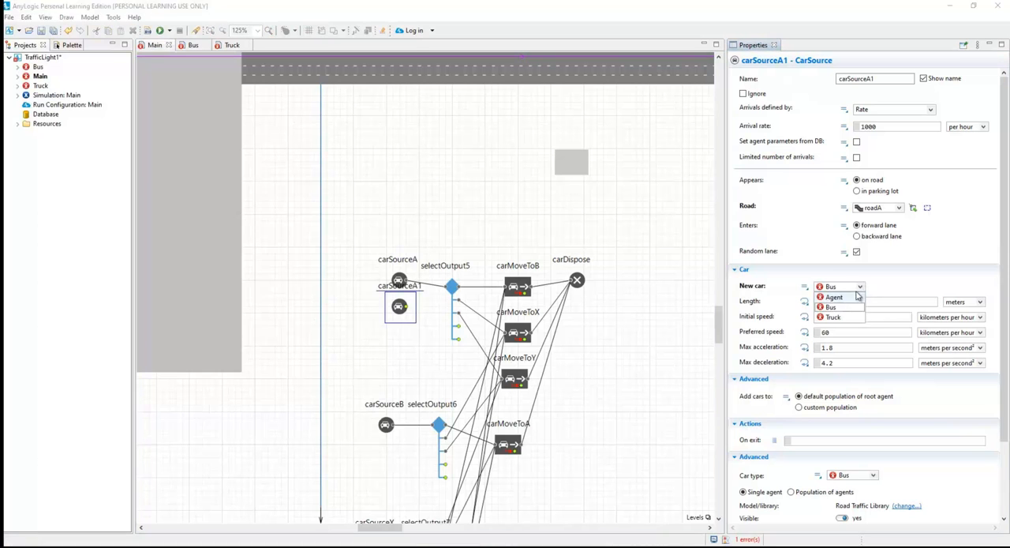
pyautogui.click(845, 319)
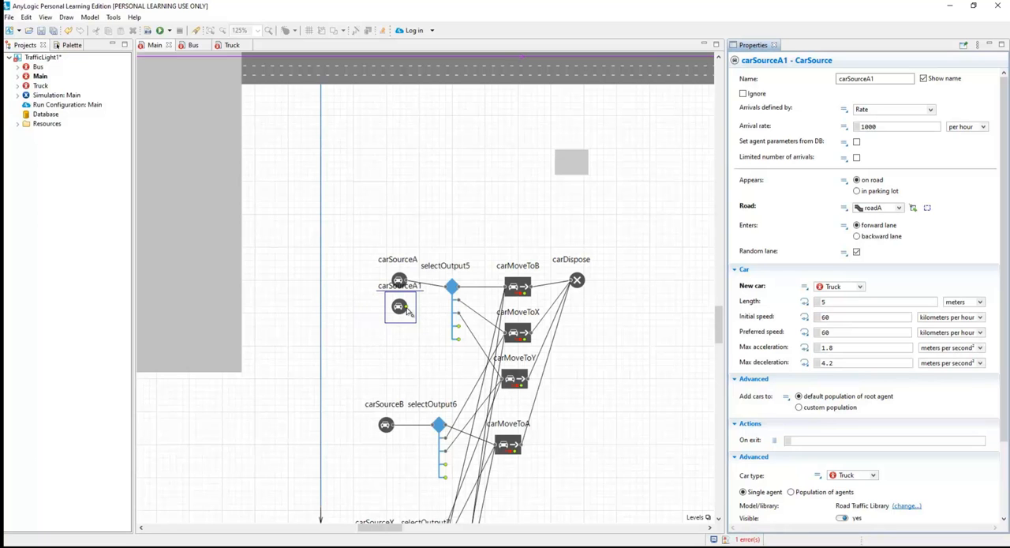
pyautogui.moveTo(408, 307); pyautogui.dragTo(446, 289)
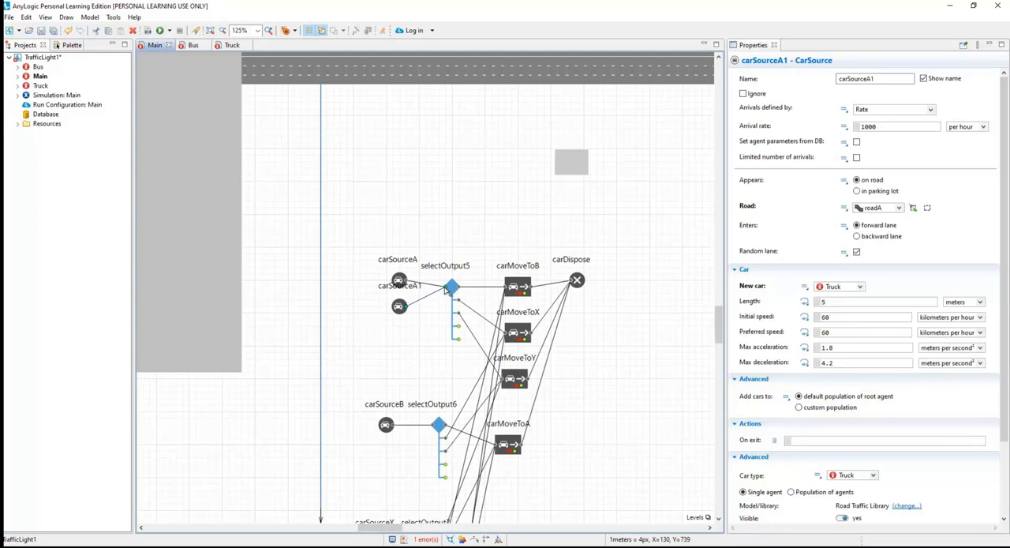
pyautogui.click(442, 327)
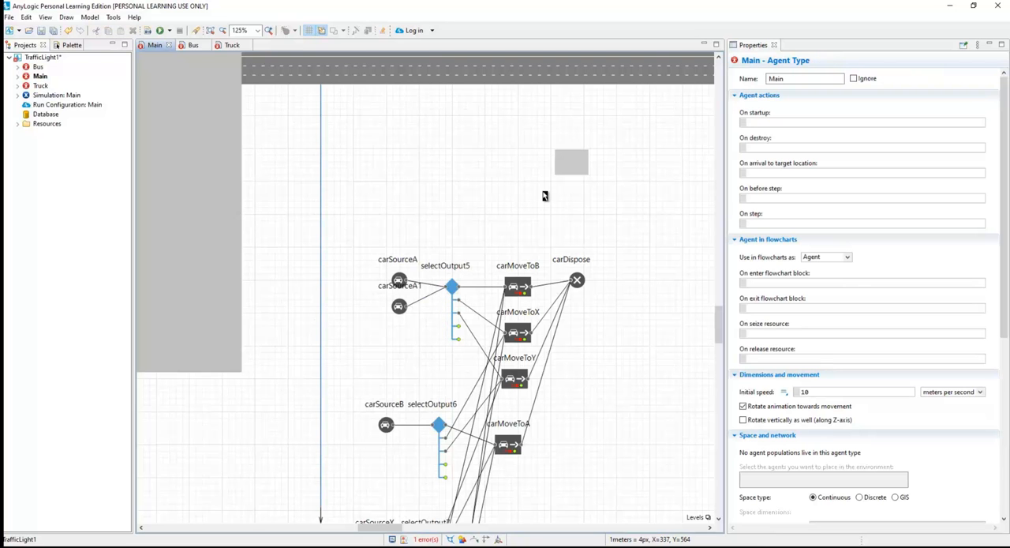
# Run the TrafficLight1 simulation and orbit its 3D scene to view the crossroads and the road beside the factory.
pyautogui.click(161, 30)
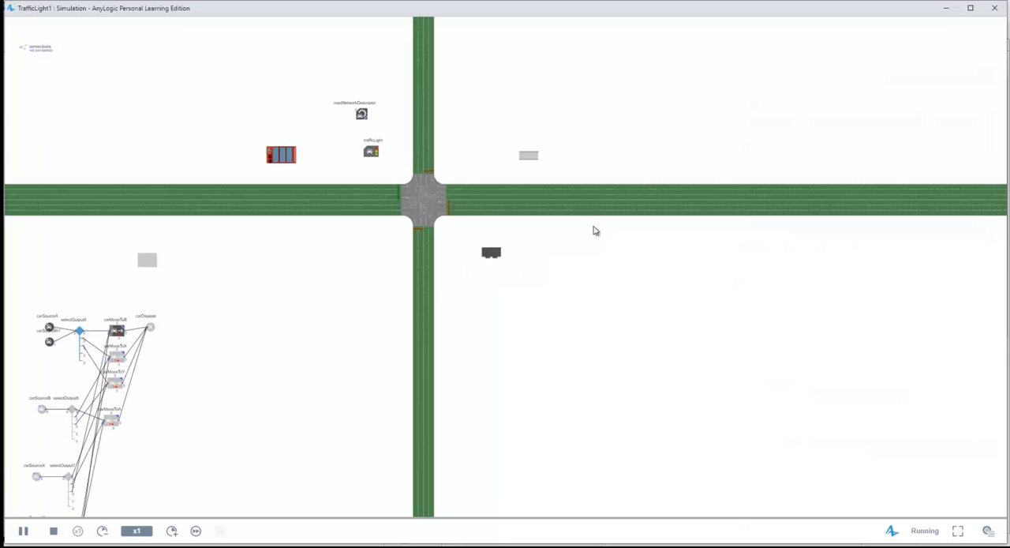
pyautogui.moveTo(300, 266); pyautogui.dragTo(719, 274)
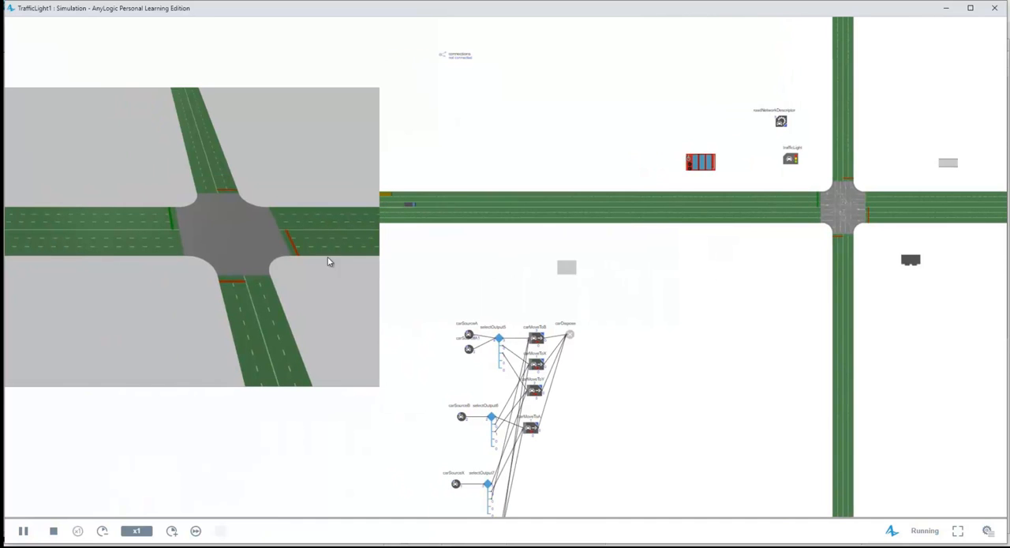
pyautogui.moveTo(306, 275); pyautogui.dragTo(253, 251)
pyautogui.rightClick(253, 251)
pyautogui.click(203, 201)
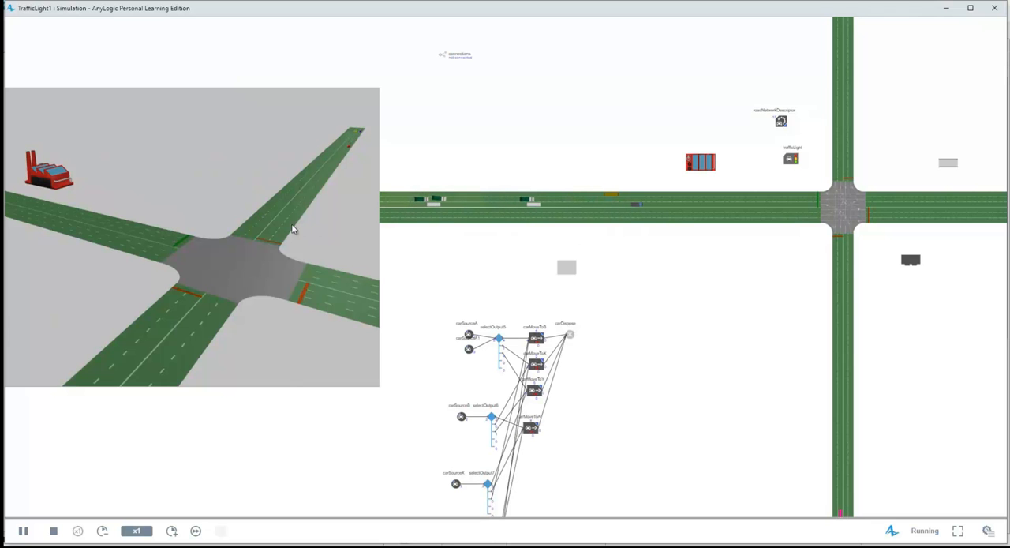
pyautogui.moveTo(243, 212); pyautogui.dragTo(326, 238)
pyautogui.scroll(-3, 326, 239)
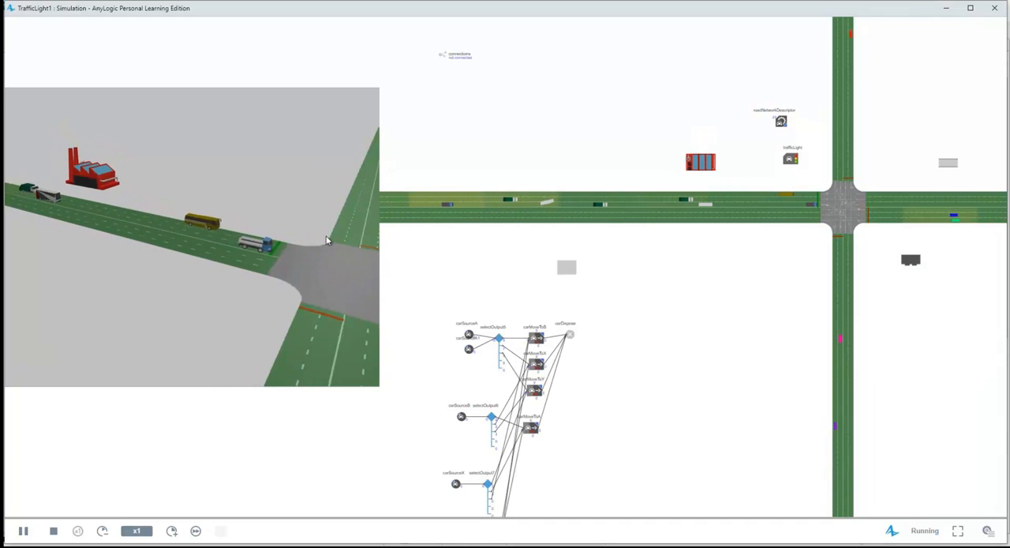
# Close the running simulation and open the City Square example model.
pyautogui.scroll(-3, 327, 240)
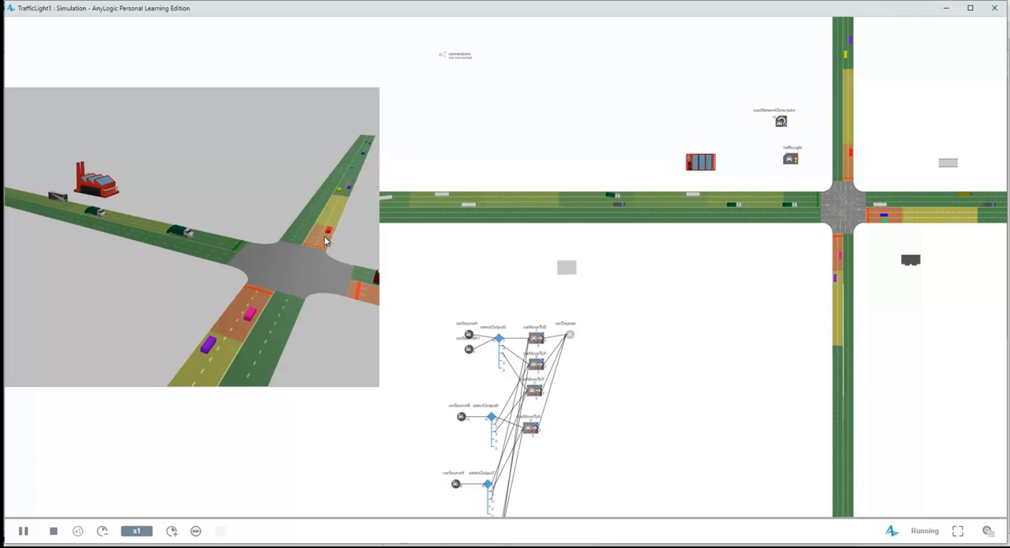
pyautogui.click(994, 8)
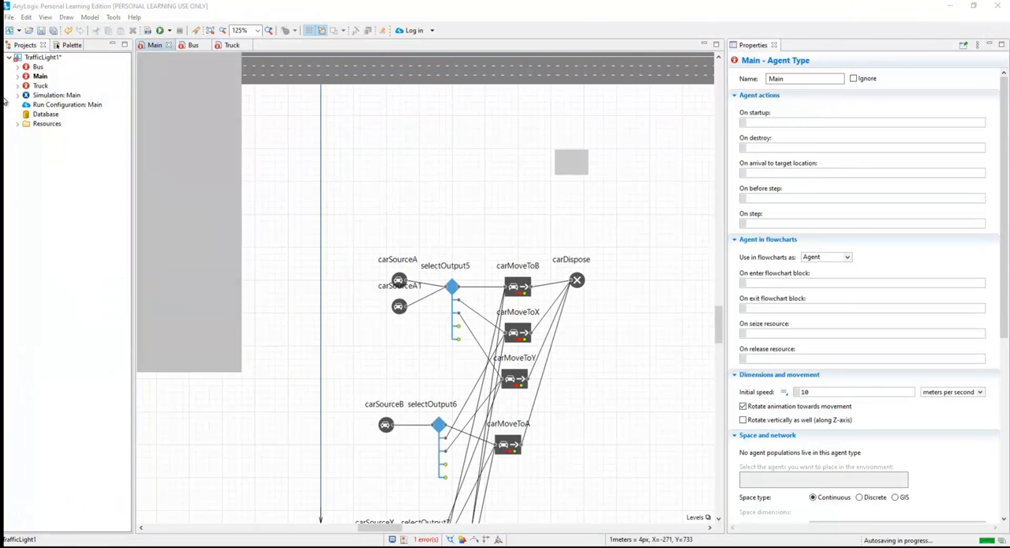
pyautogui.click(134, 17)
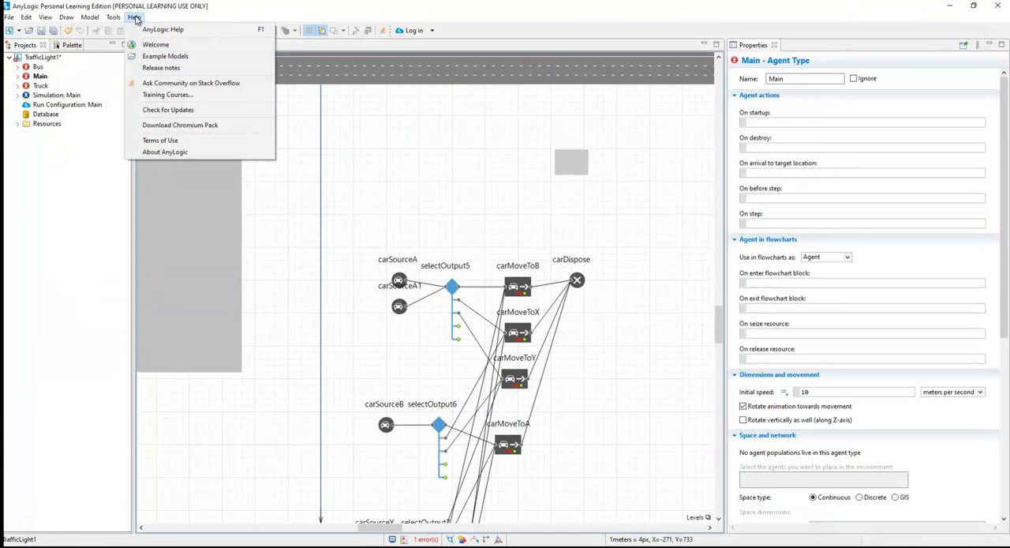
pyautogui.click(176, 57)
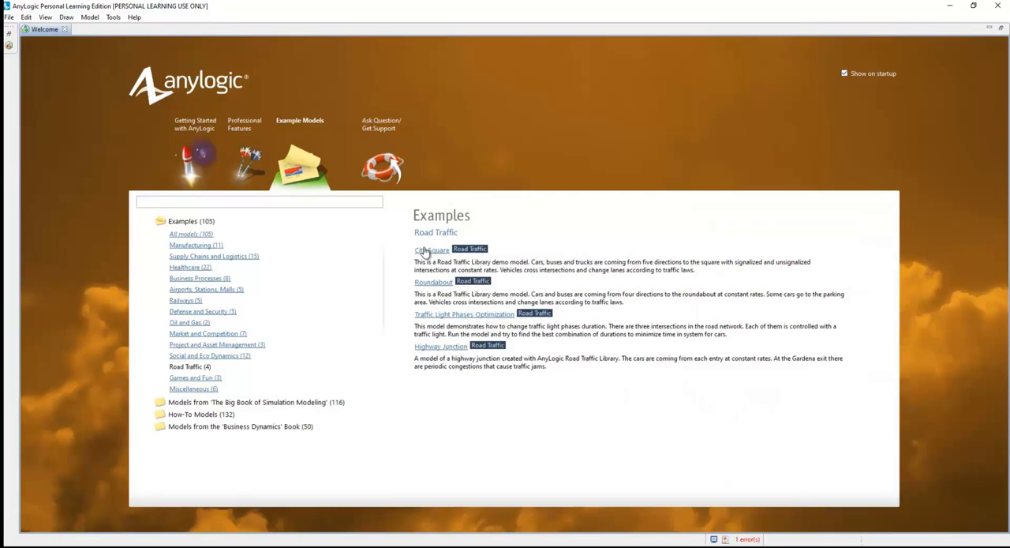
pyautogui.click(423, 250)
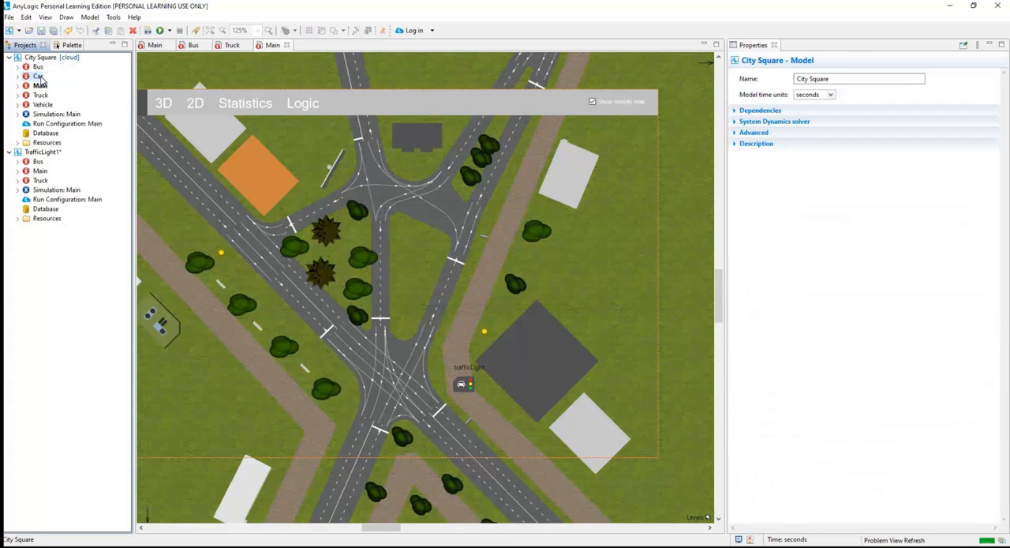
# Copy the Car agent type from the City Square model into the TrafficLight1 model.
pyautogui.rightClick(37, 76)
pyautogui.doubleClick(36, 77)
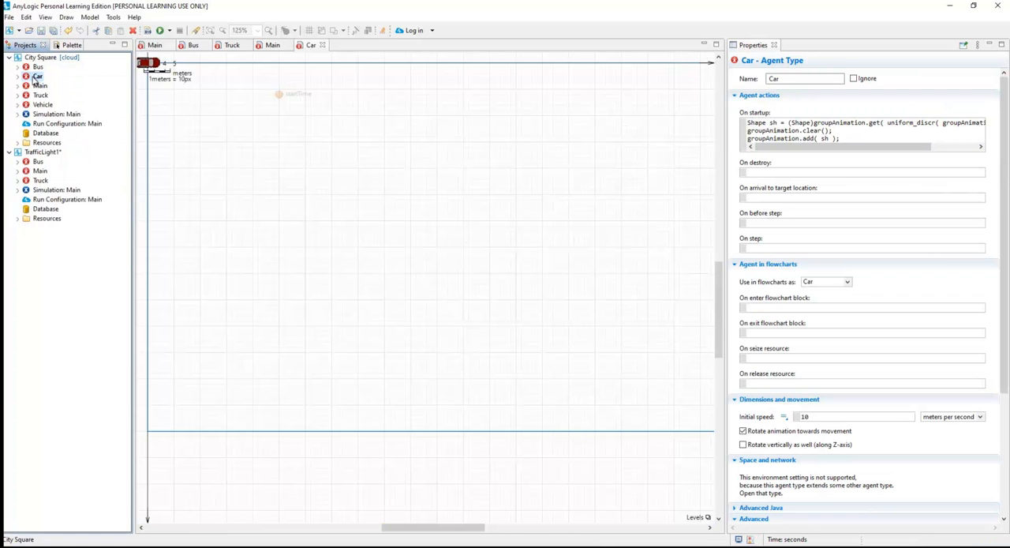
pyautogui.rightClick(35, 79)
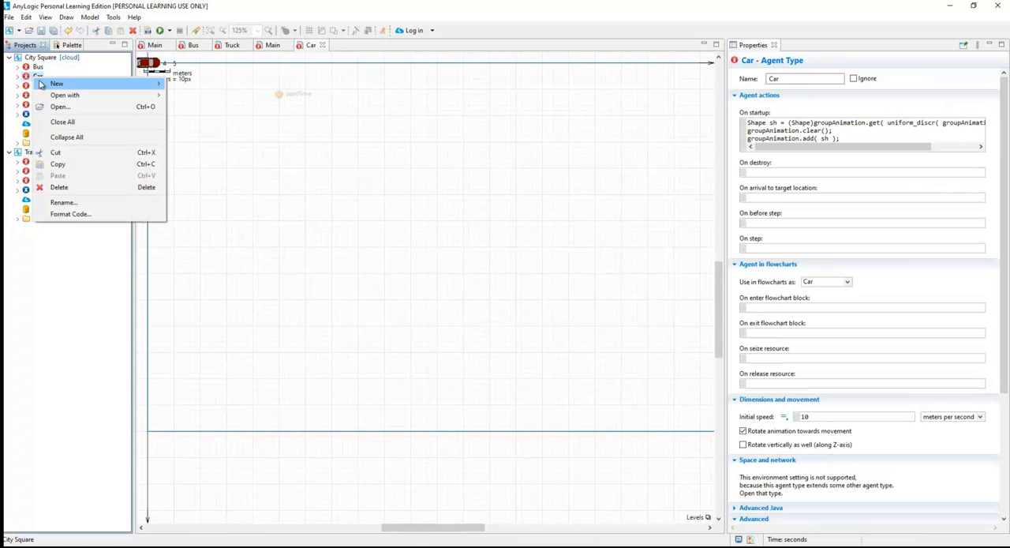
pyautogui.click(60, 164)
pyautogui.click(40, 155)
pyautogui.rightClick(39, 155)
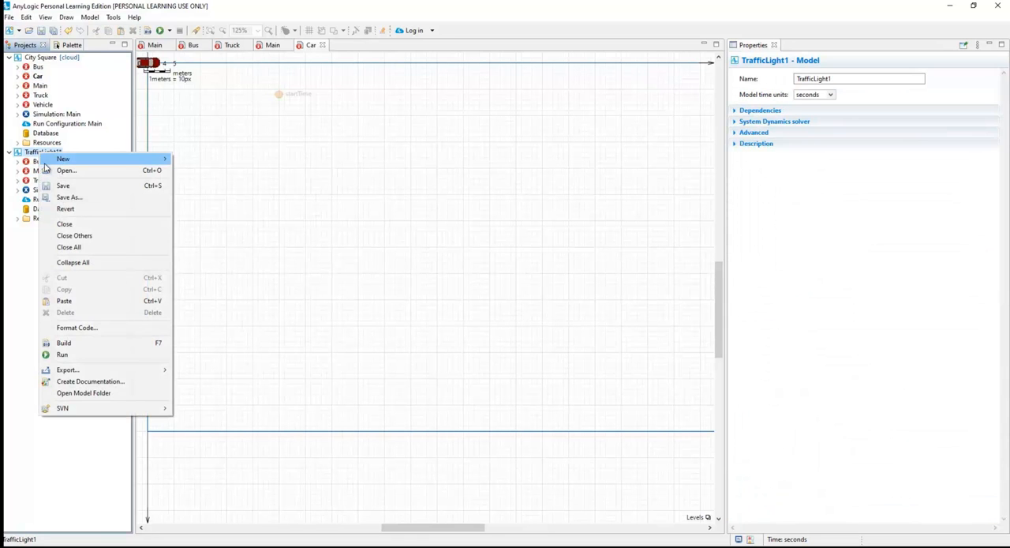
pyautogui.click(75, 303)
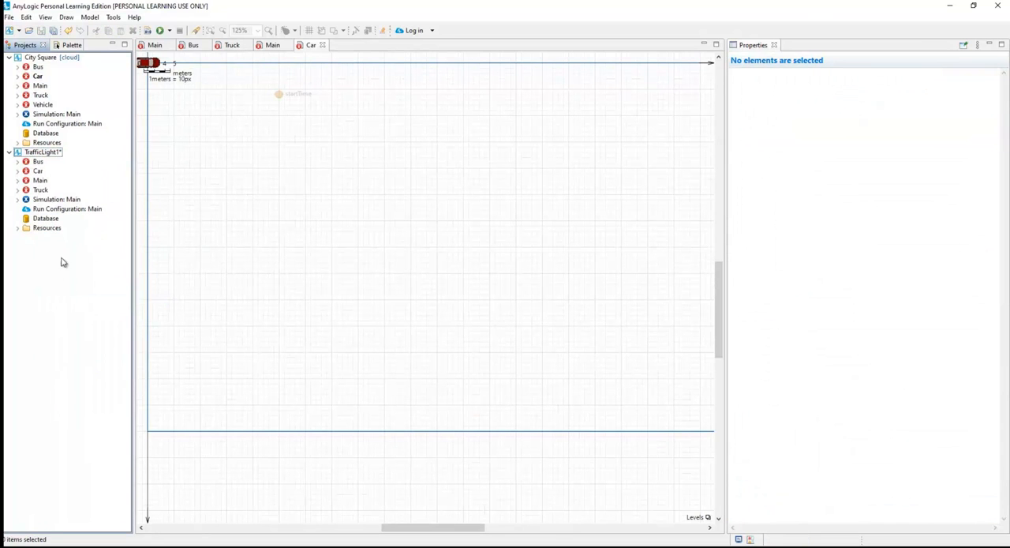
# Set the copied Car agent type in TrafficLight1 to extend None, and close the City Square model.
pyautogui.click(37, 172)
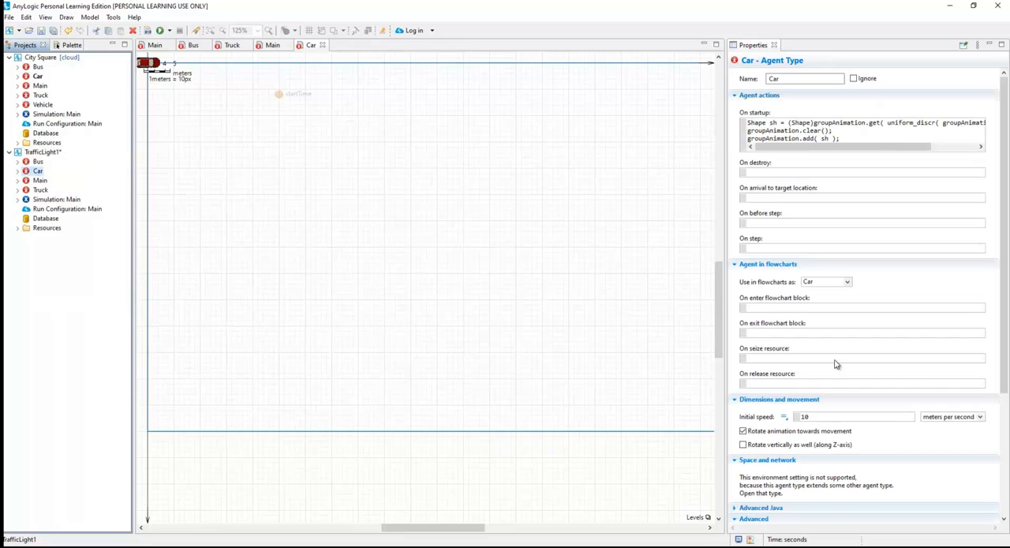
pyautogui.scroll(-2, 854, 453)
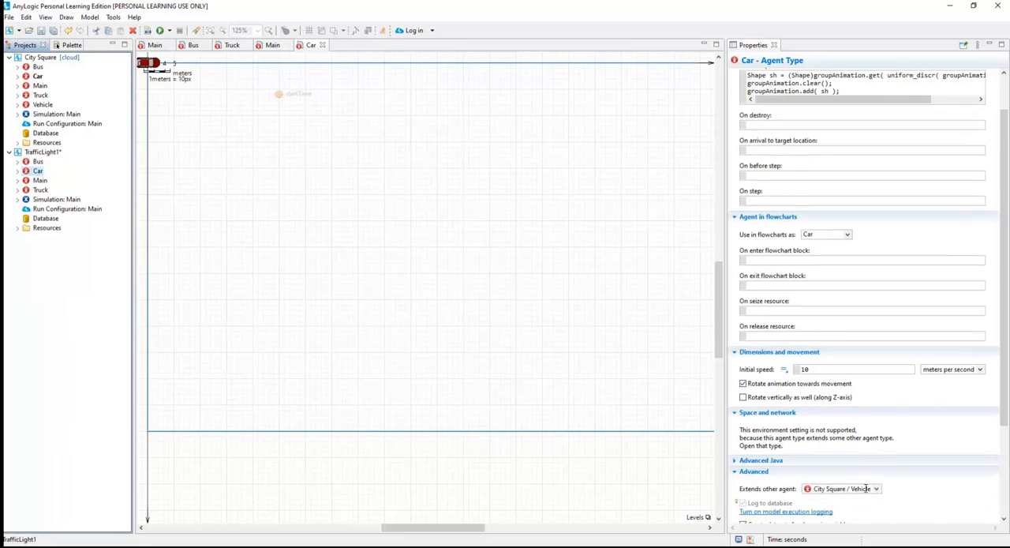
pyautogui.click(874, 445)
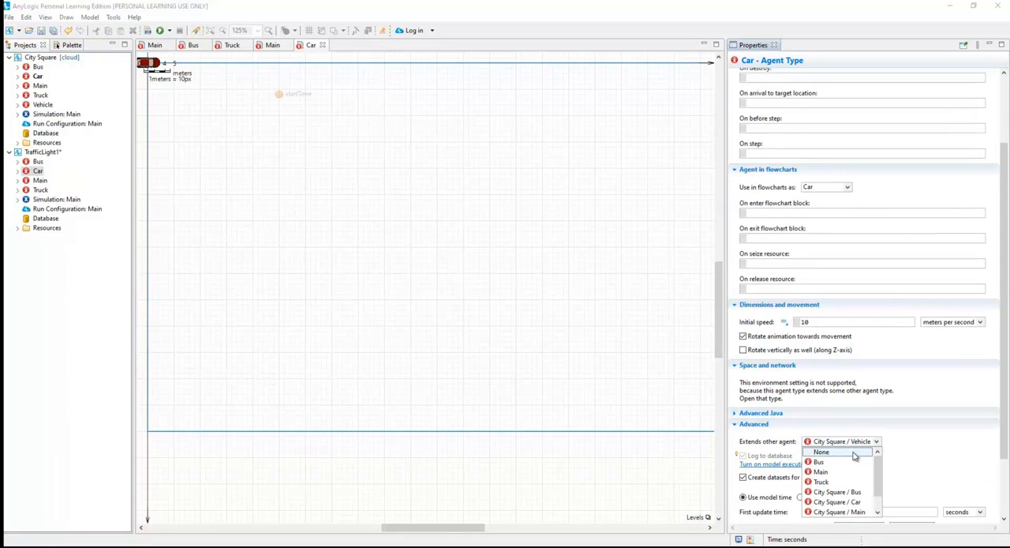
pyautogui.click(856, 453)
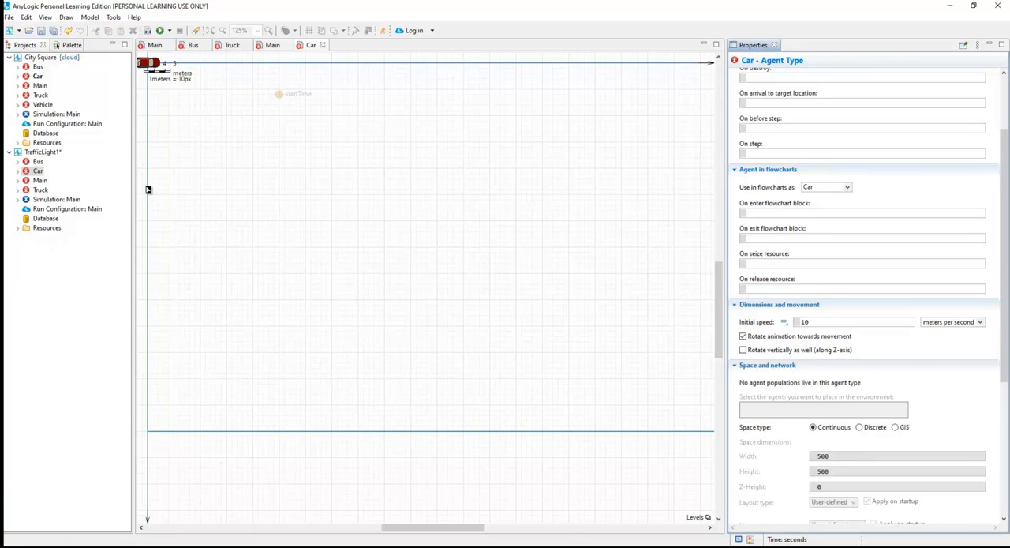
pyautogui.rightClick(52, 57)
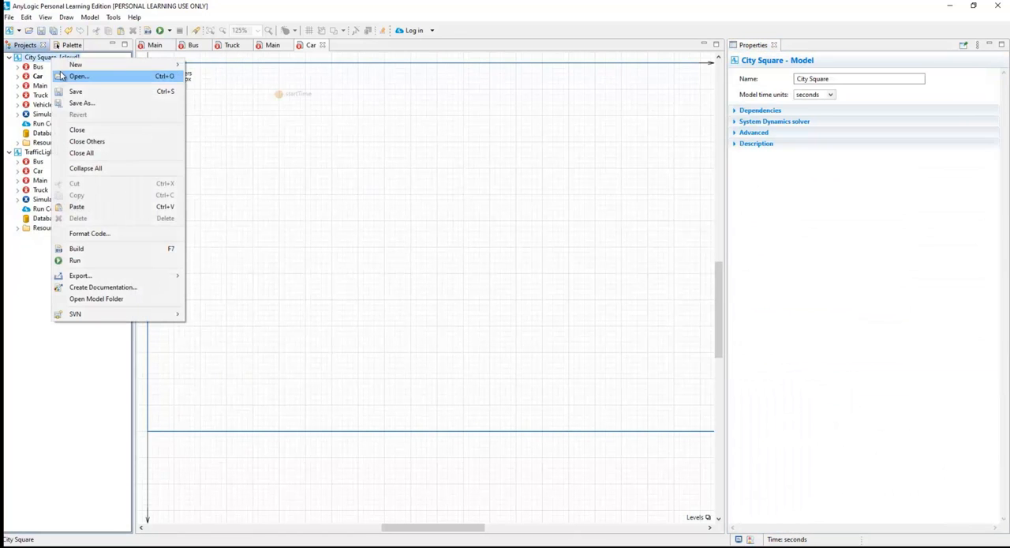
pyautogui.click(79, 129)
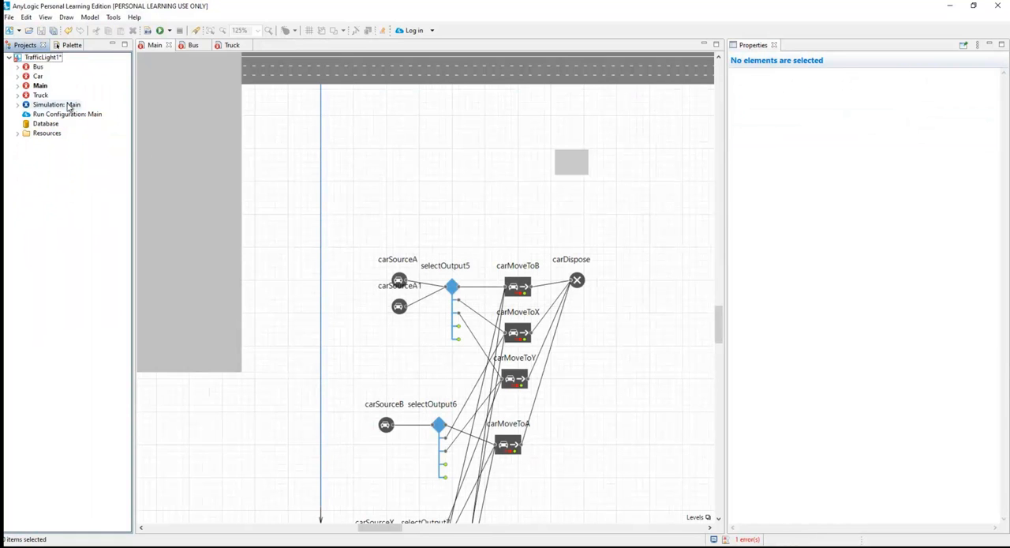
# Duplicate the carSourceA1 block directly below it in Main and set the copy's new car type to Car.
pyautogui.click(400, 308)
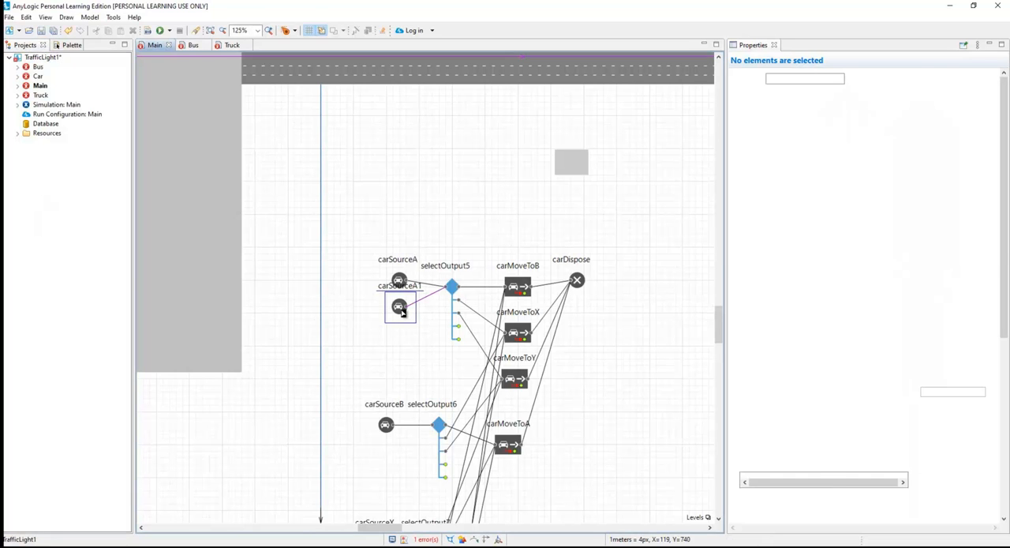
pyautogui.moveTo(401, 312); pyautogui.dragTo(404, 337)
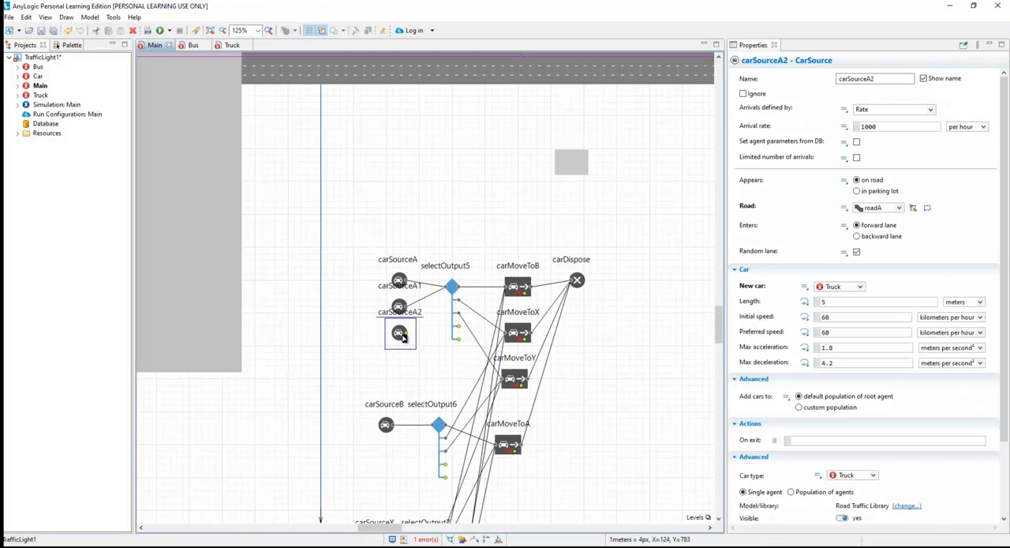
pyautogui.click(861, 291)
pyautogui.click(844, 321)
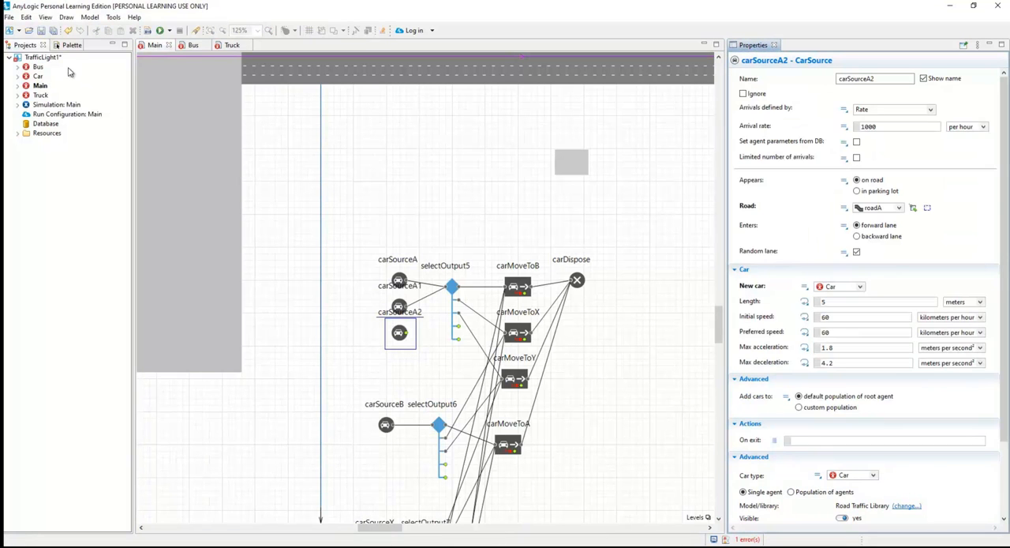
# Connect the output of the new Car source block to the selectOutput5 input.
pyautogui.click(408, 337)
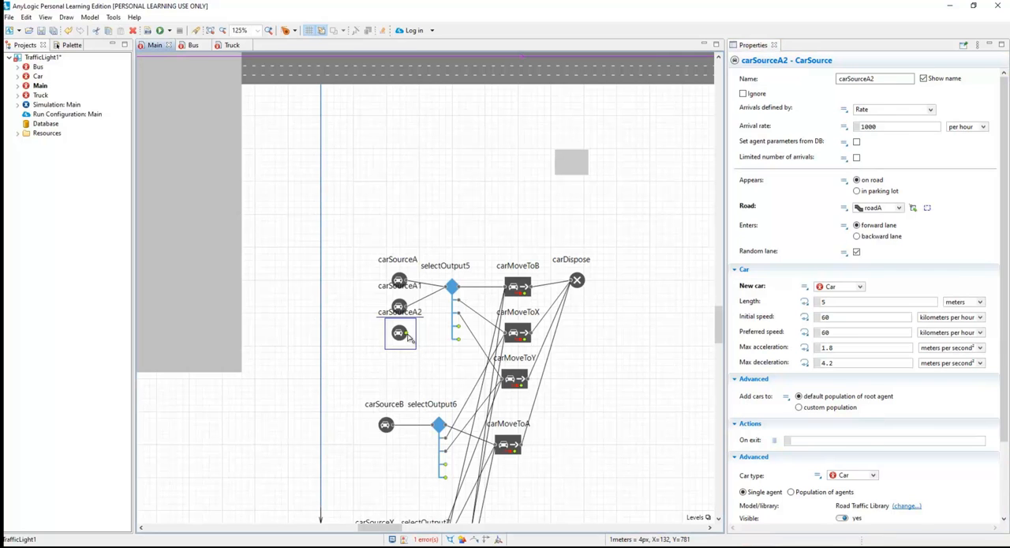
pyautogui.moveTo(407, 337); pyautogui.dragTo(451, 288)
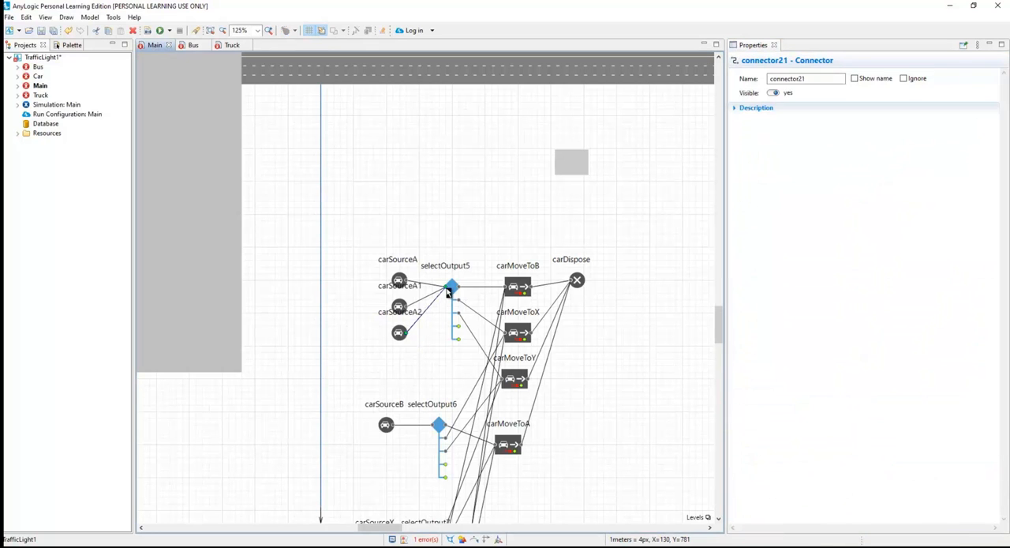
pyautogui.click(441, 363)
# Duplicate the carSourceA and carSourceA1 blocks together and place the copies beside and below carSourceB.
pyautogui.scroll(-4, 442, 364)
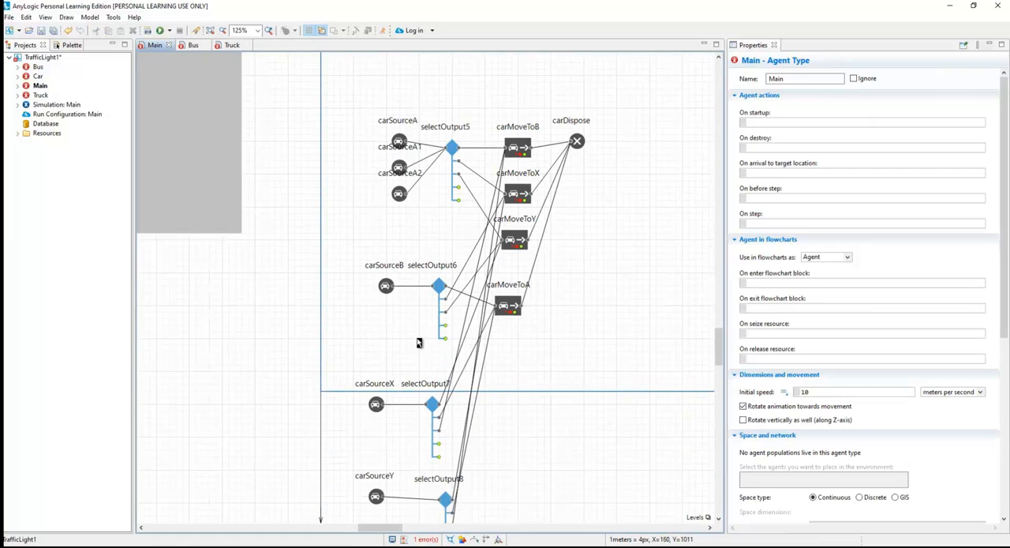
pyautogui.click(401, 144)
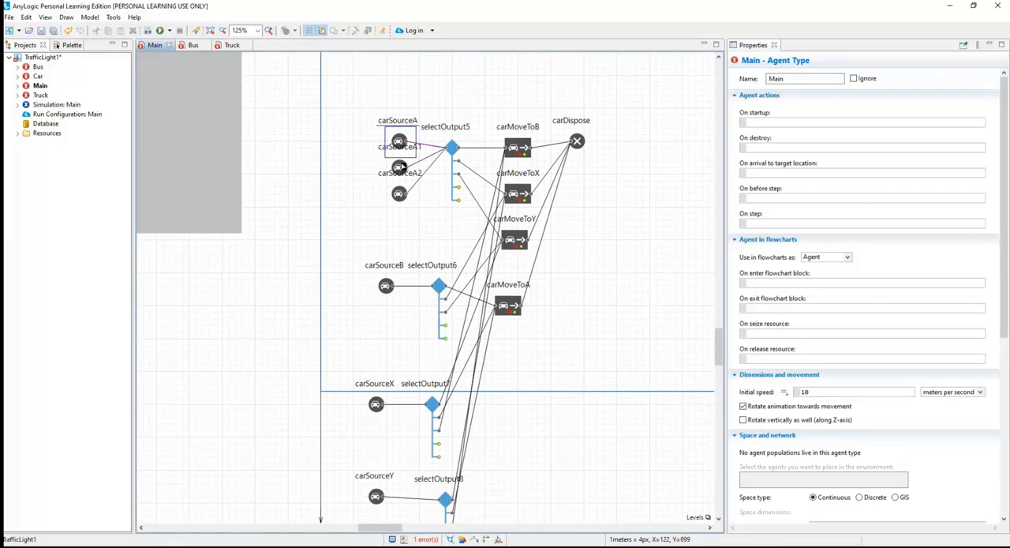
pyautogui.keyDown('ctrl'); pyautogui.click(403, 166); pyautogui.keyUp('ctrl')
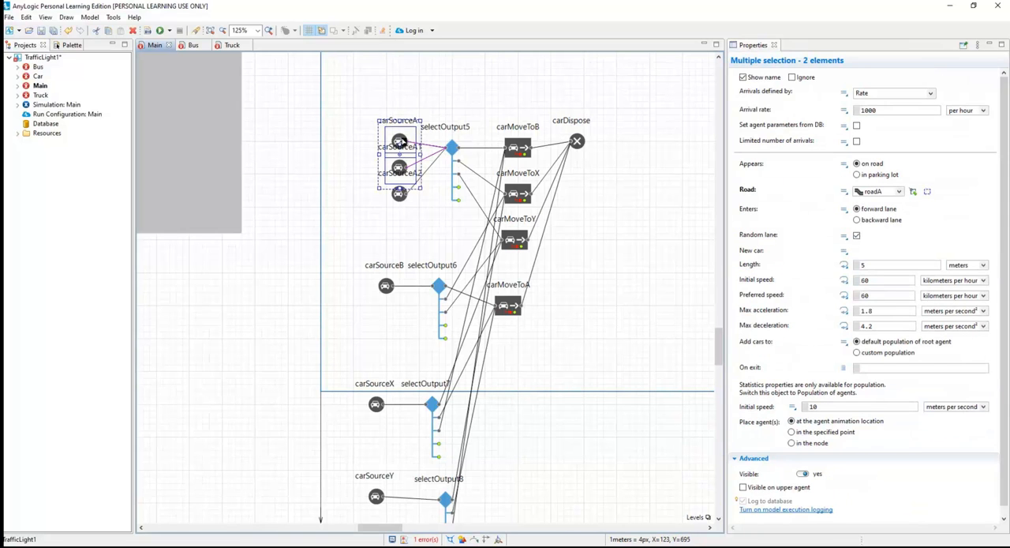
pyautogui.click(365, 139)
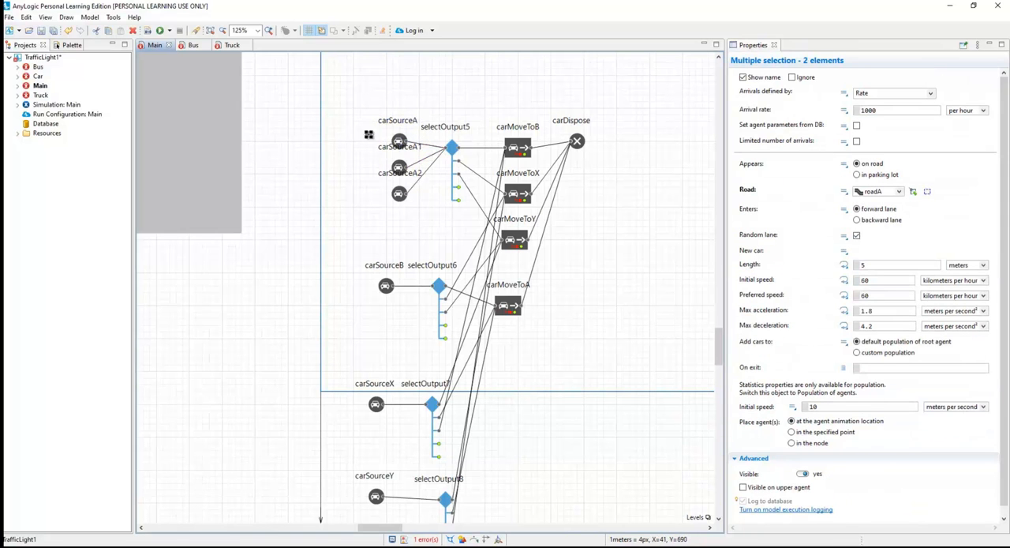
pyautogui.keyDown('ctrl'); pyautogui.click(403, 171); pyautogui.keyUp('ctrl')
pyautogui.moveTo(401, 156); pyautogui.dragTo(346, 299)
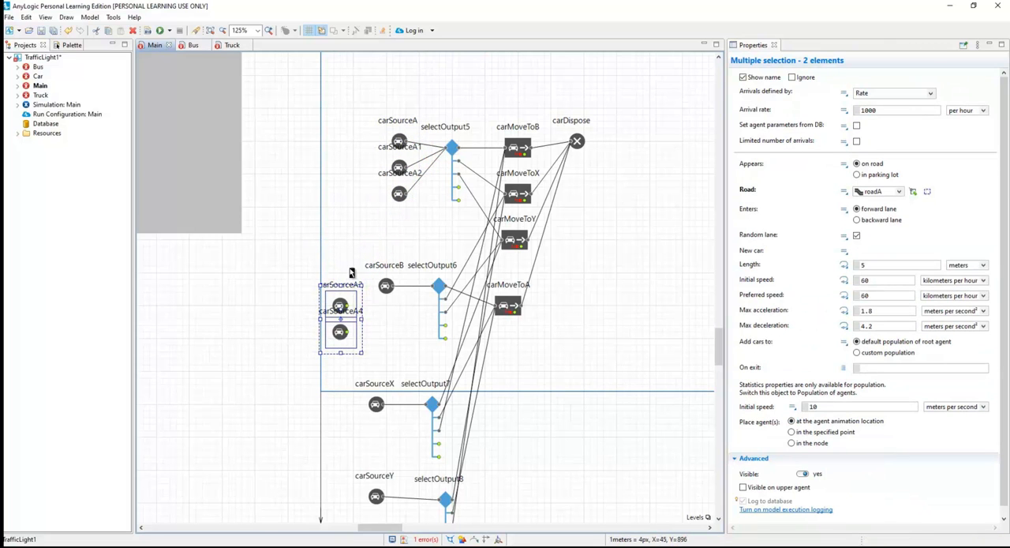
pyautogui.click(355, 309)
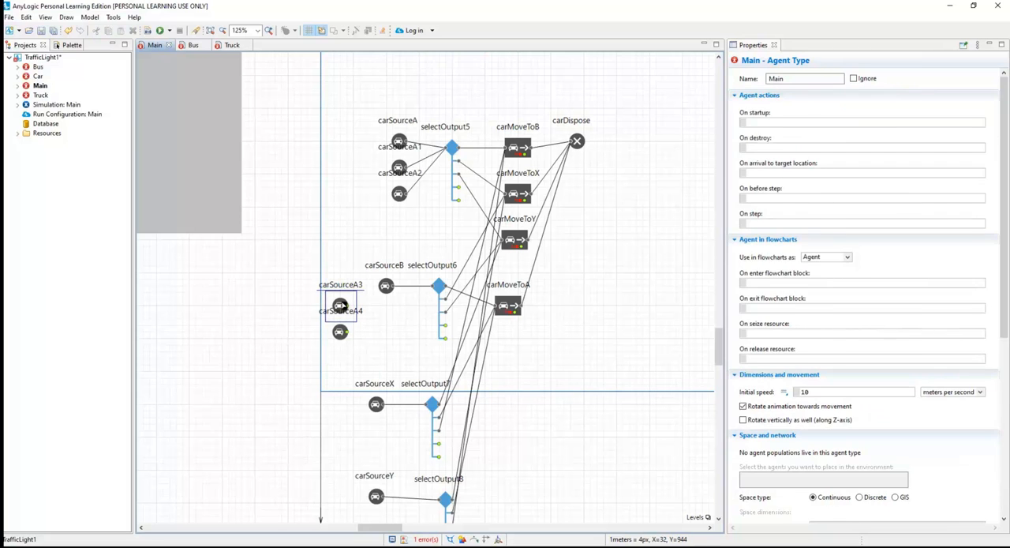
# Connect the outputs of the duplicated Bus and Truck sources beside carSourceB to the selectOutput6 input.
pyautogui.click(341, 305)
pyautogui.click(341, 332)
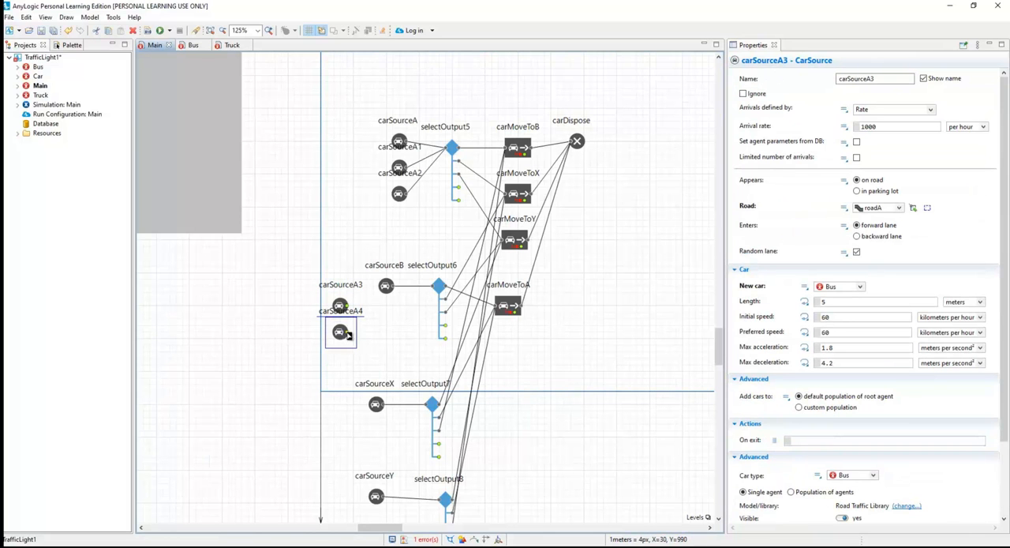
pyautogui.click(353, 258)
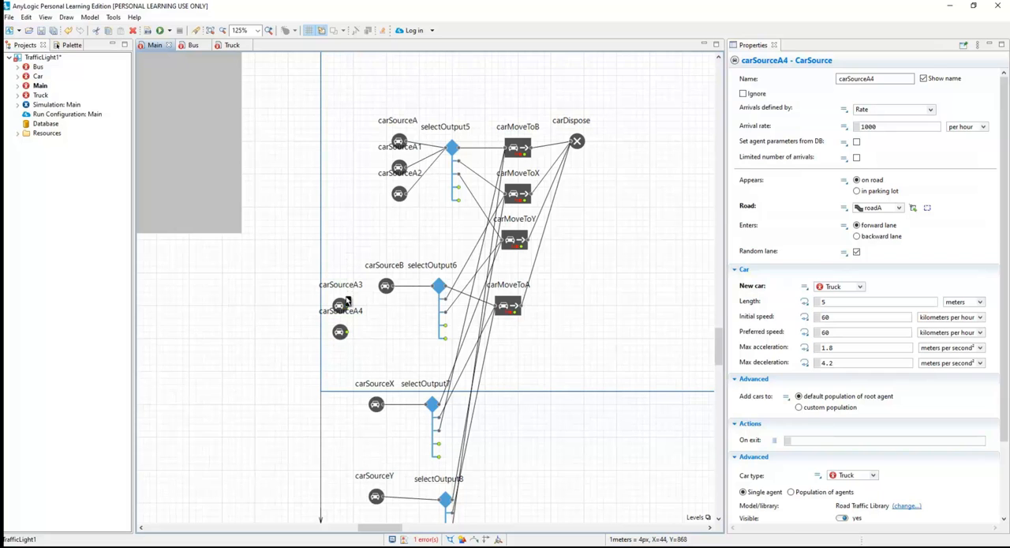
pyautogui.doubleClick(347, 307)
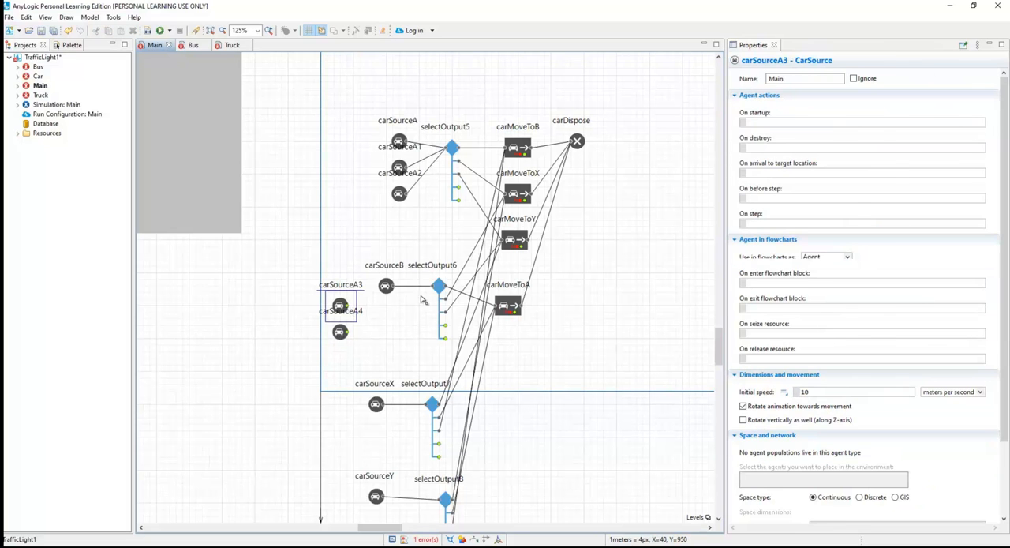
pyautogui.click(433, 291)
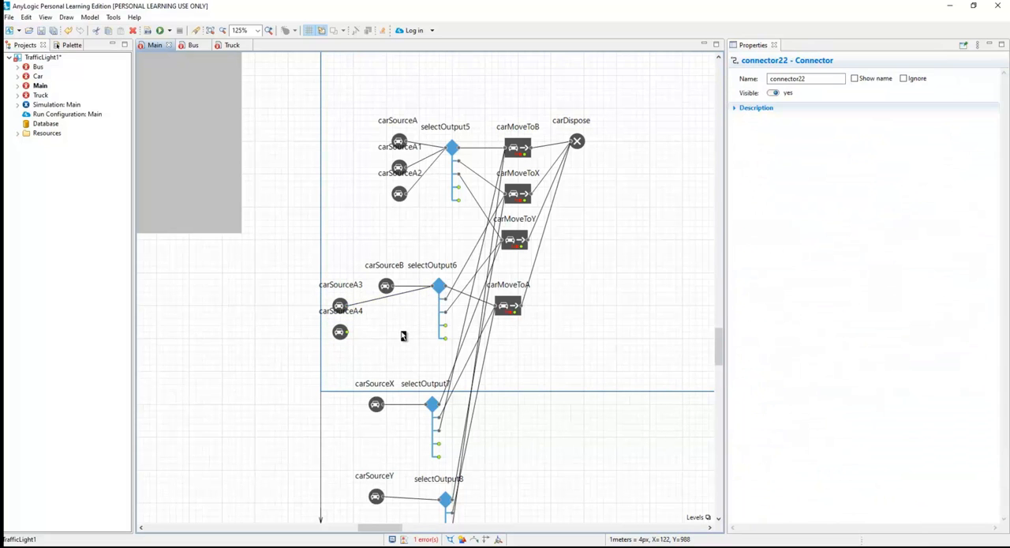
pyautogui.click(345, 334)
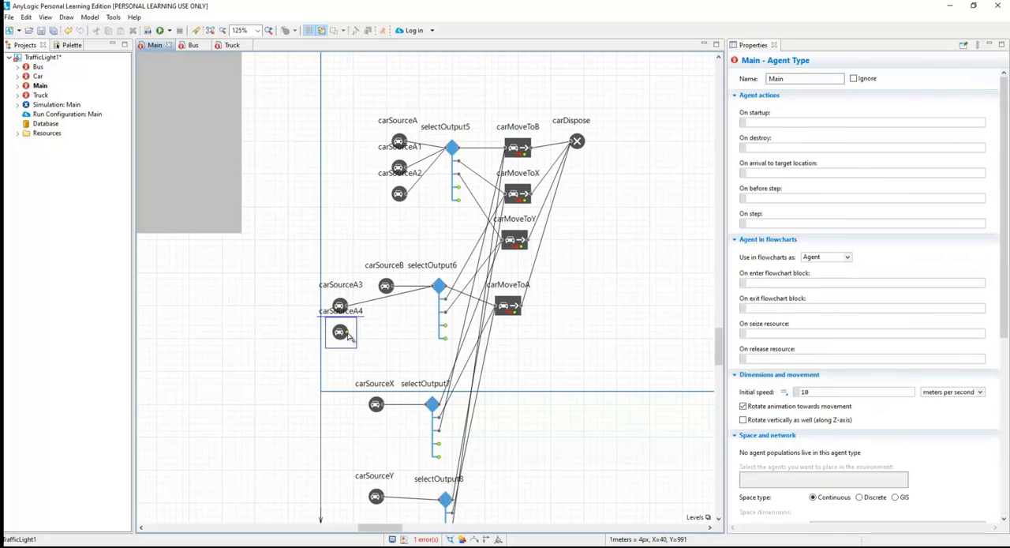
pyautogui.doubleClick(345, 334)
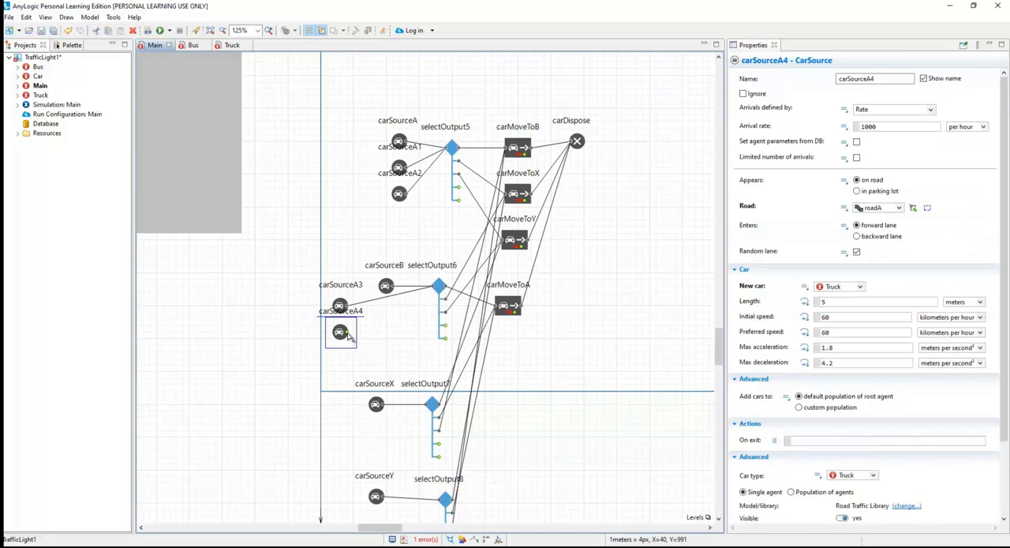
pyautogui.click(434, 292)
pyautogui.click(544, 258)
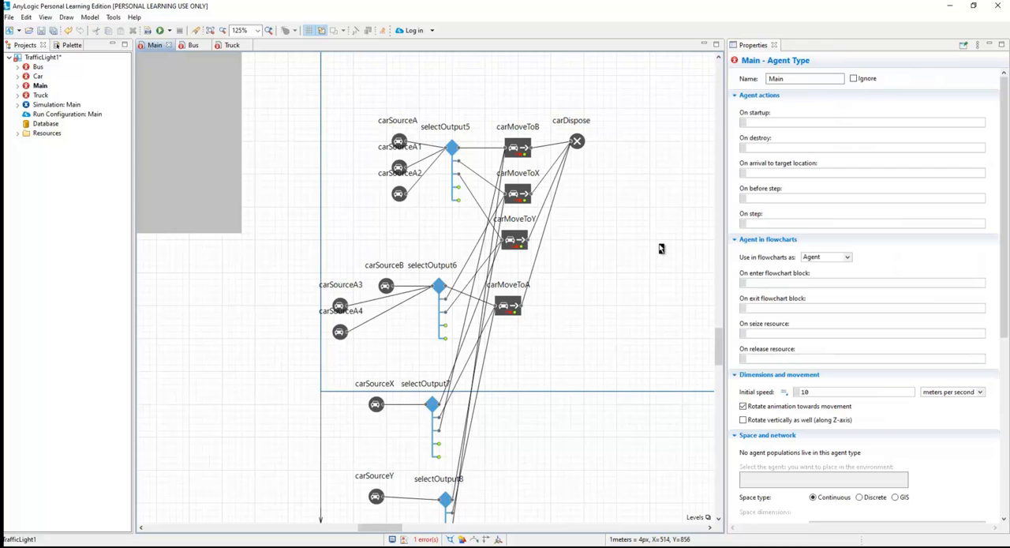
# Run the TrafficLight1 simulation with the added car sources.
pyautogui.scroll(3, 630, 243)
pyautogui.scroll(-3, 631, 243)
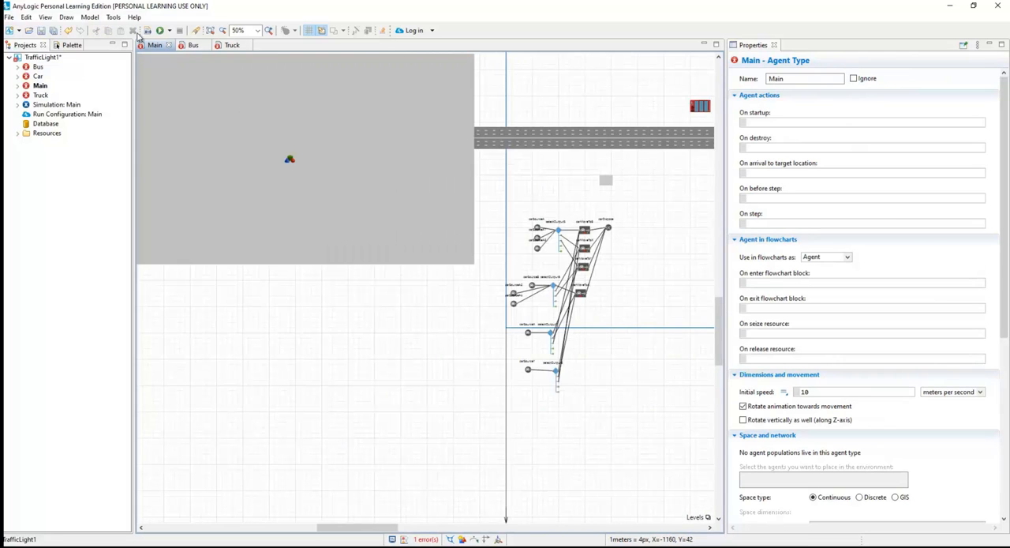
pyautogui.click(161, 31)
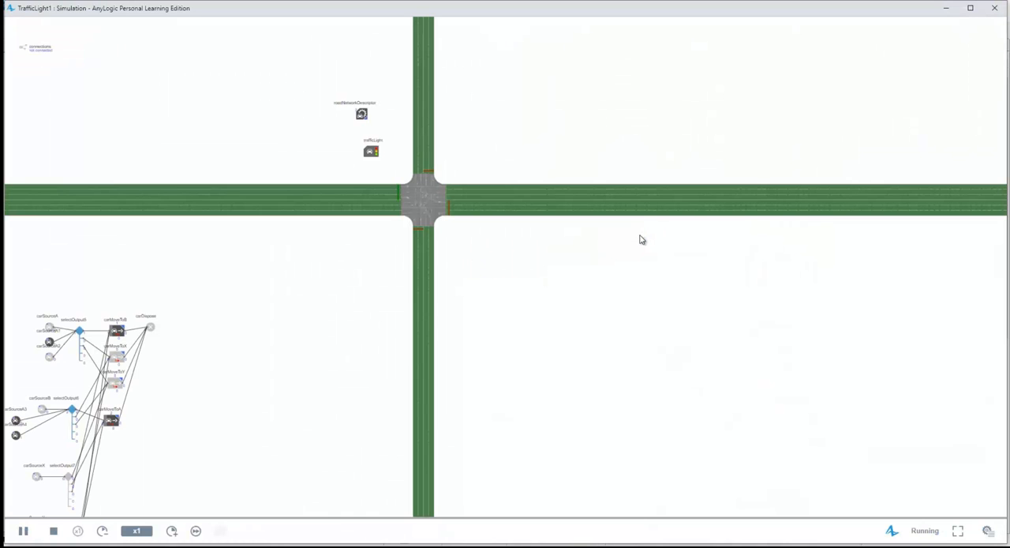
# Watch the traffic around the intersection in the running simulation at x5 speed and close the simulation window.
pyautogui.moveTo(604, 270); pyautogui.dragTo(685, 303)
pyautogui.click(172, 531)
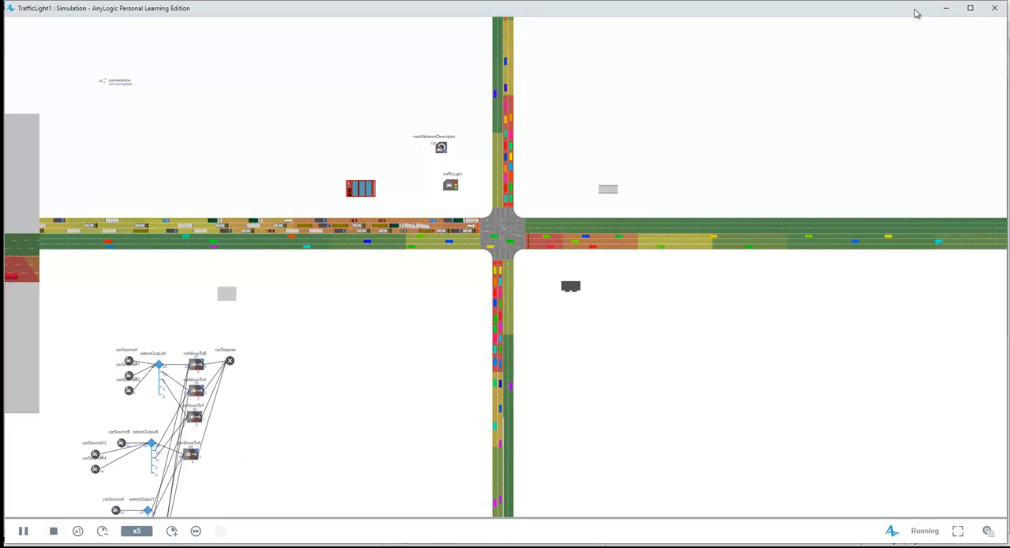
pyautogui.click(992, 10)
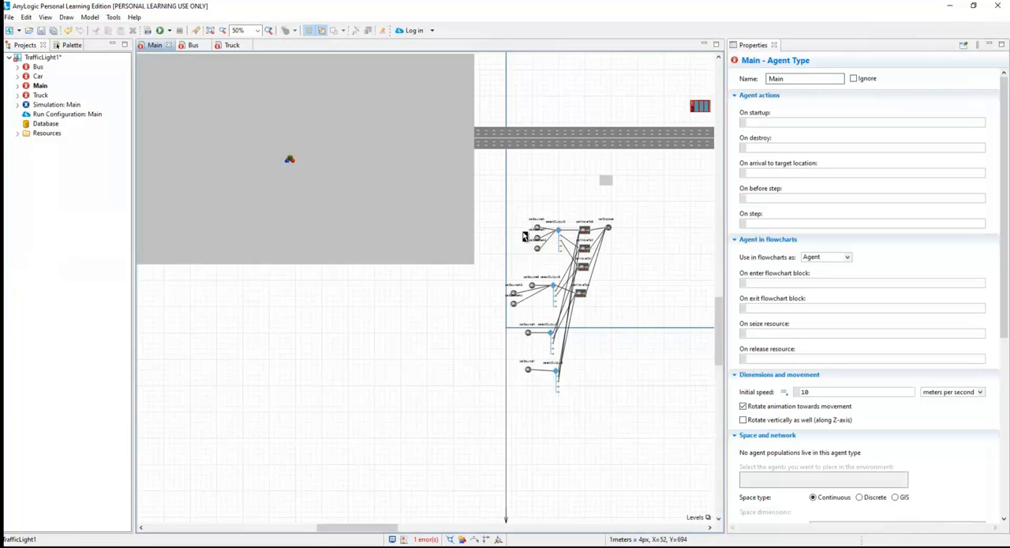
# Set the new car type of the carSourceB block to Car.
pyautogui.scroll(3, 554, 310)
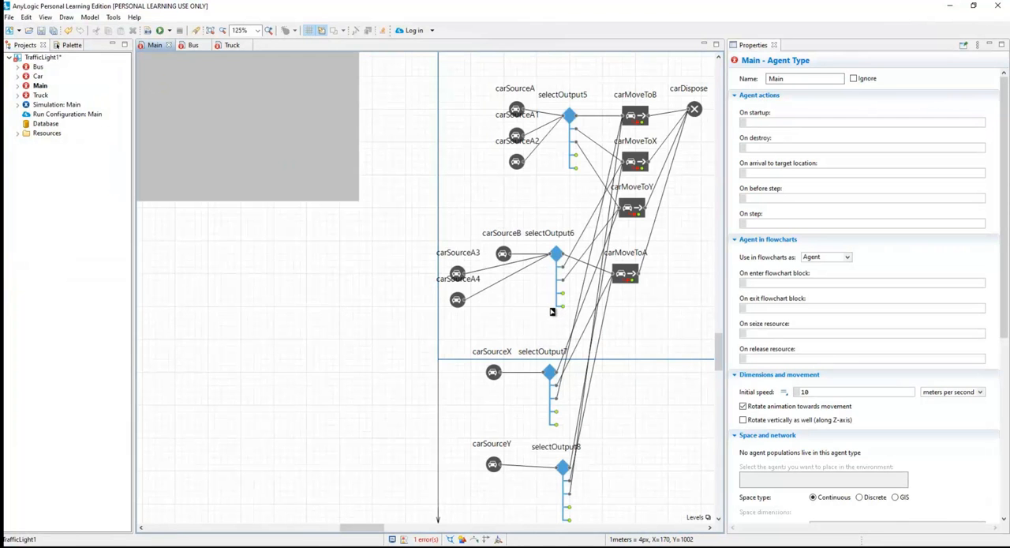
pyautogui.scroll(1, 553, 311)
pyautogui.click(493, 245)
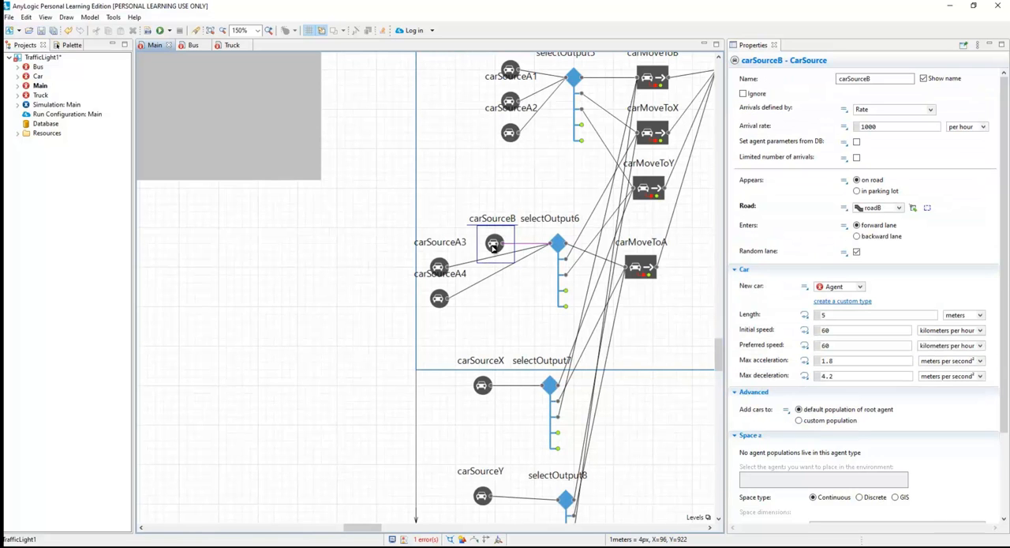
pyautogui.click(859, 287)
pyautogui.click(838, 316)
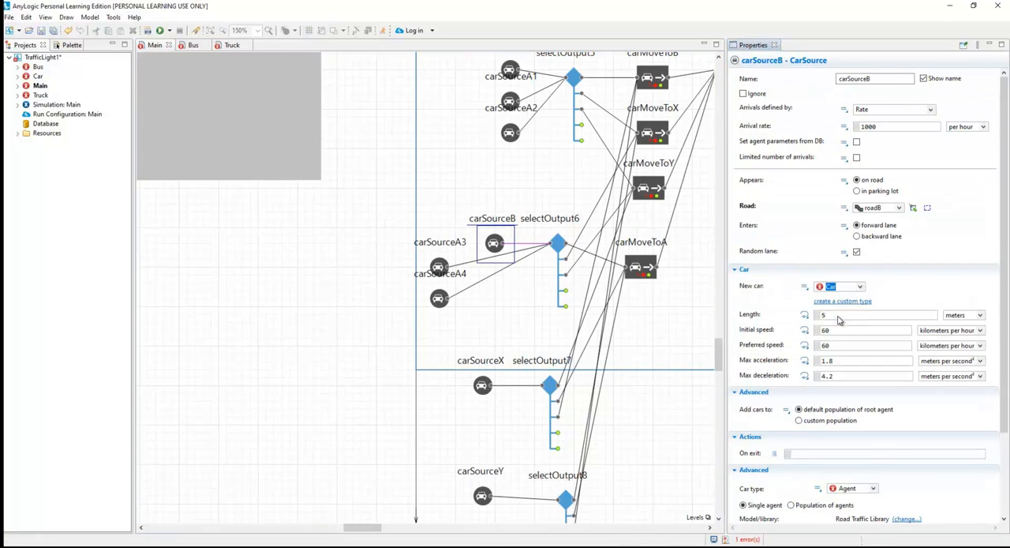
# Check the vehicle types and other settings of carSourceA2, carSourceA3 and carSourceA4.
pyautogui.click(510, 134)
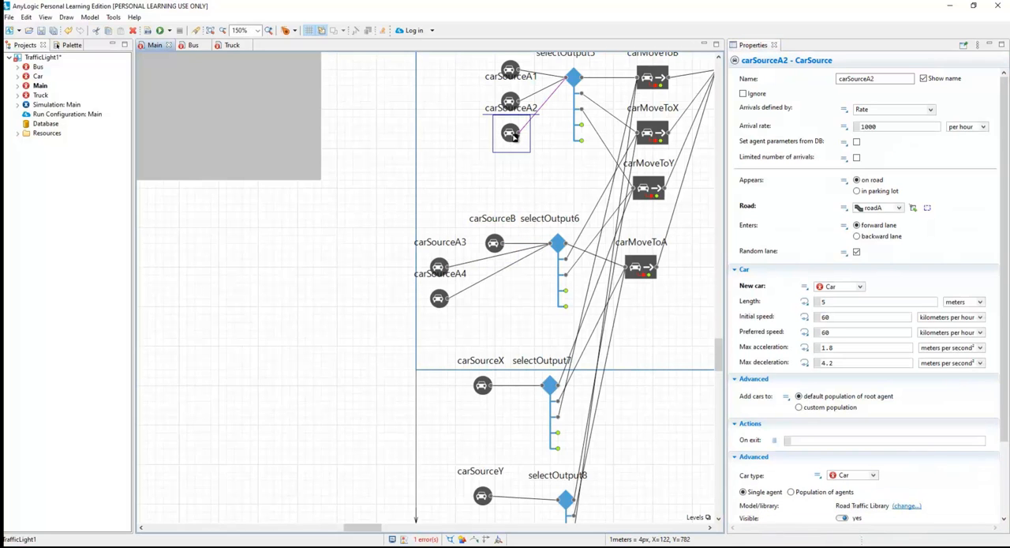
pyautogui.click(440, 267)
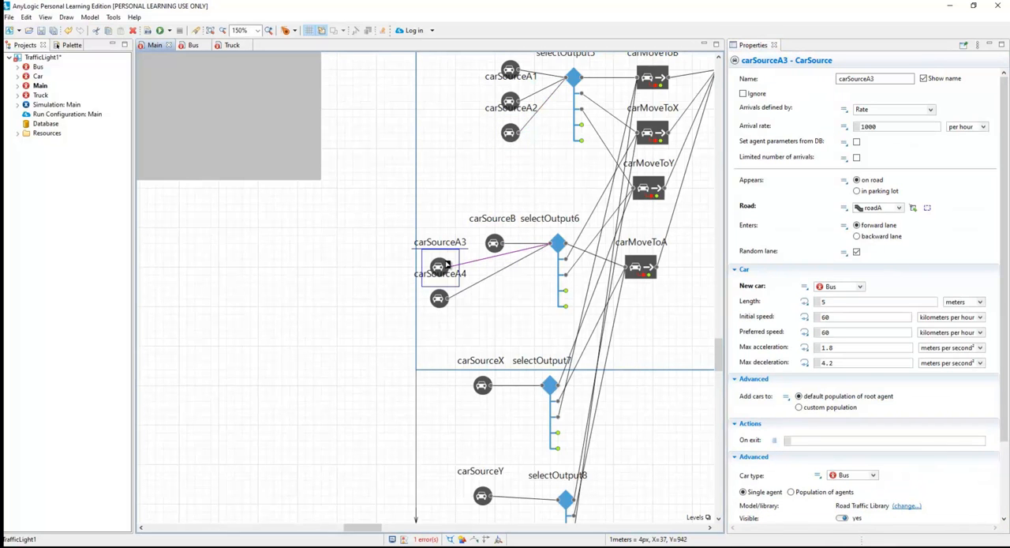
pyautogui.click(440, 300)
pyautogui.click(504, 310)
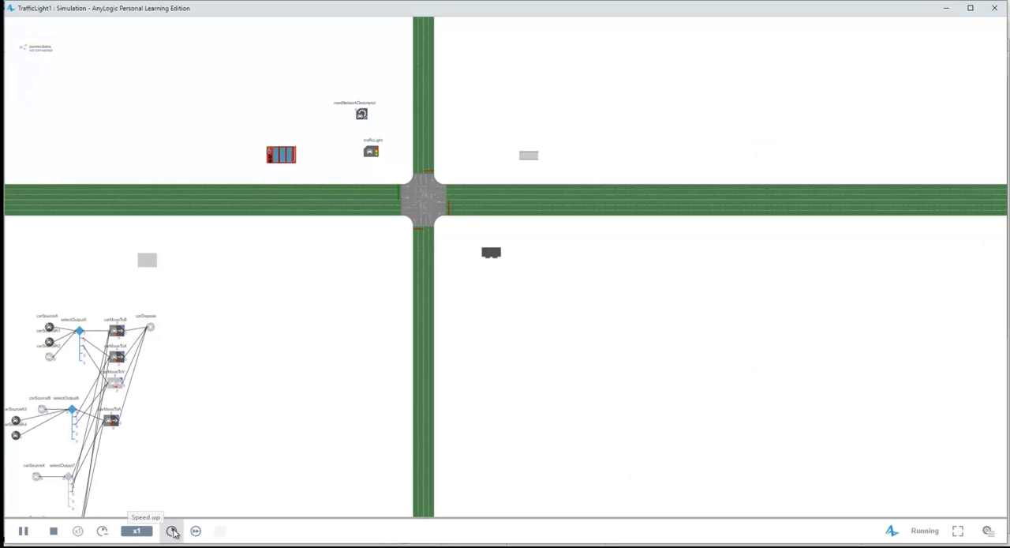
# Run the TrafficLight1 simulation at x10 speed, then stop it and close its window.
pyautogui.click(172, 530)
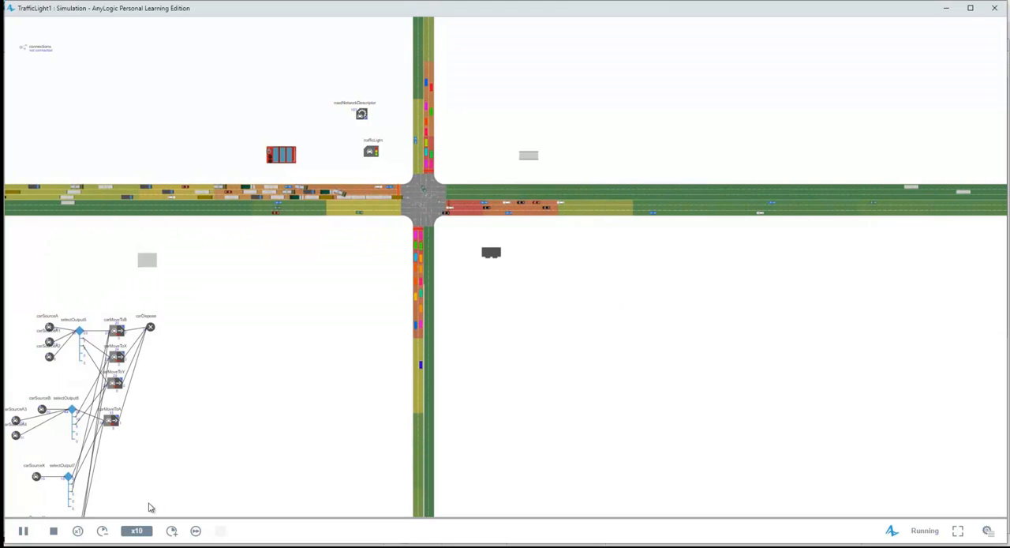
pyautogui.click(53, 531)
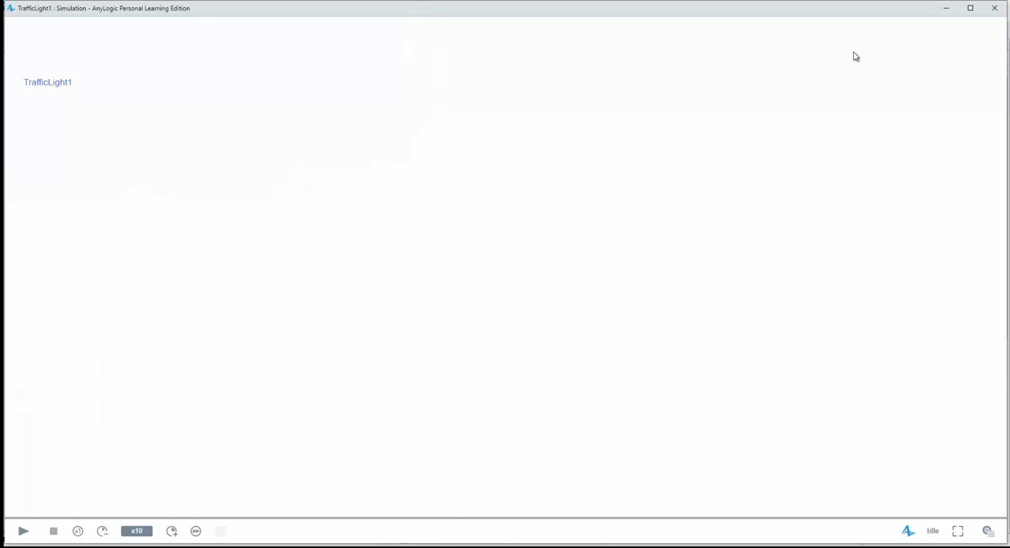
pyautogui.click(994, 8)
# Set the road of both carSourceA3 and carSourceA4 to roadB.
pyautogui.click(439, 269)
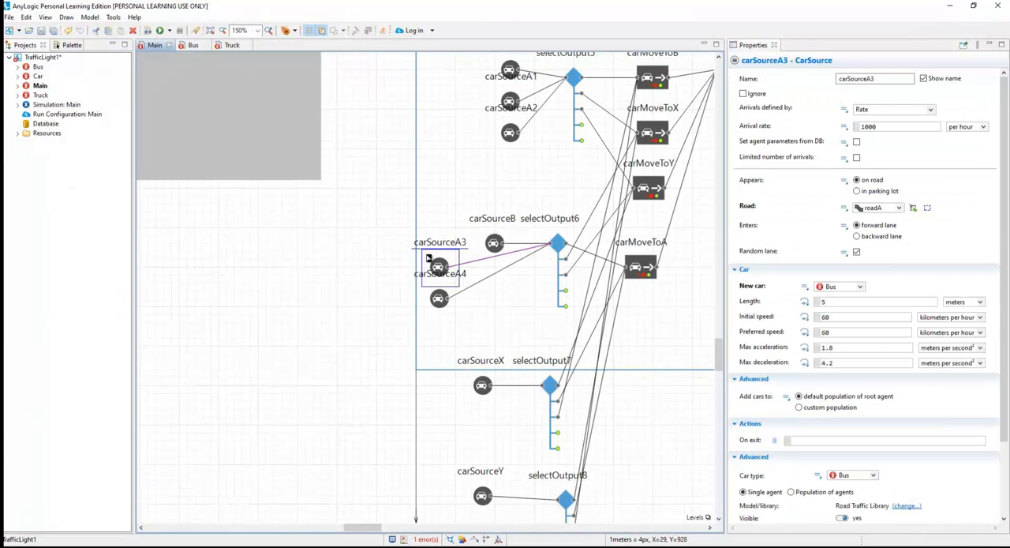
pyautogui.click(900, 207)
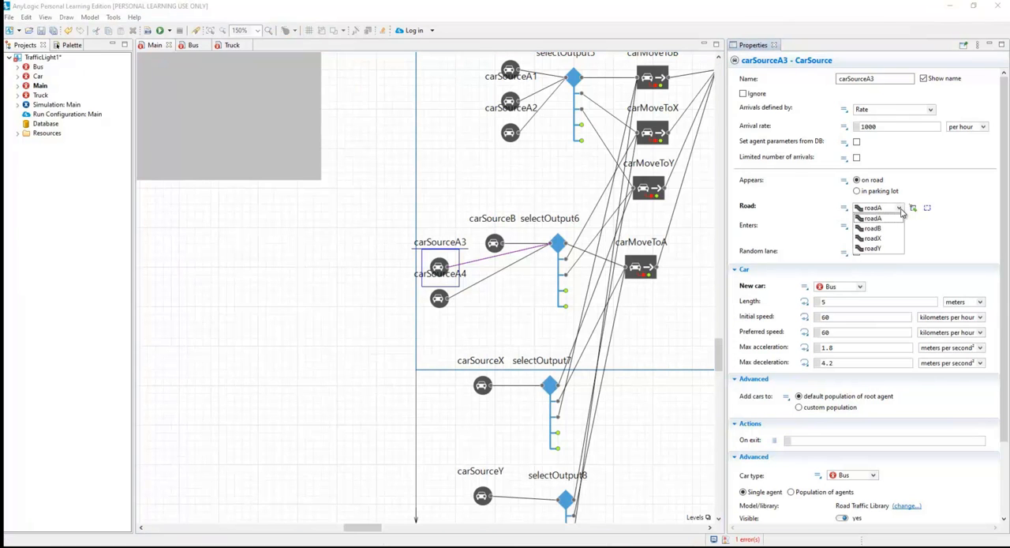
pyautogui.click(886, 228)
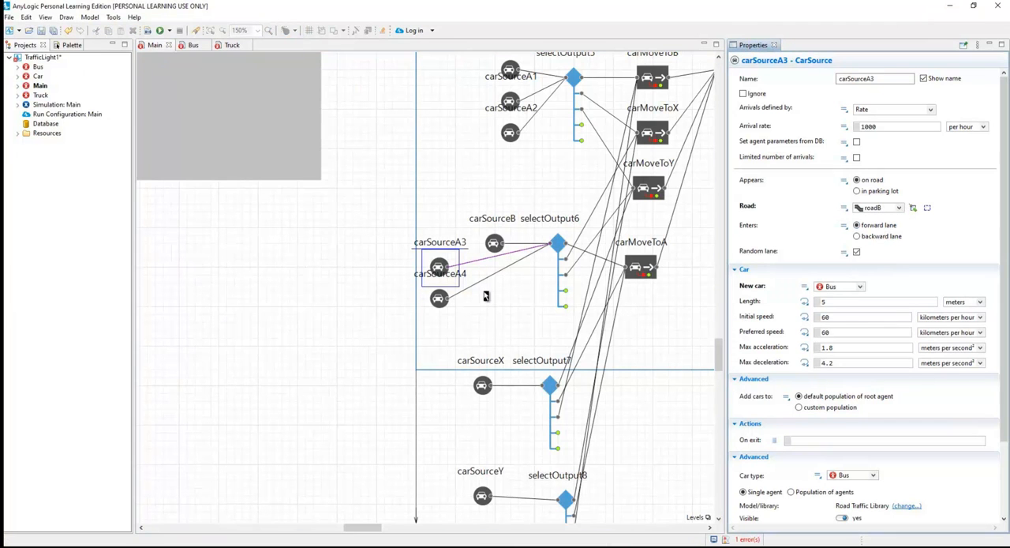
pyautogui.click(439, 299)
pyautogui.click(899, 208)
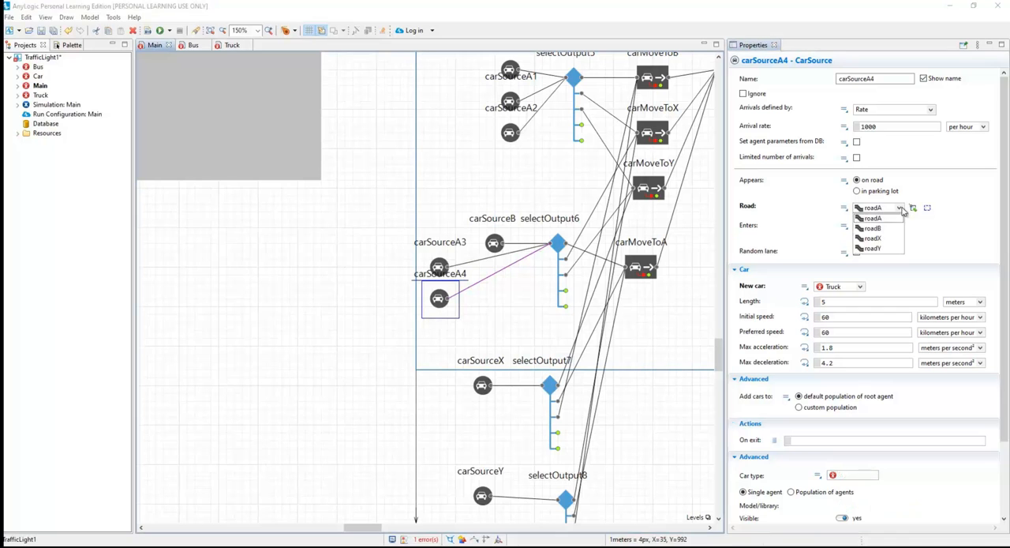
pyautogui.click(880, 228)
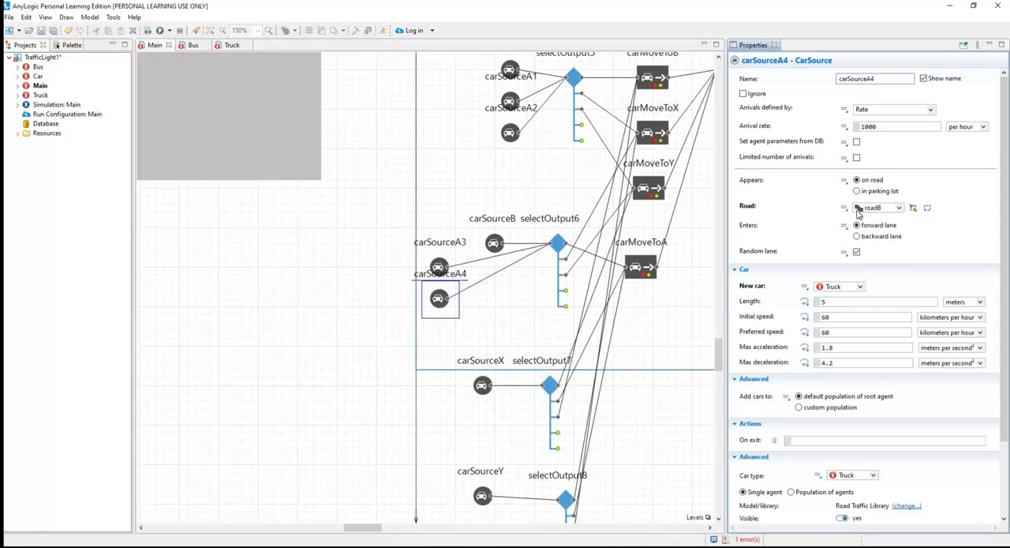
# Check the carSourceA1 and carSourceA2 settings, then run the simulation at x5 speed and close it.
pyautogui.click(511, 104)
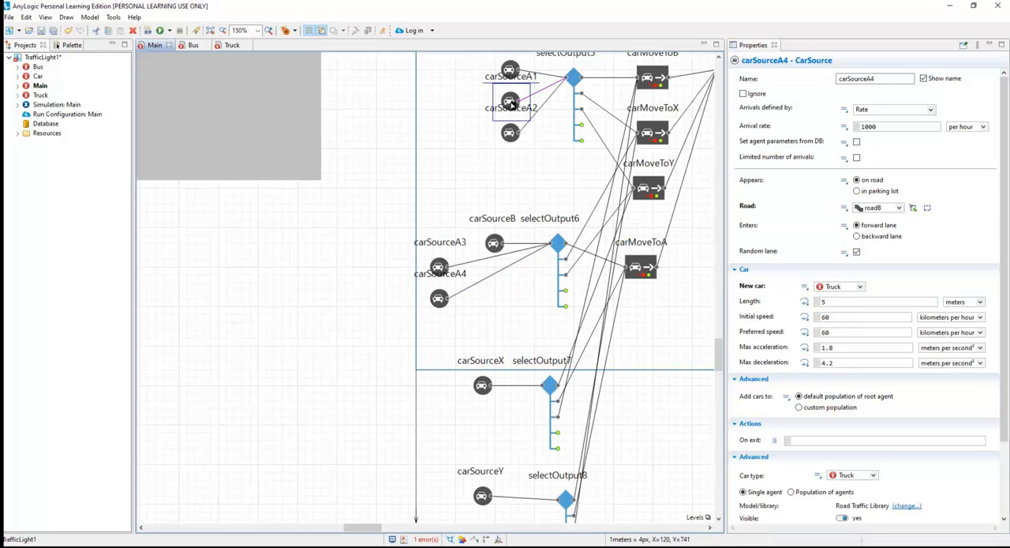
pyautogui.click(511, 133)
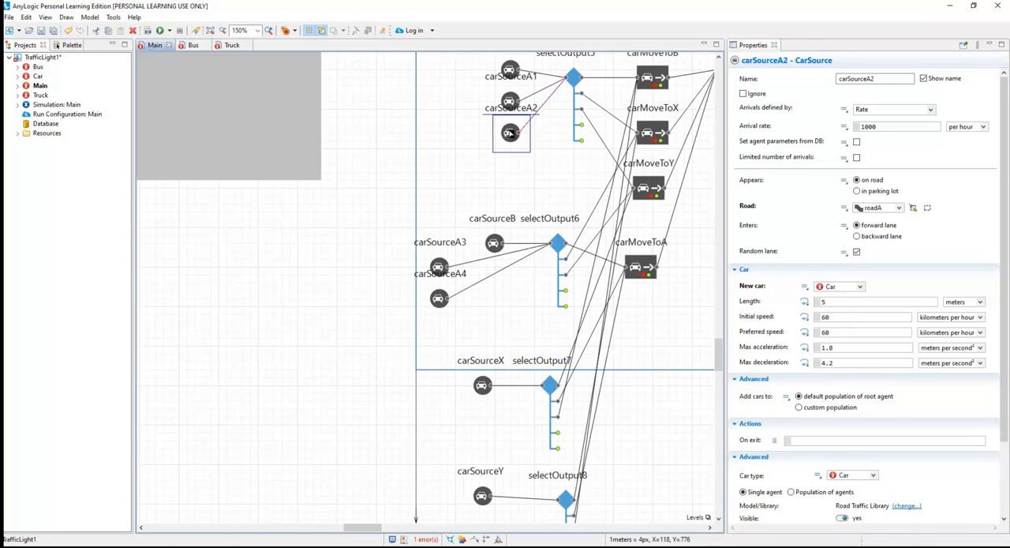
pyautogui.click(438, 144)
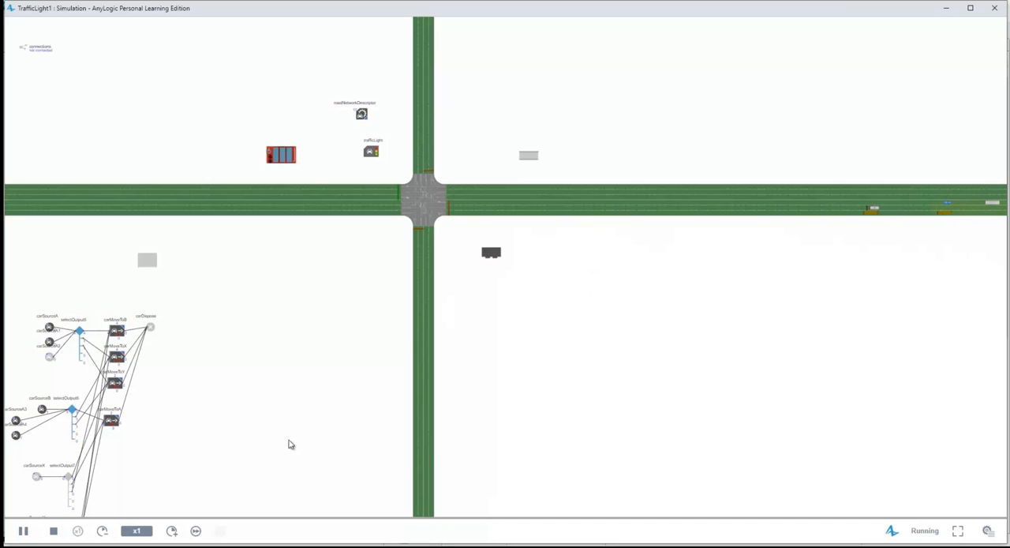
pyautogui.click(173, 531)
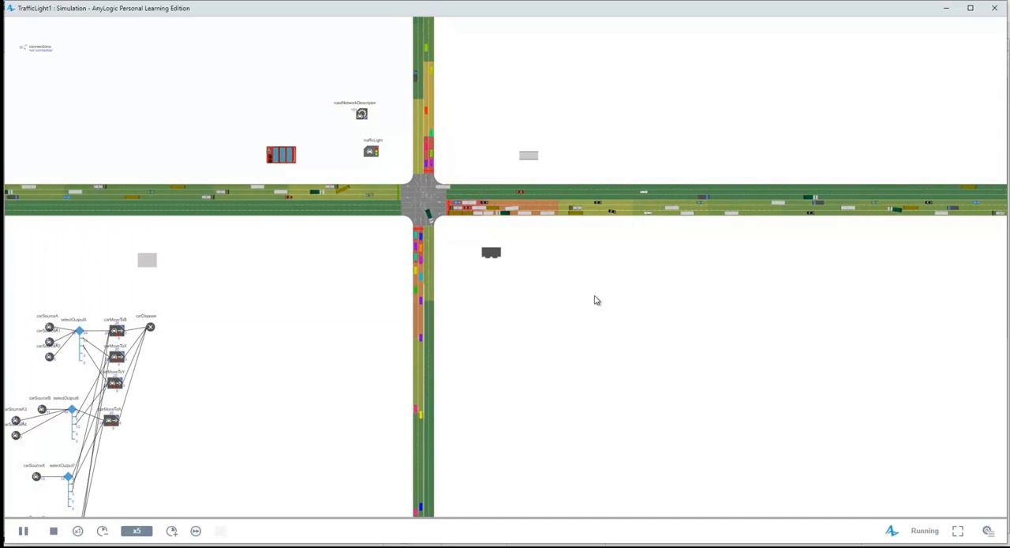
pyautogui.click(992, 9)
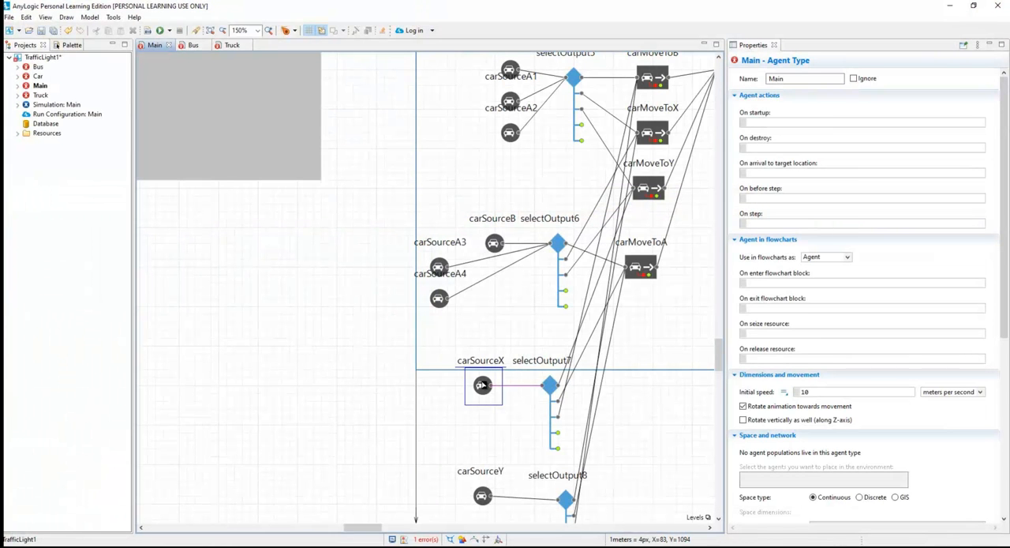
# Set the new car type of both carSourceX and carSourceY to Car.
pyautogui.click(482, 385)
pyautogui.click(858, 287)
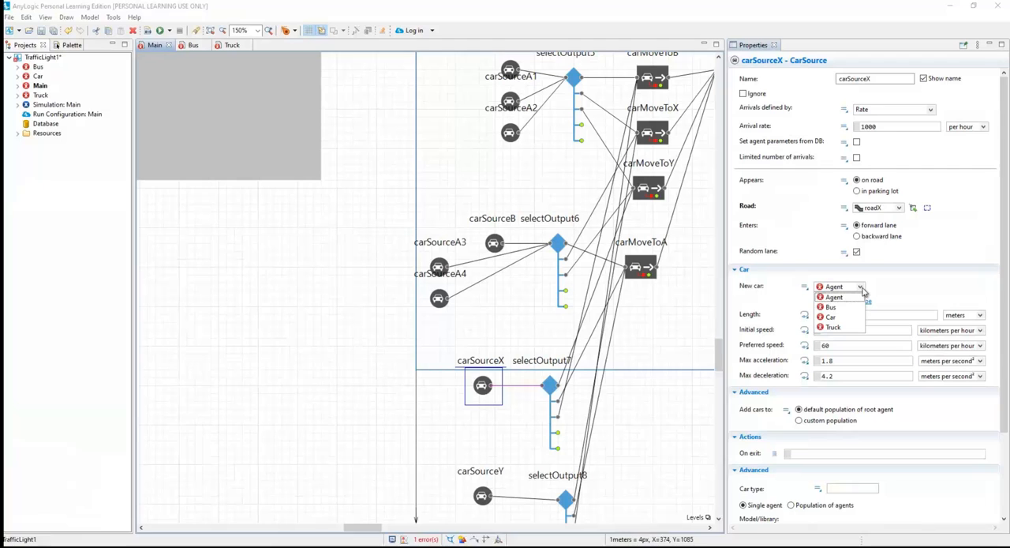
pyautogui.click(838, 311)
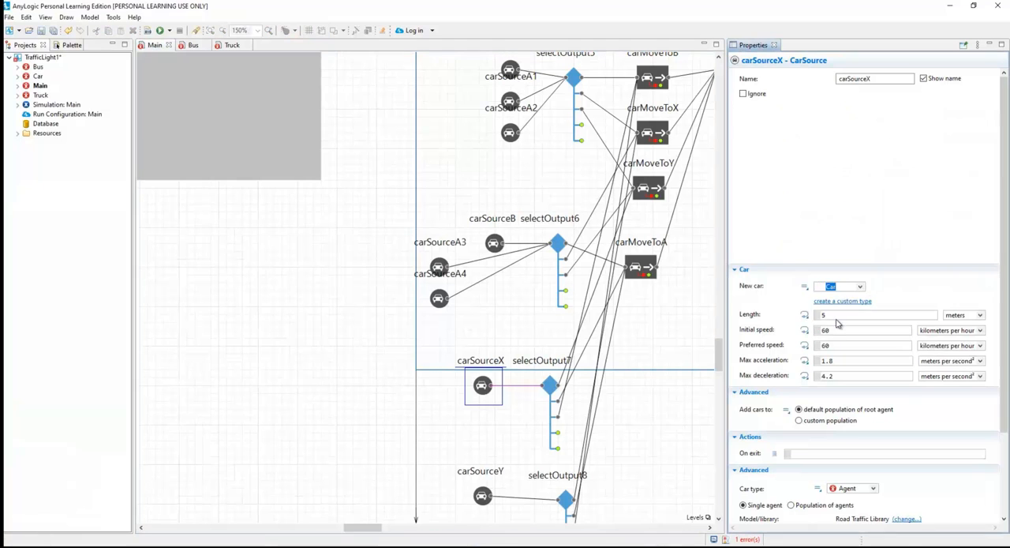
pyautogui.click(484, 496)
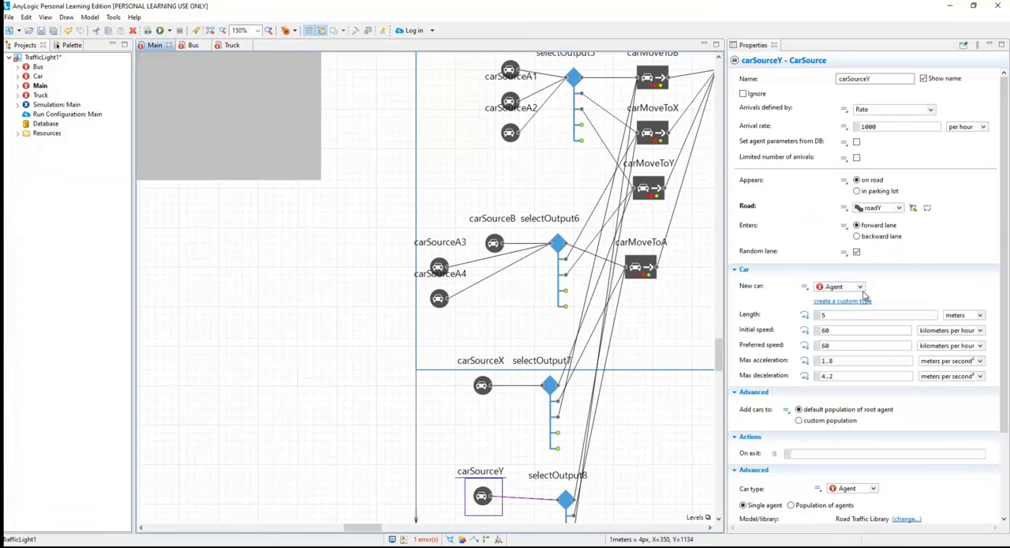
pyautogui.click(860, 287)
pyautogui.click(817, 313)
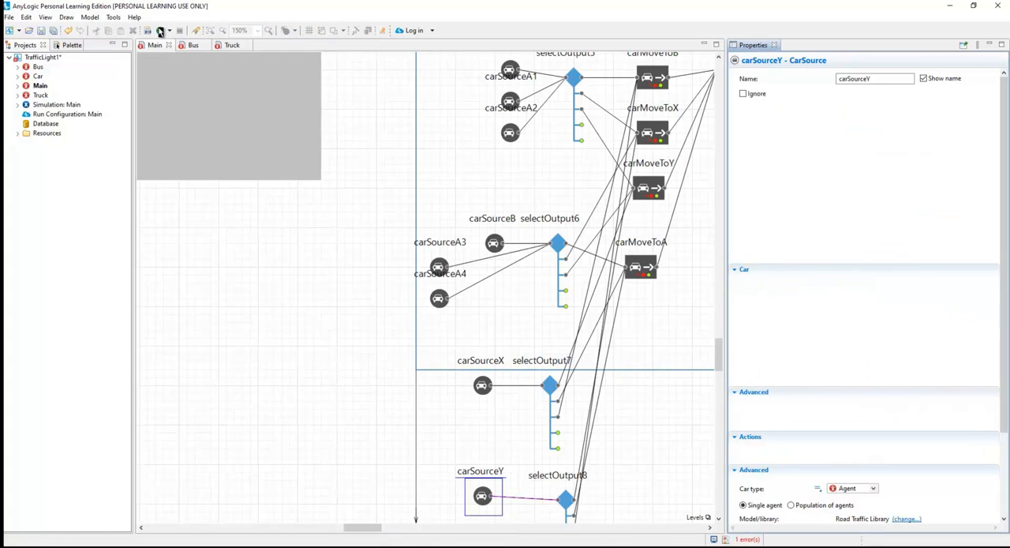
# Run the TrafficLight1 simulation at x10 speed to watch traffic on all four roads, then close it.
pyautogui.click(161, 31)
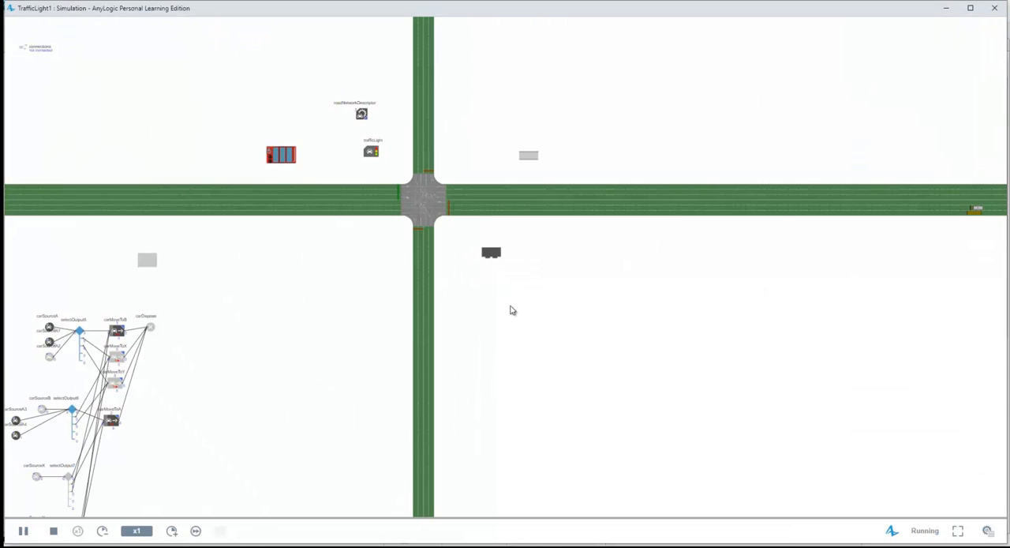
pyautogui.click(173, 532)
pyautogui.click(173, 532)
pyautogui.click(173, 532)
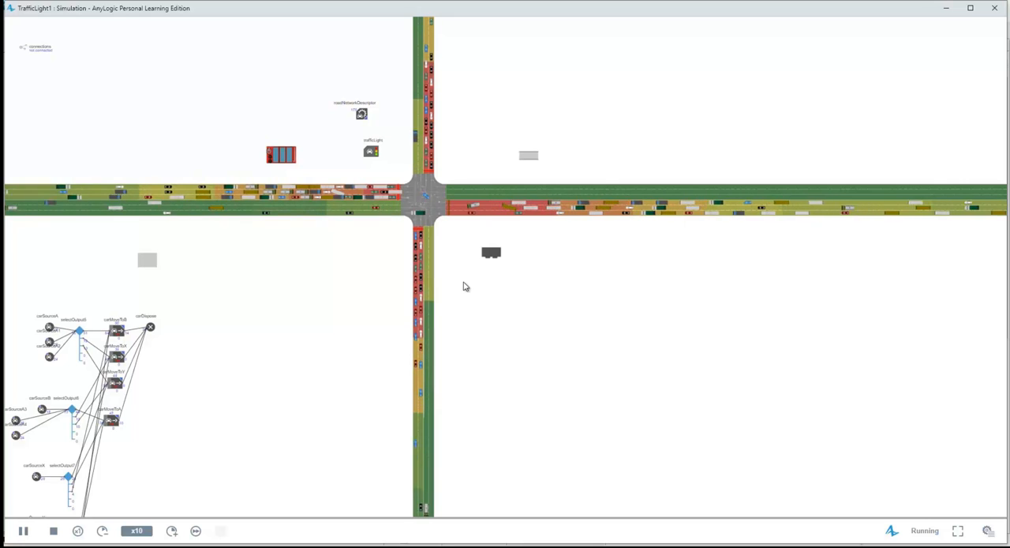
pyautogui.click(994, 9)
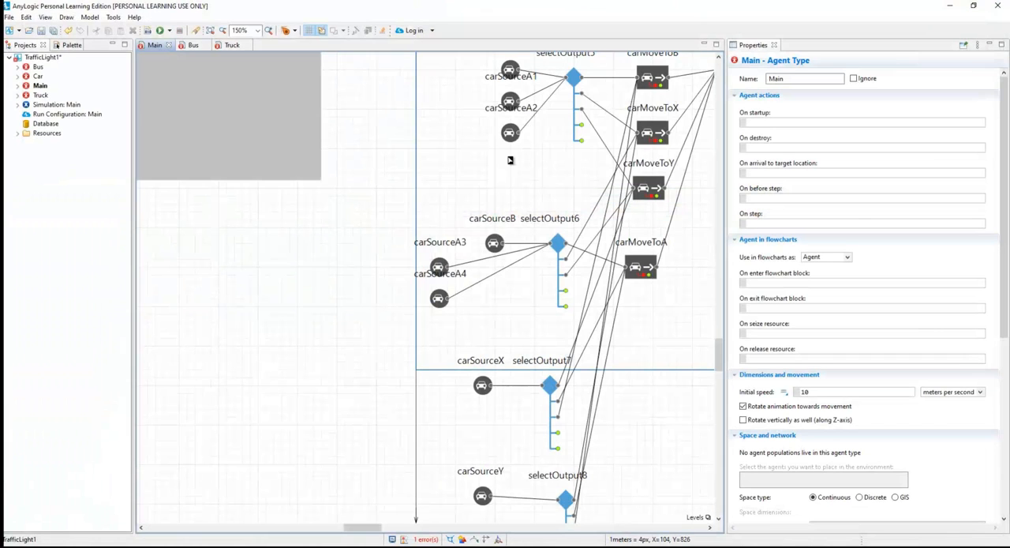
# Set the arrival rate of both carSourceA1 and carSourceA2 to 100 per hour.
pyautogui.click(513, 101)
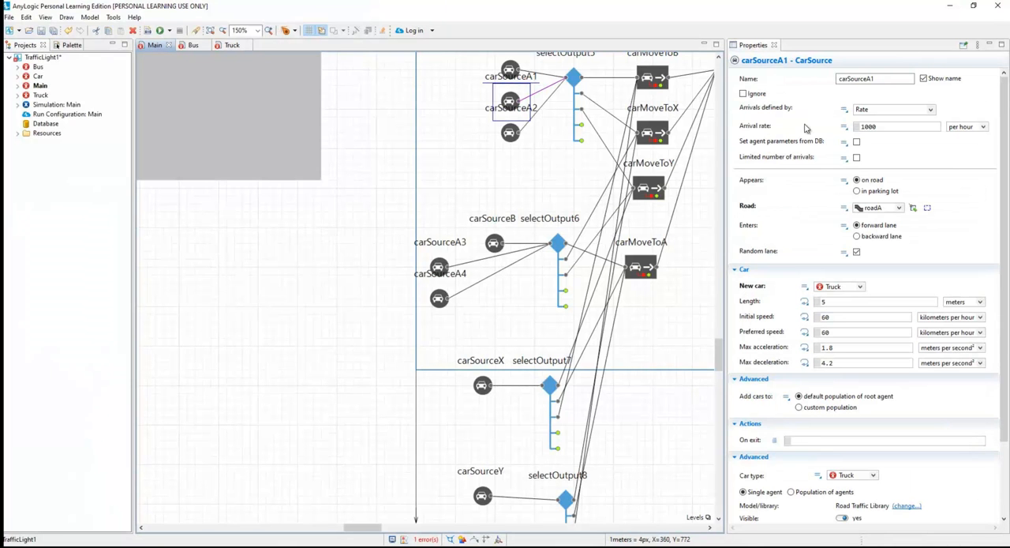
pyautogui.click(874, 126)
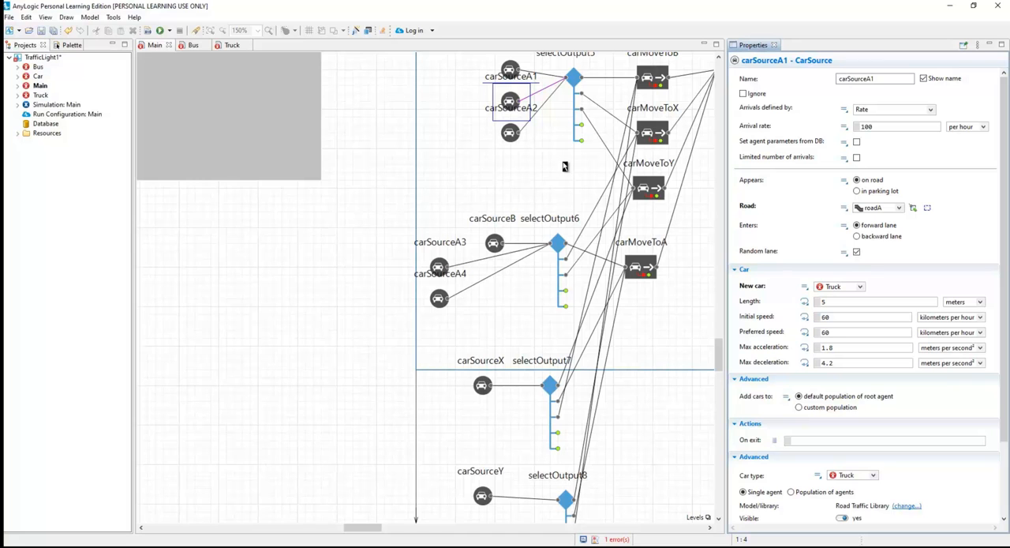
pyautogui.click(511, 136)
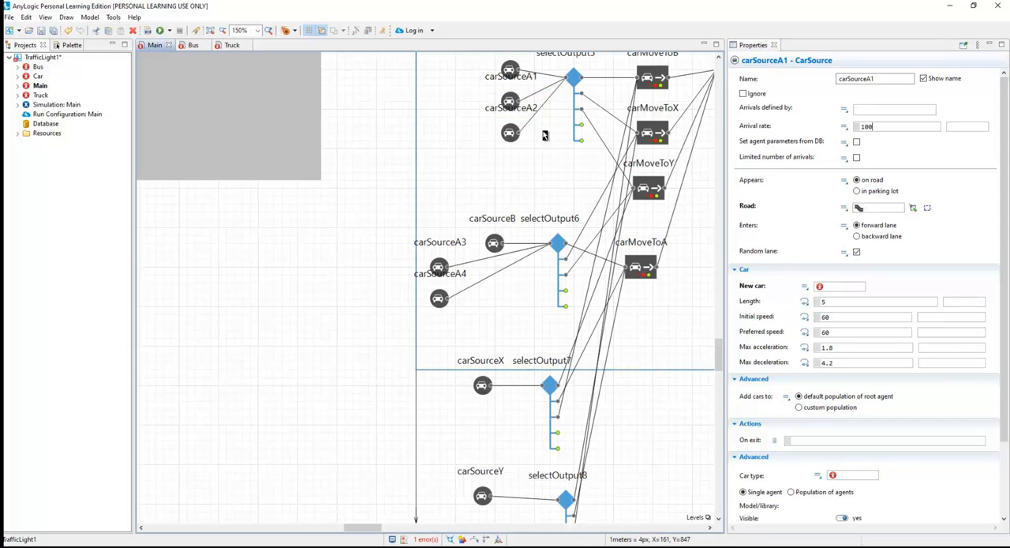
pyautogui.click(884, 127)
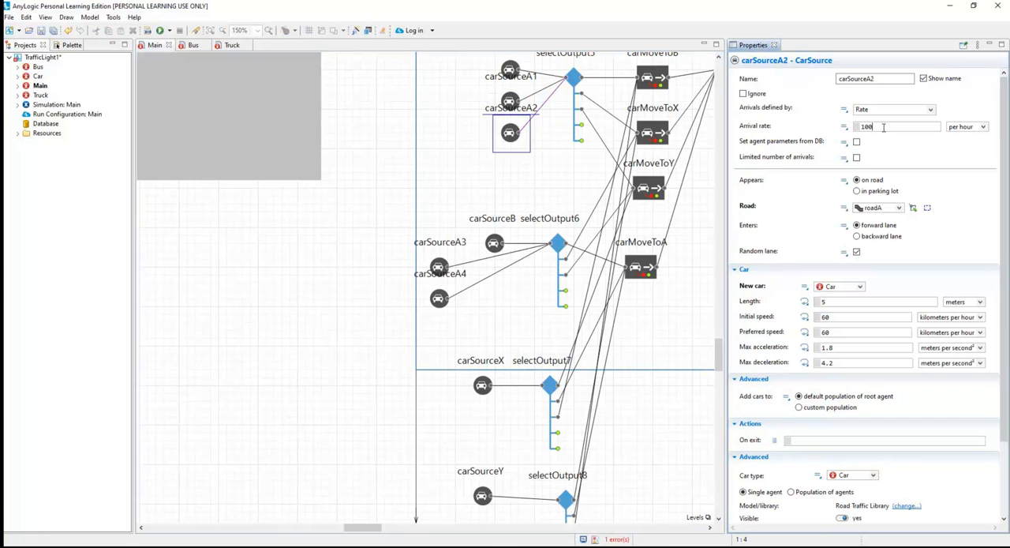
pyautogui.click(513, 102)
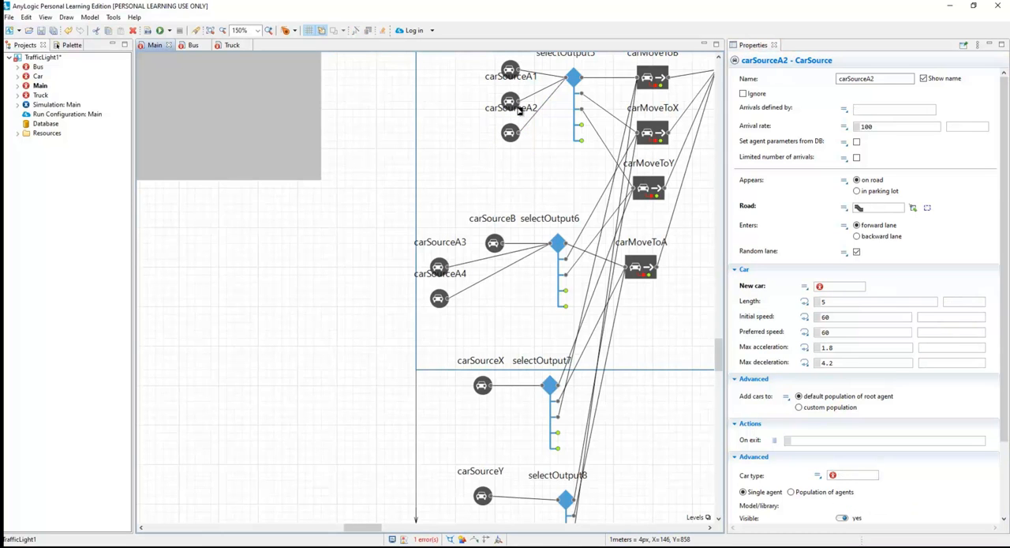
# Set the arrival rate of both carSourceA3 and carSourceA4 to 100 per hour.
pyautogui.click(441, 268)
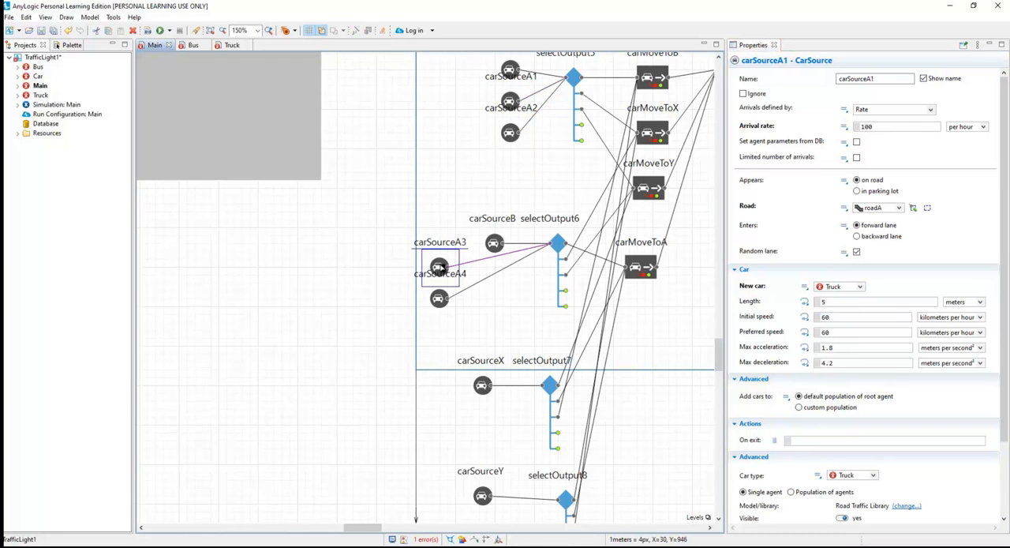
pyautogui.click(880, 126)
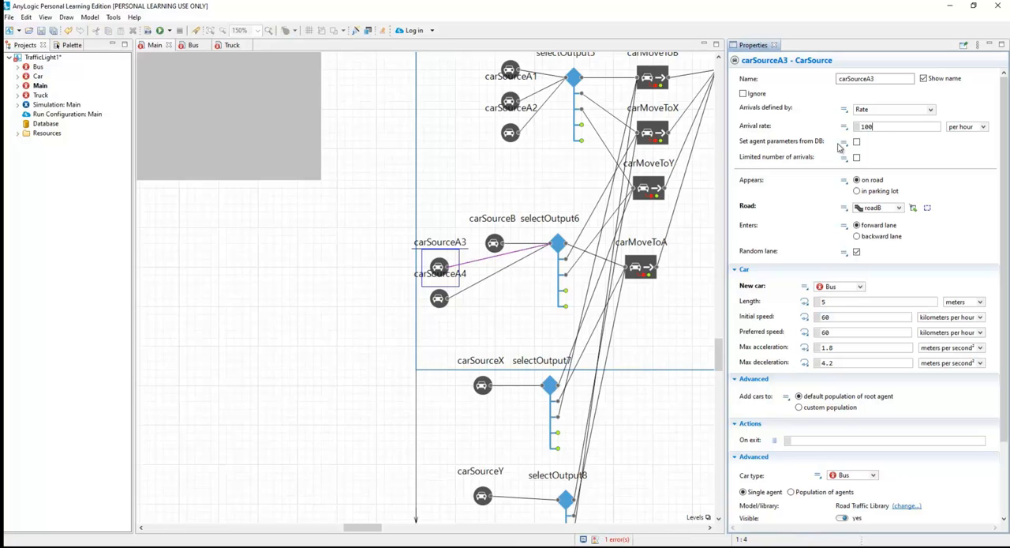
pyautogui.click(439, 299)
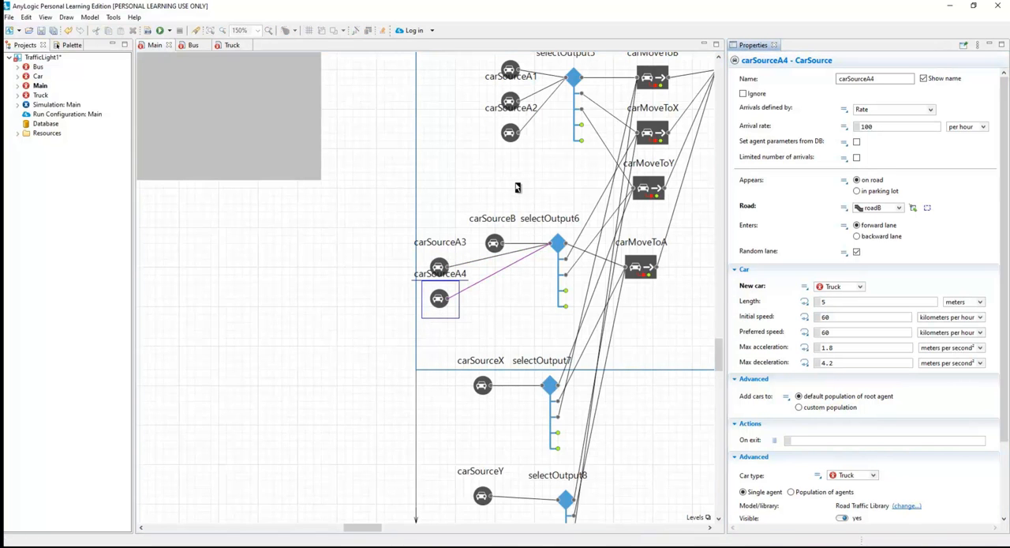
# Run the TrafficLight1 simulation at x5 speed to watch traffic with the reduced arrival rates, and close it.
pyautogui.click(462, 198)
pyautogui.click(160, 31)
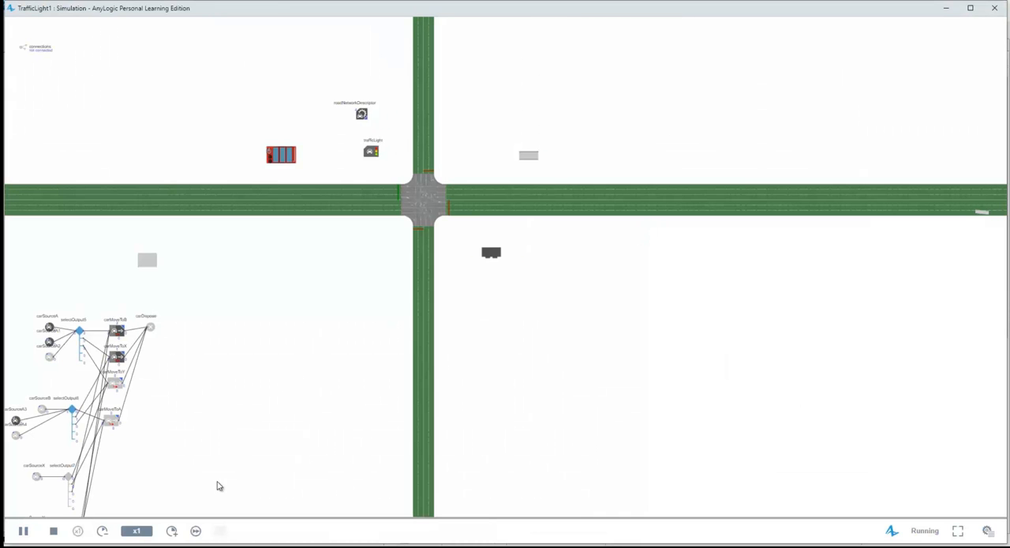
pyautogui.click(172, 531)
pyautogui.click(171, 531)
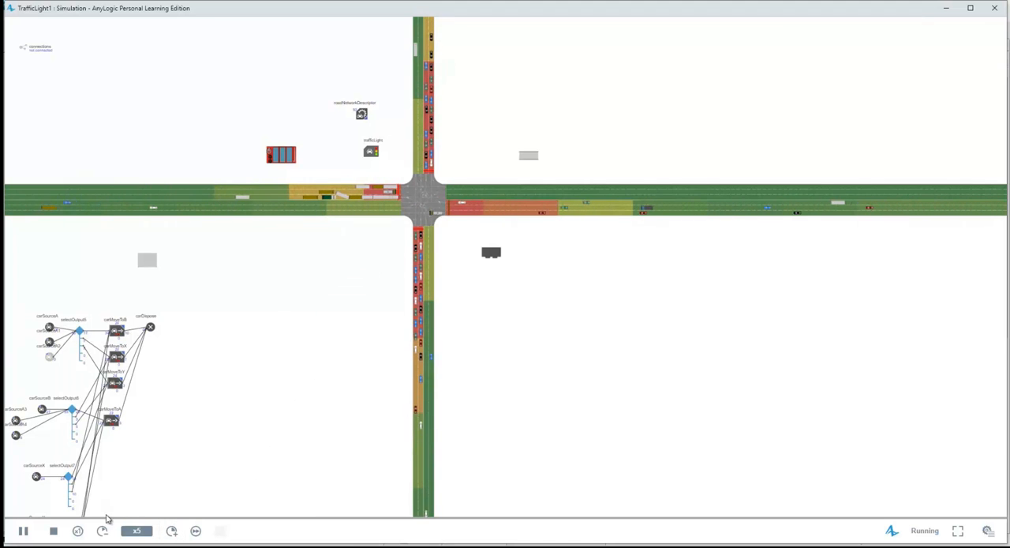
pyautogui.click(994, 8)
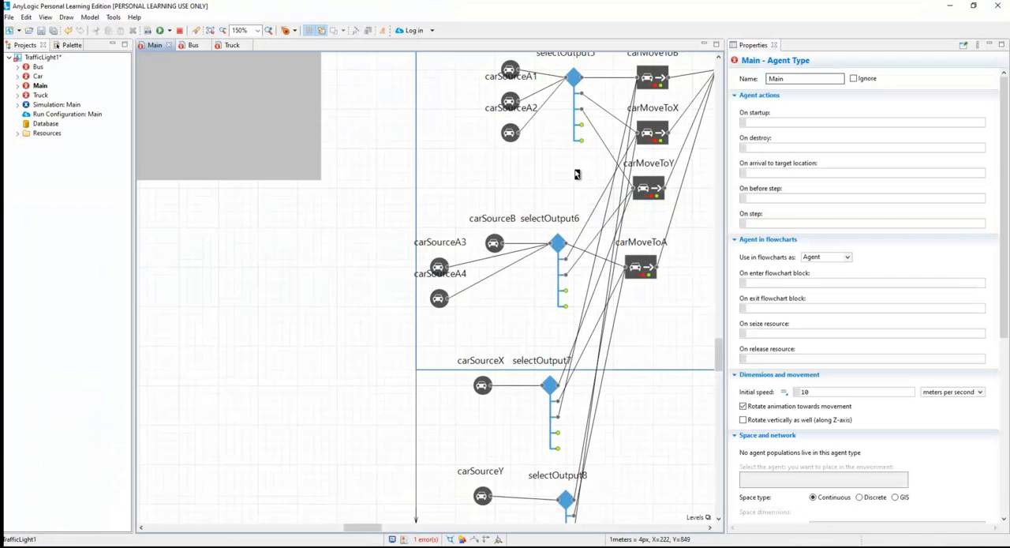
# Set the arrival rate of carSourceA2 to 1000 per hour and review the rates of carSourceA and carSourceA1.
pyautogui.click(511, 138)
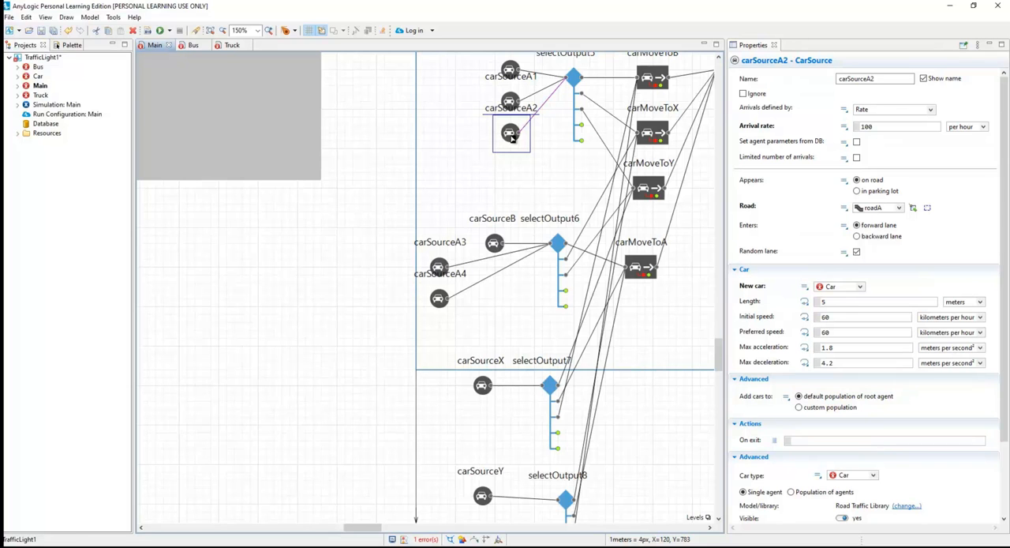
pyautogui.doubleClick(877, 128)
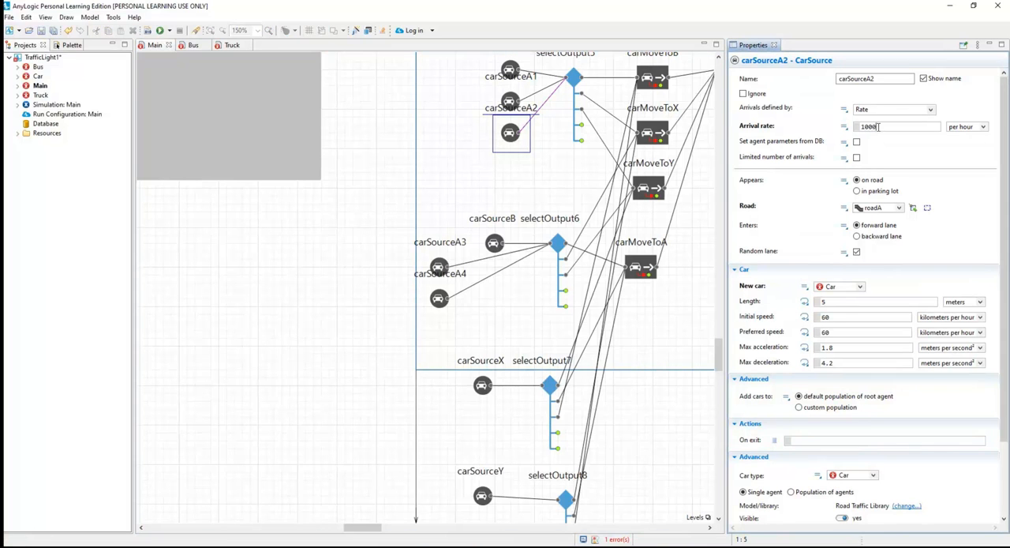
pyautogui.write('1000')
pyautogui.click(512, 72)
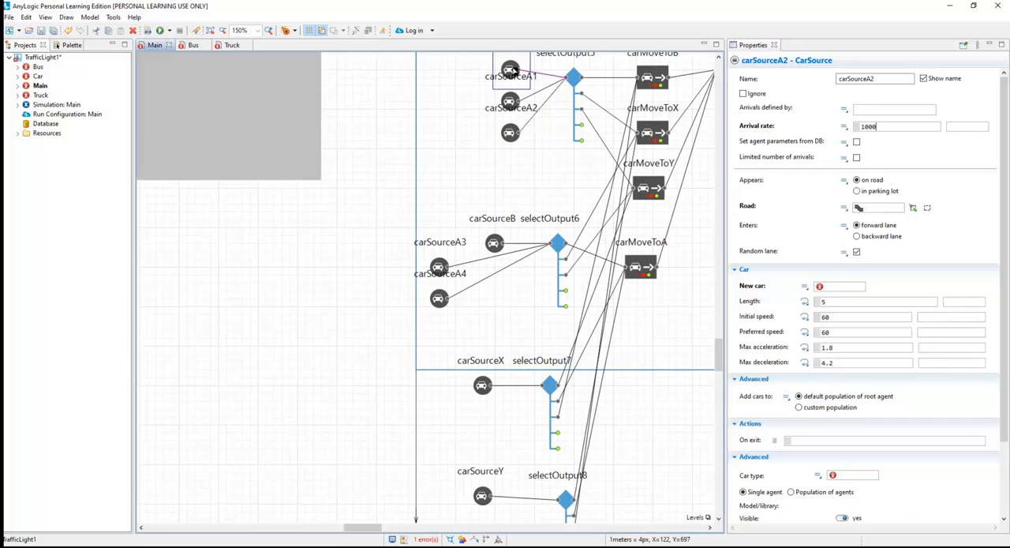
pyautogui.click(882, 127)
pyautogui.click(515, 109)
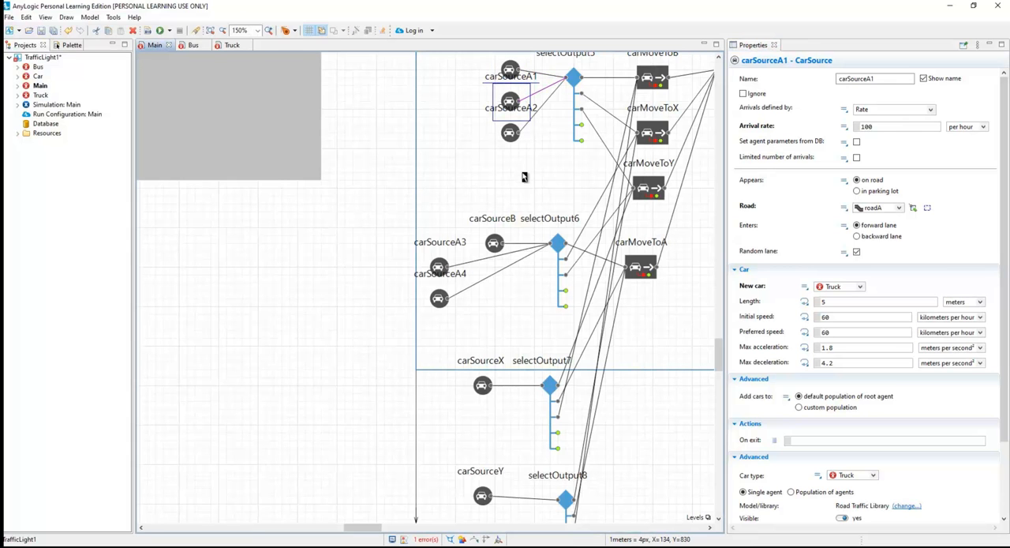
# Run the TrafficLight1 simulation, speed it up to x100 to watch congestion build at the intersection, slow it to x25 and pause it.
pyautogui.click(161, 31)
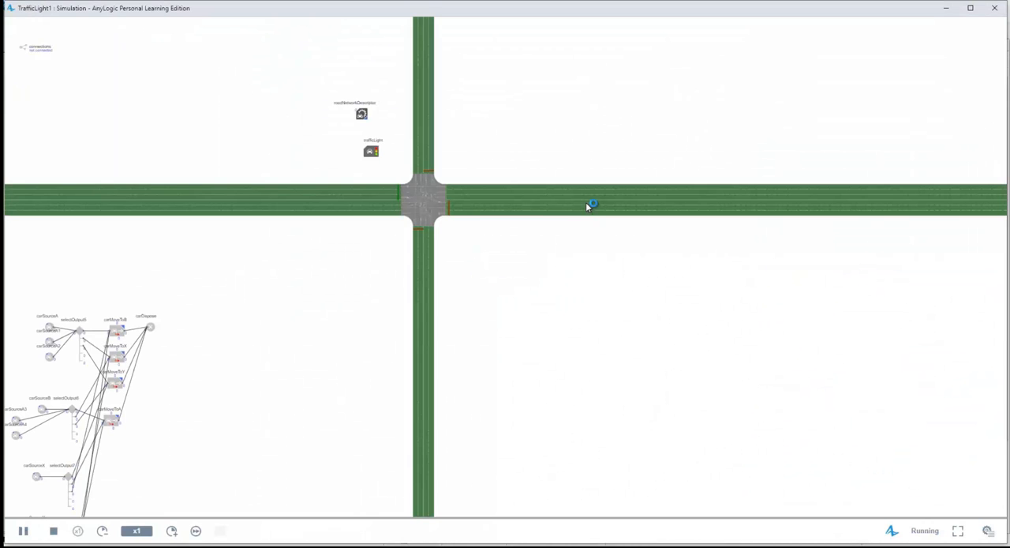
pyautogui.moveTo(351, 331); pyautogui.dragTo(415, 390)
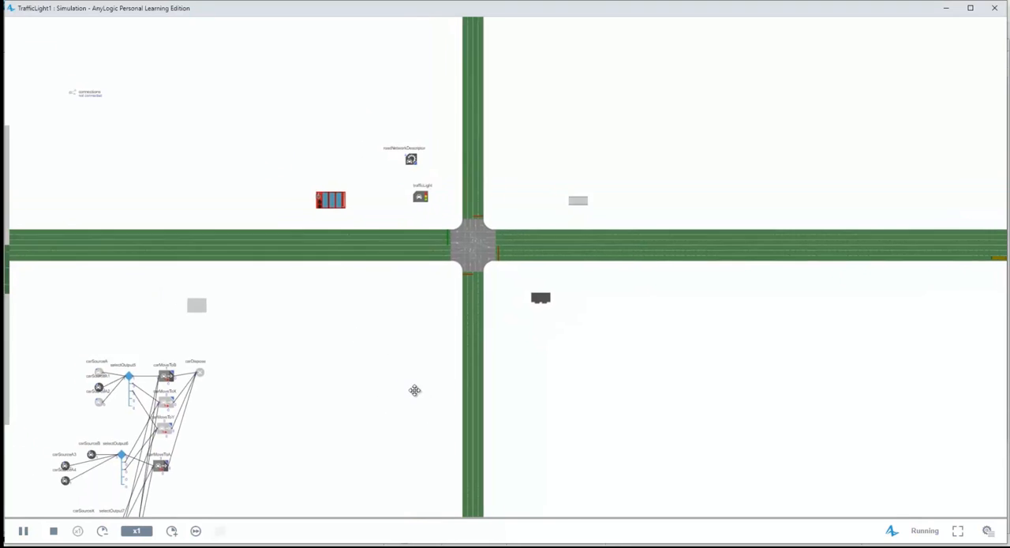
pyautogui.click(171, 531)
pyautogui.click(171, 532)
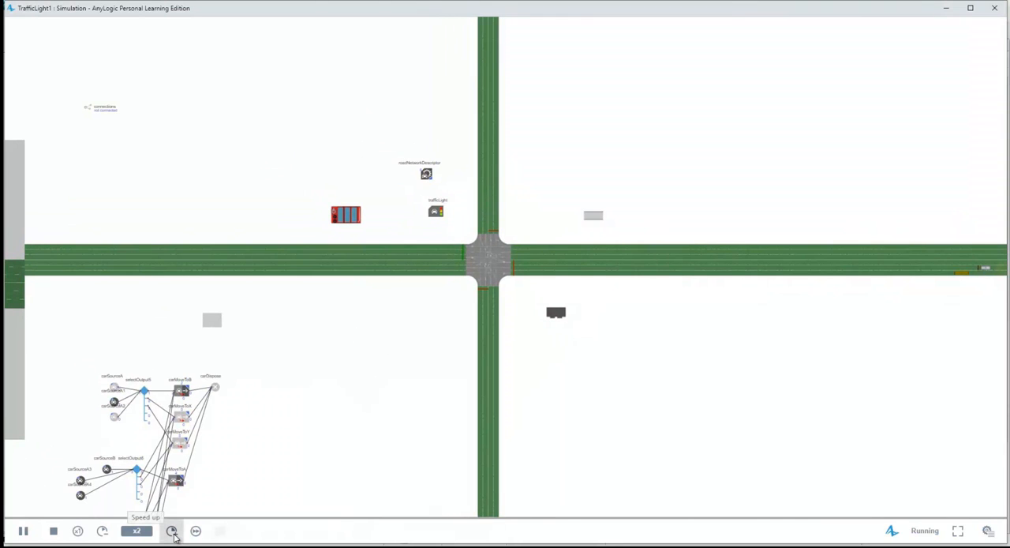
pyautogui.click(173, 531)
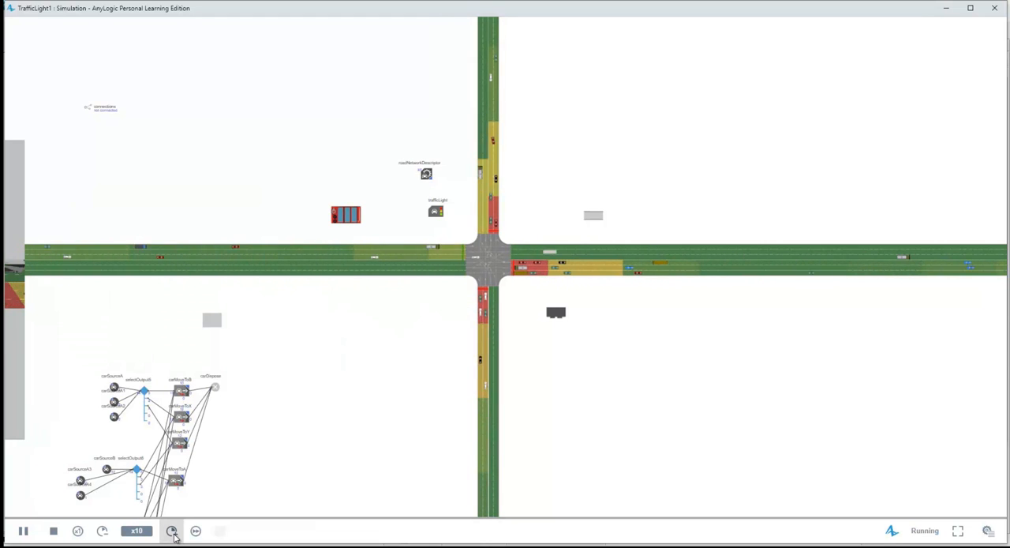
pyautogui.click(173, 532)
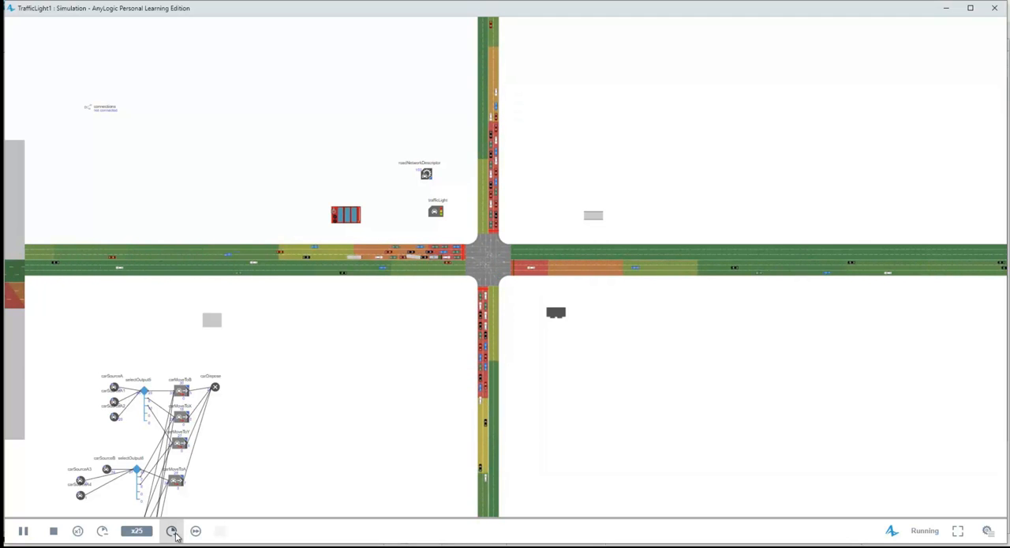
pyautogui.click(173, 532)
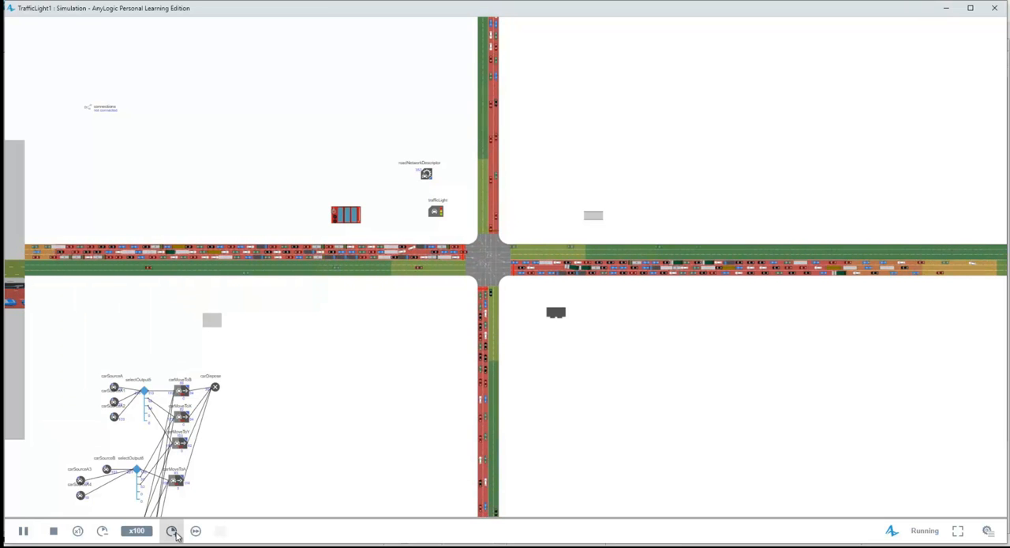
pyautogui.click(103, 531)
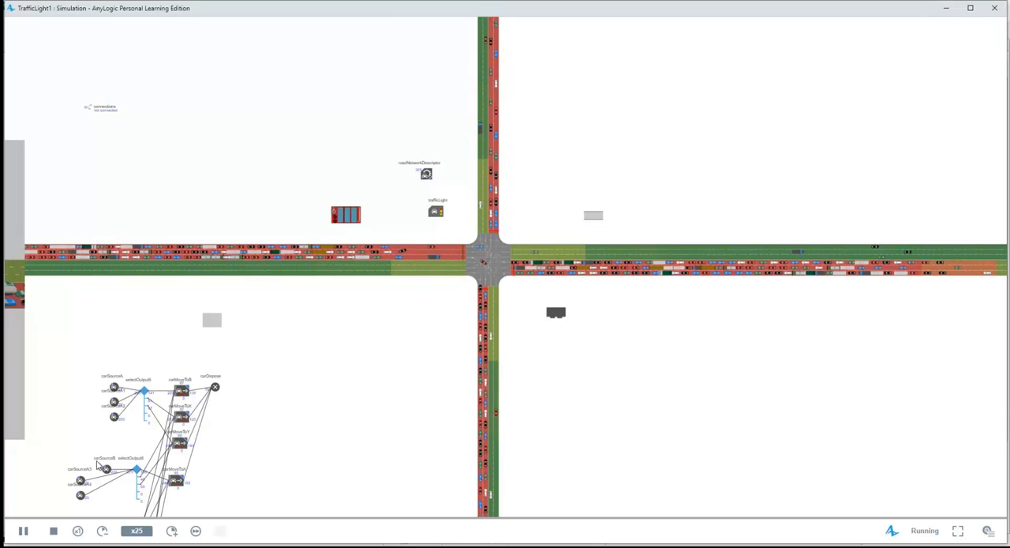
pyautogui.click(23, 531)
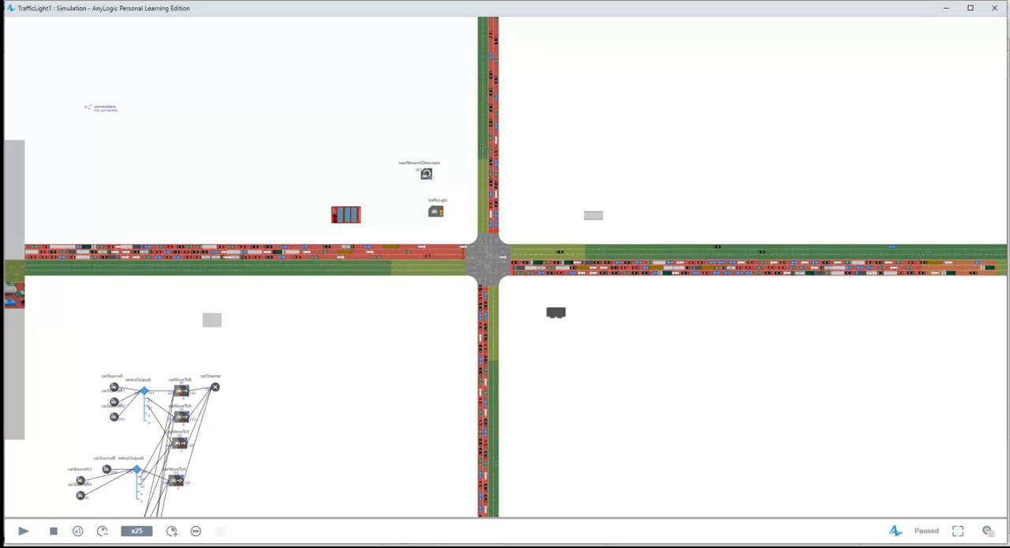